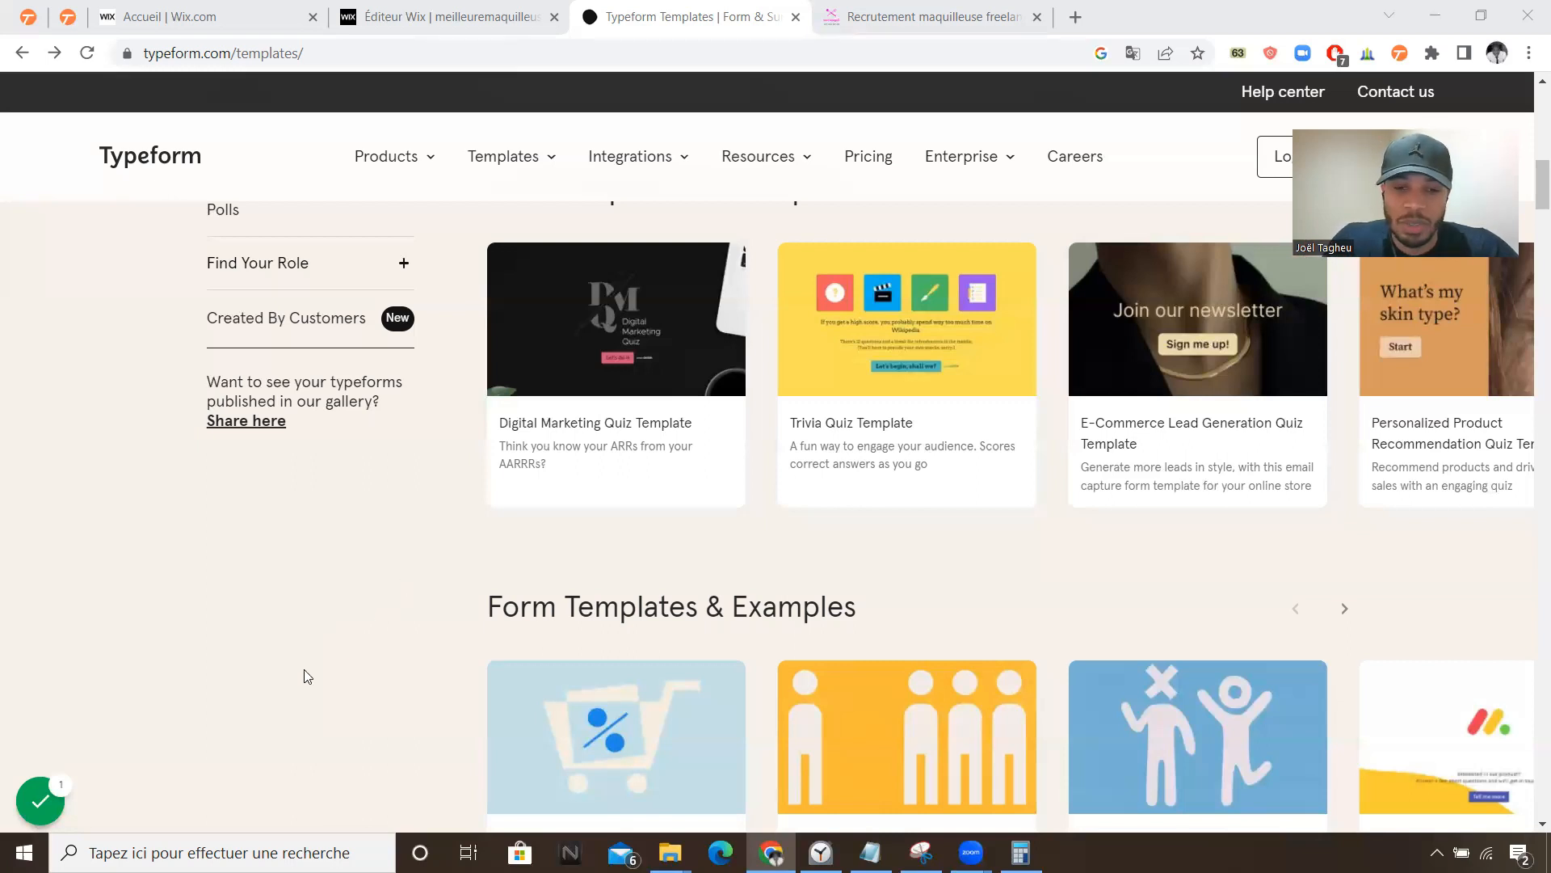
Step: Browse the template gallery and open the preview of the Employee Engagement Survey Template
scroll(687, 572, "down", 1)
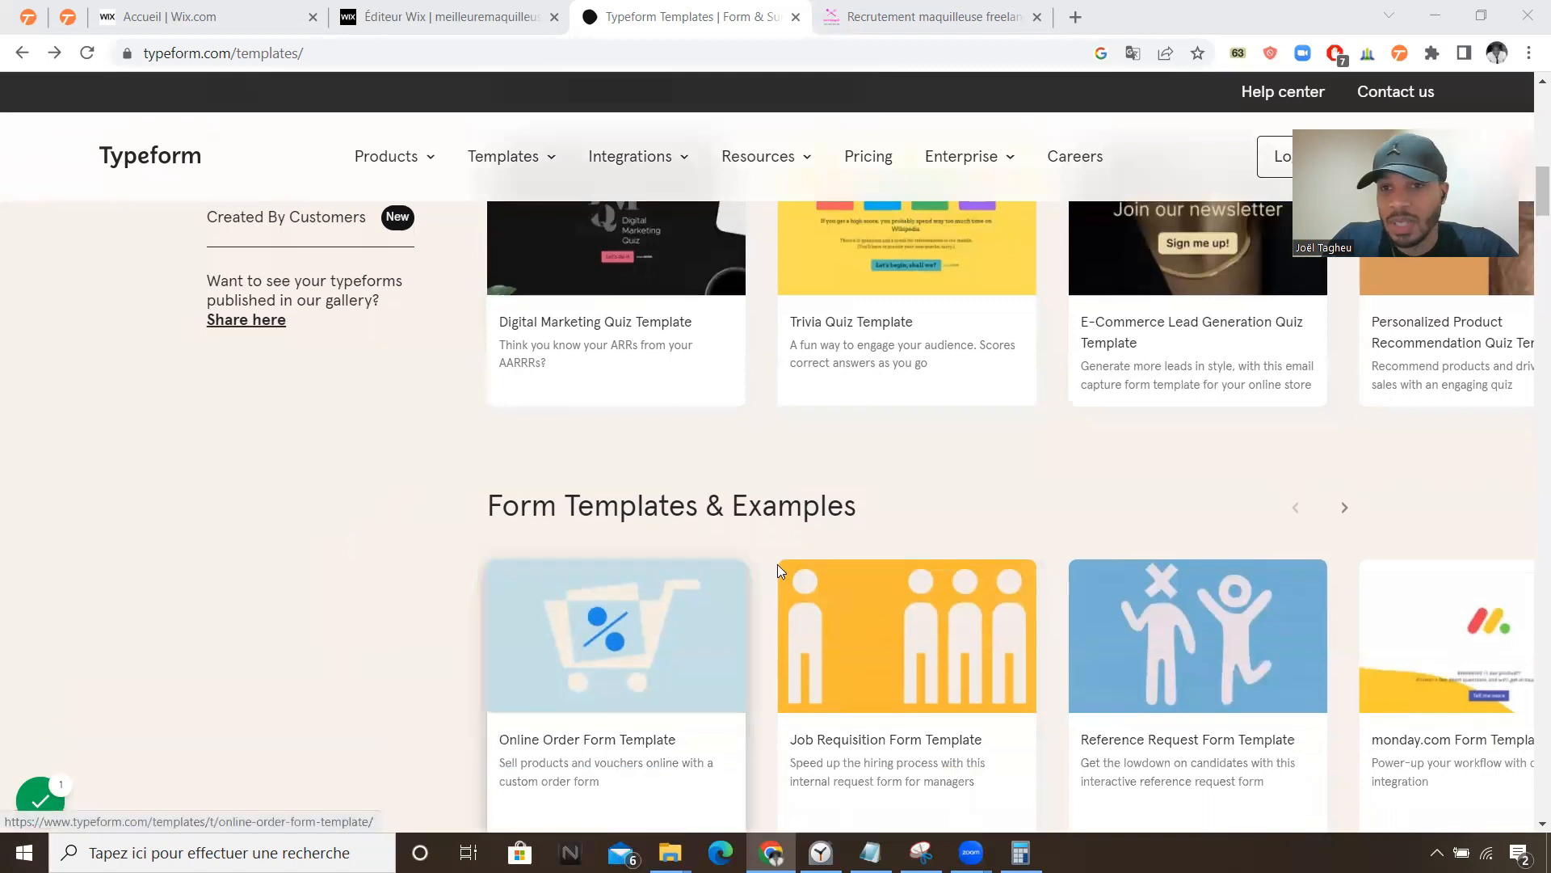
scroll(782, 575, "up", 3)
scroll(790, 573, "up", 1)
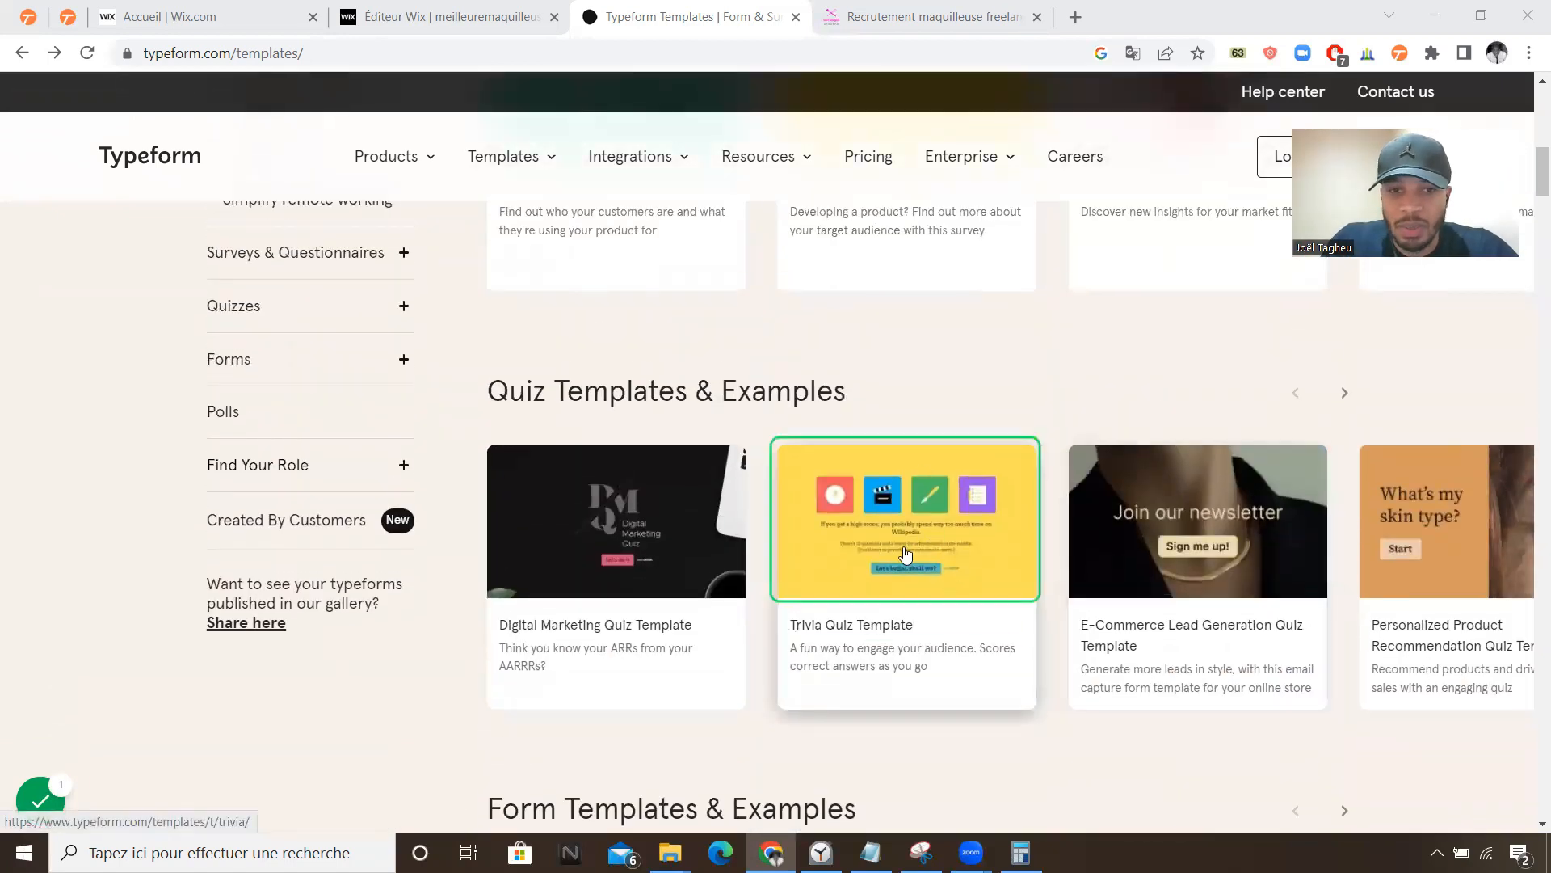
scroll(913, 559, "down", 7)
scroll(1194, 461, "down", 5)
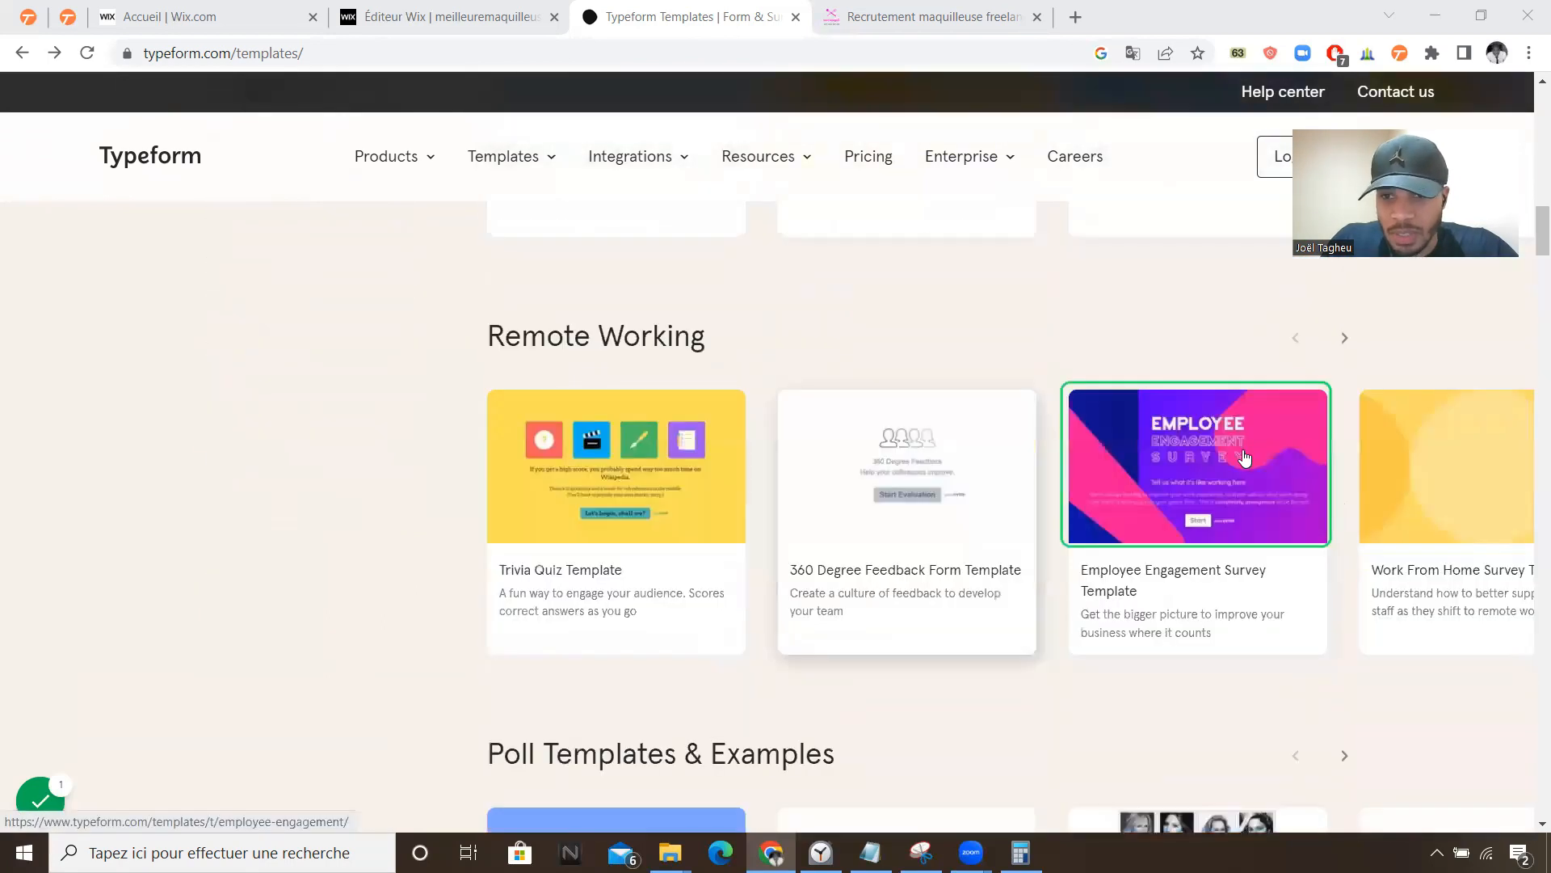
left_click(1226, 457)
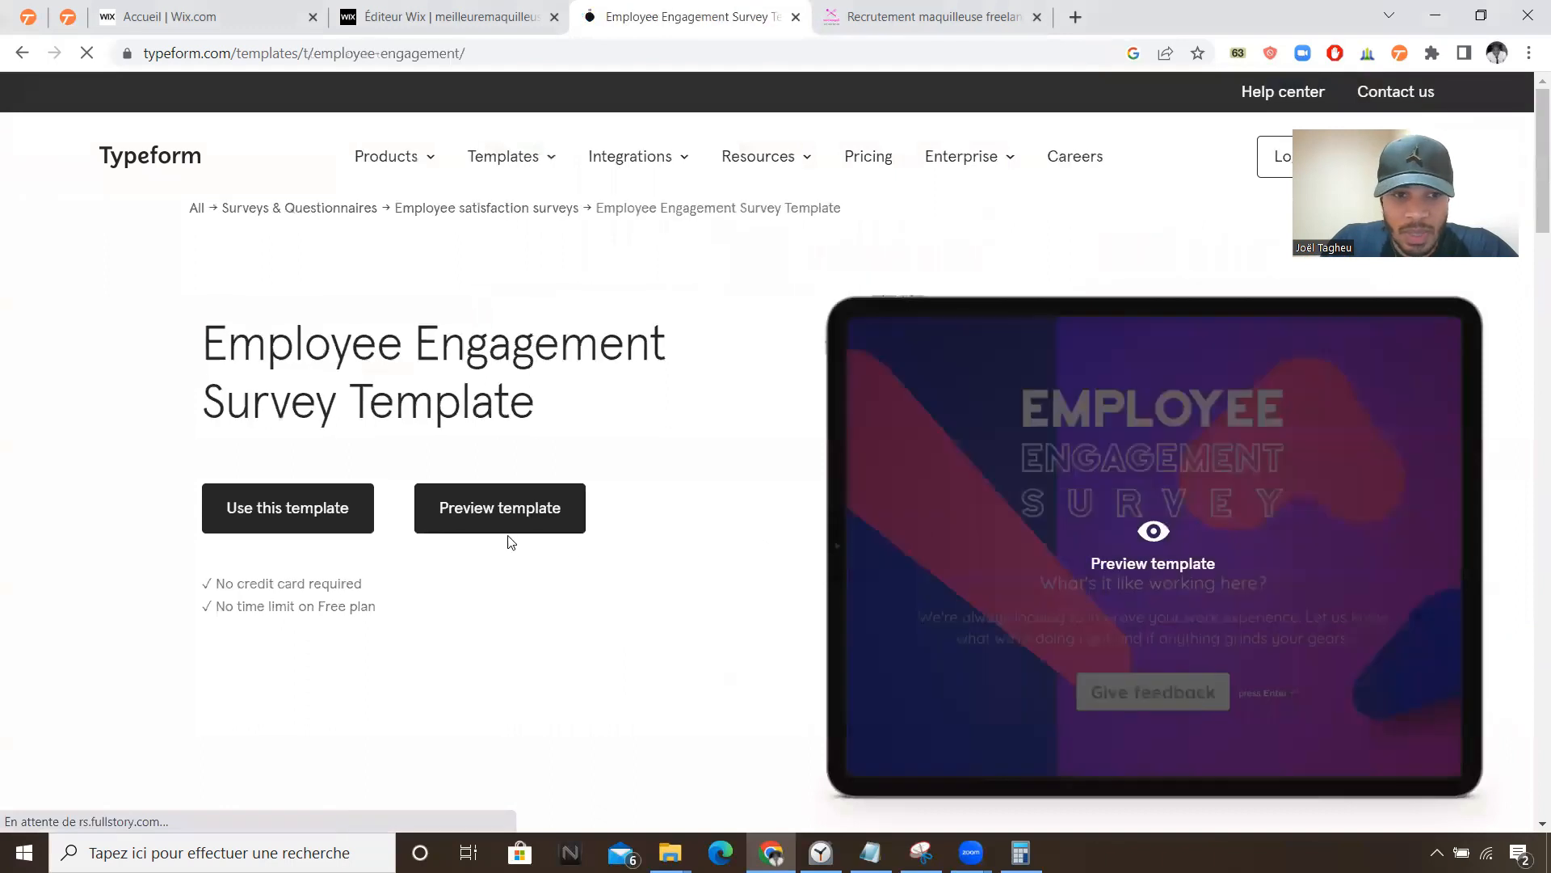
left_click(488, 515)
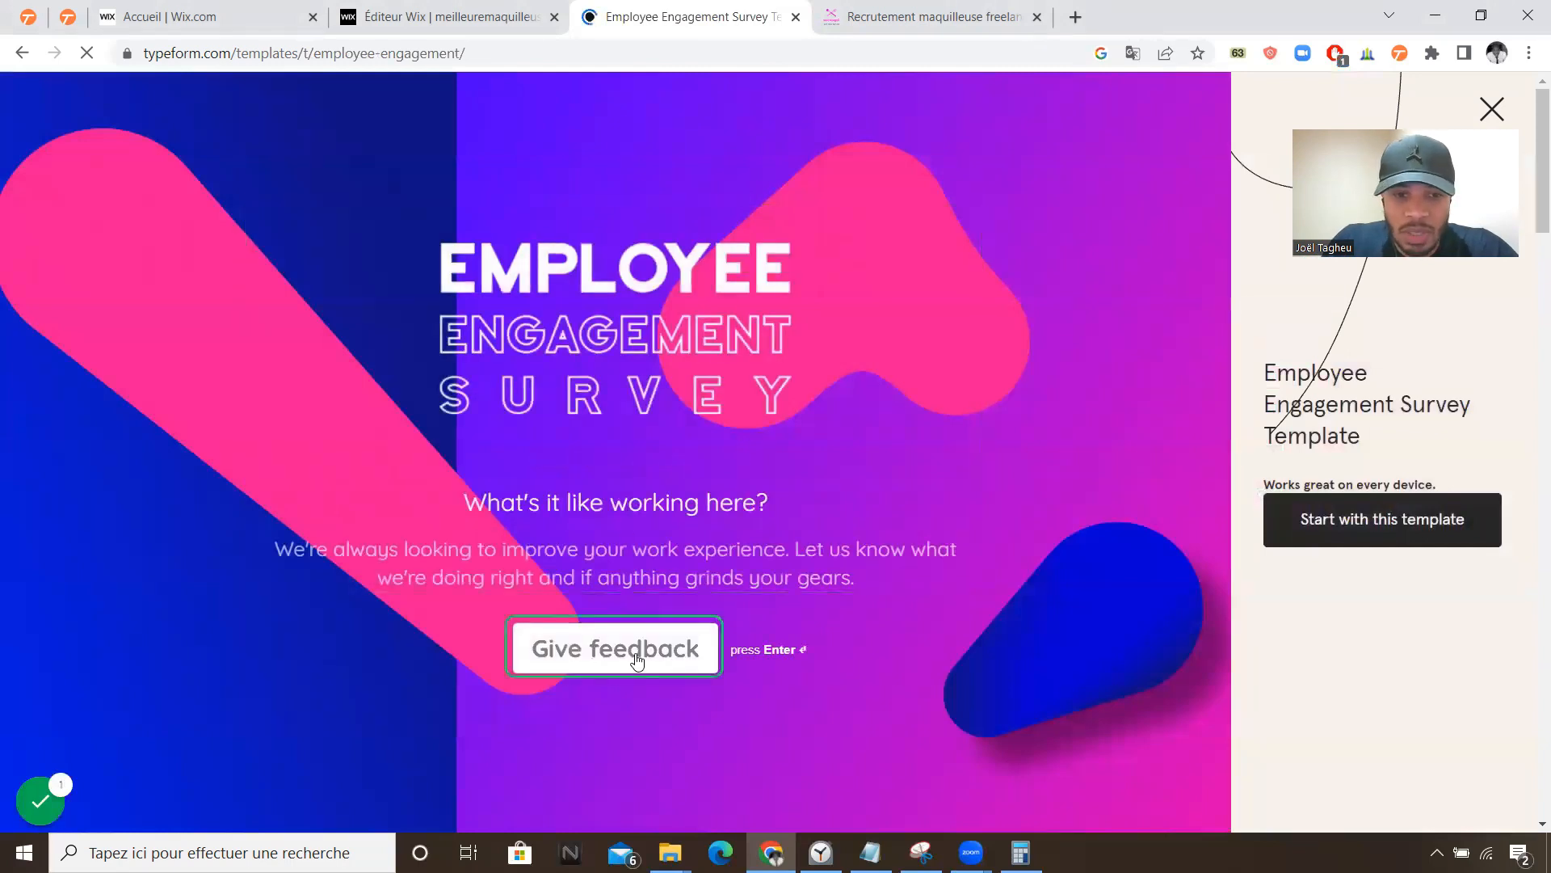
Step: Start the survey, answer both the coming-into-work and recommend-to-friends questions with 7, and continue to the series of statements
left_click(642, 632)
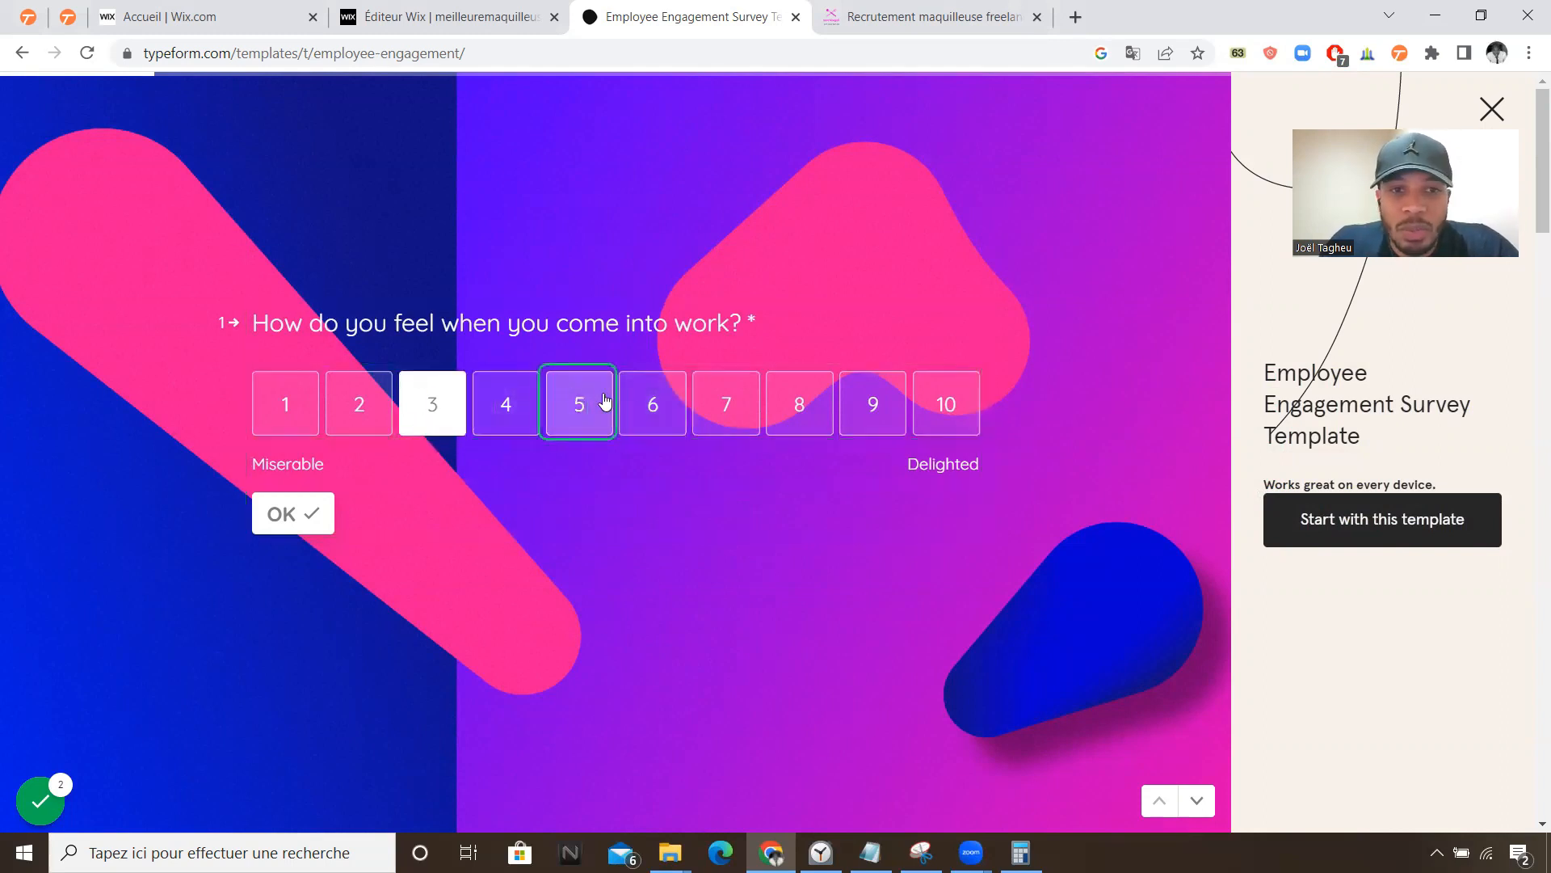
left_click(724, 406)
left_click(313, 522)
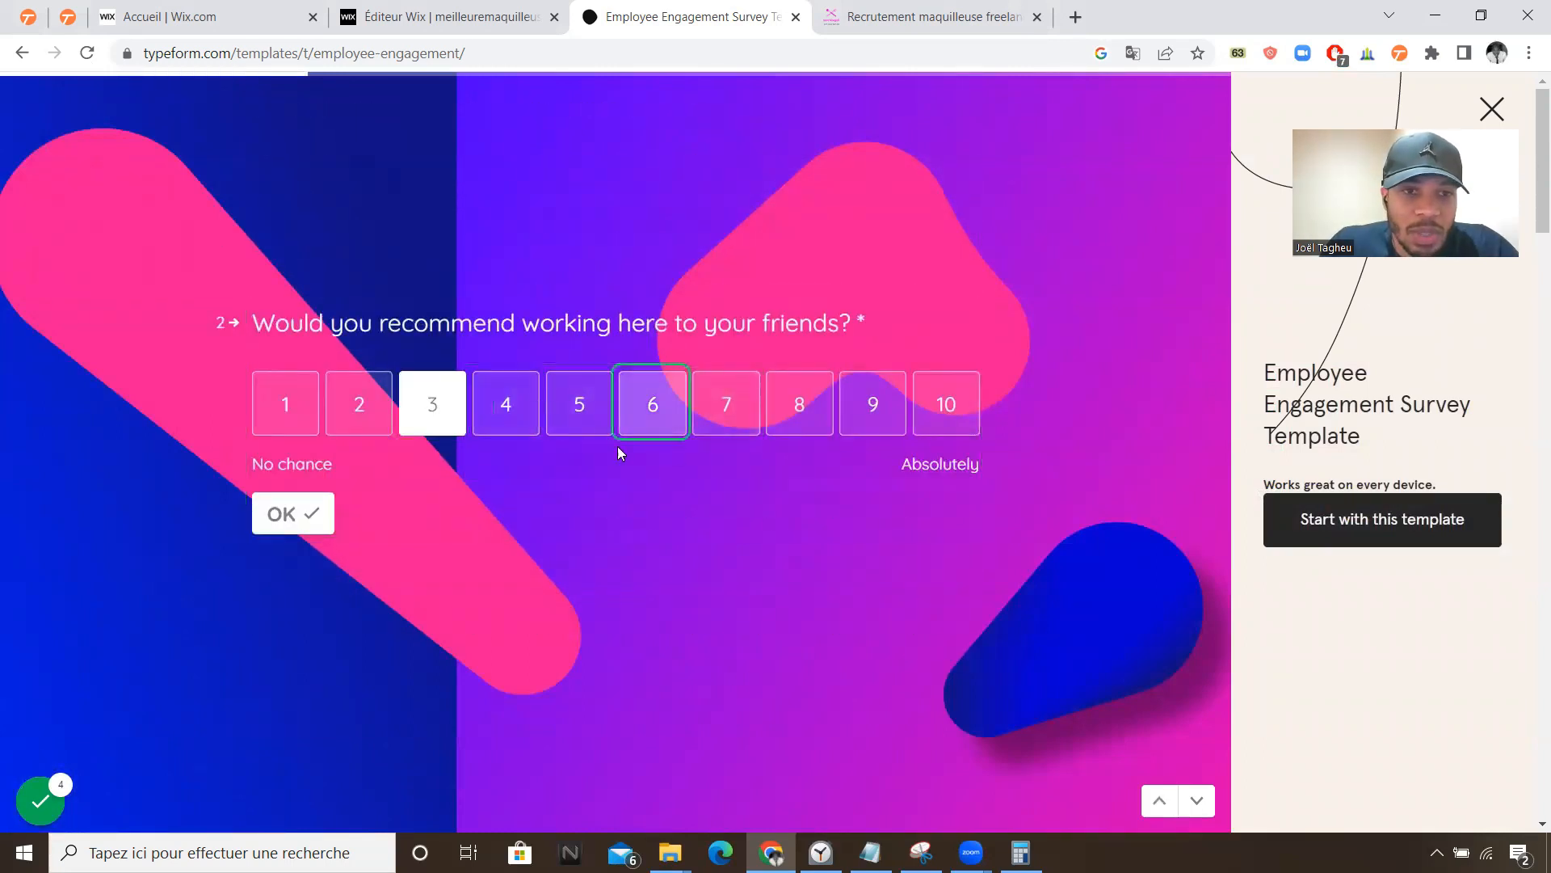
left_click(746, 409)
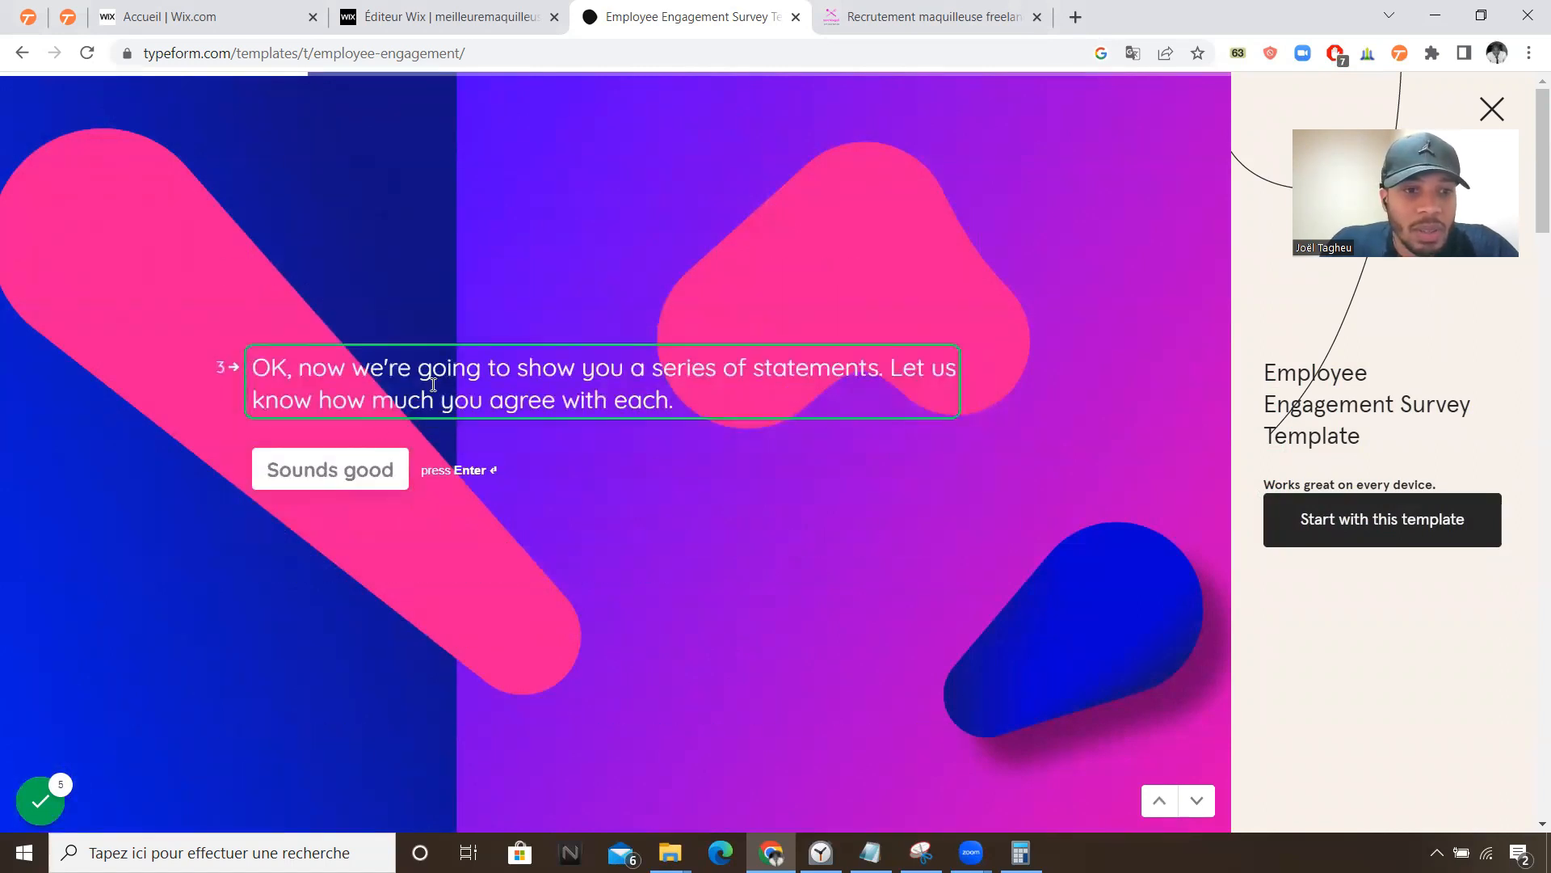
left_click(346, 475)
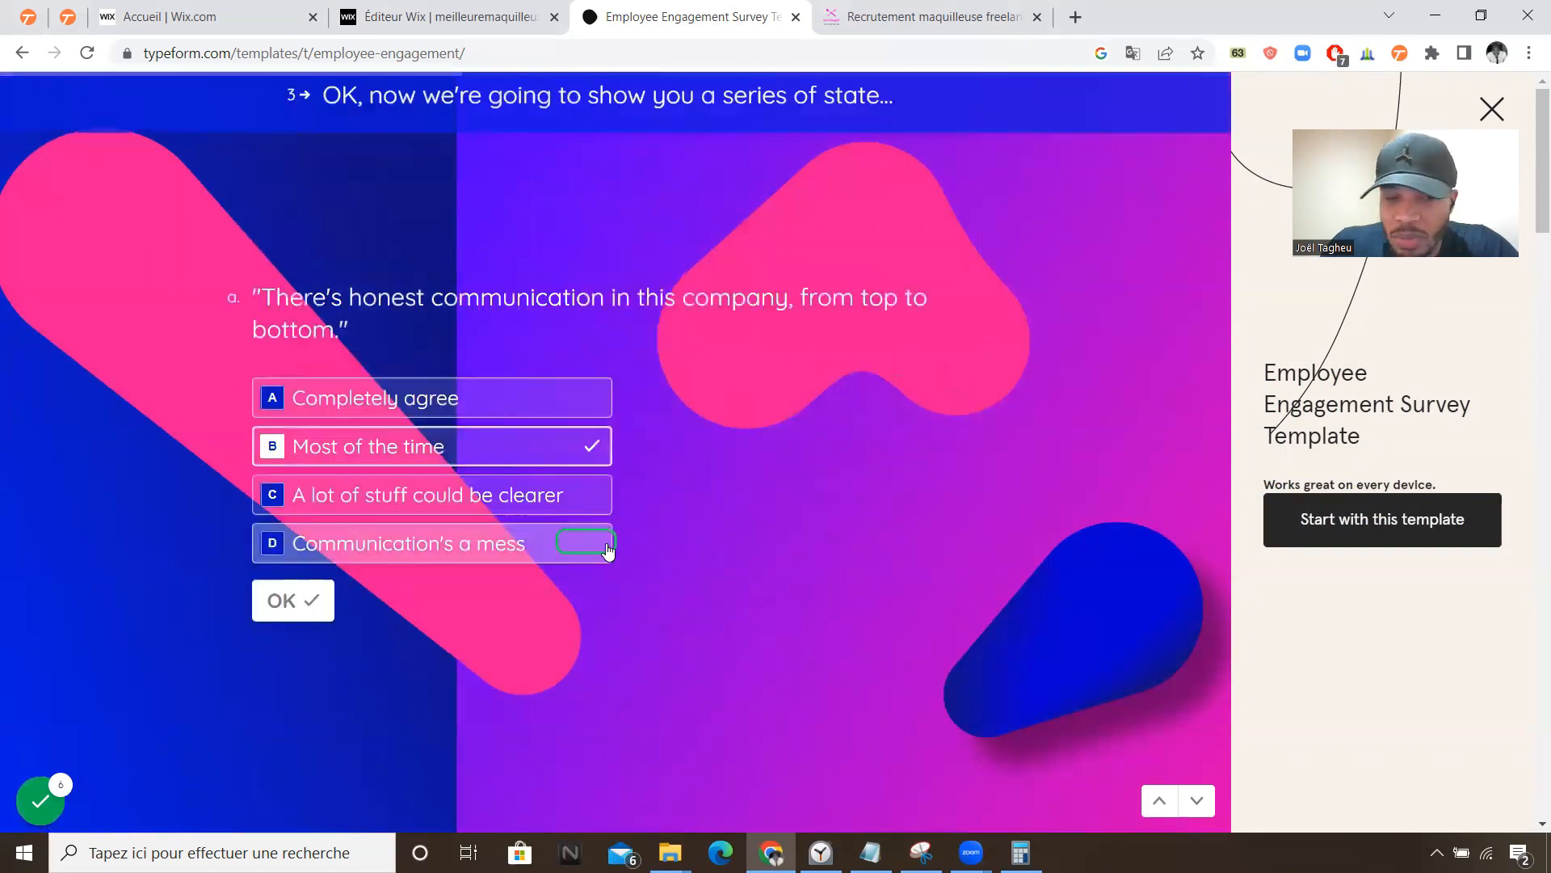
Step: Answer the honest-communication statement with "A lot of stuff could be clearer" and continue through the pay and job-resources statements
left_click(441, 450)
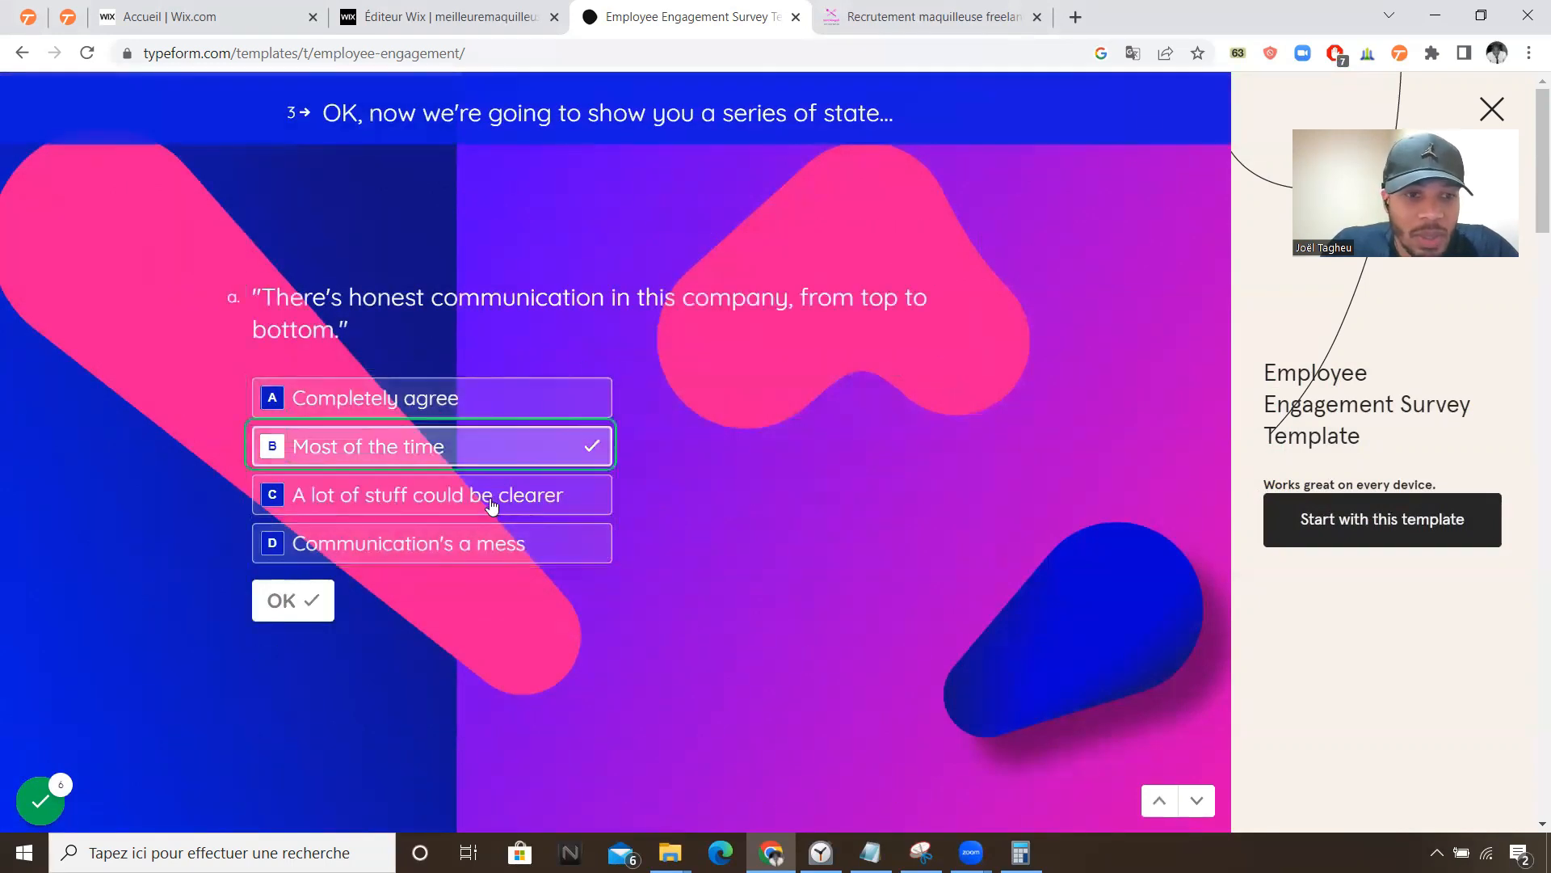
left_click(443, 446)
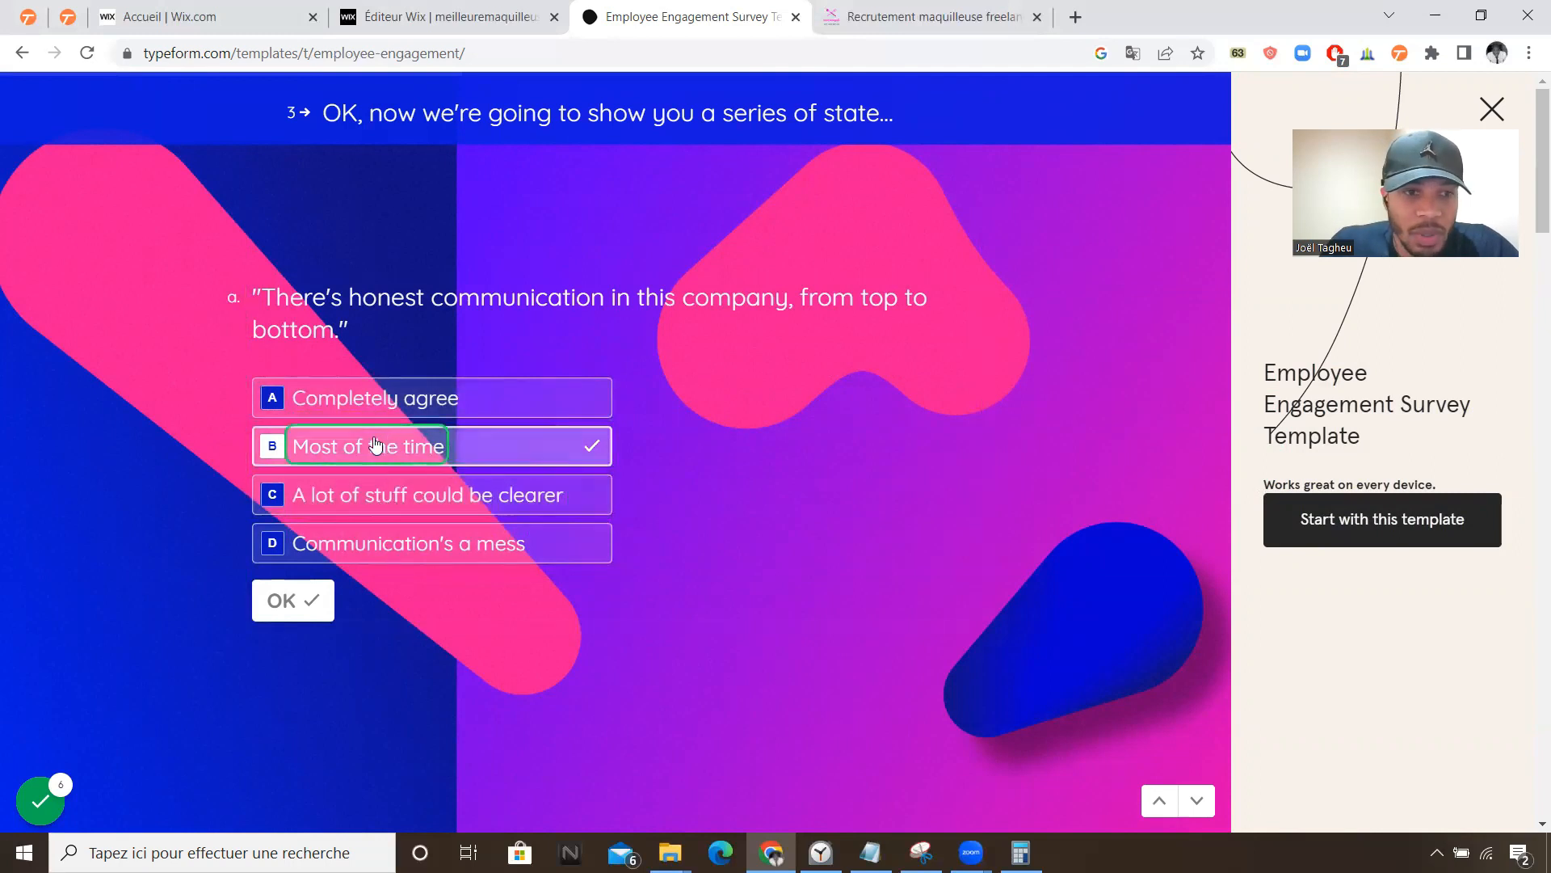
left_click(499, 499)
left_click(312, 598)
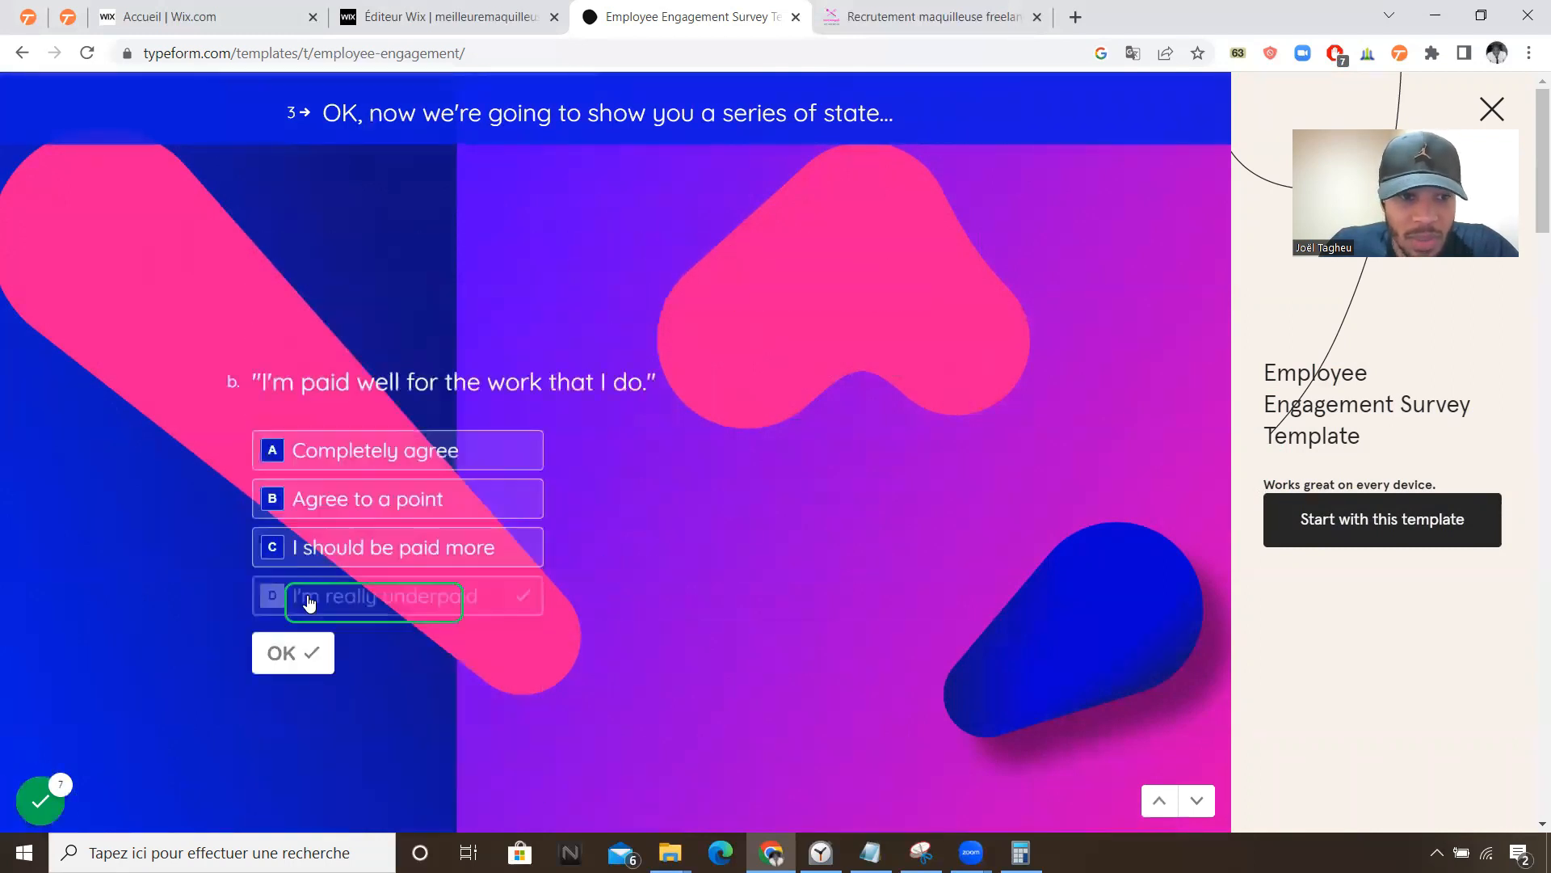
left_click(372, 382)
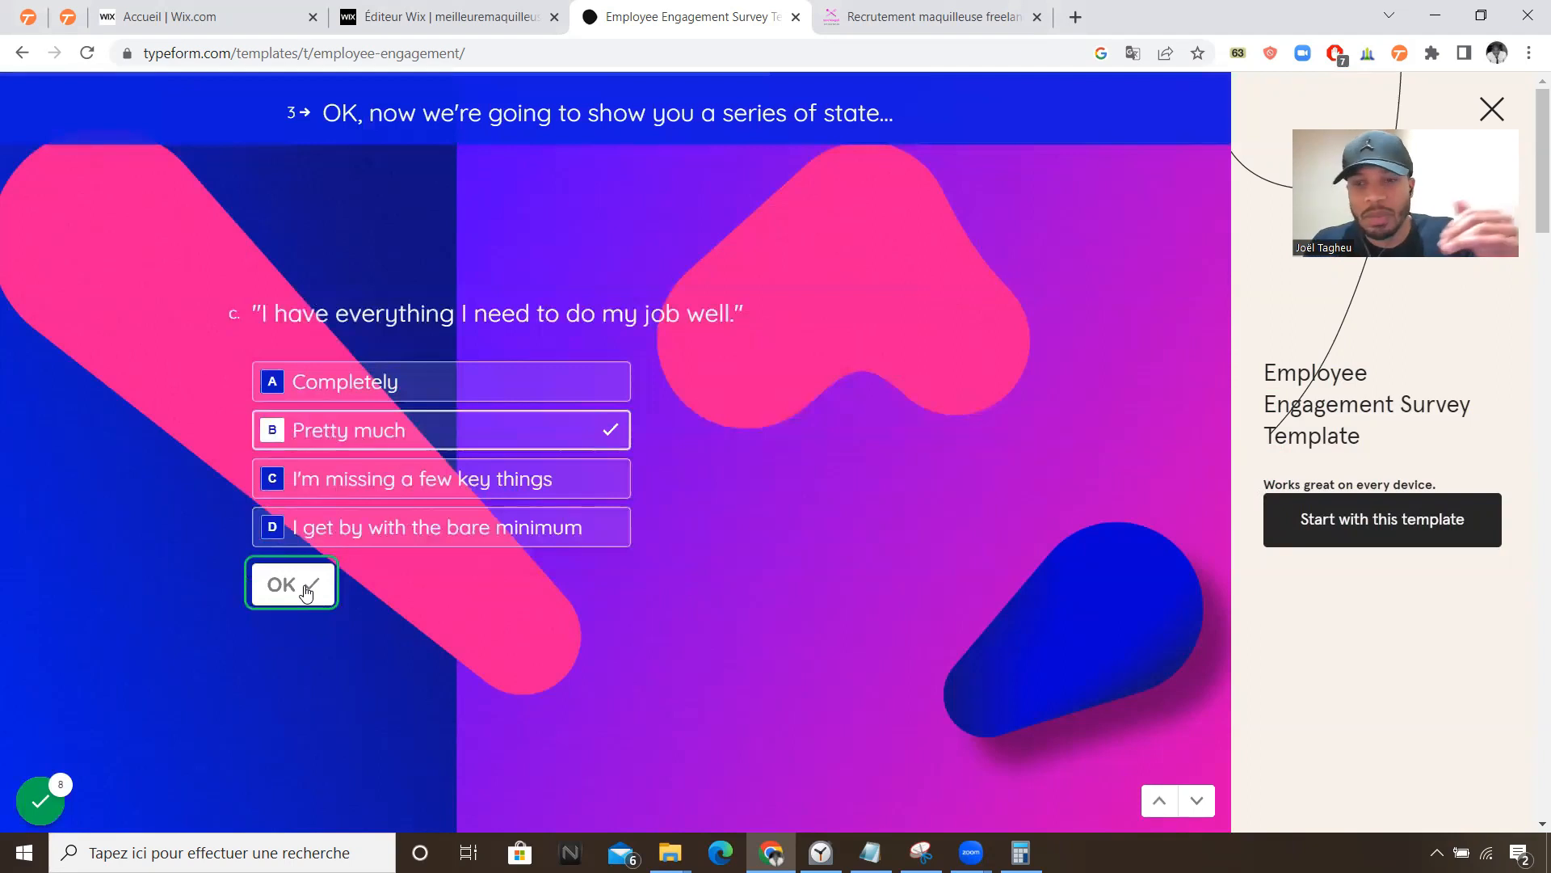
left_click(305, 592)
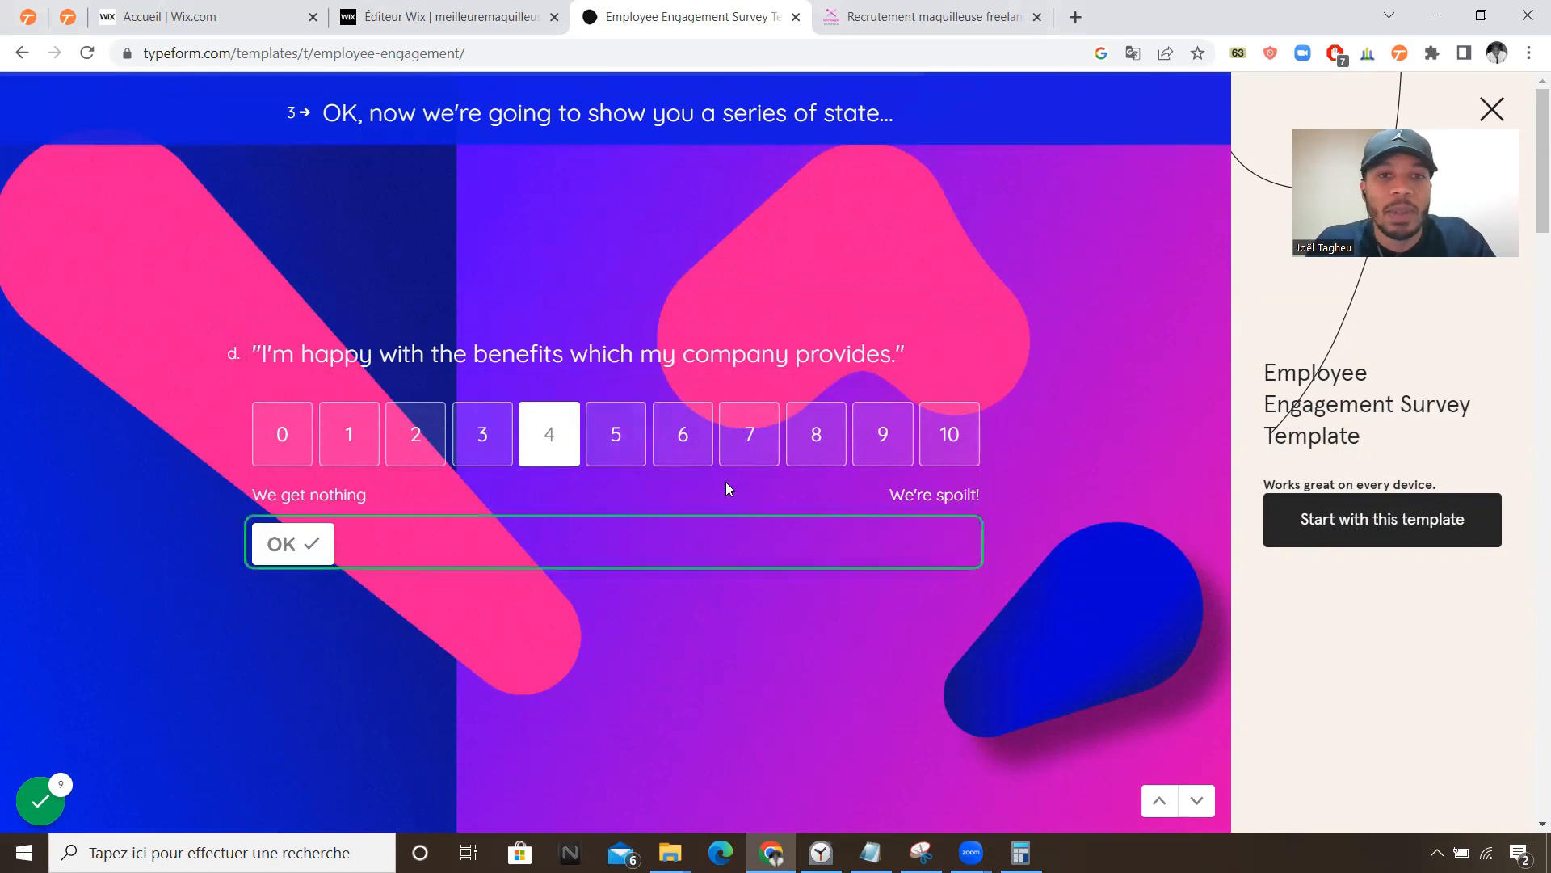
Step: Go to the meilleuremaquilleuse.com recruitment page, reload its form from Etape 1 and pause the presentation video
left_click(890, 17)
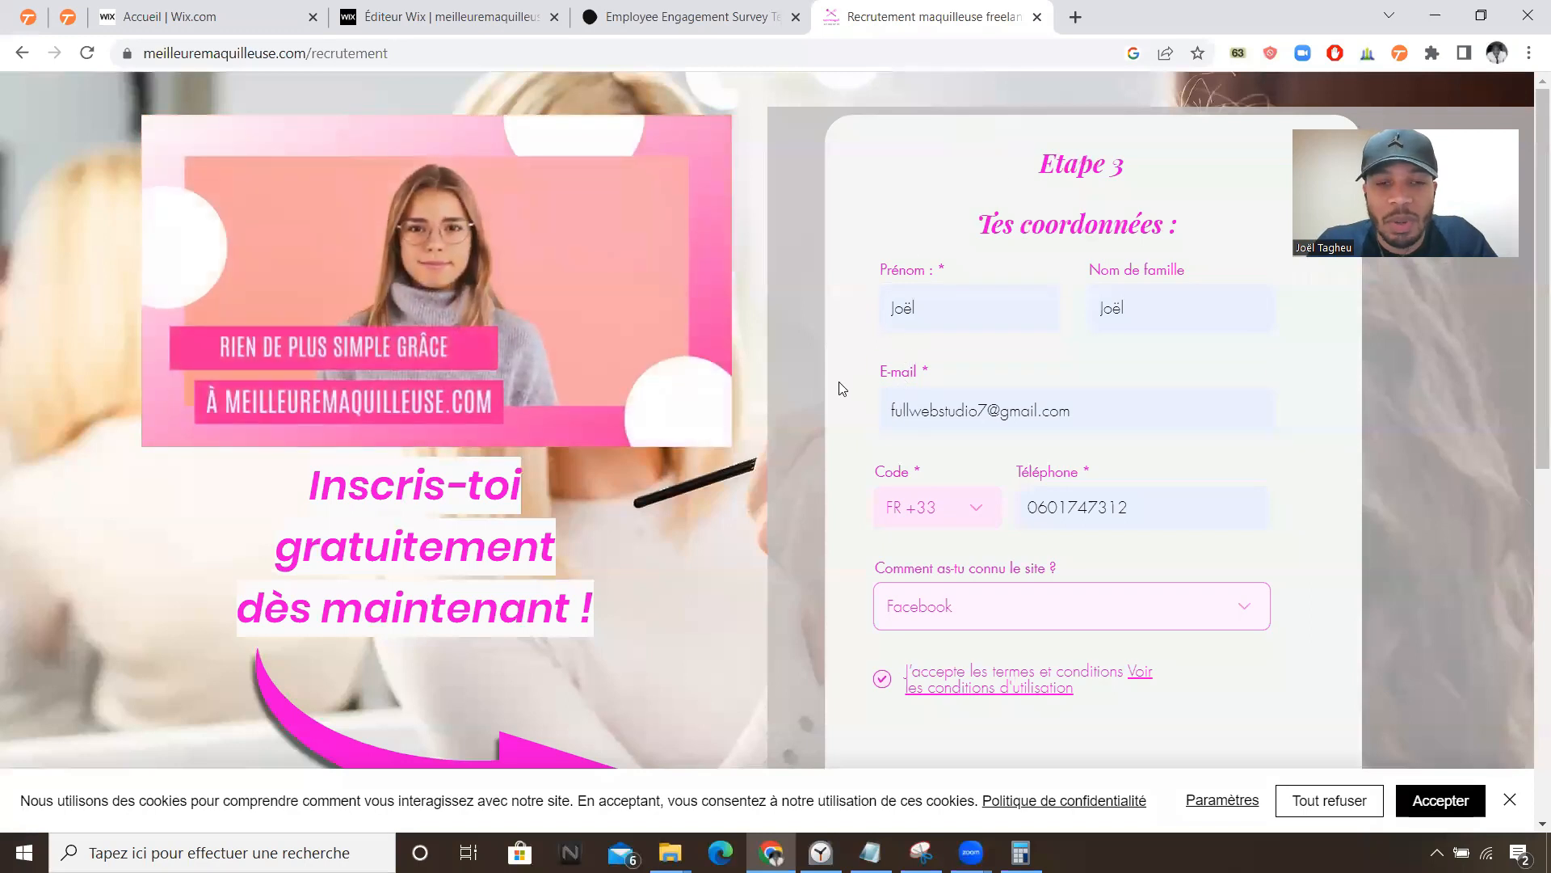
scroll(841, 388, "down", 4)
left_click(88, 54)
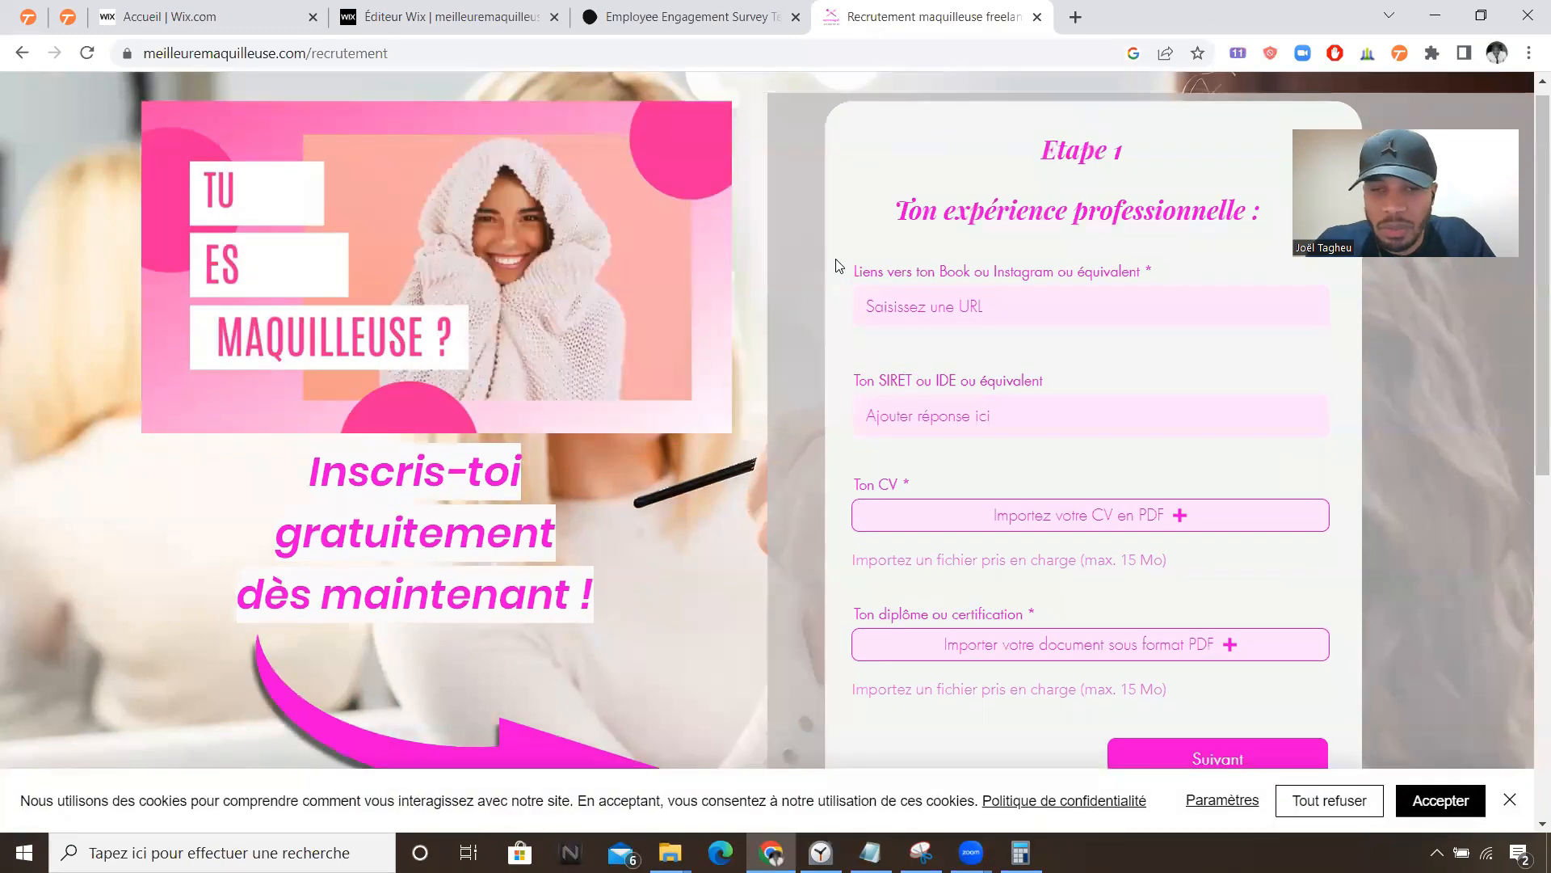
scroll(836, 266, "down", 1)
scroll(832, 263, "up", 2)
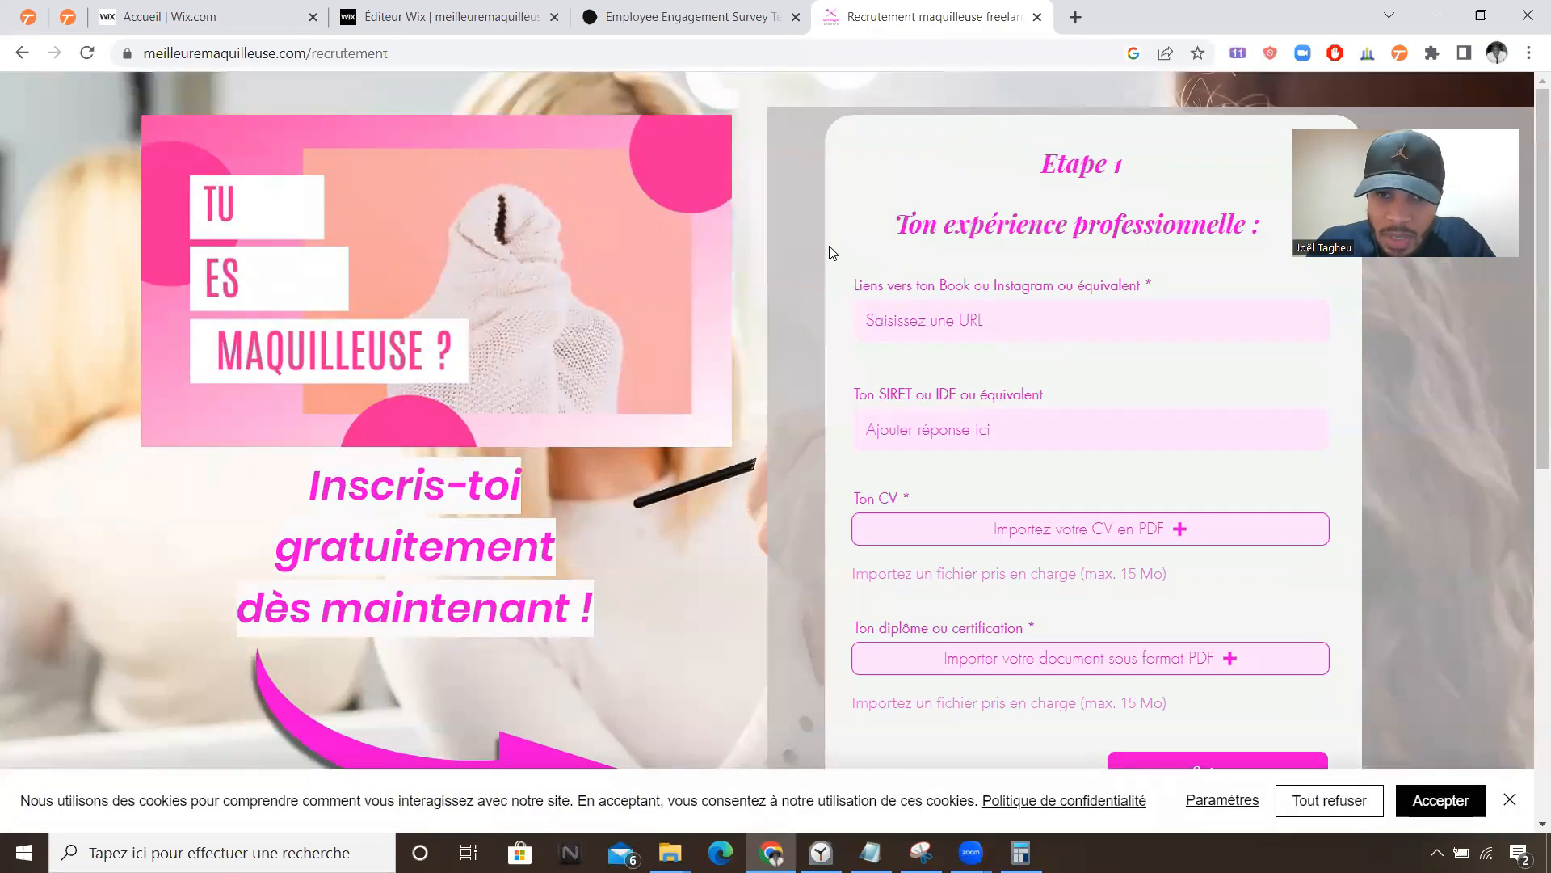
left_click(939, 334)
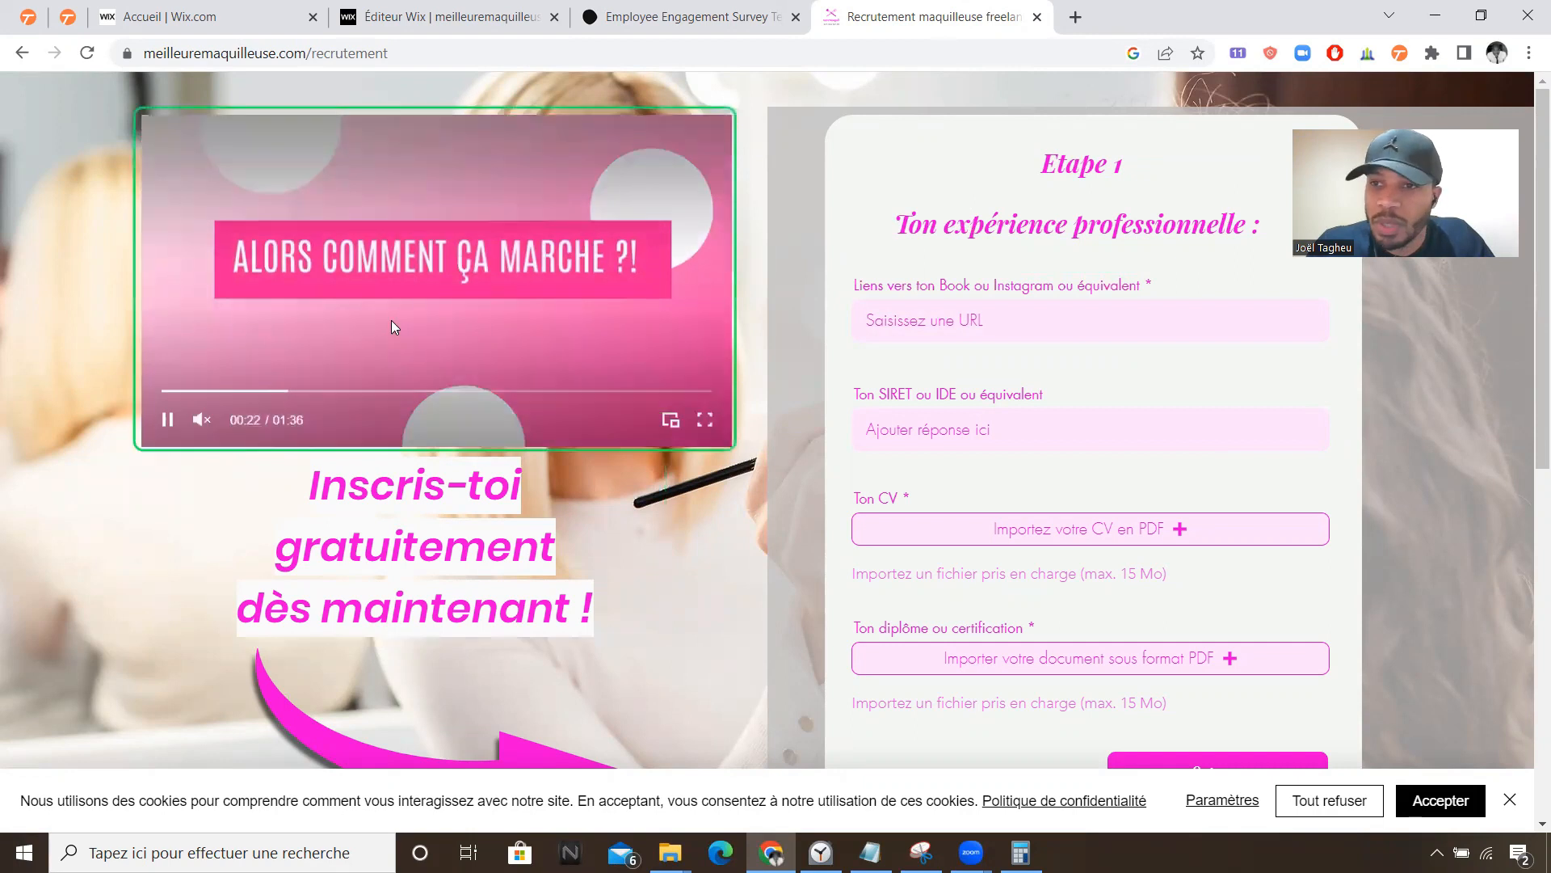
left_click(167, 419)
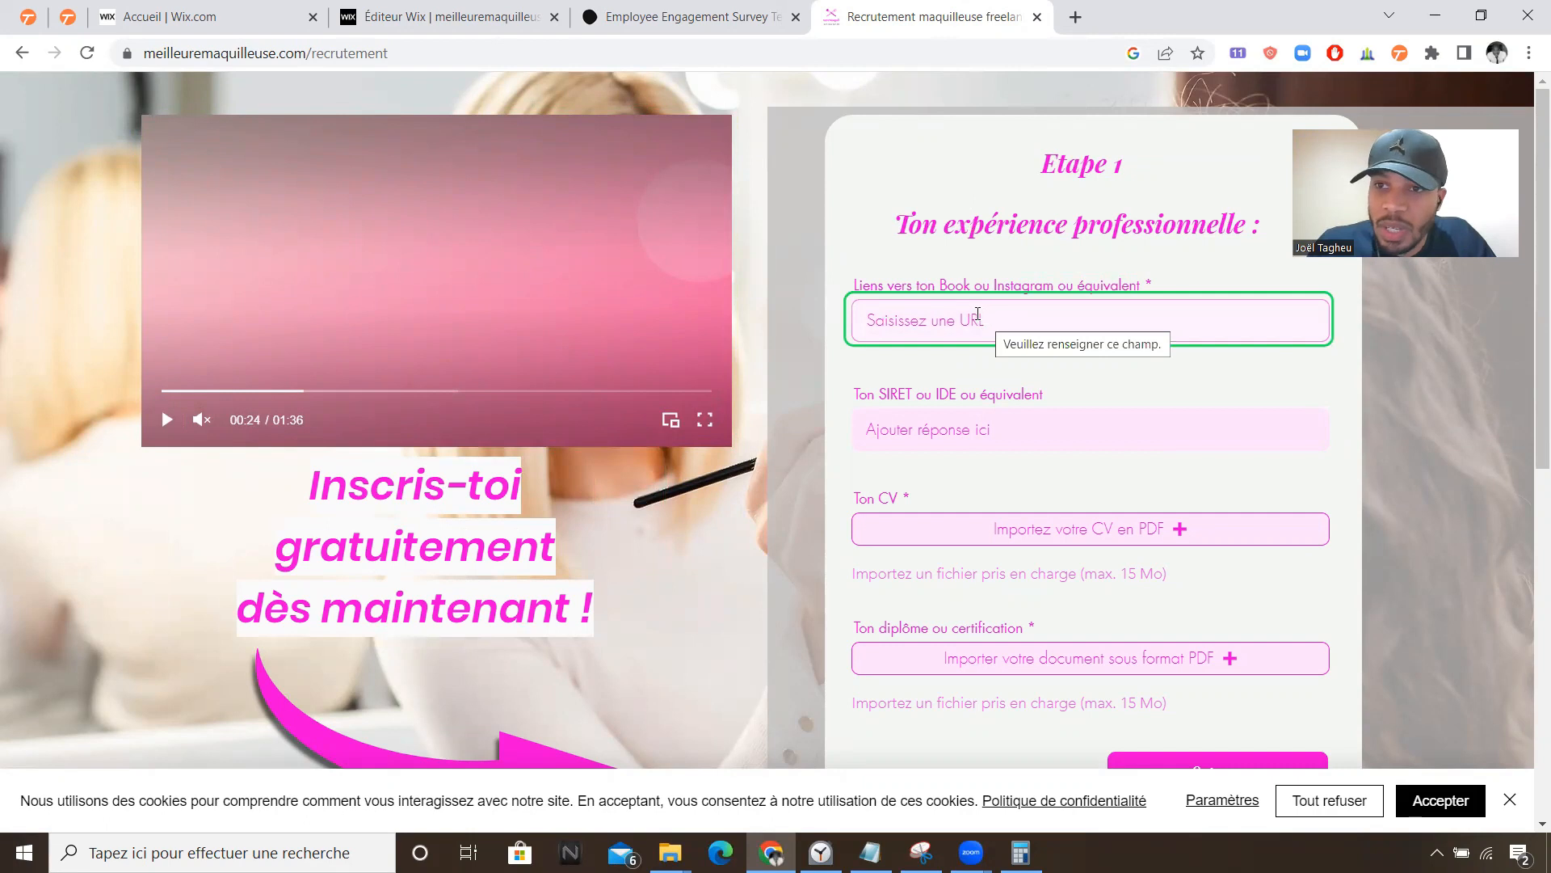
left_click(953, 317)
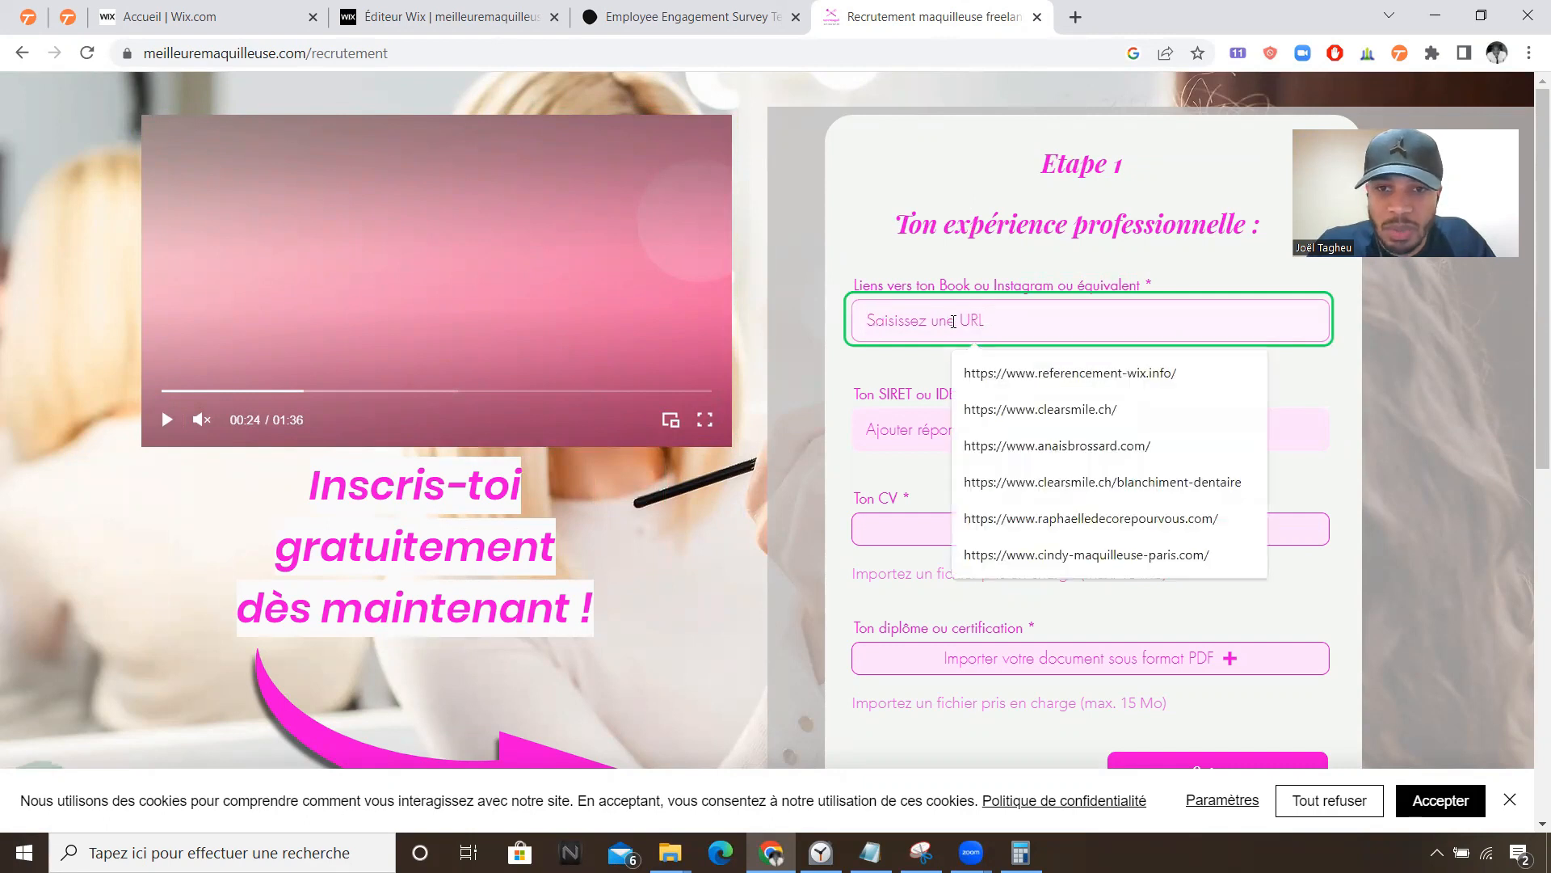
left_click(1048, 377)
scroll(953, 415, "down", 3)
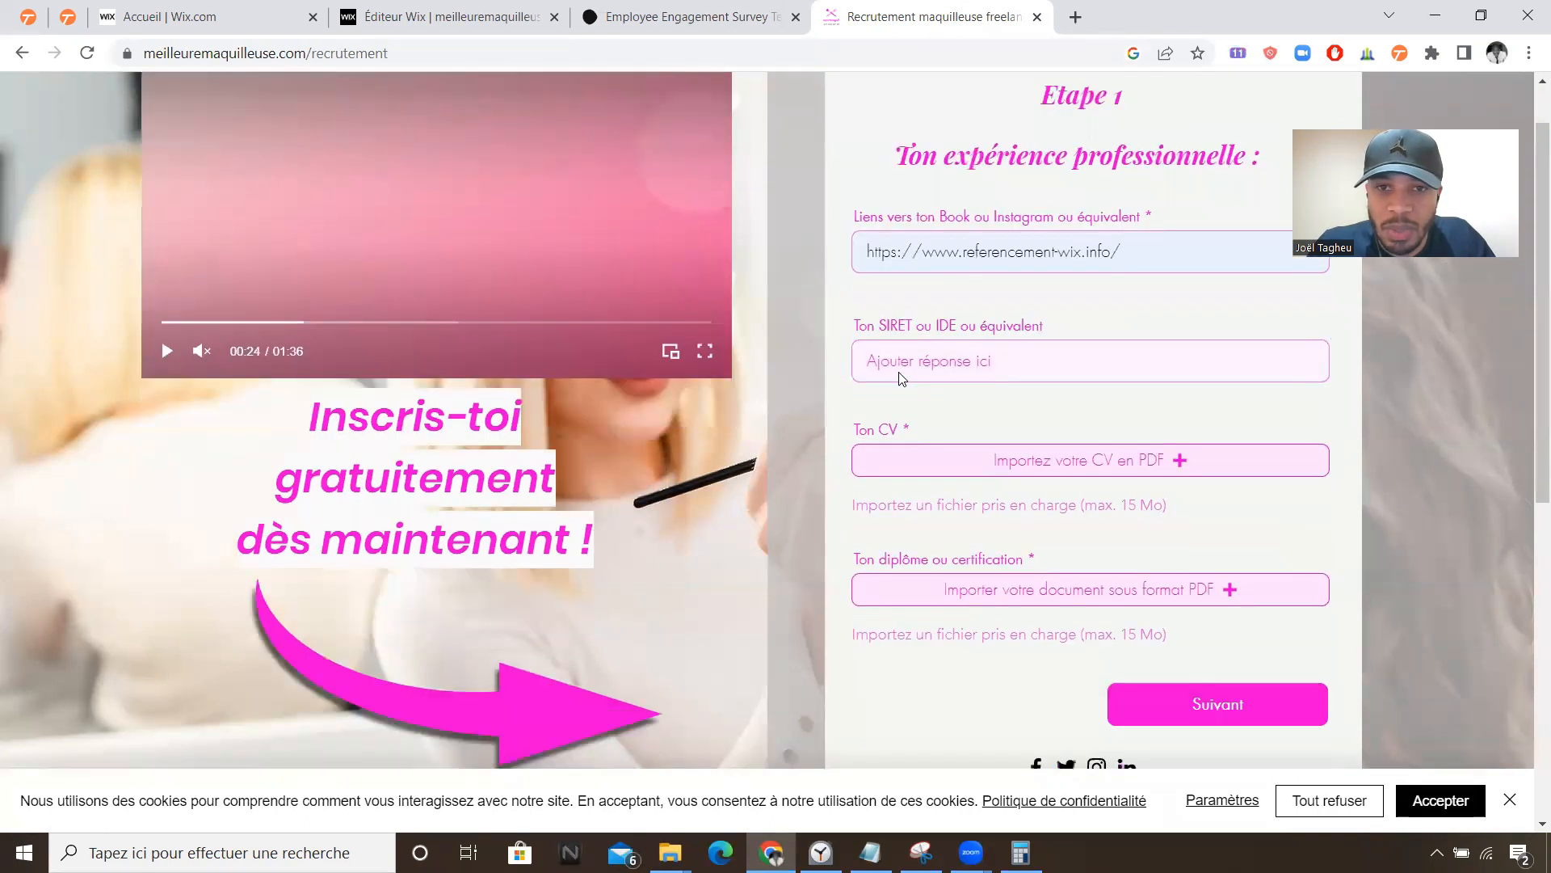
left_click(892, 230)
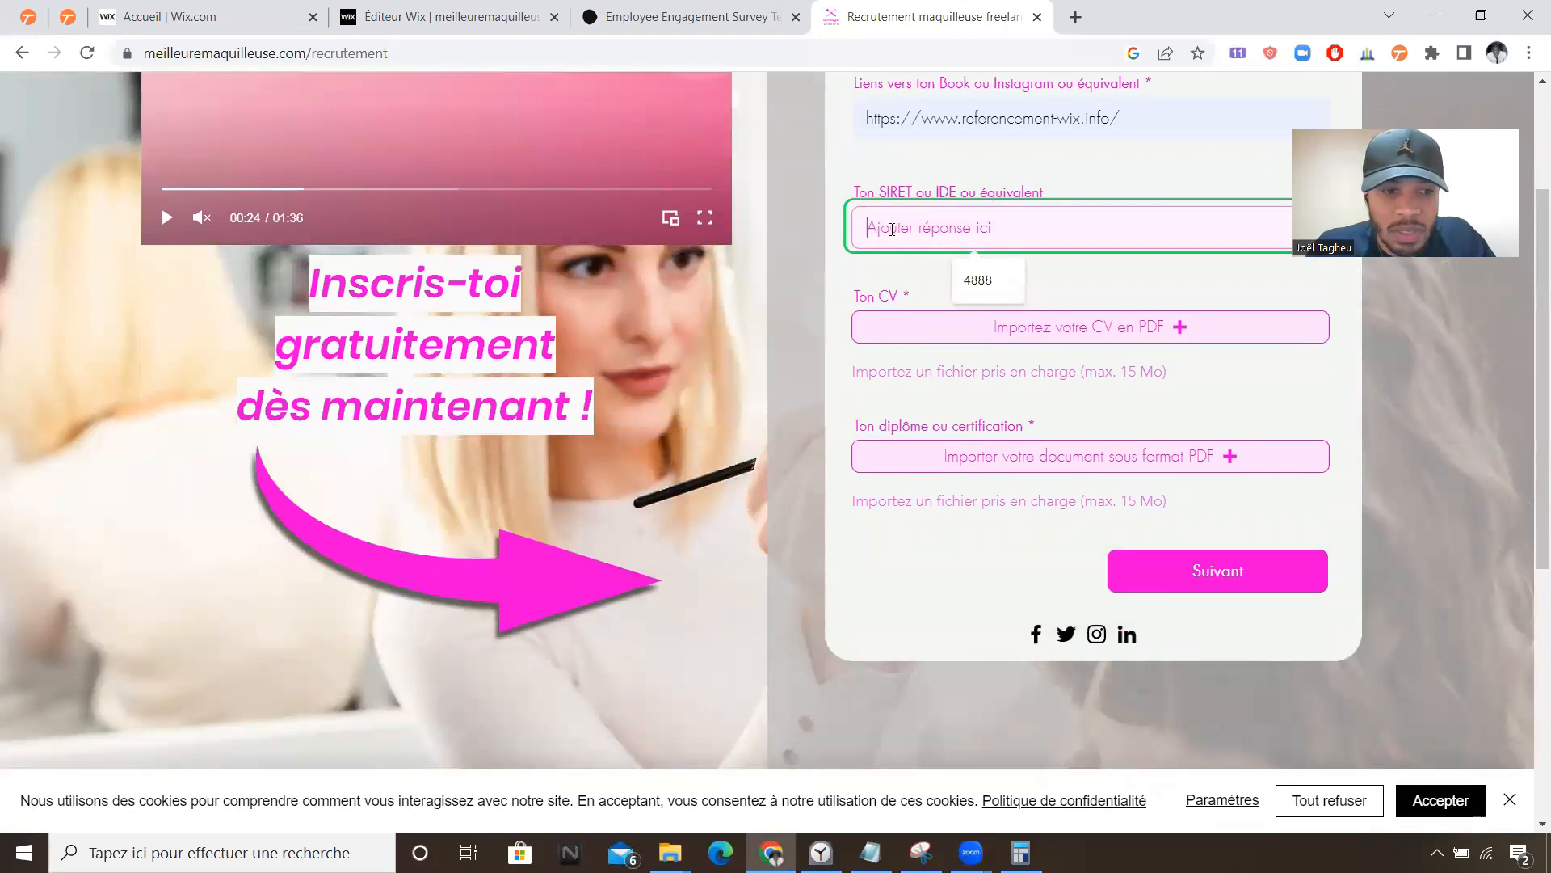
left_click(984, 280)
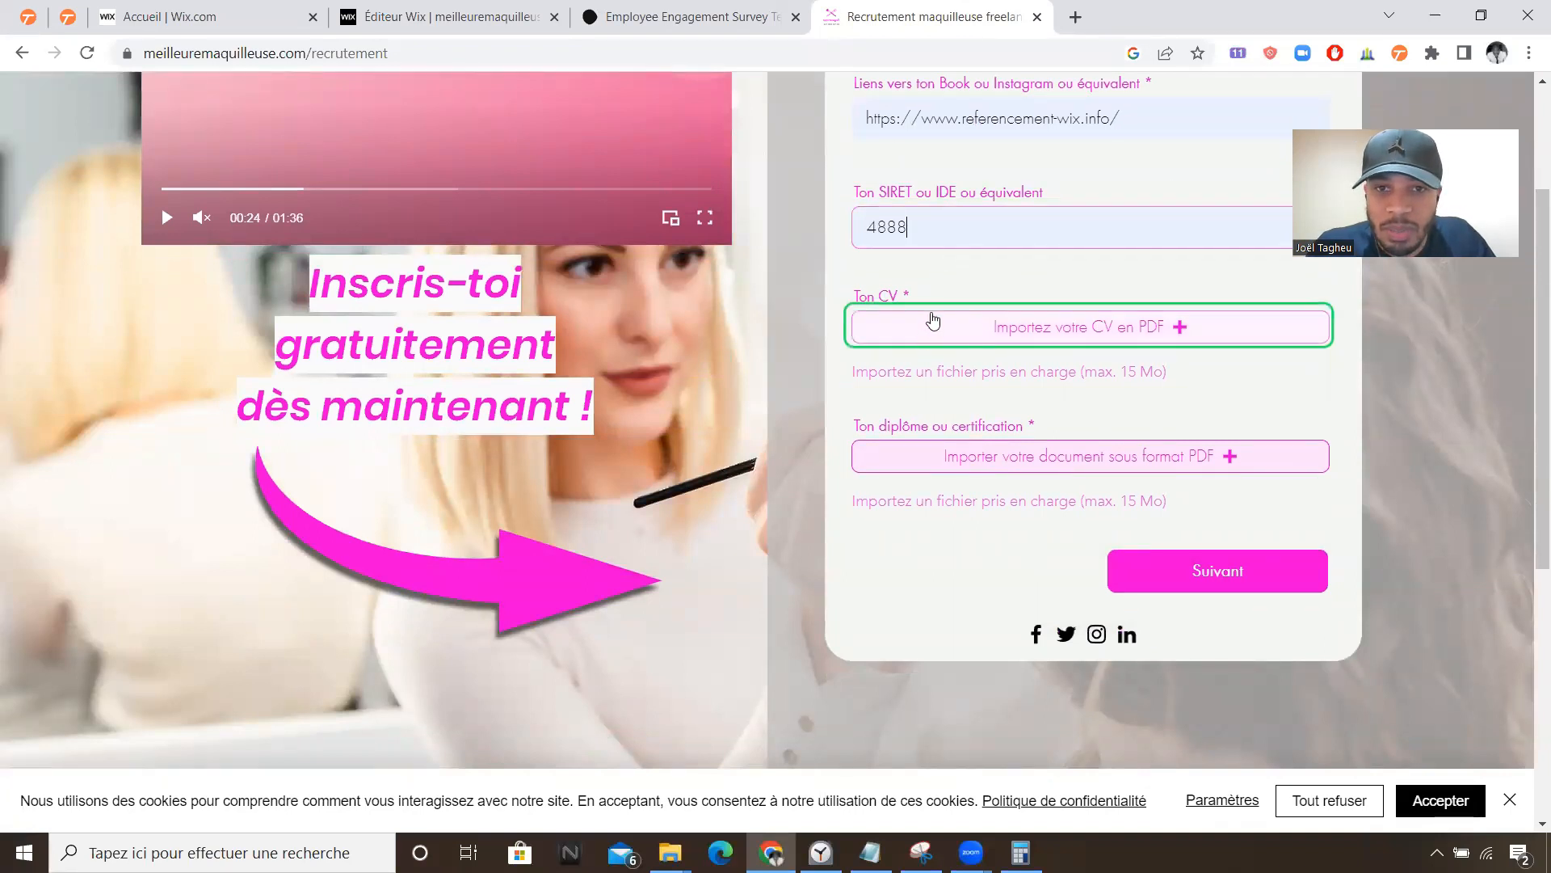
Step: Upload "document urssaf 21 décembre 2022" as the CV and a "CV Consultant SEO-SEA-SMO" FR 2022 file as the diploma, and continue to Etape 2
left_click(1036, 333)
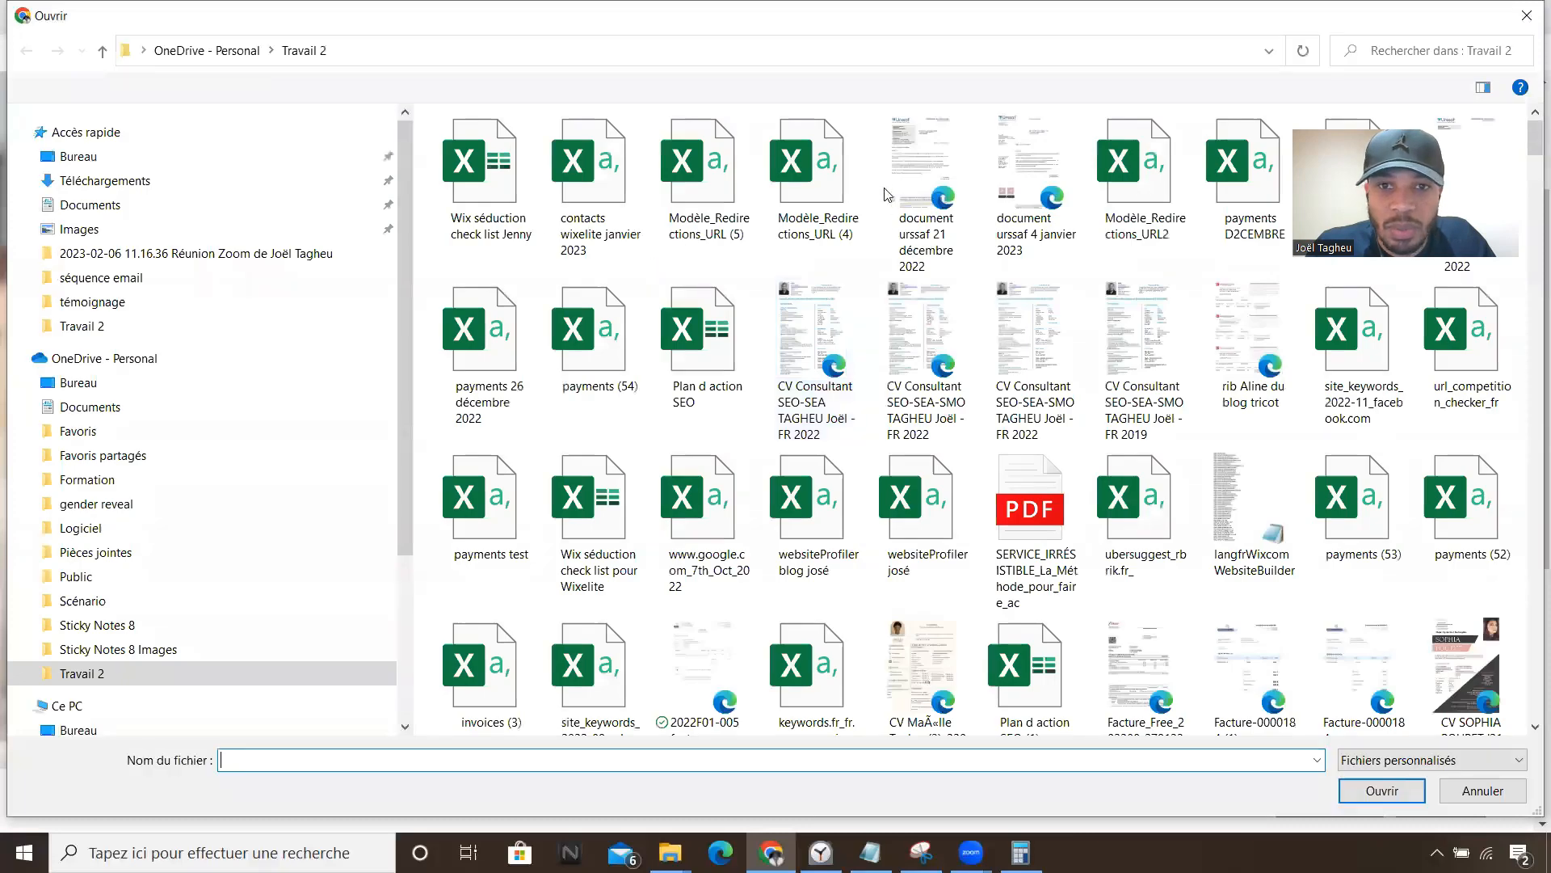
left_click(893, 192)
left_click(1383, 791)
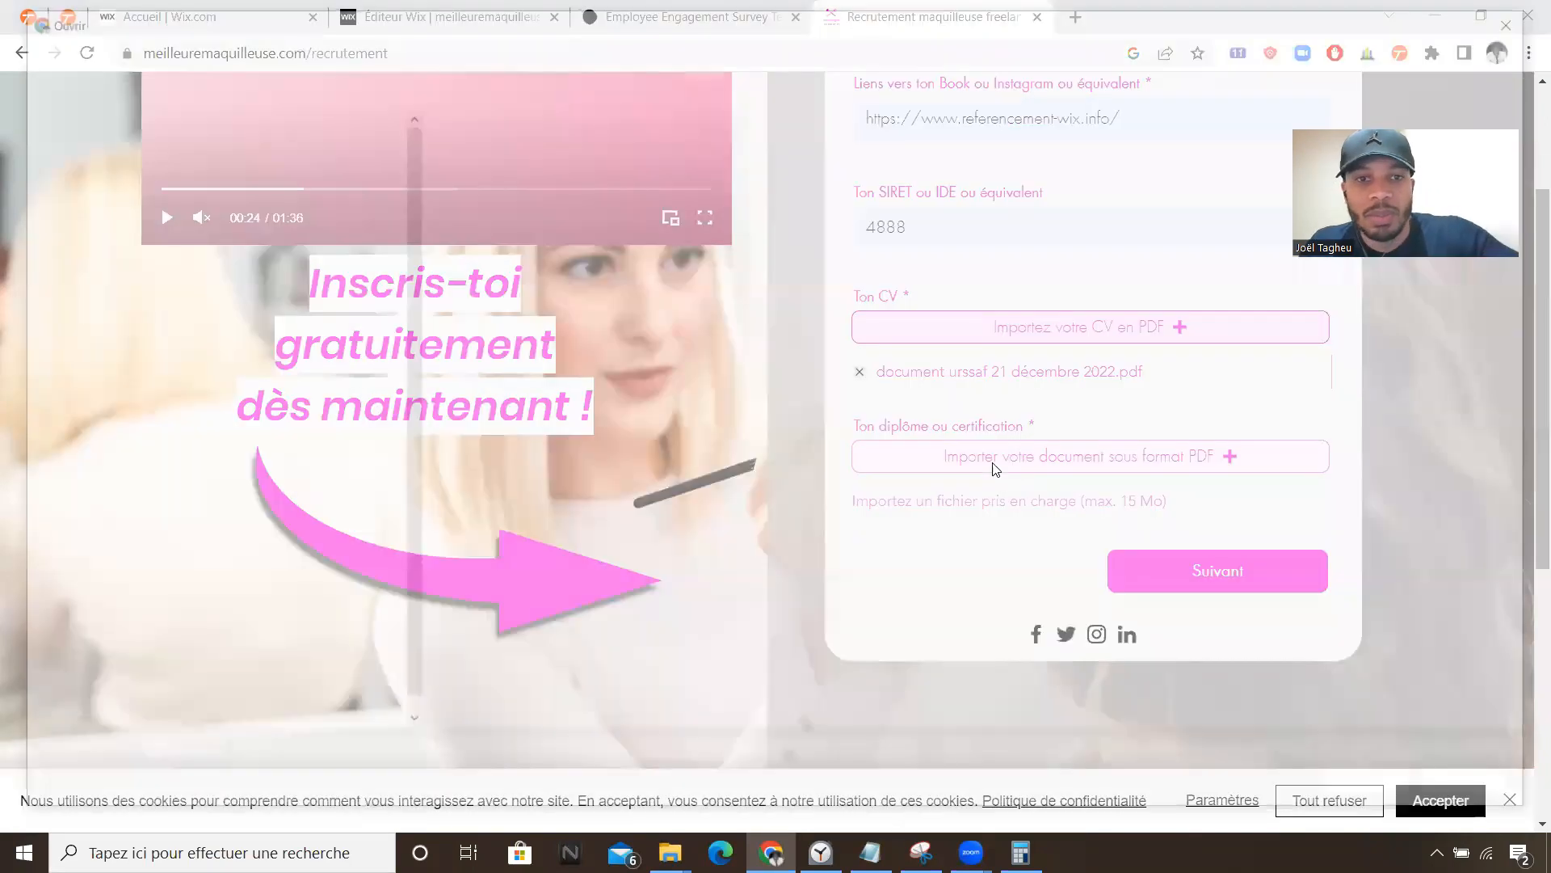
left_click(994, 463)
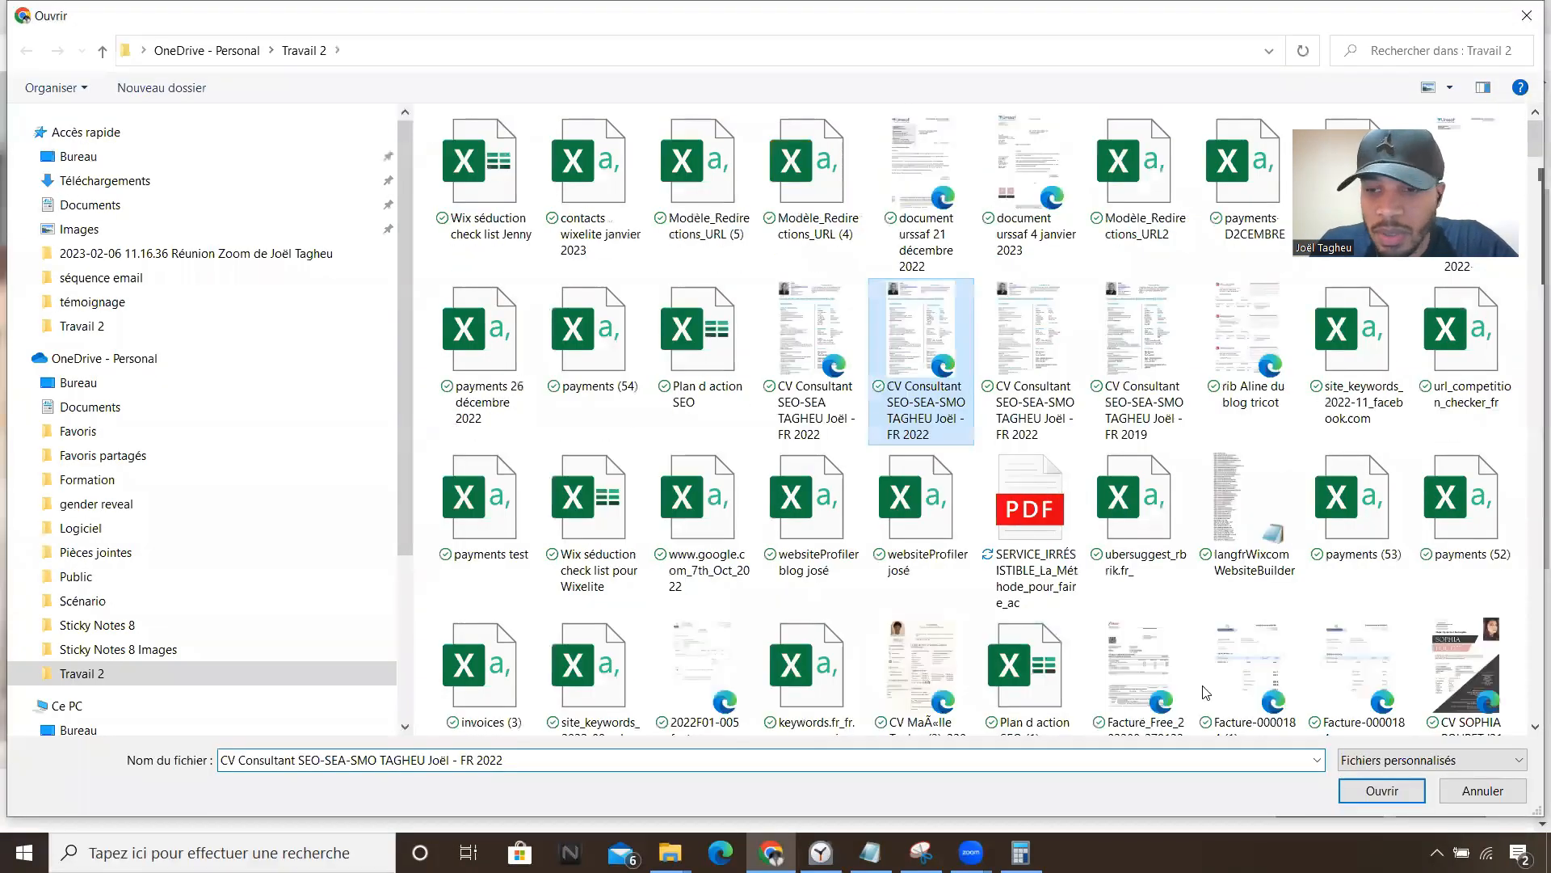
left_click(1382, 790)
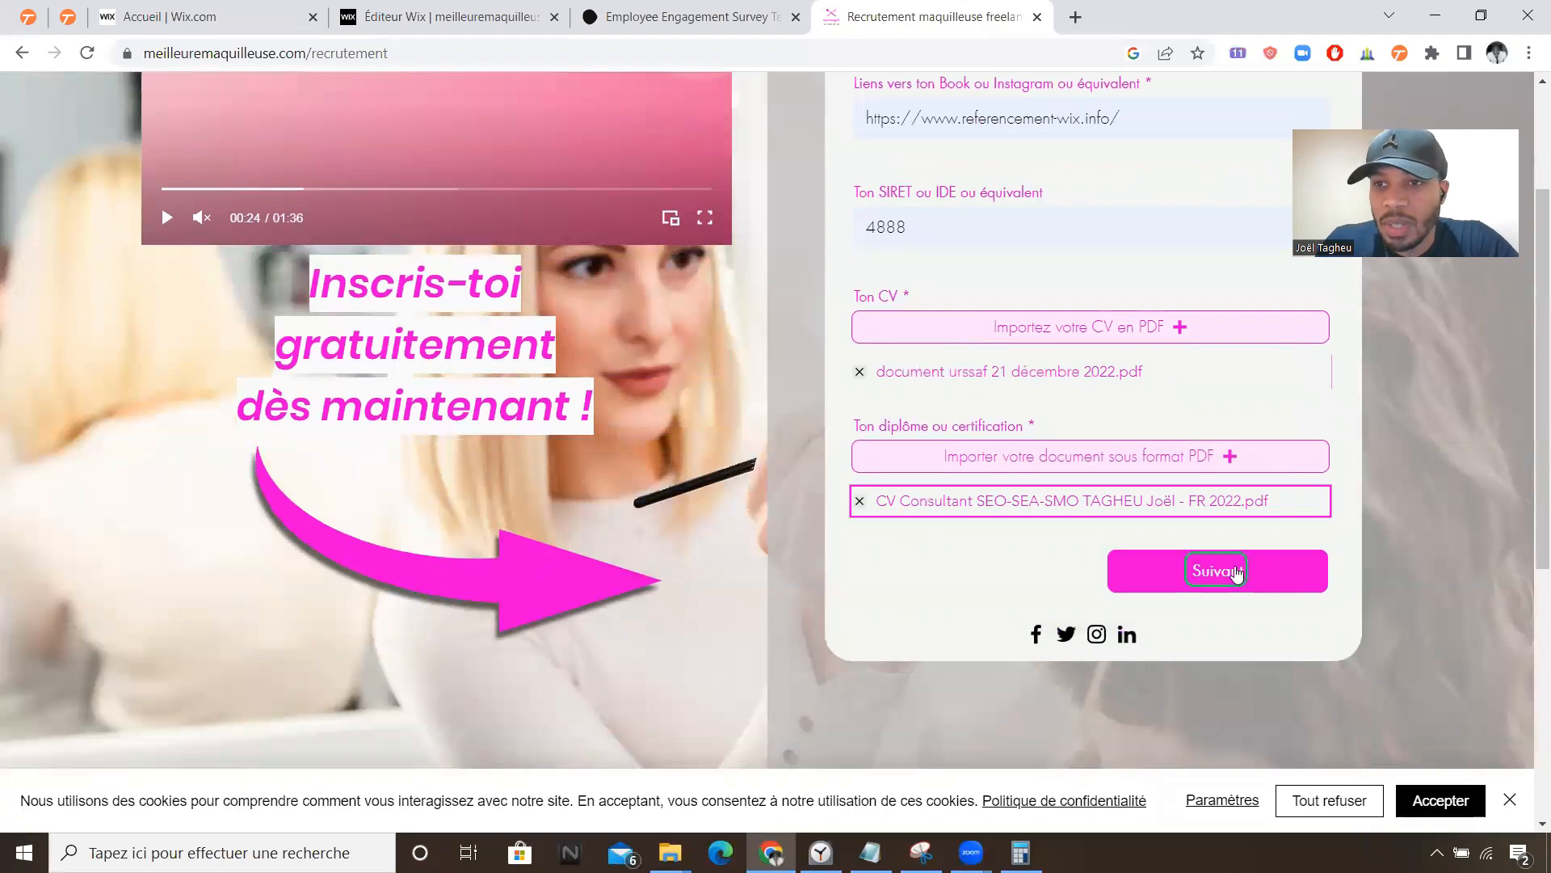
left_click(1236, 573)
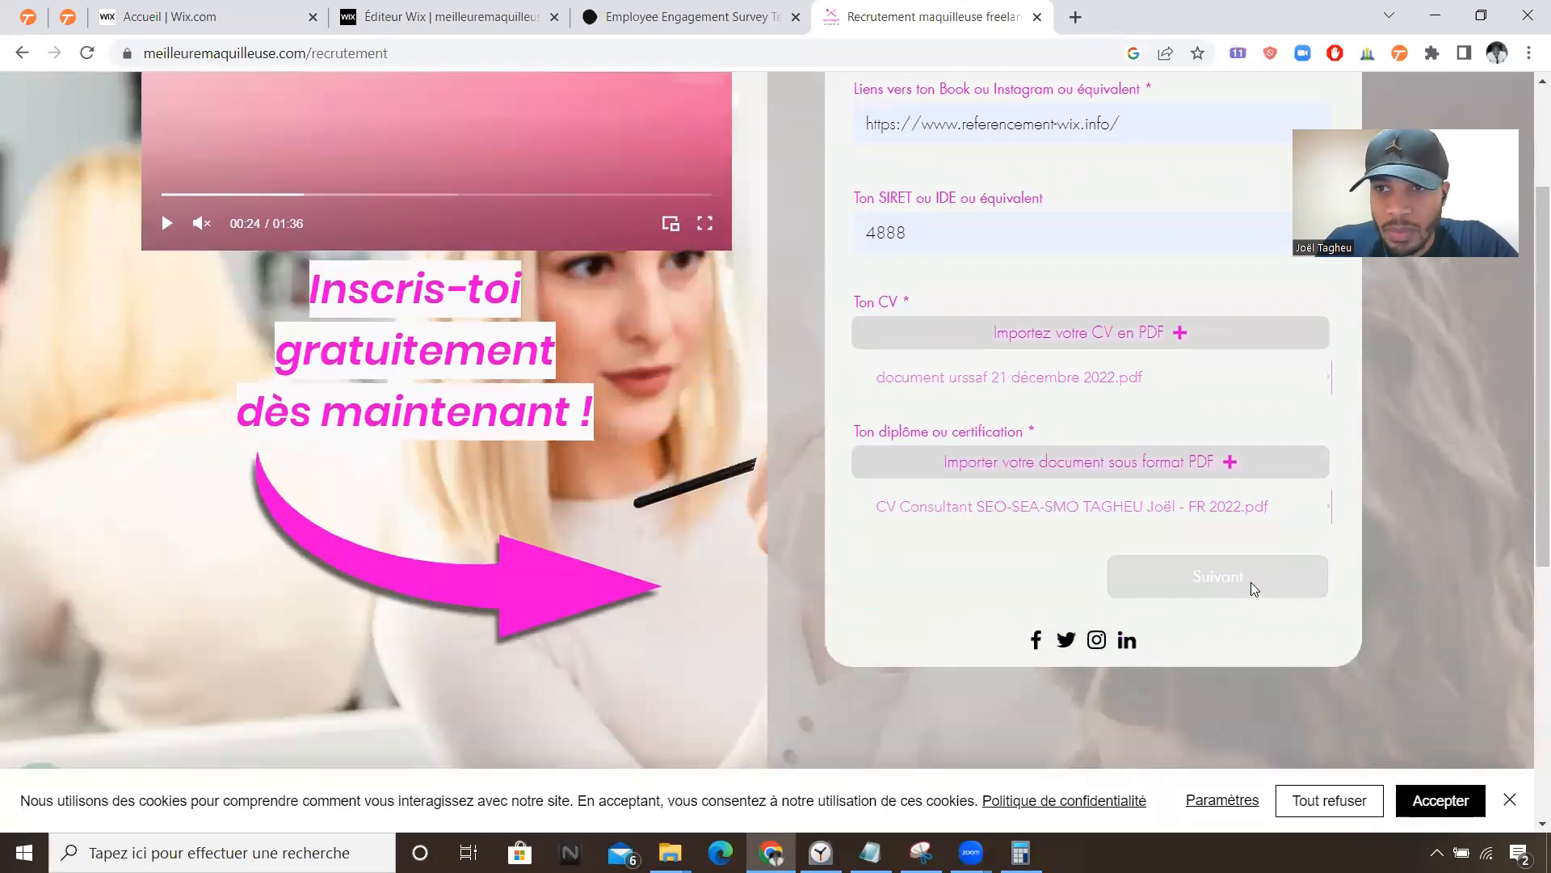
Step: Set the country to France in the geographic zone step and view the available department choices
scroll(1254, 589, "down", 1)
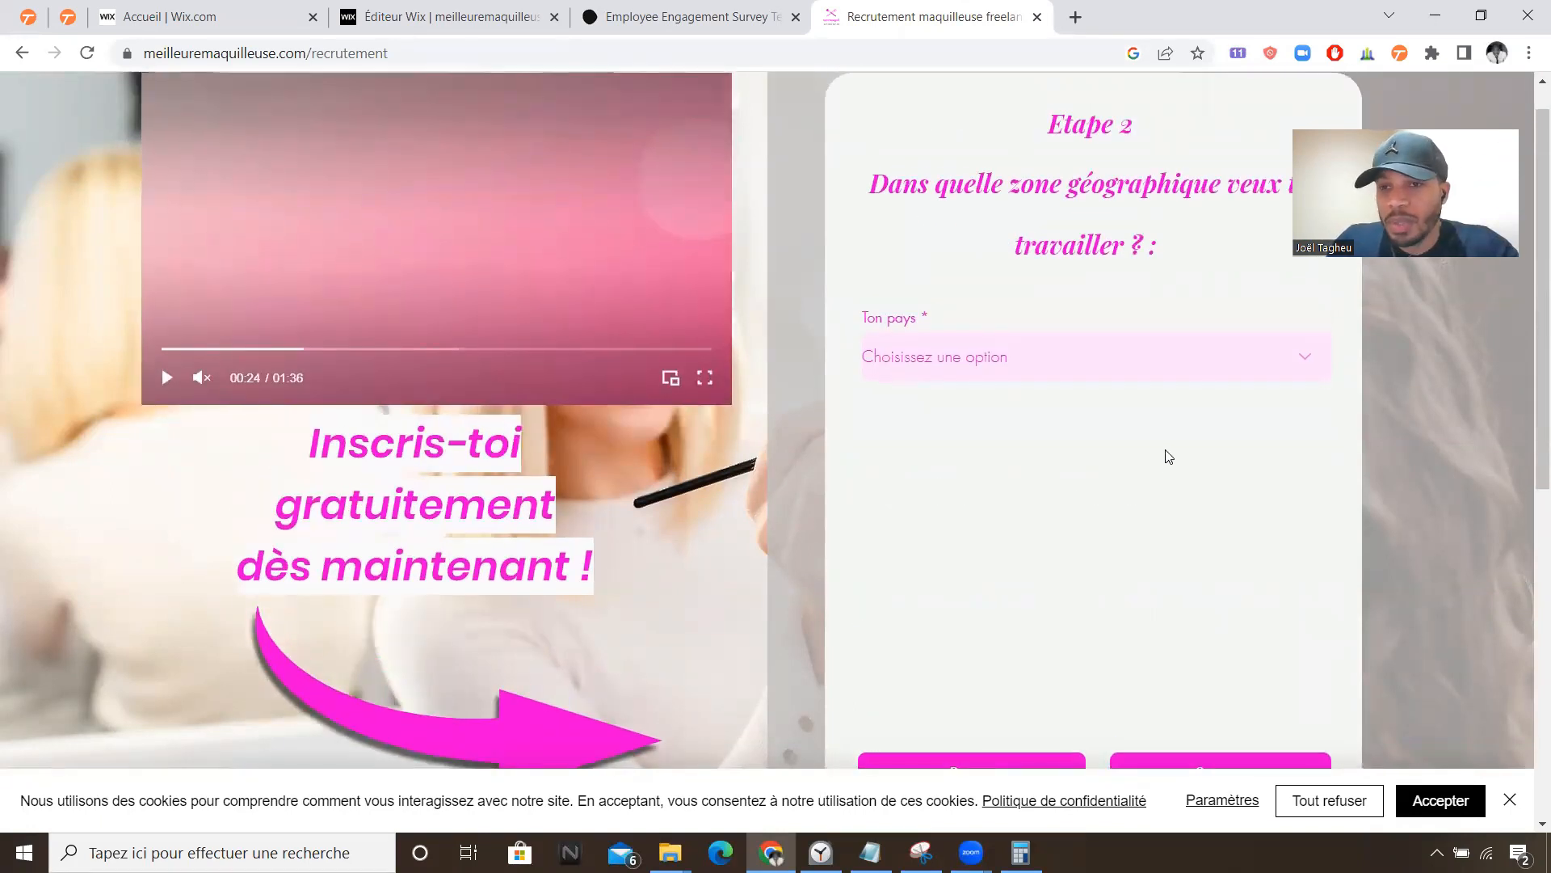
scroll(1163, 456, "down", 1)
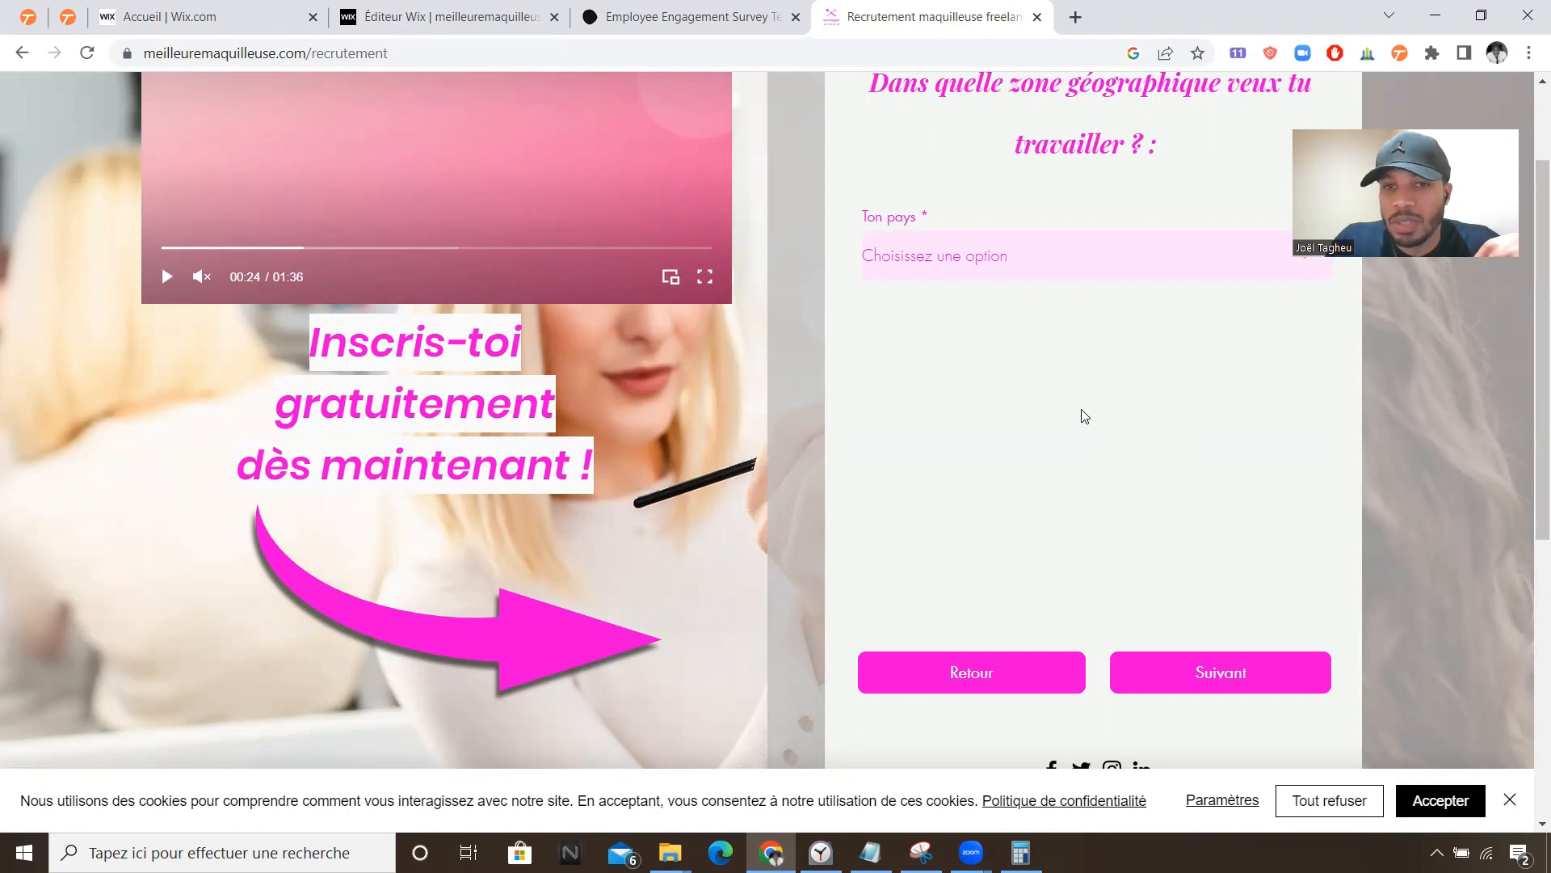
scroll(1087, 412, "up", 1)
left_click(1097, 350)
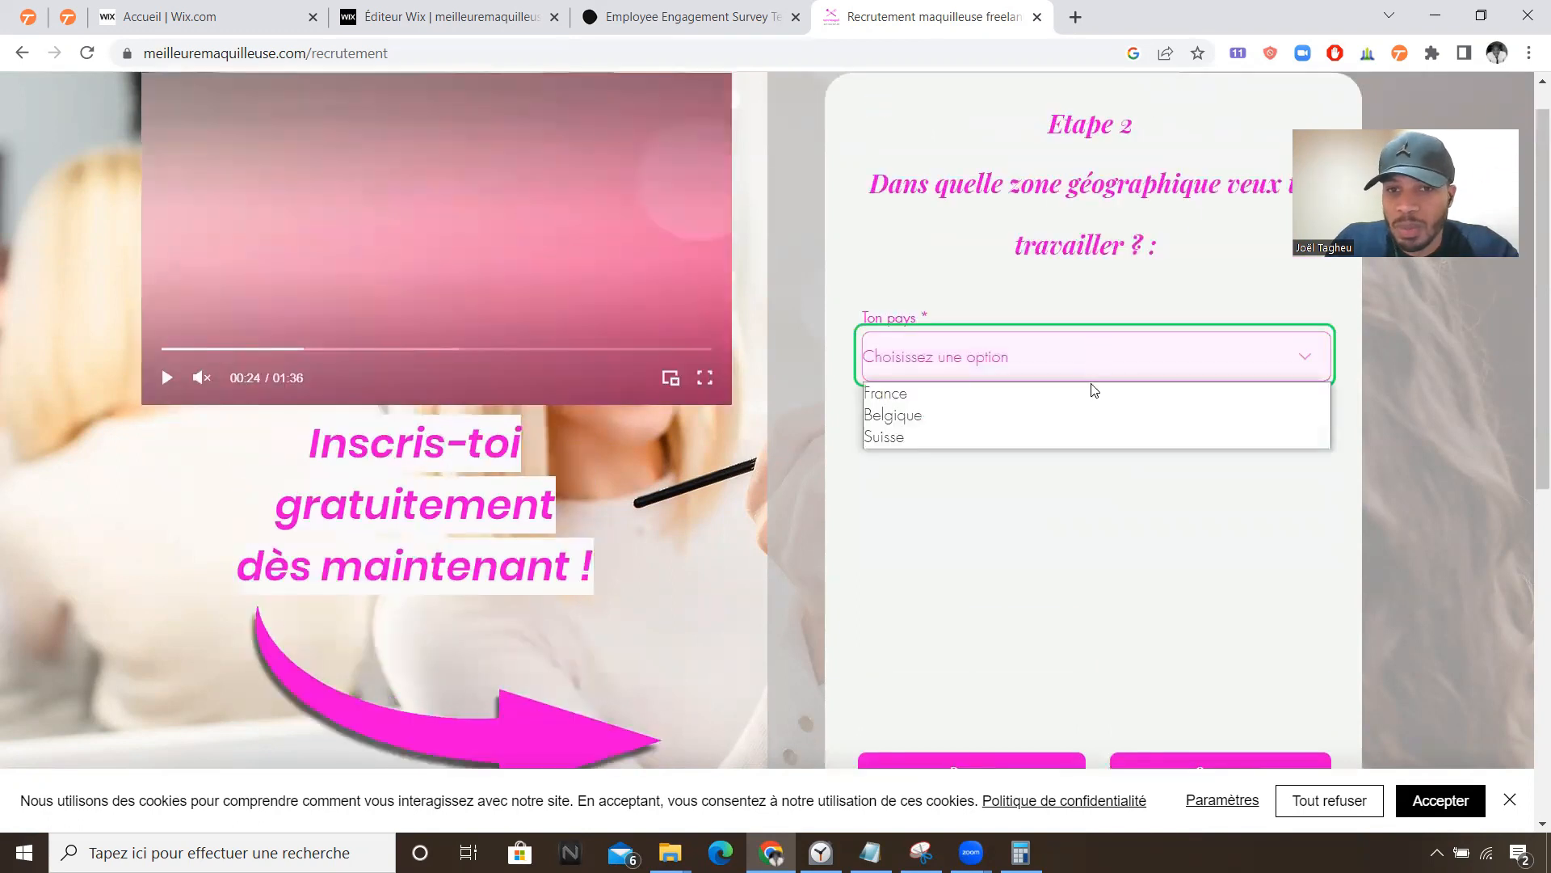
left_click(1077, 391)
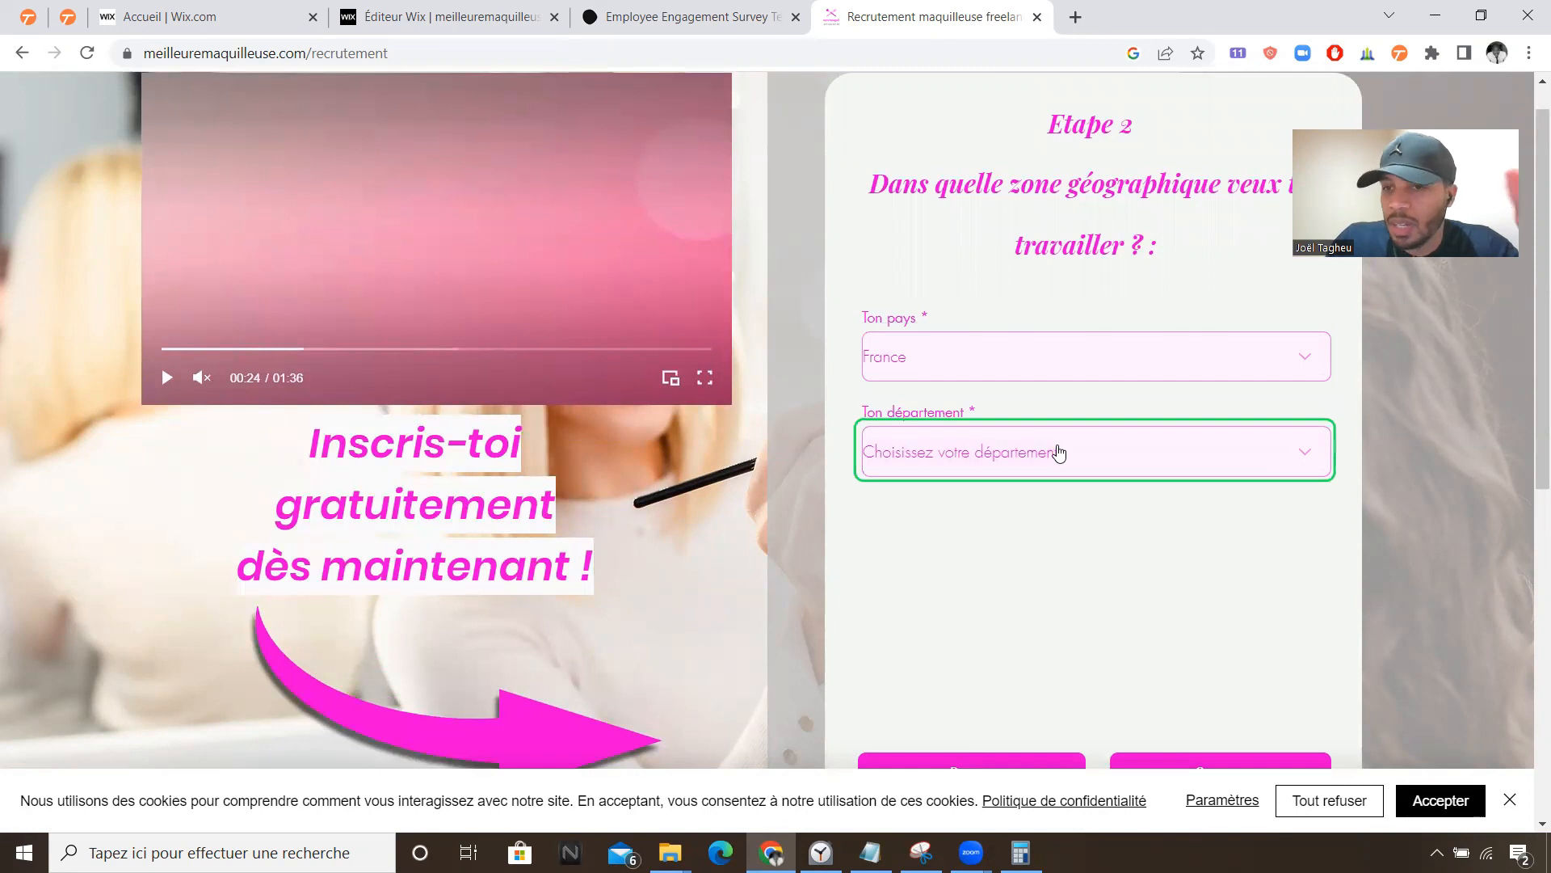
left_click(1058, 452)
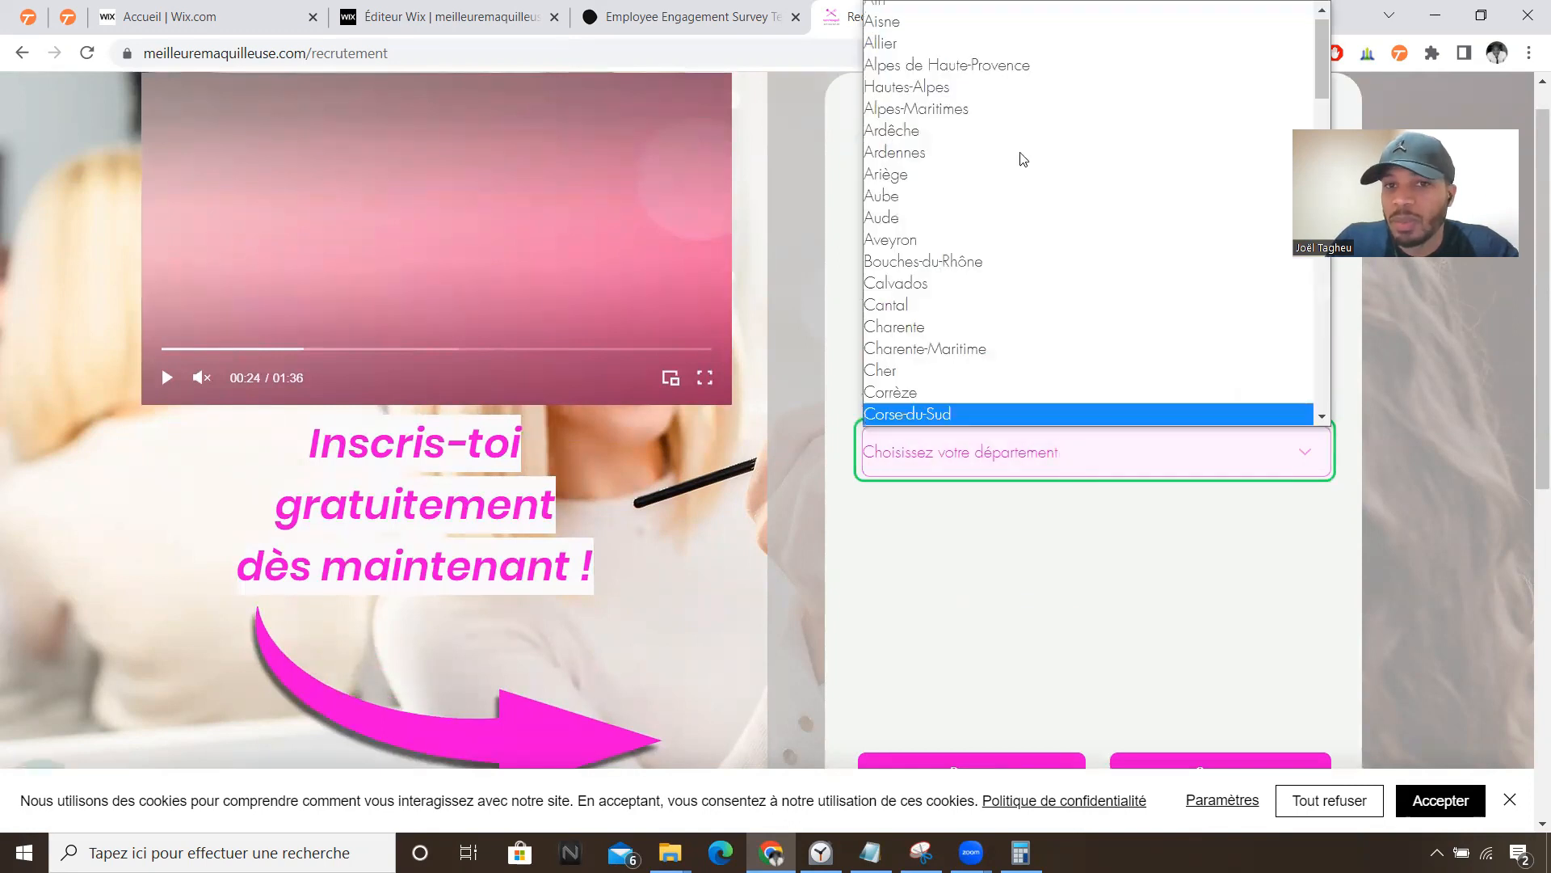
left_click(954, 522)
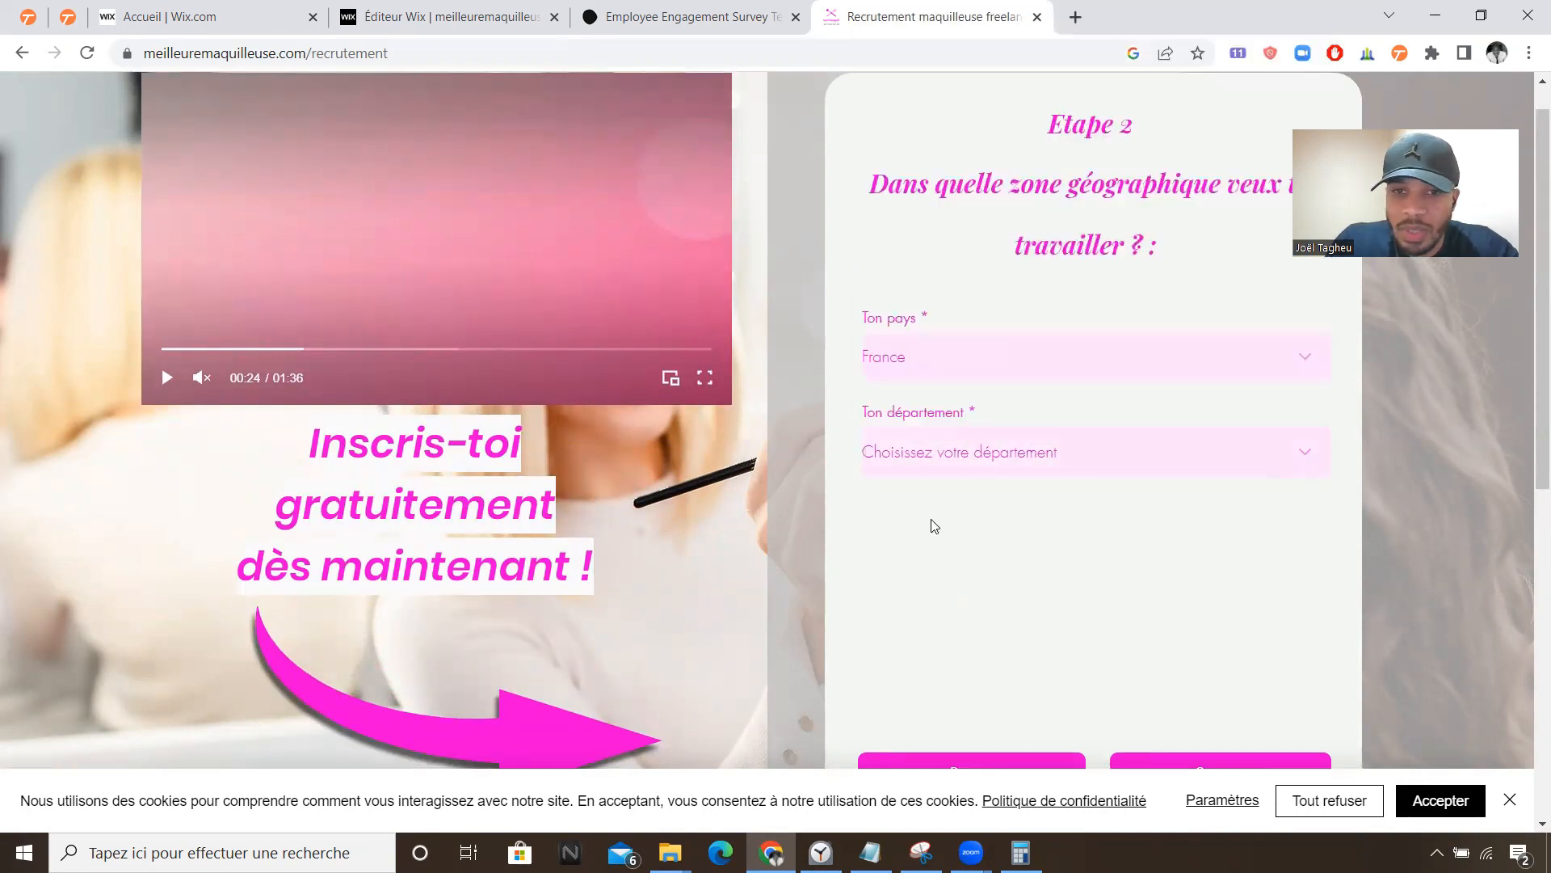
Step: Set the country to Belgique in the geographic zone step and view the available province choices
left_click(983, 366)
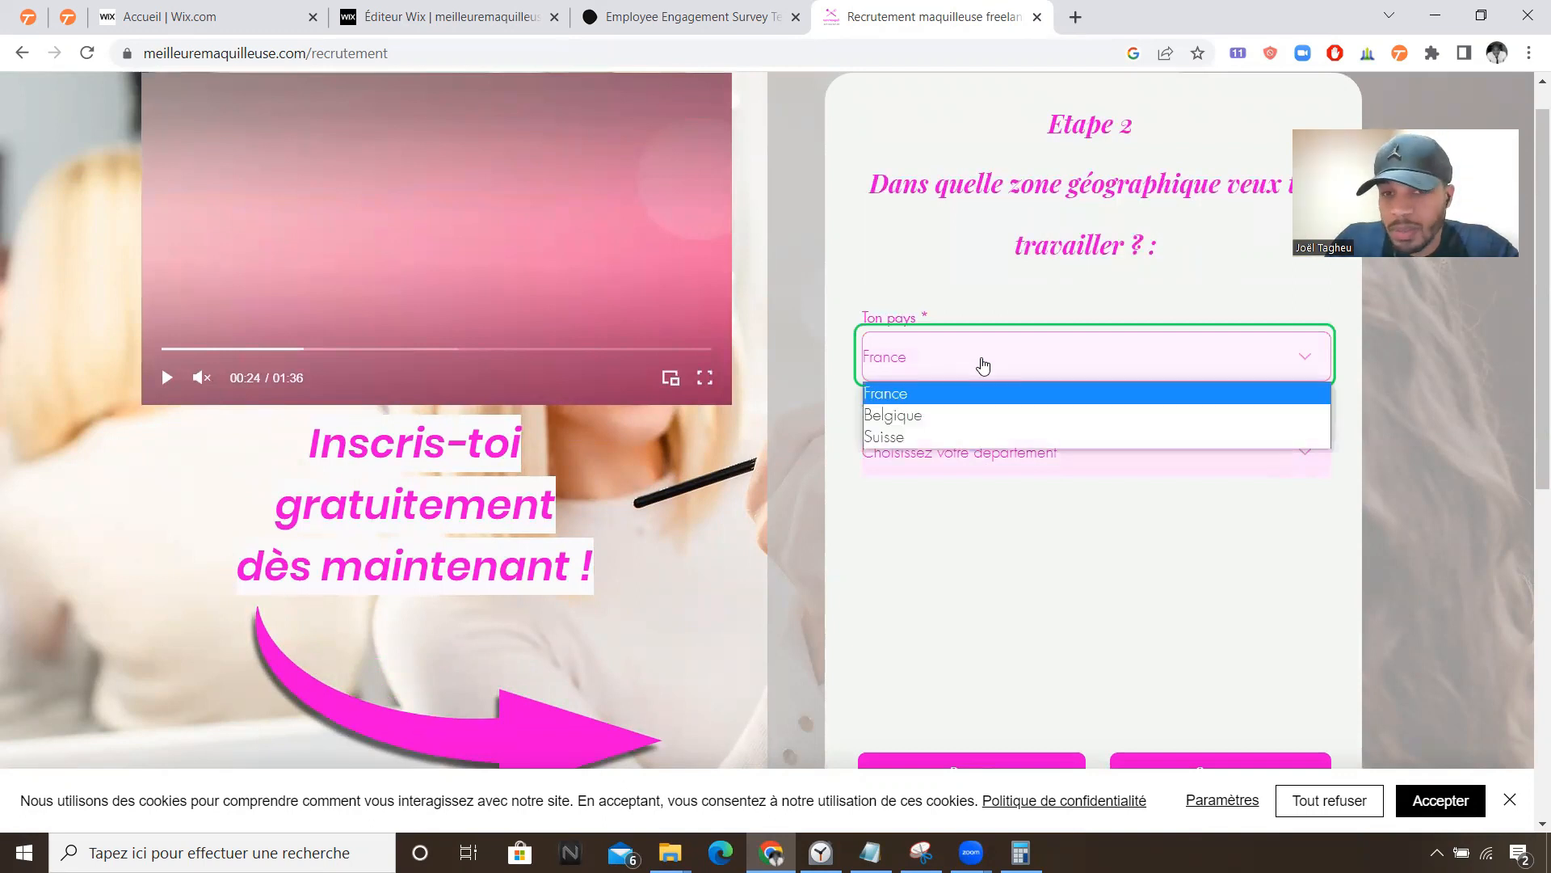
left_click(960, 418)
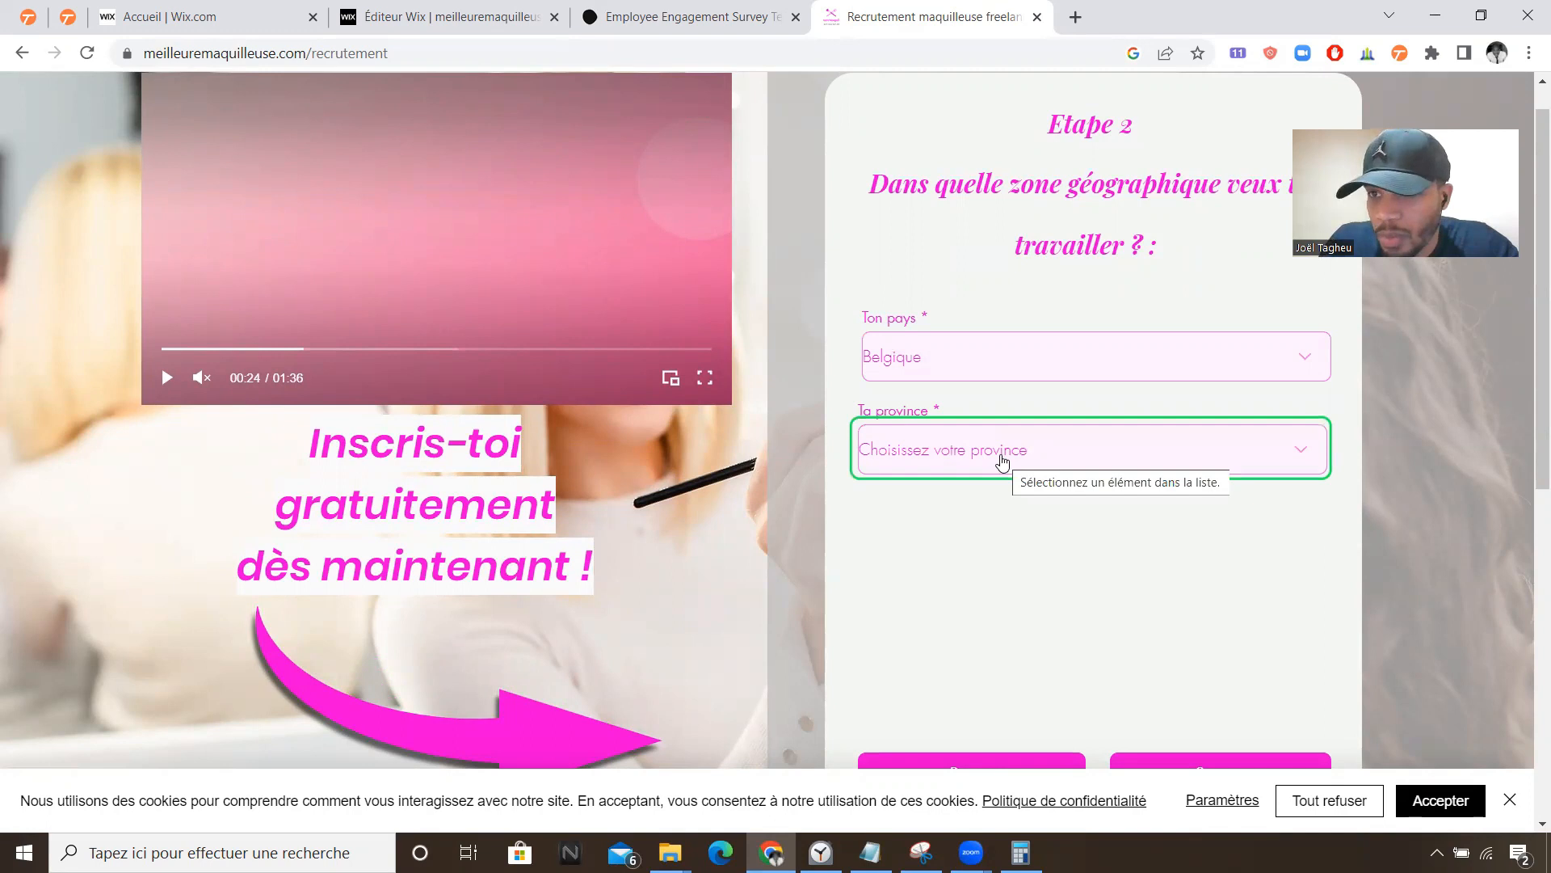
left_click(1002, 459)
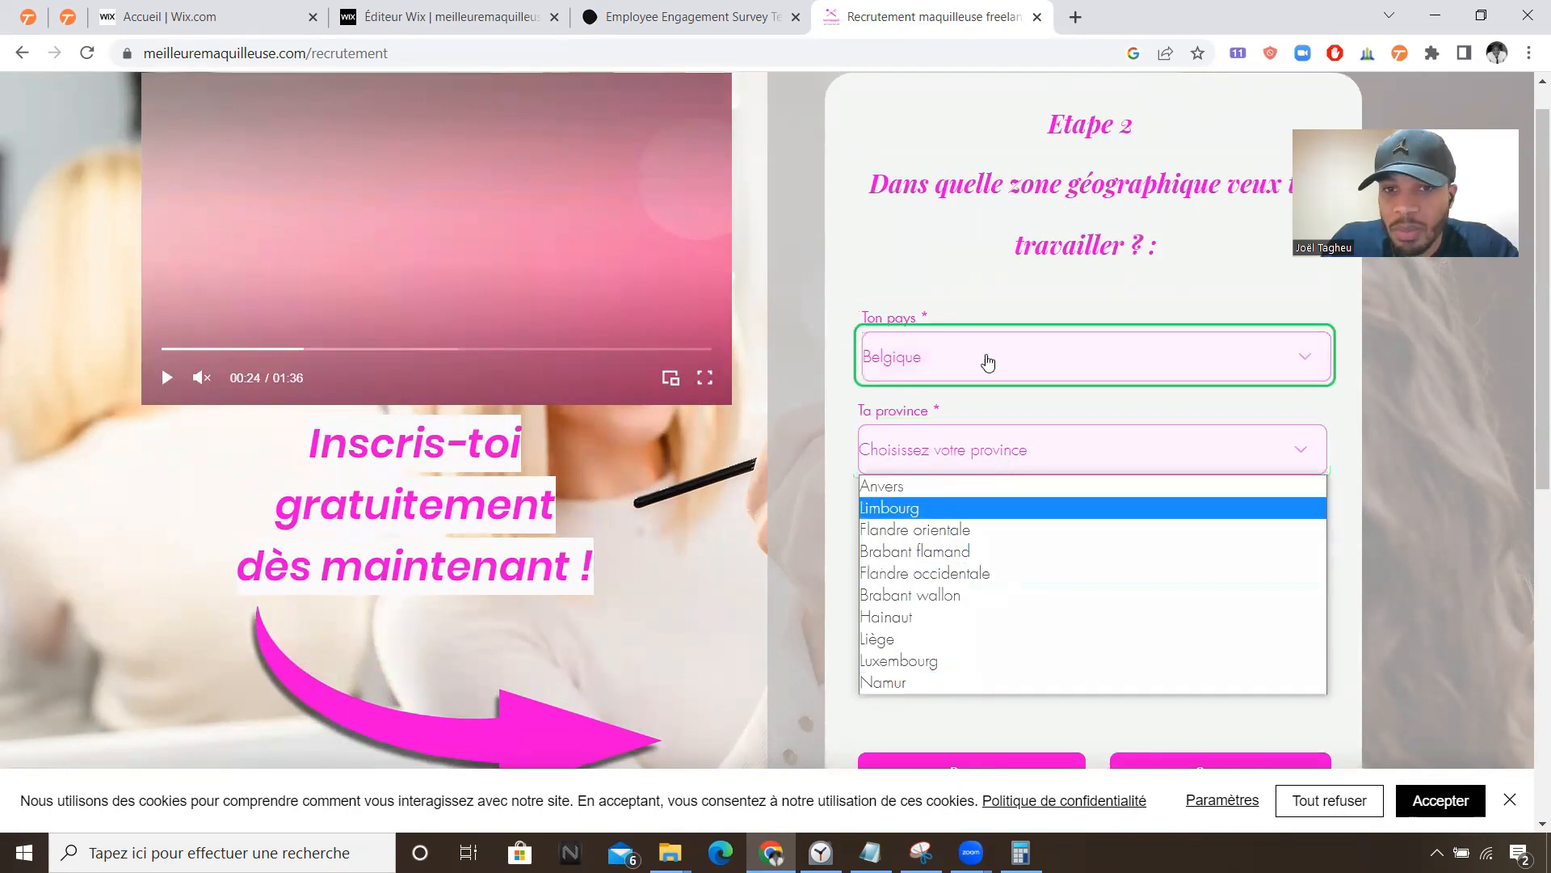
Step: Set the country to Suisse and the canton to Neuchâtel, and continue to Etape 3
left_click(987, 362)
left_click(960, 438)
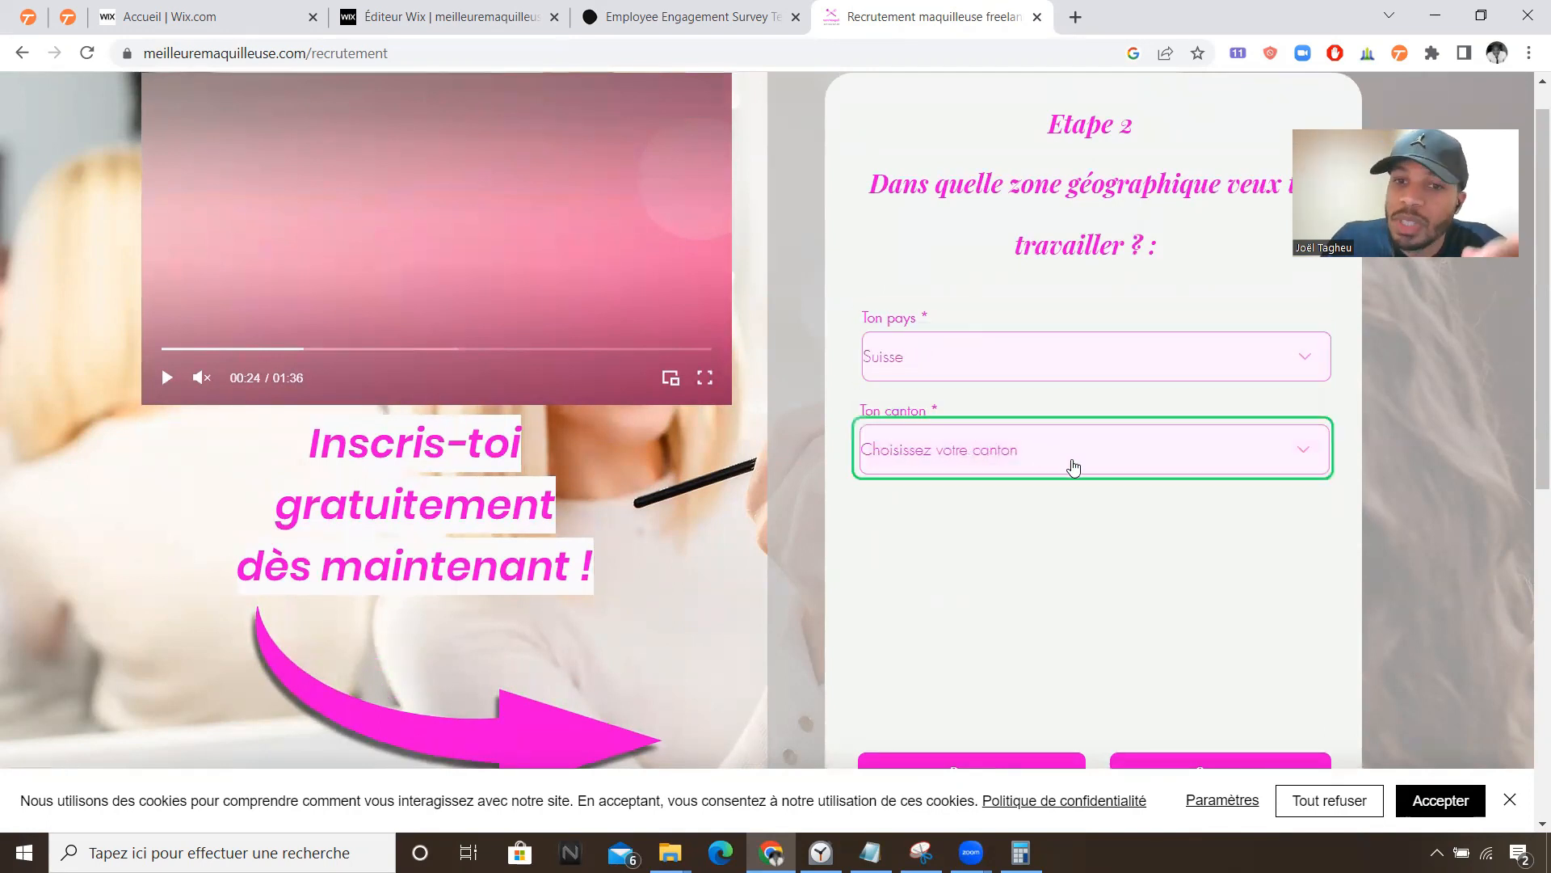
left_click(1071, 465)
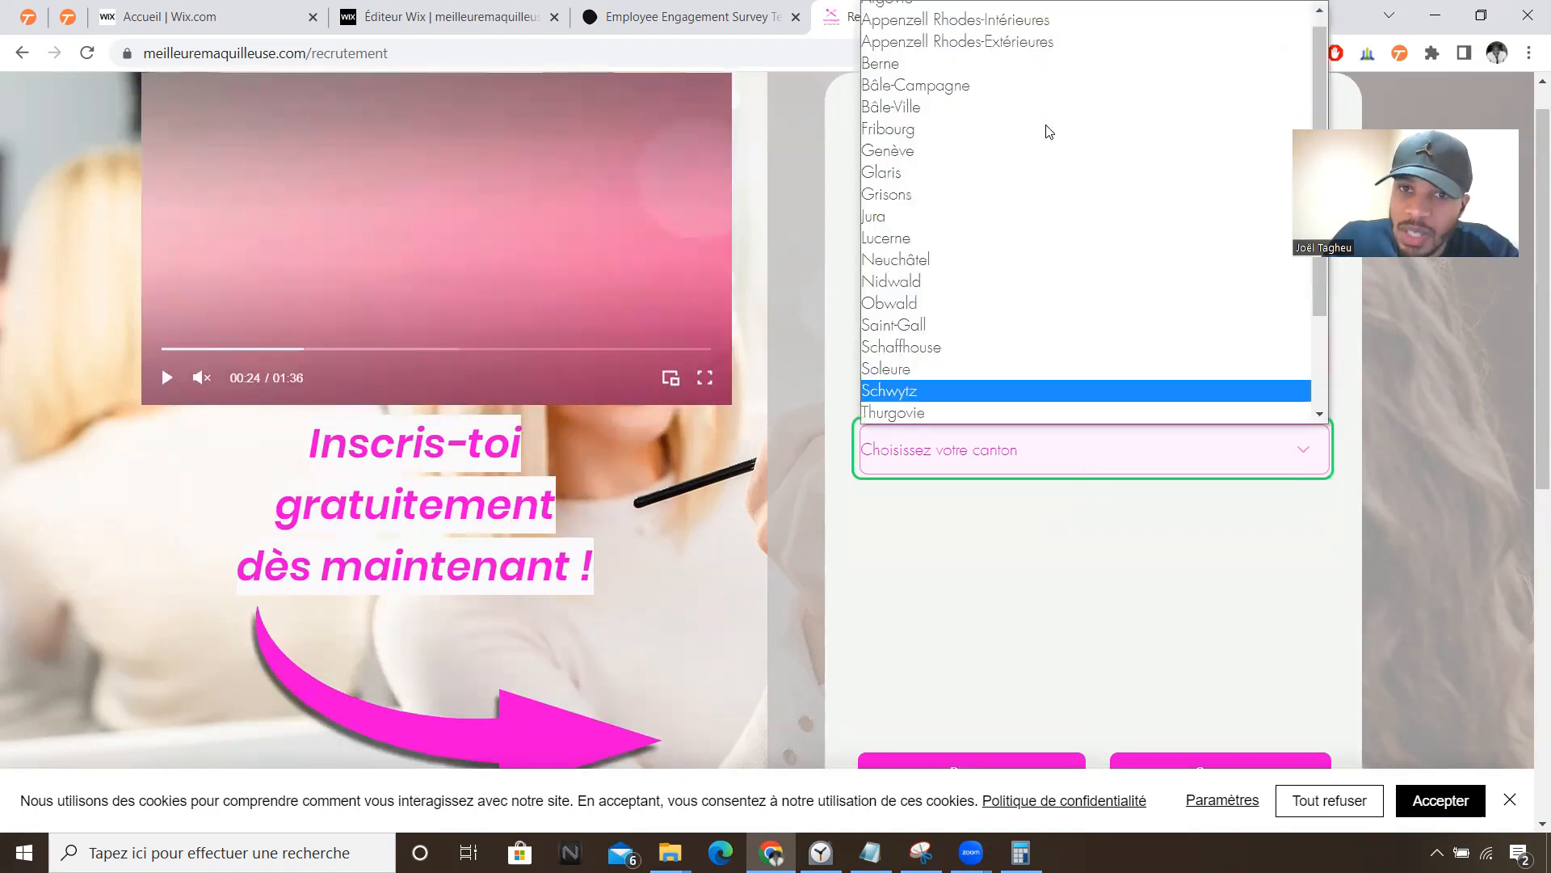
left_click(926, 262)
scroll(1084, 457, "down", 4)
scroll(1115, 440, "up", 2)
left_click(1212, 679)
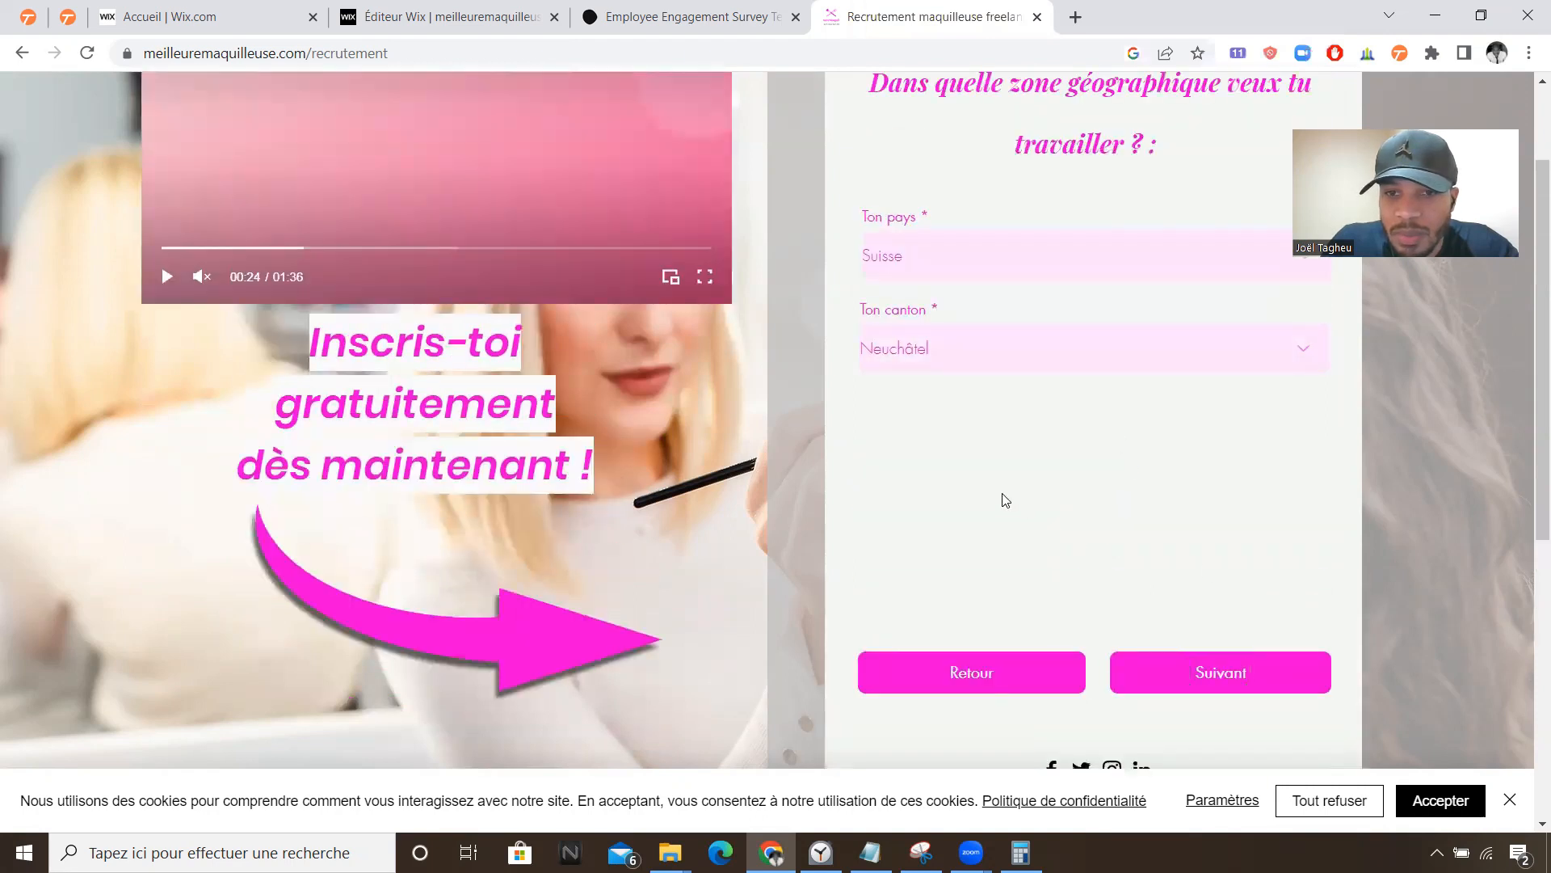
Step: Fill in the first and last name fields with test and enter the test e-mail address, leaving the phone number empty
left_click(941, 260)
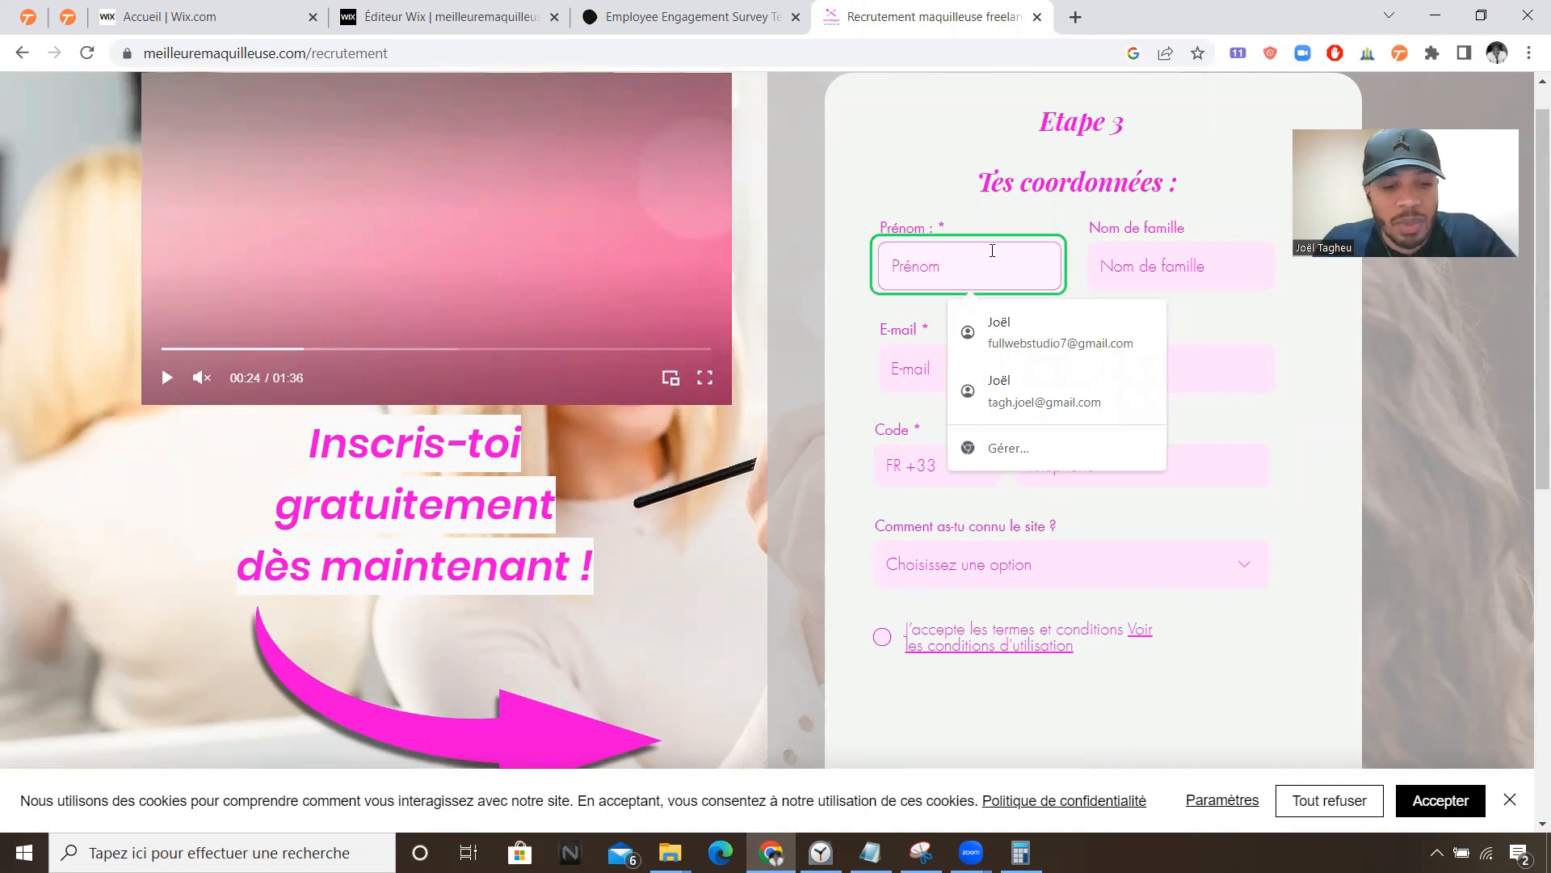
type("test")
left_click(1107, 251)
type("test")
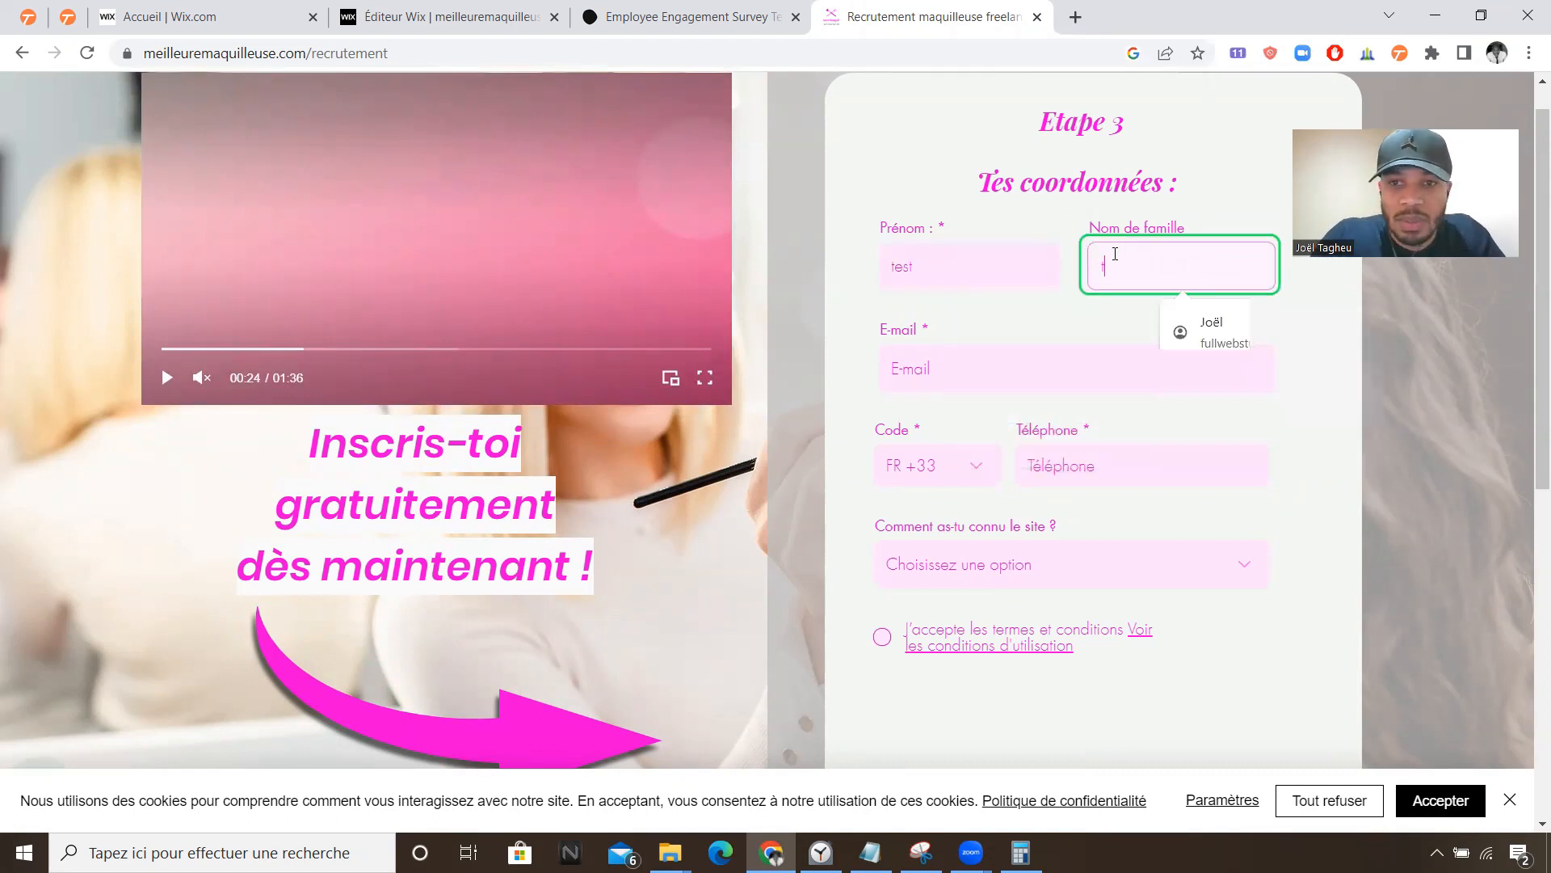
left_click(961, 371)
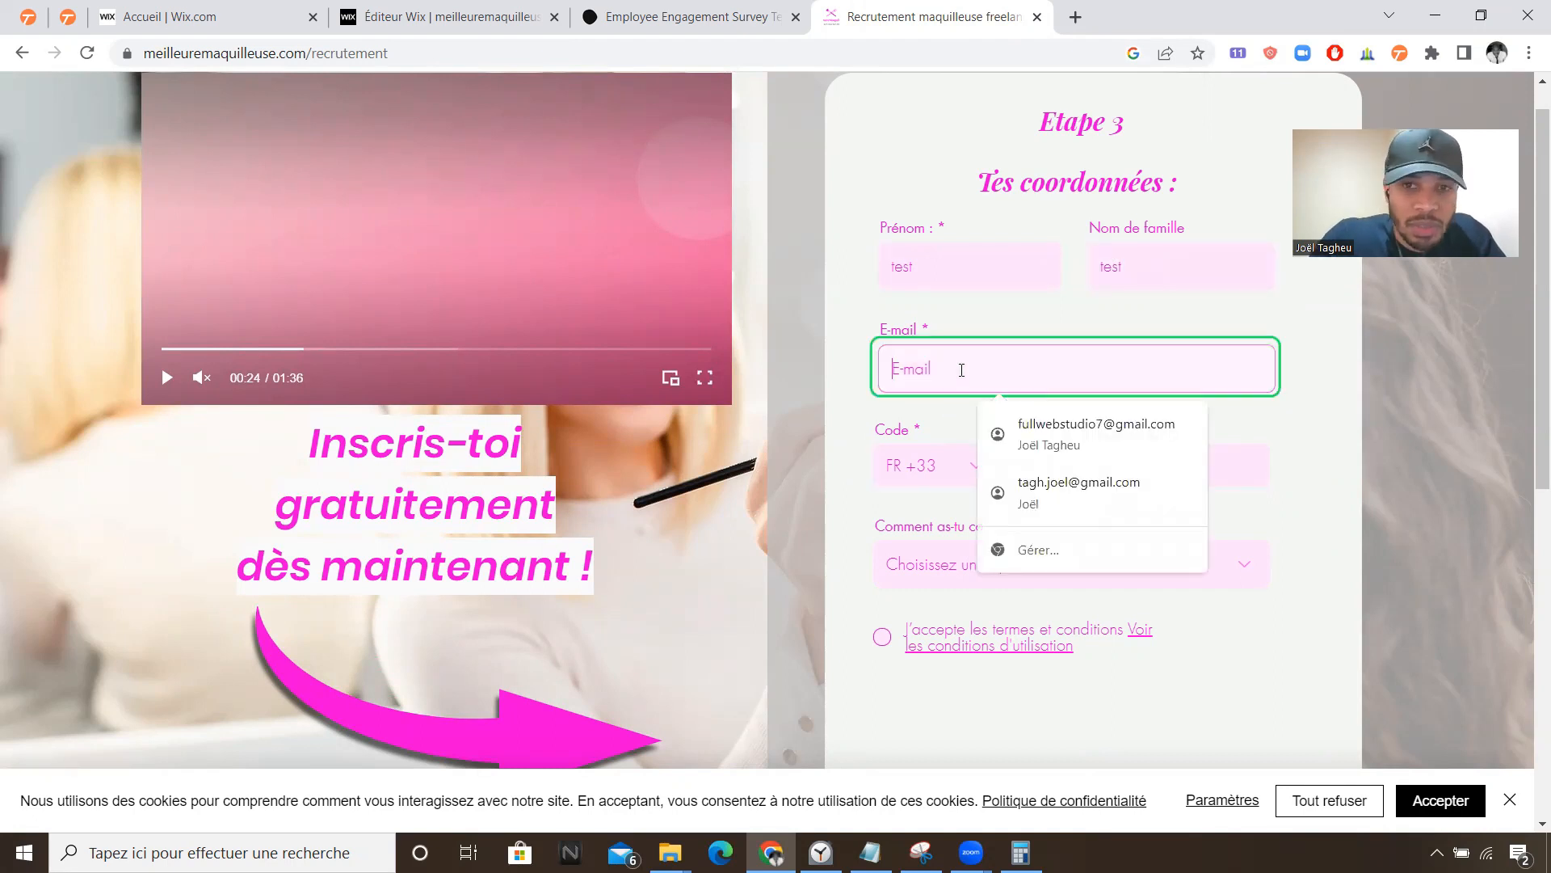
type("te")
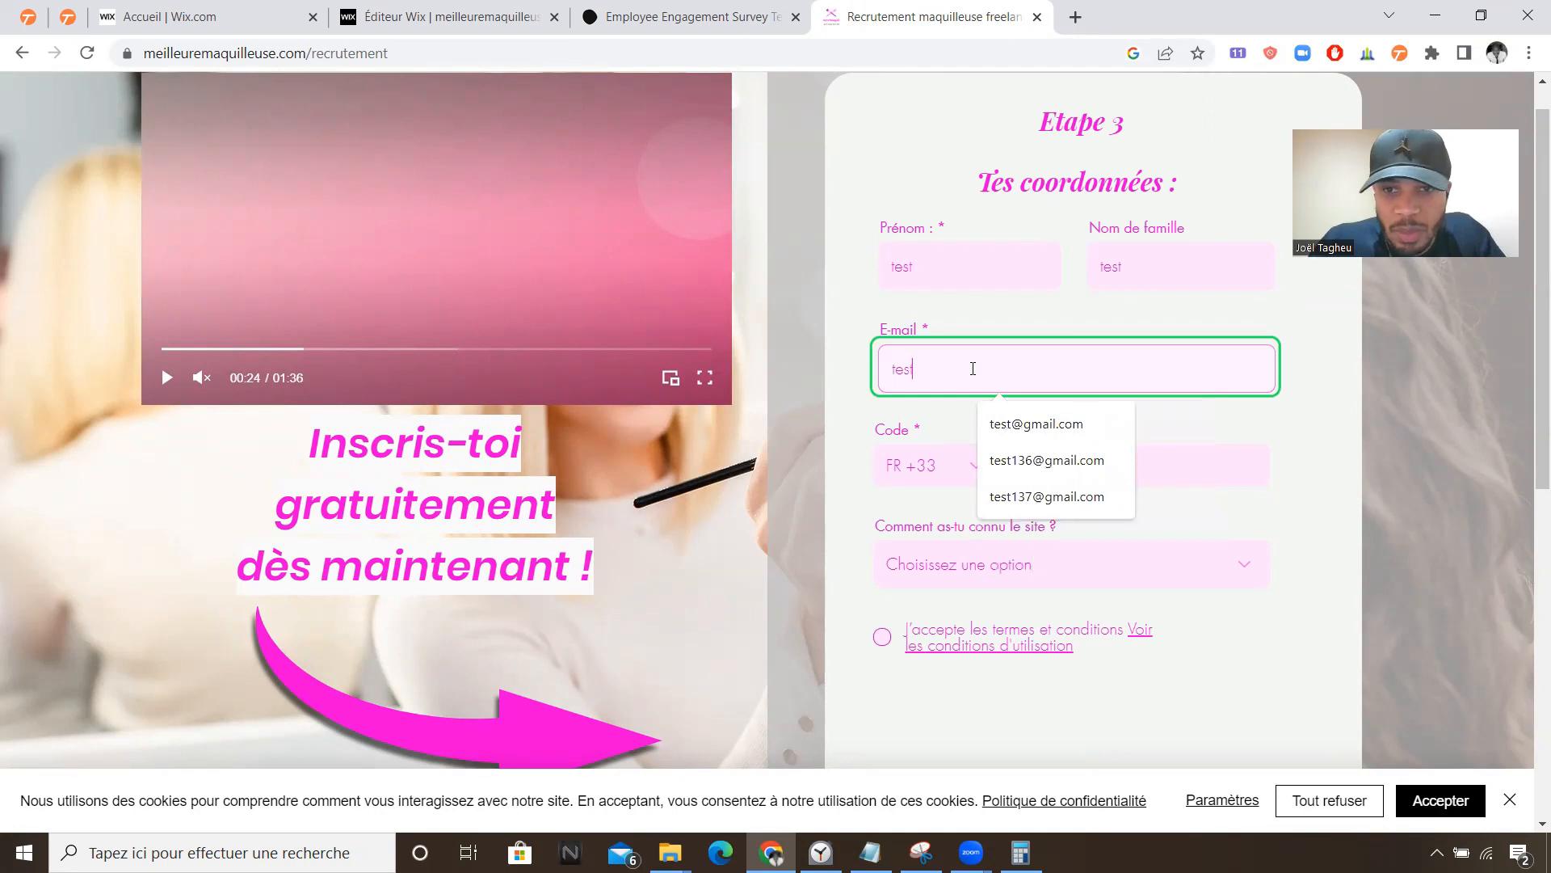
type("st")
left_click(1086, 422)
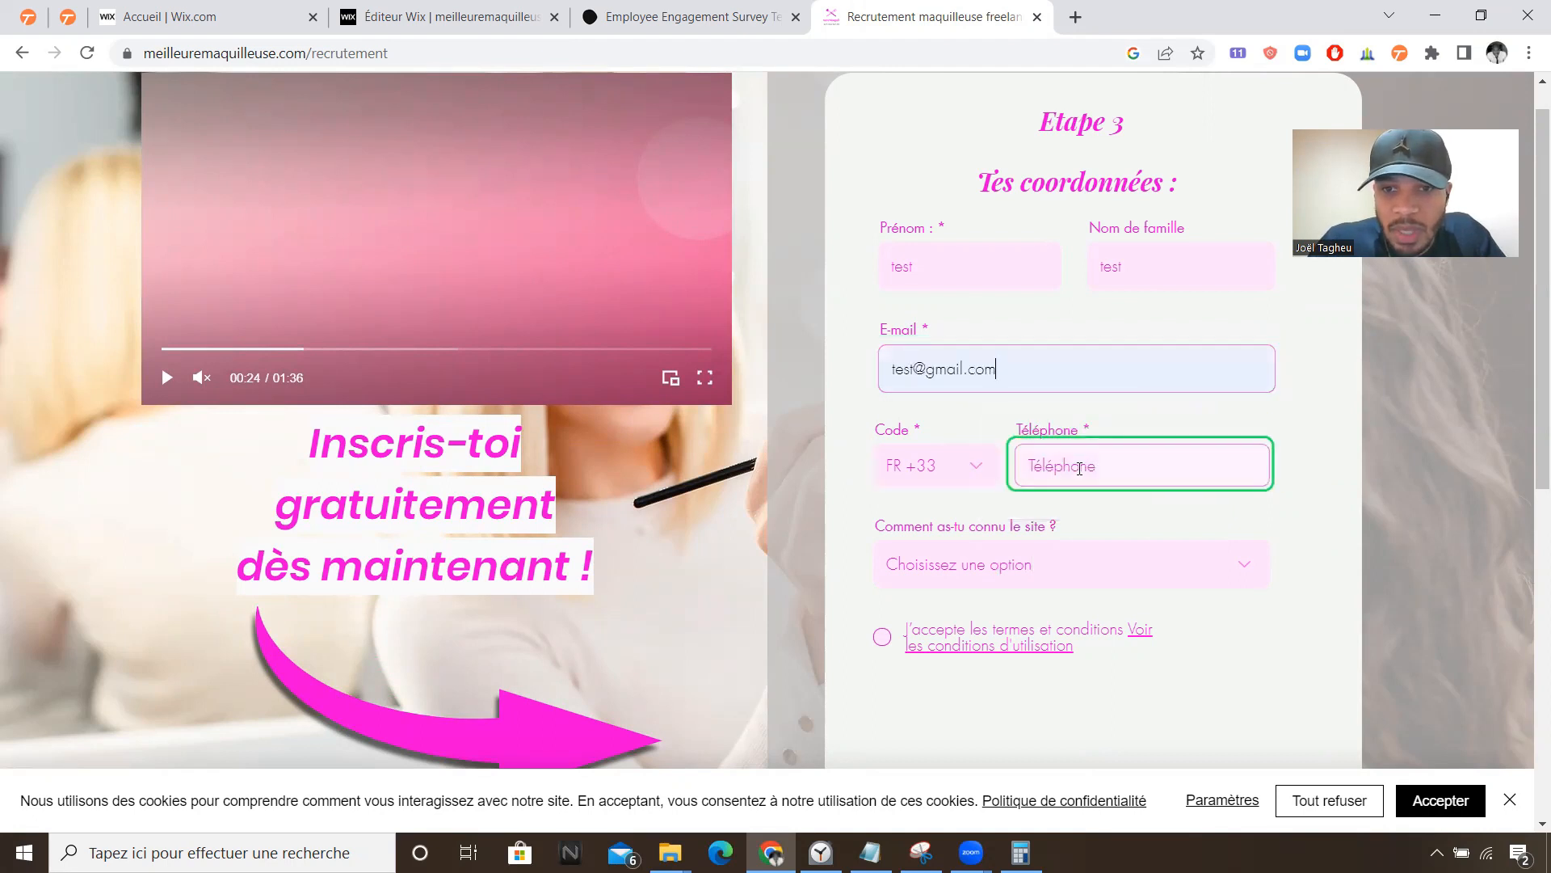
left_click(1080, 468)
left_click(1319, 424)
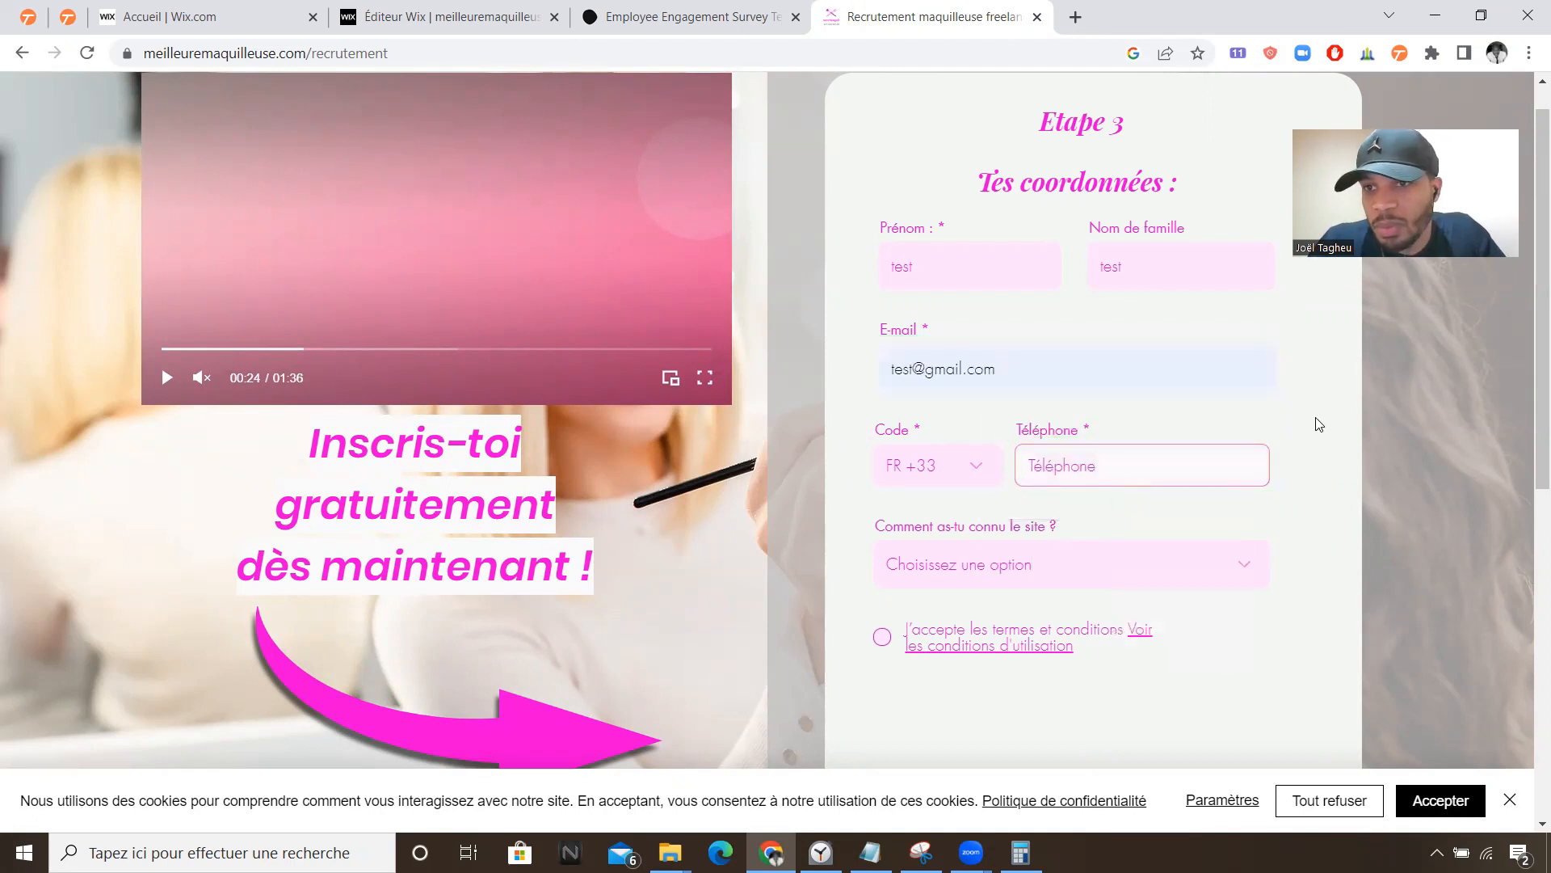
Step: Choose Recommandation as how the site was discovered and open the extra details question for an answer
left_click(984, 555)
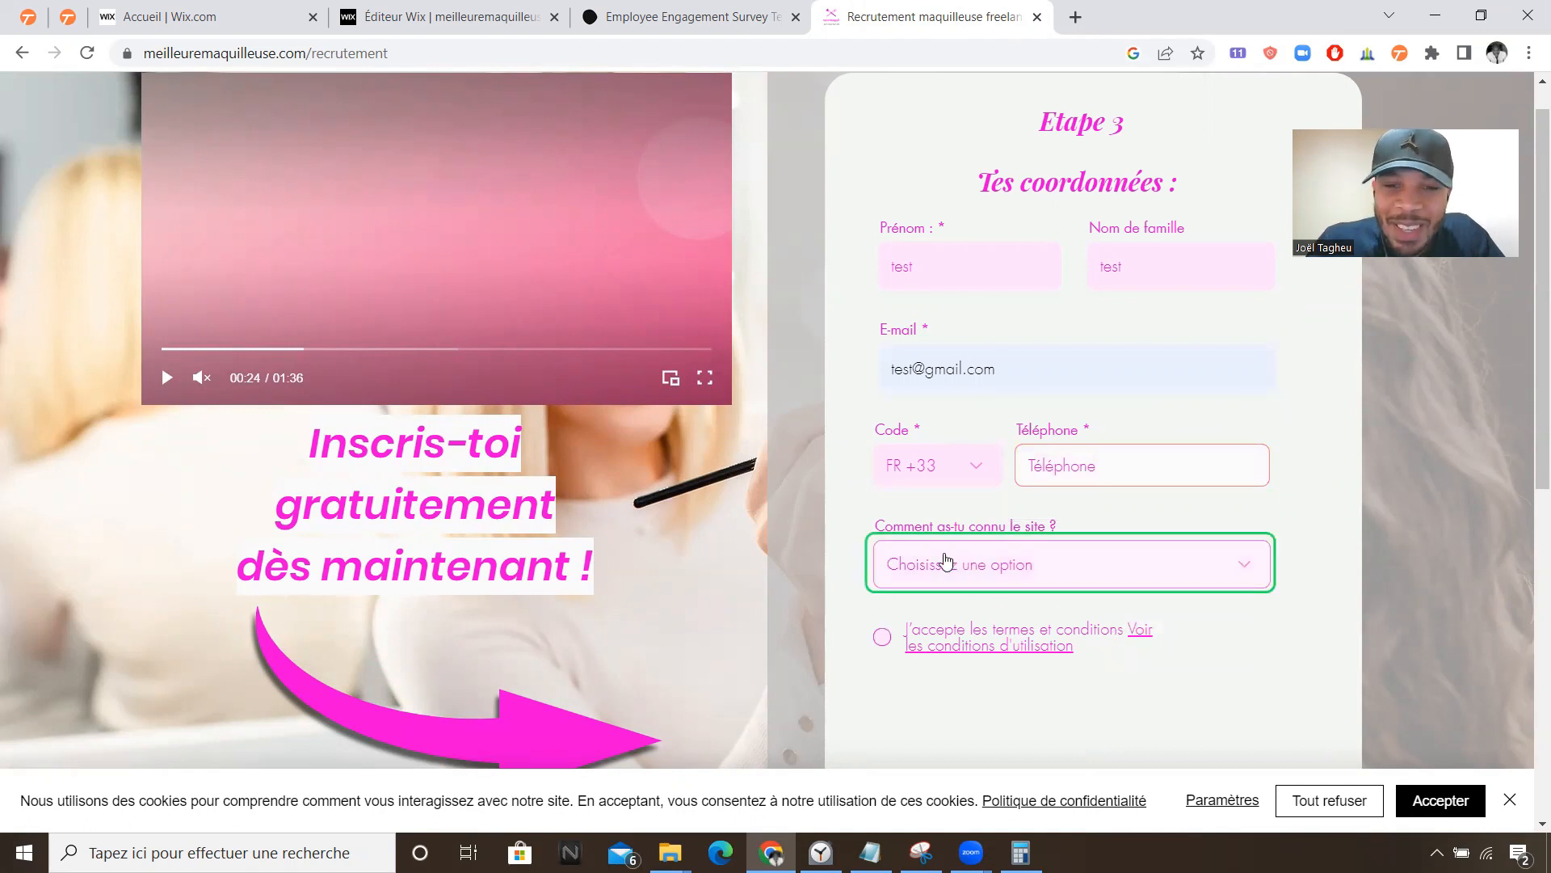
left_click(931, 560)
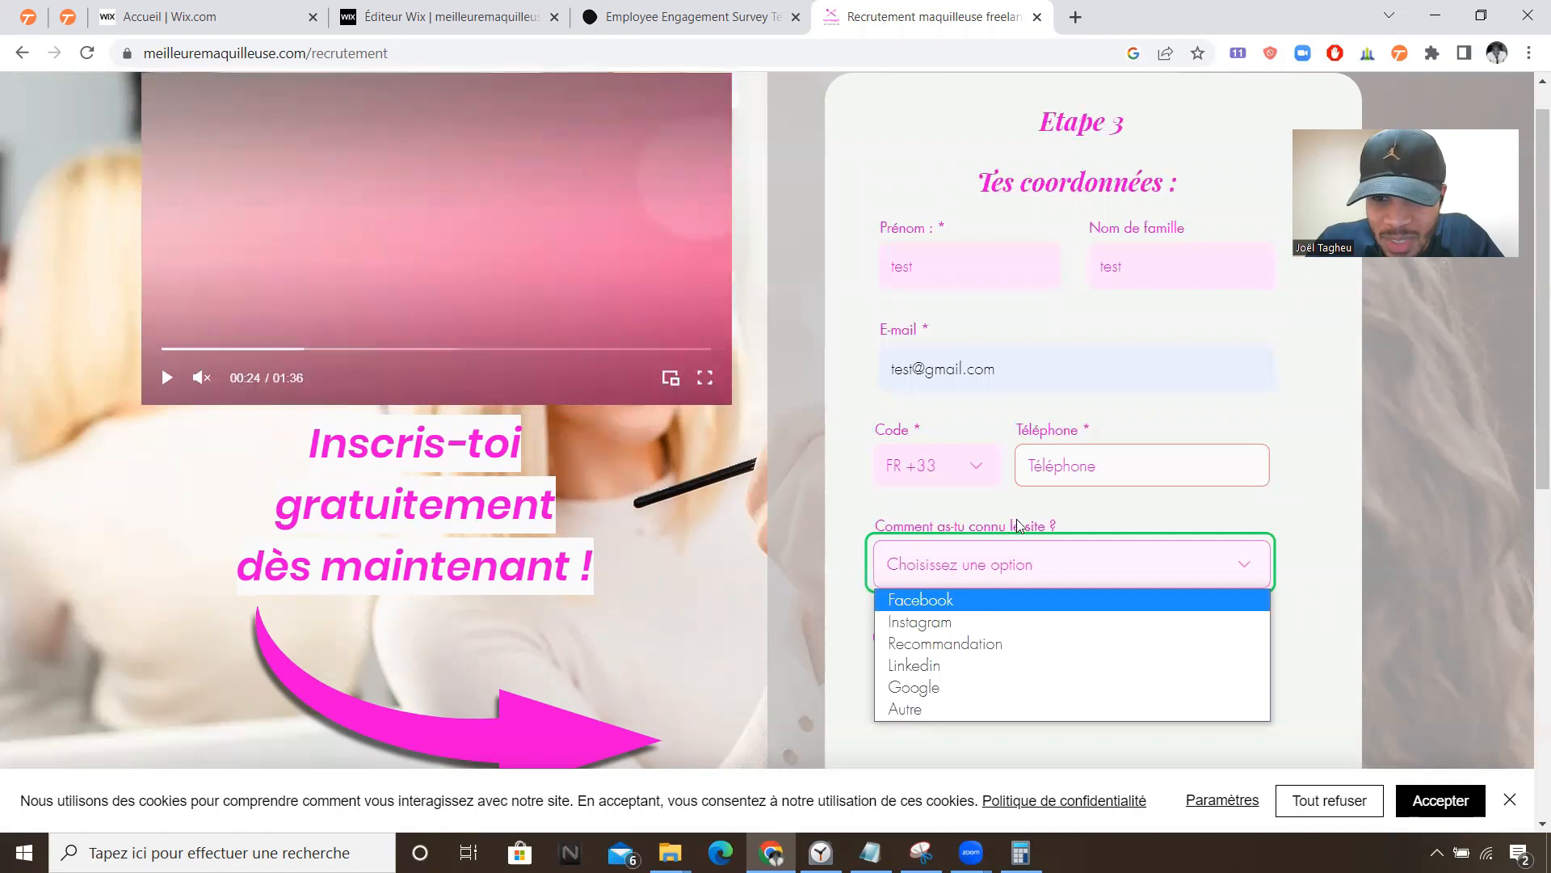
left_click(974, 644)
left_click(930, 656)
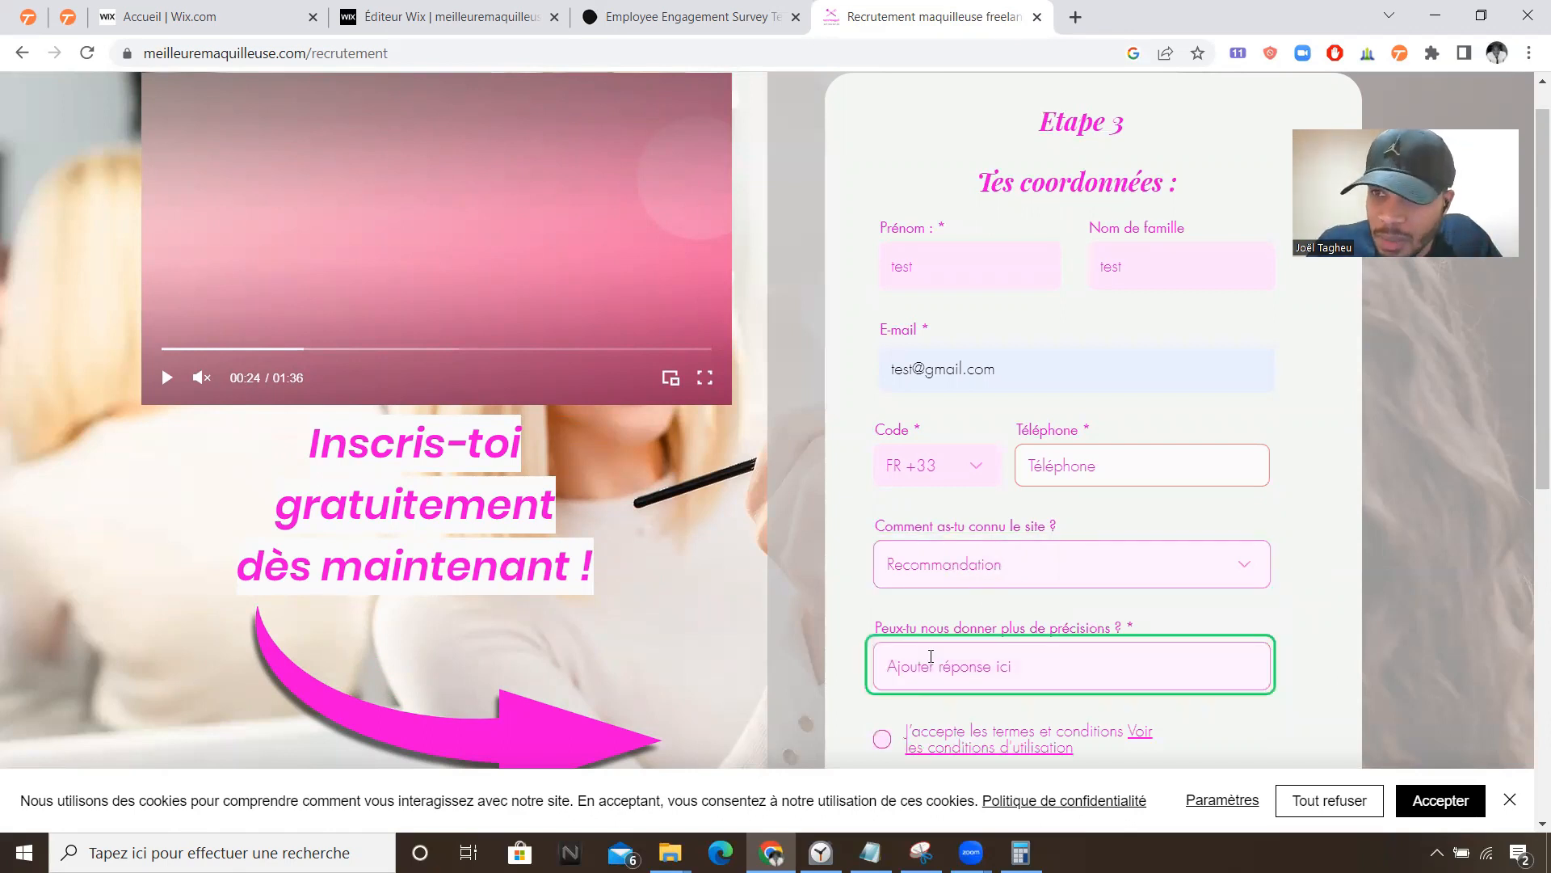
Step: Change how the site was discovered to Facebook and accept the terms and conditions
left_click(956, 575)
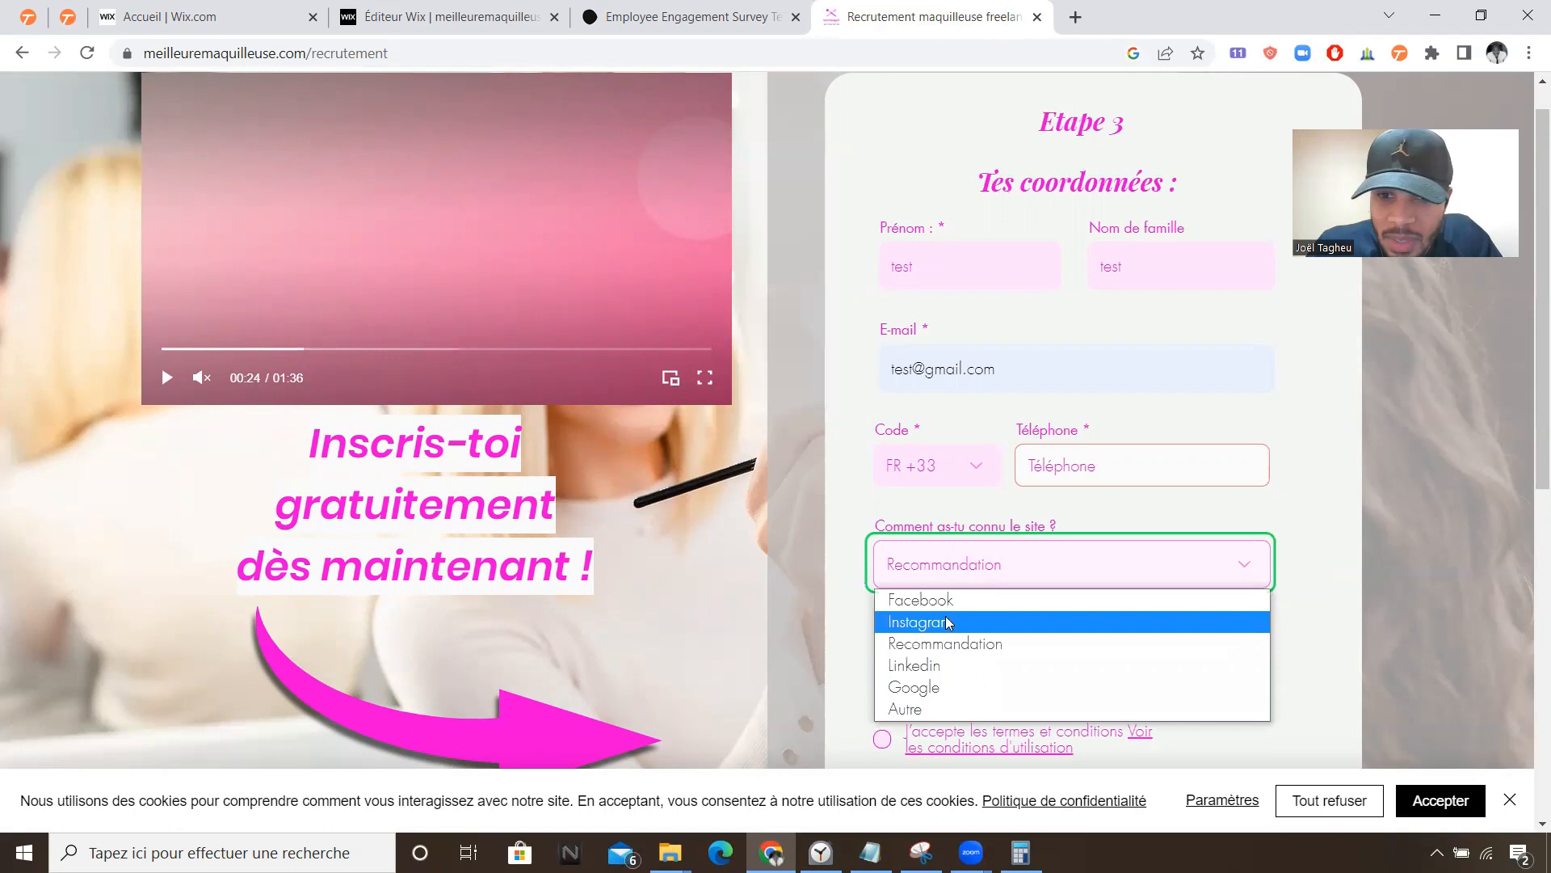
left_click(899, 600)
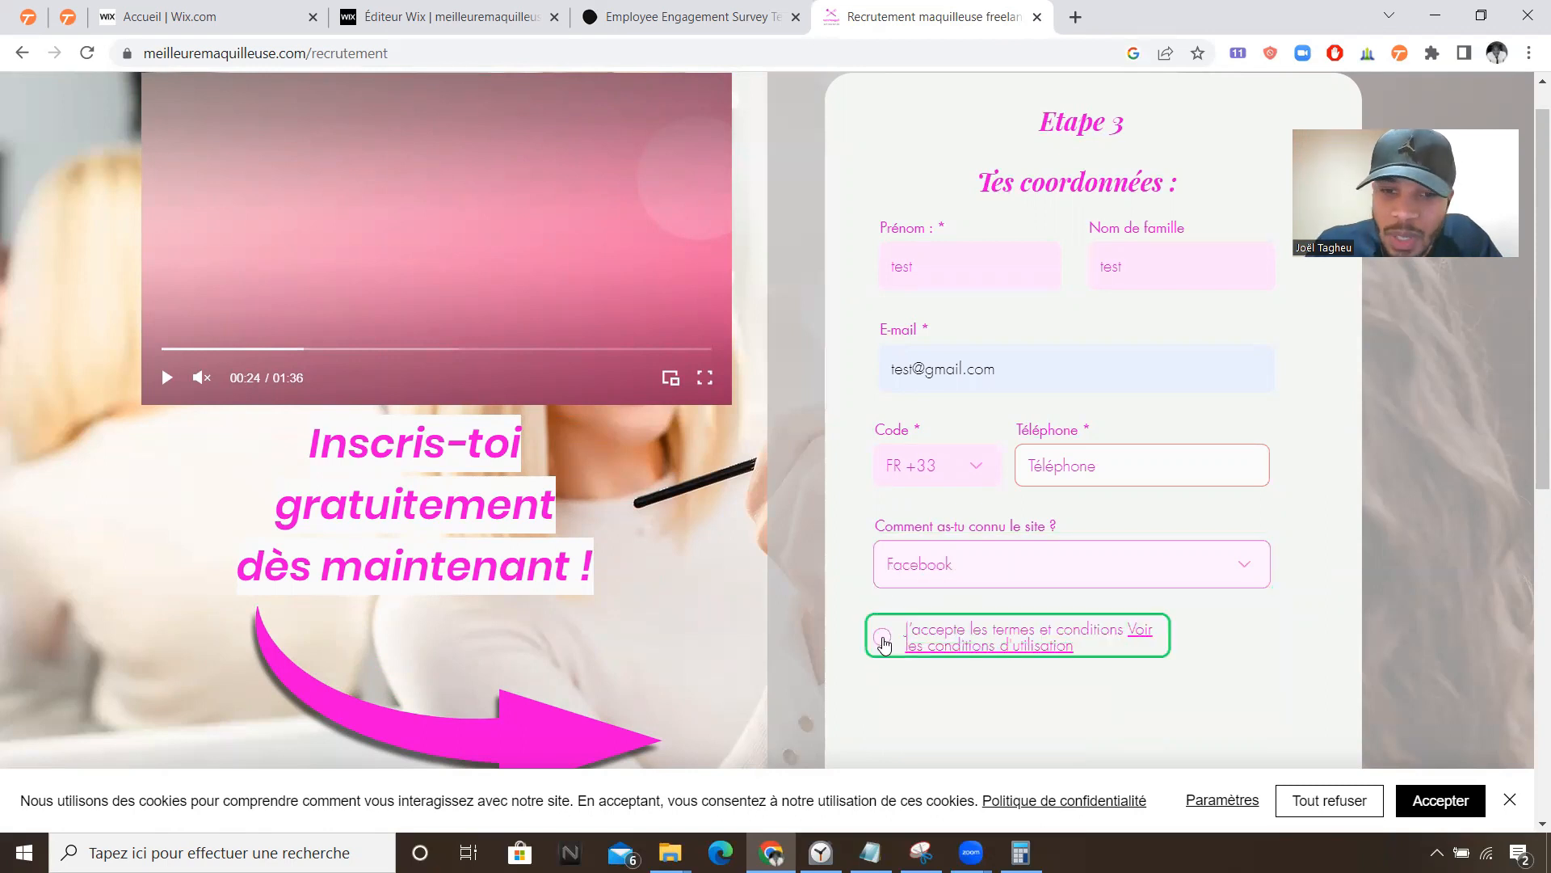
left_click(880, 638)
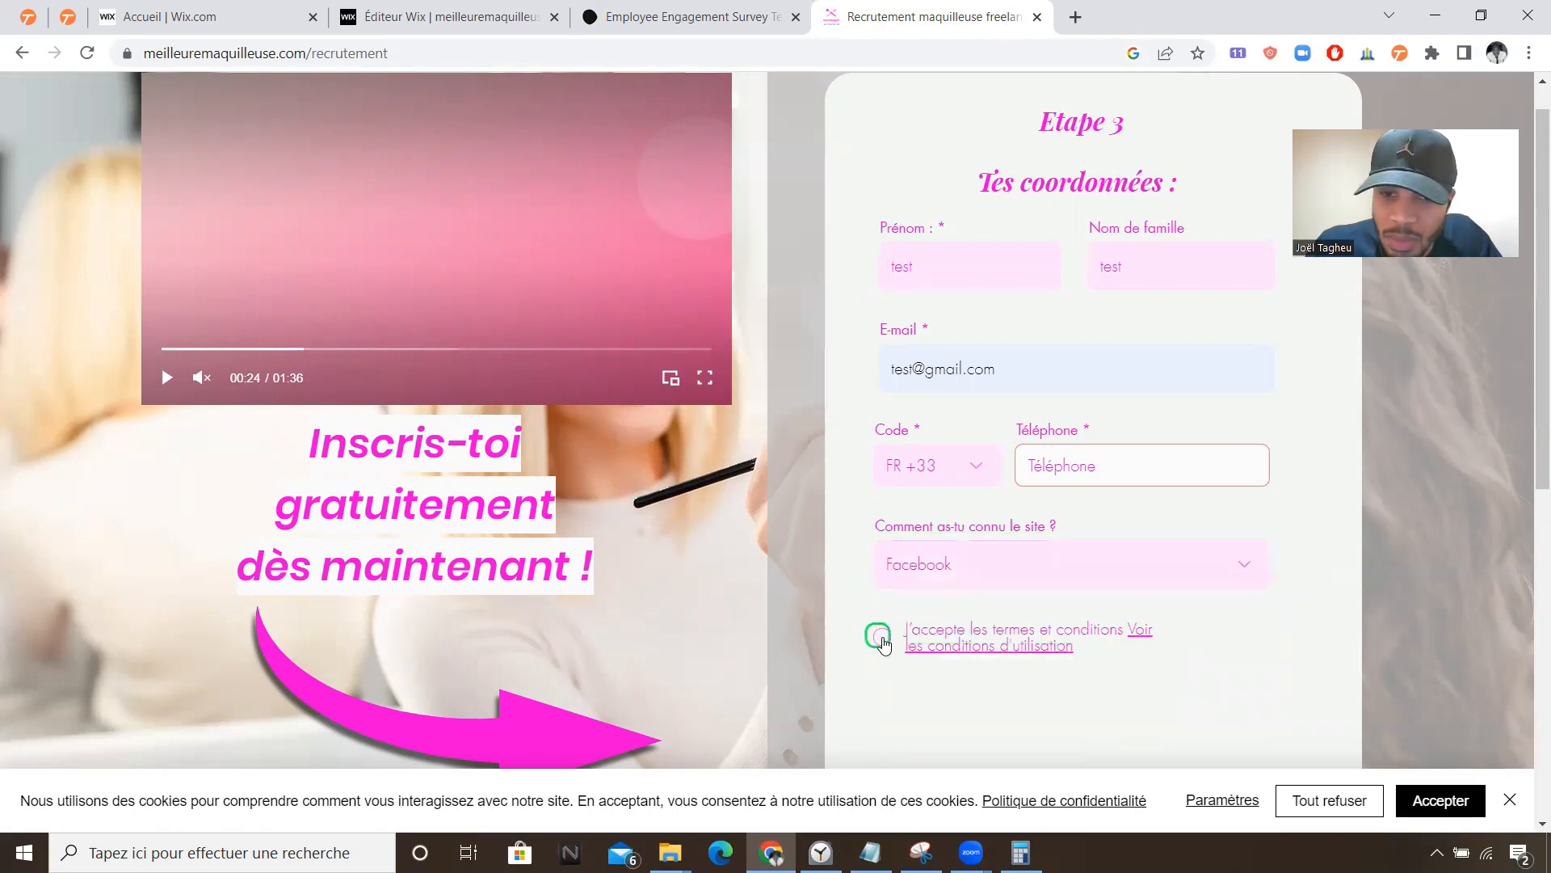
scroll(1212, 654, "down", 2)
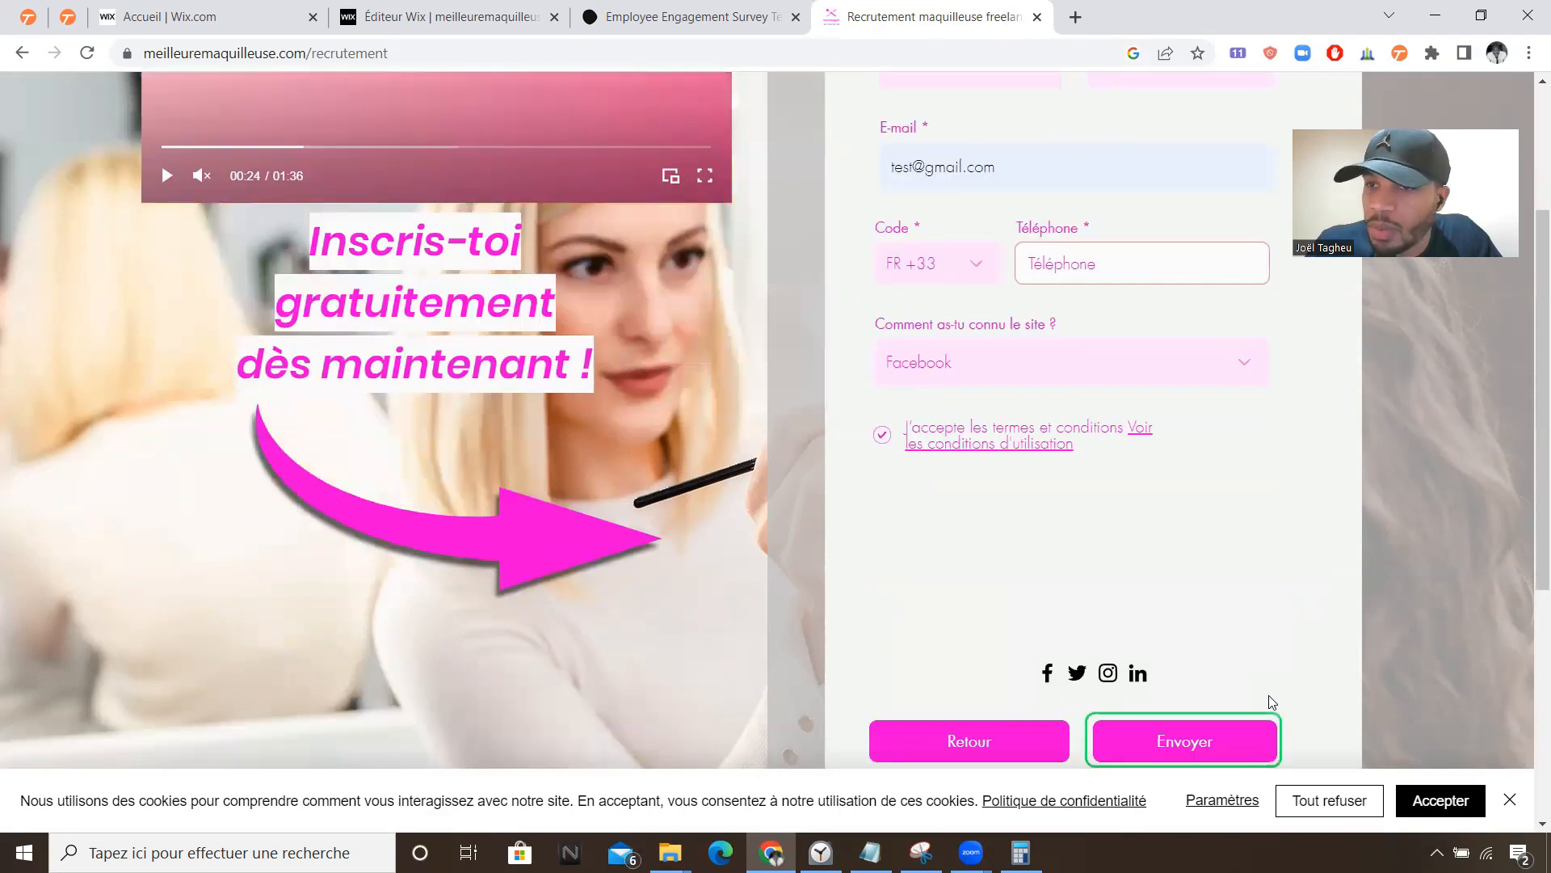
scroll(1247, 692, "up", 2)
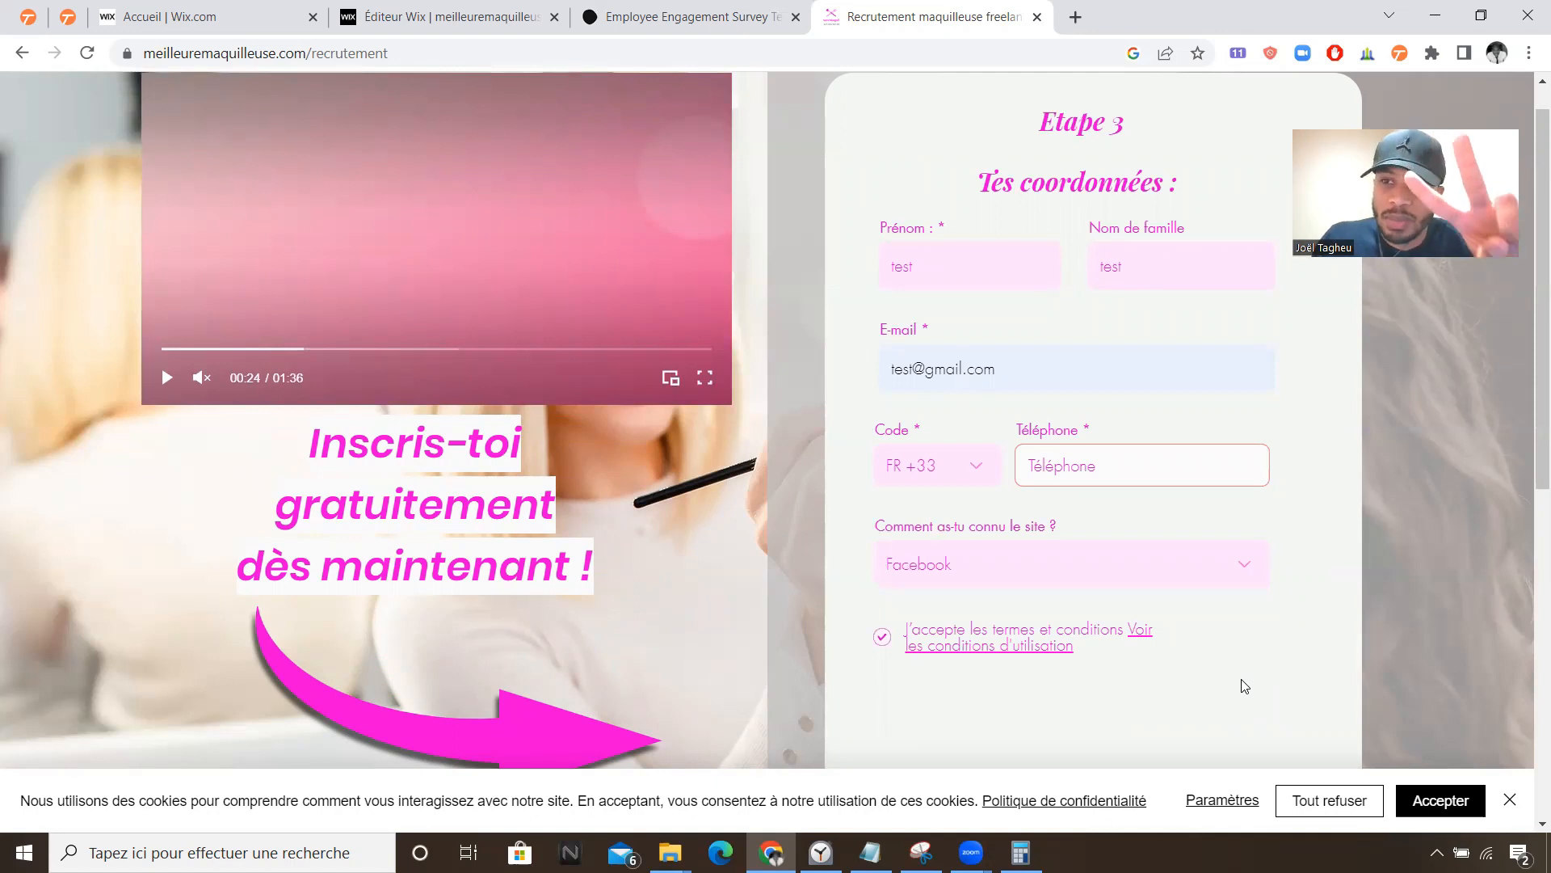
Step: Switch to the Wix editor, add the Registration template from Formulaires d'inscription, and place the form on the page beside the pink video
key("ctrl+4")
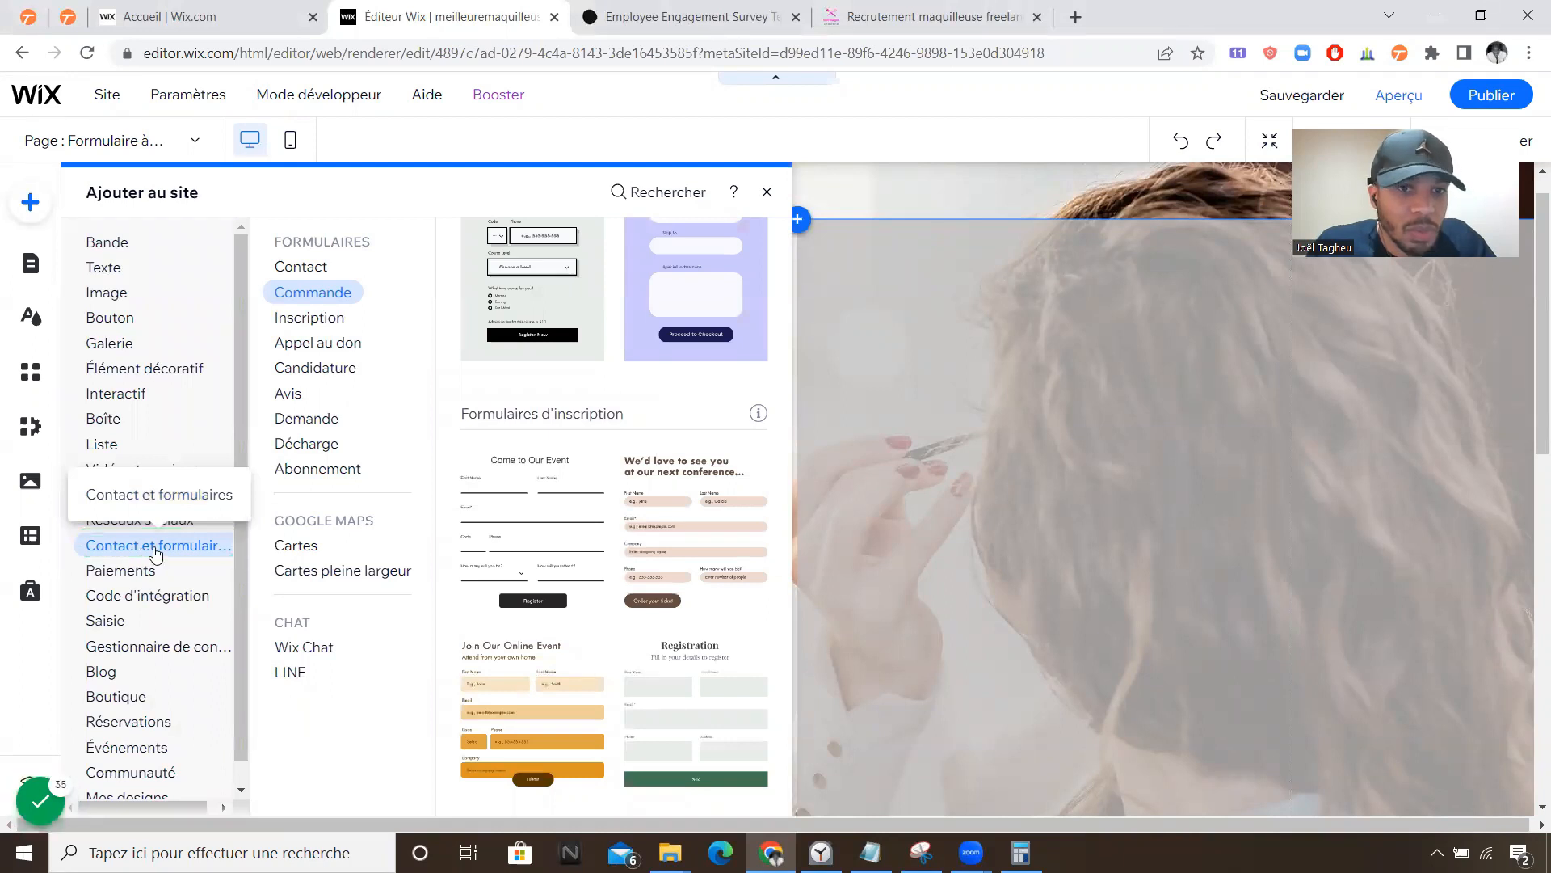
scroll(744, 526, "up", 5)
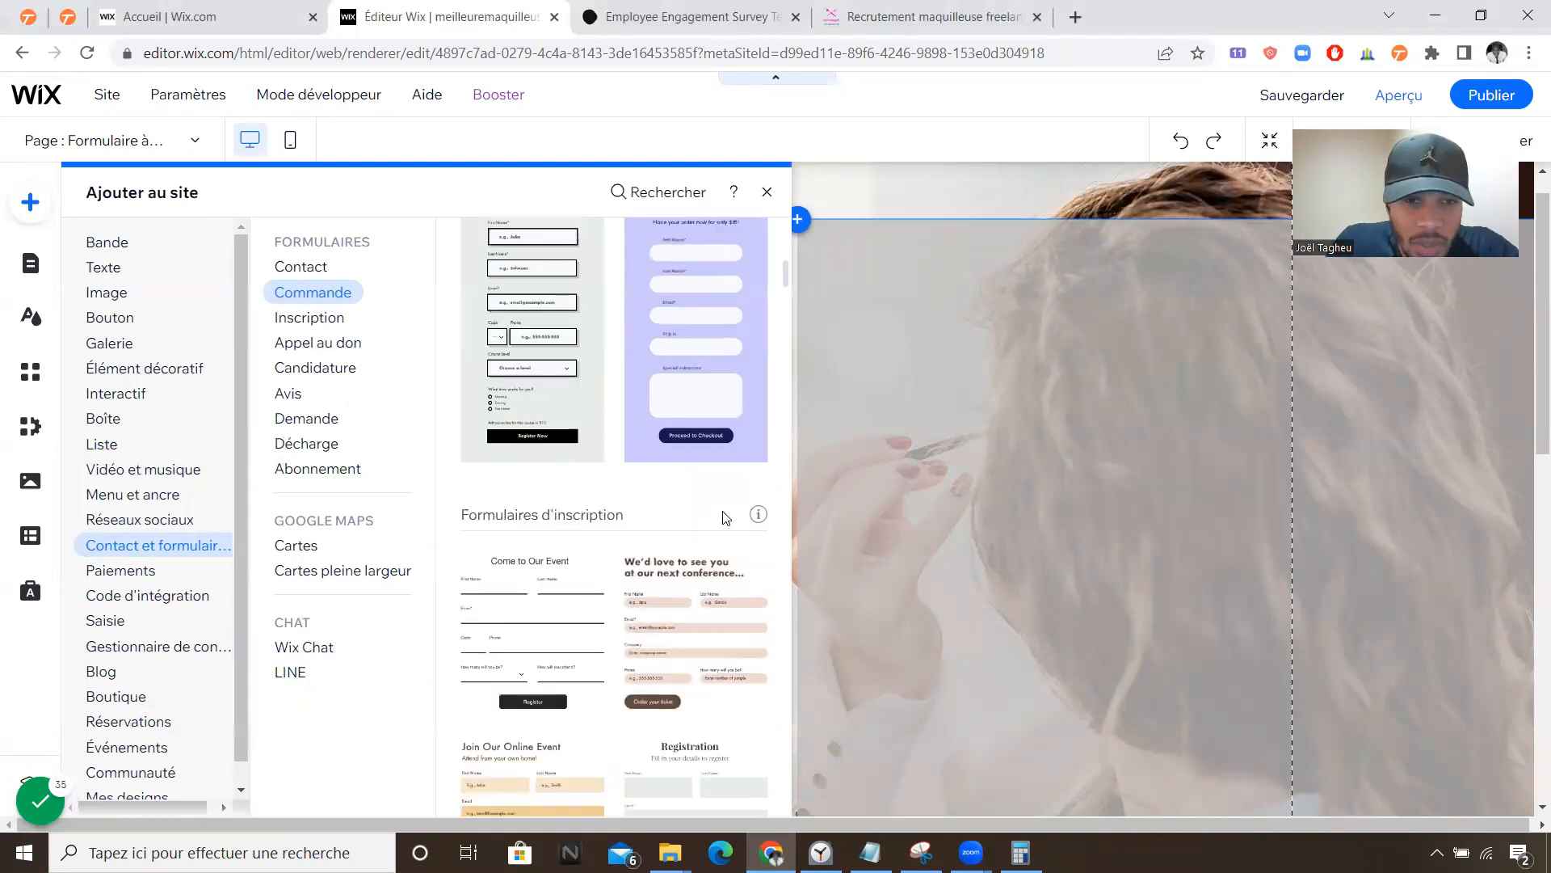
scroll(718, 515, "up", 5)
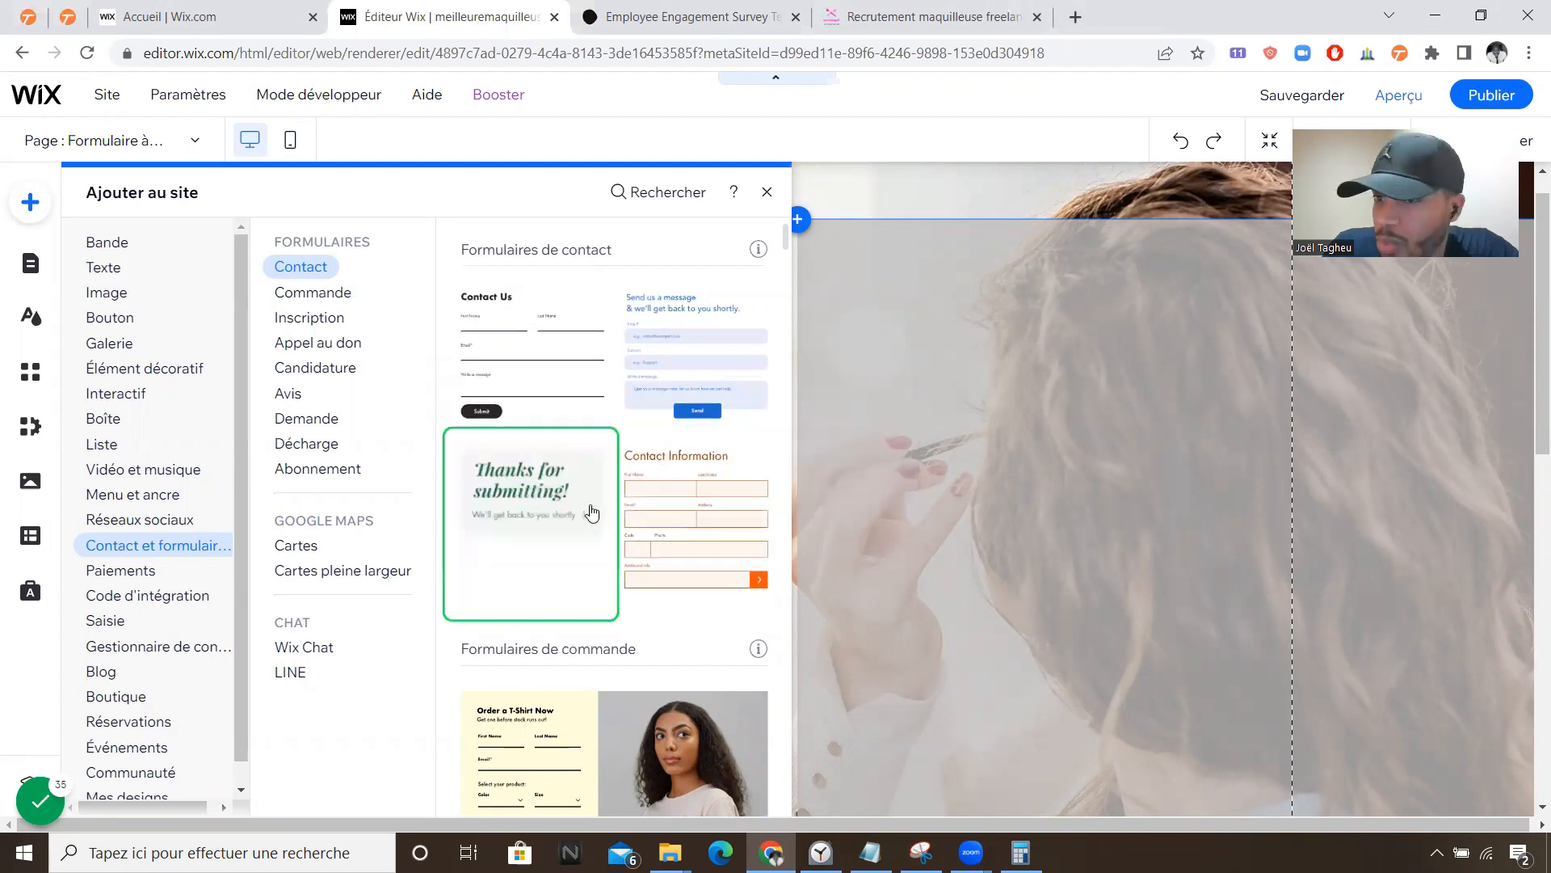
scroll(602, 495, "down", 1)
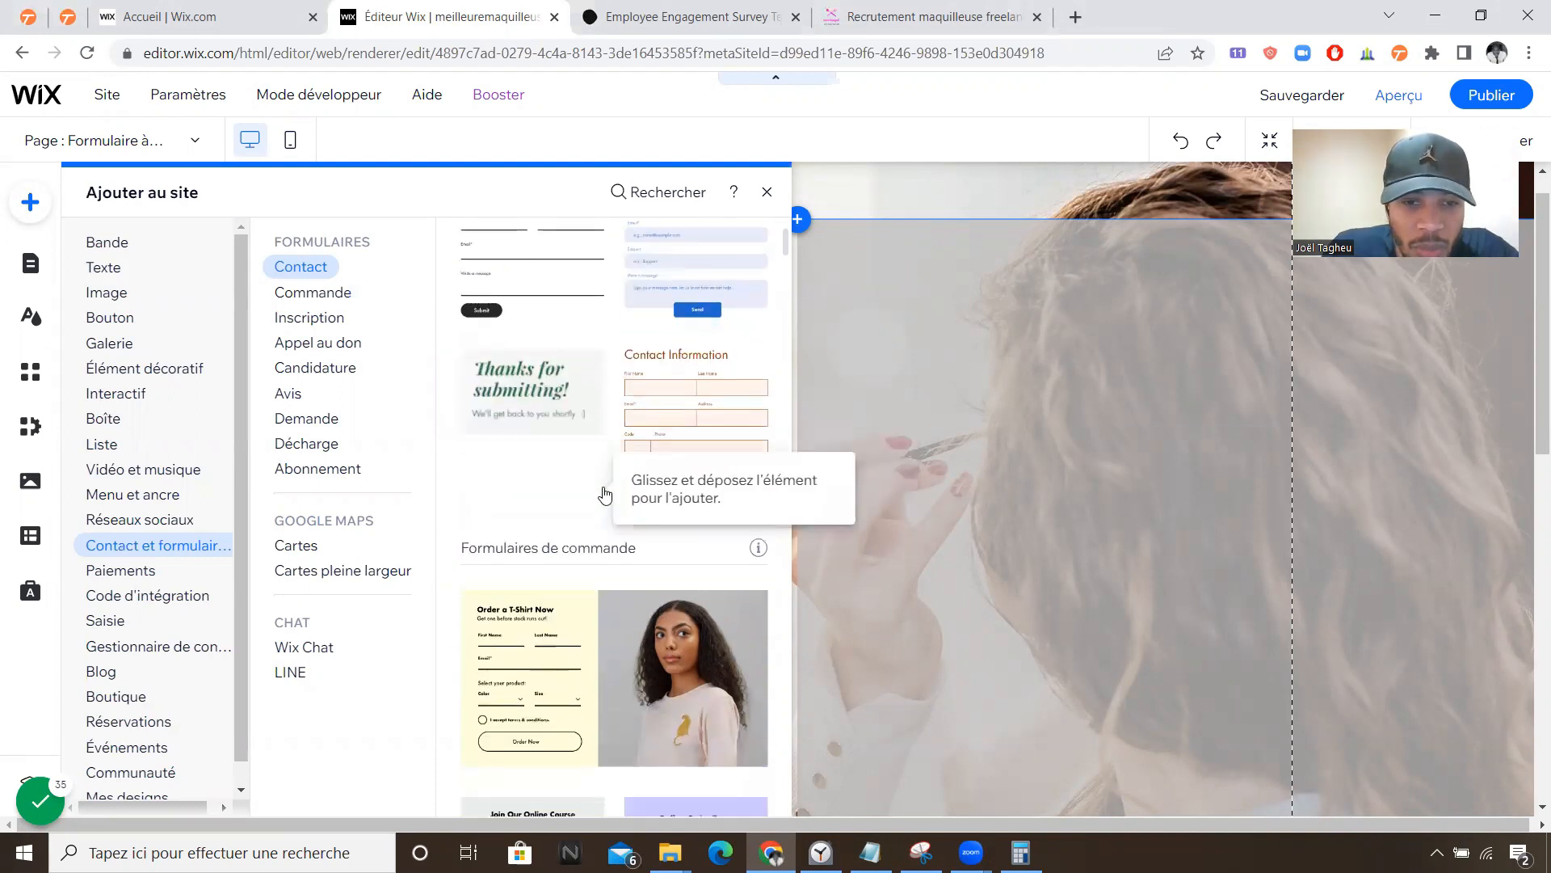
scroll(635, 475, "down", 1)
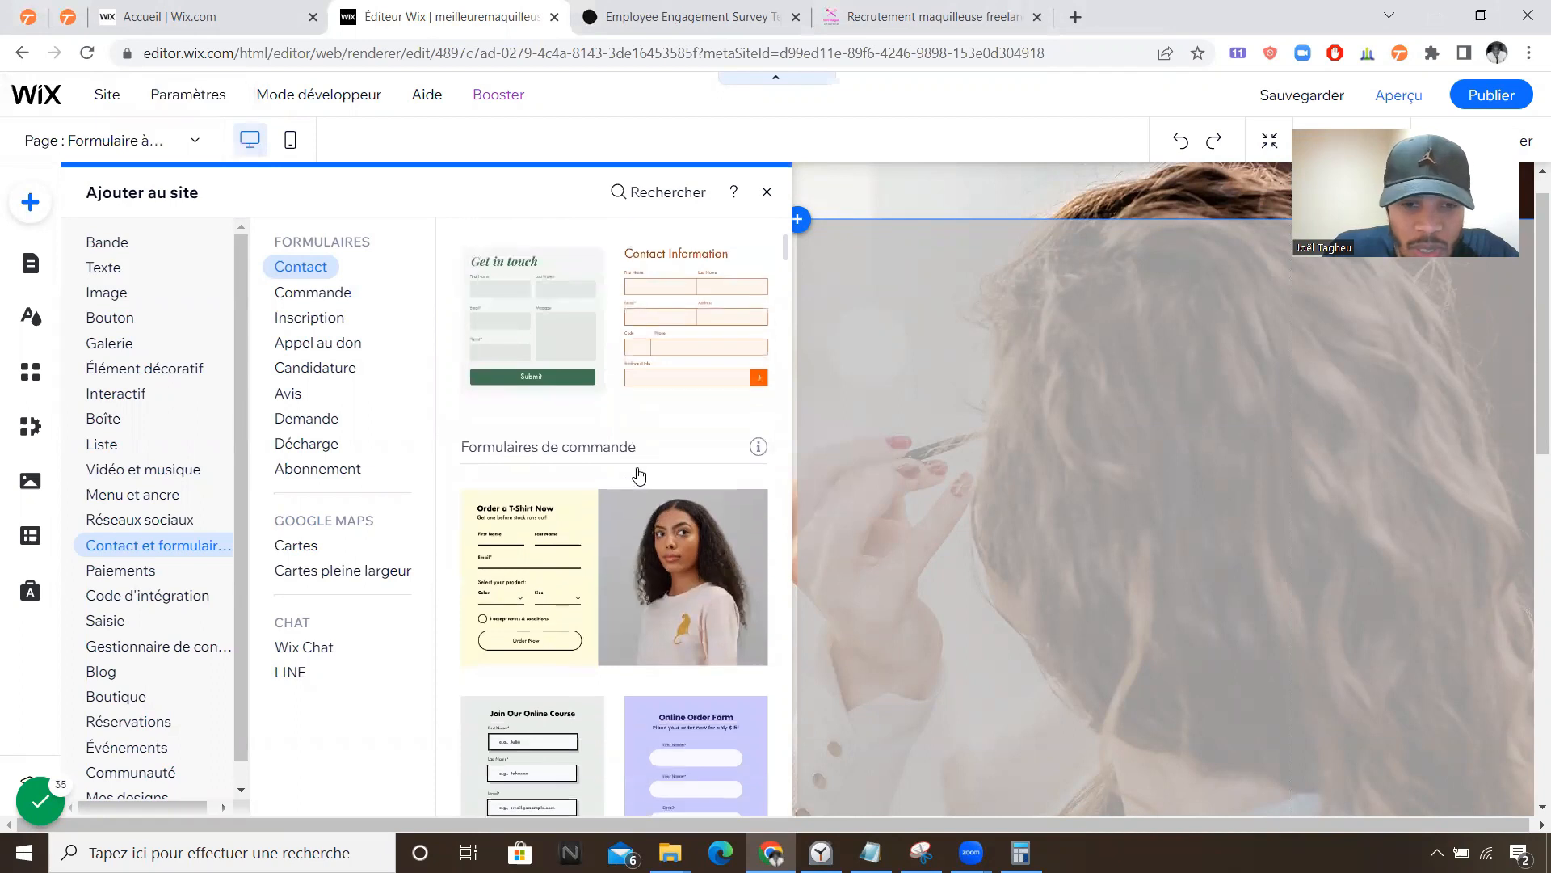
scroll(648, 561, "down", 4)
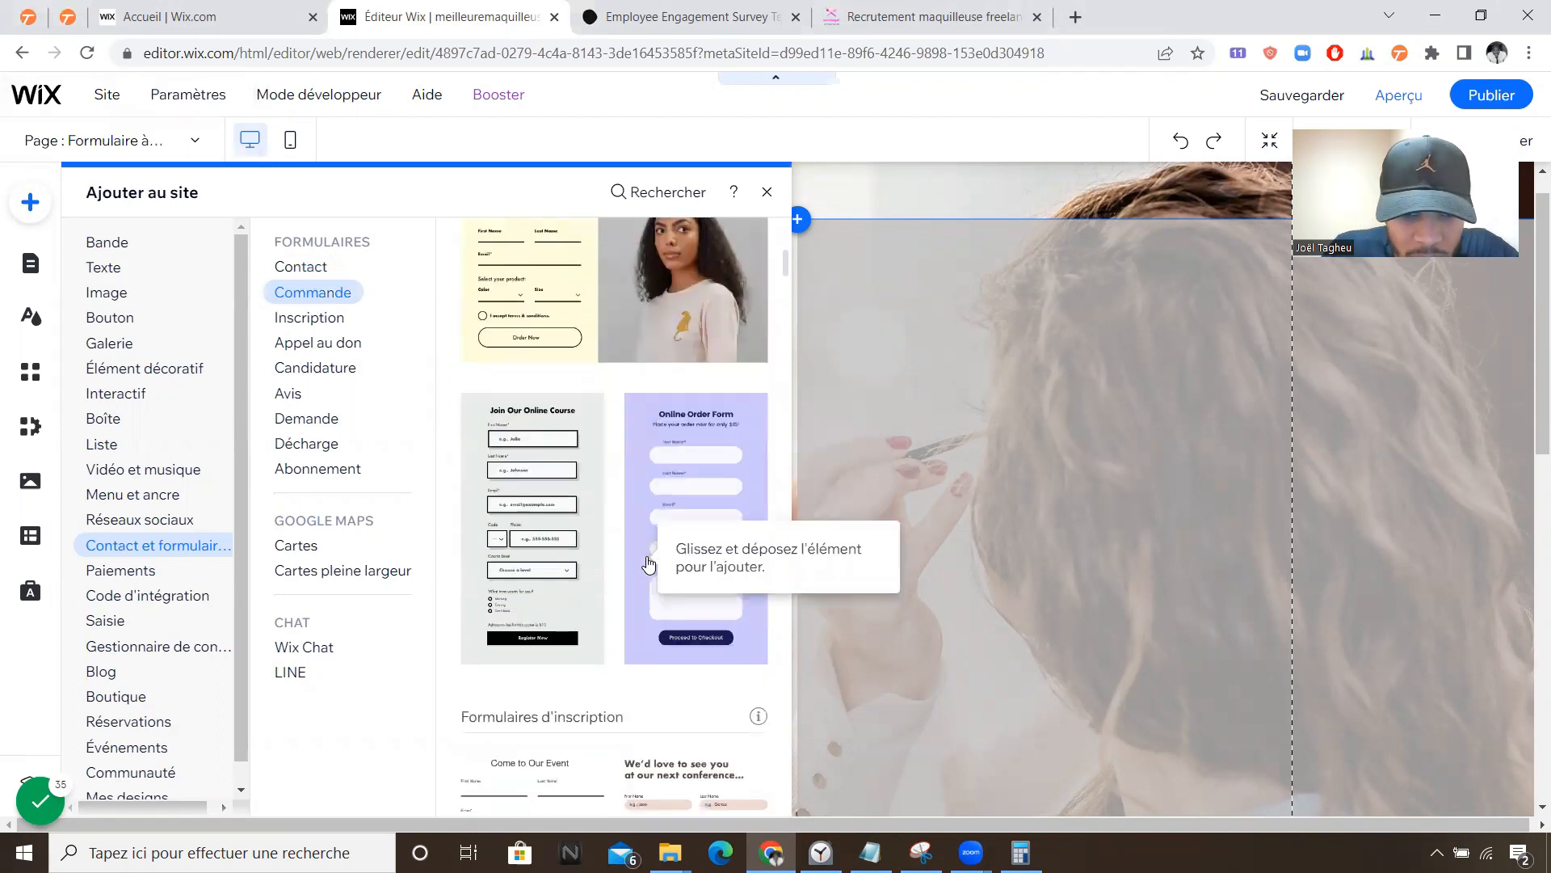
scroll(648, 561, "down", 3)
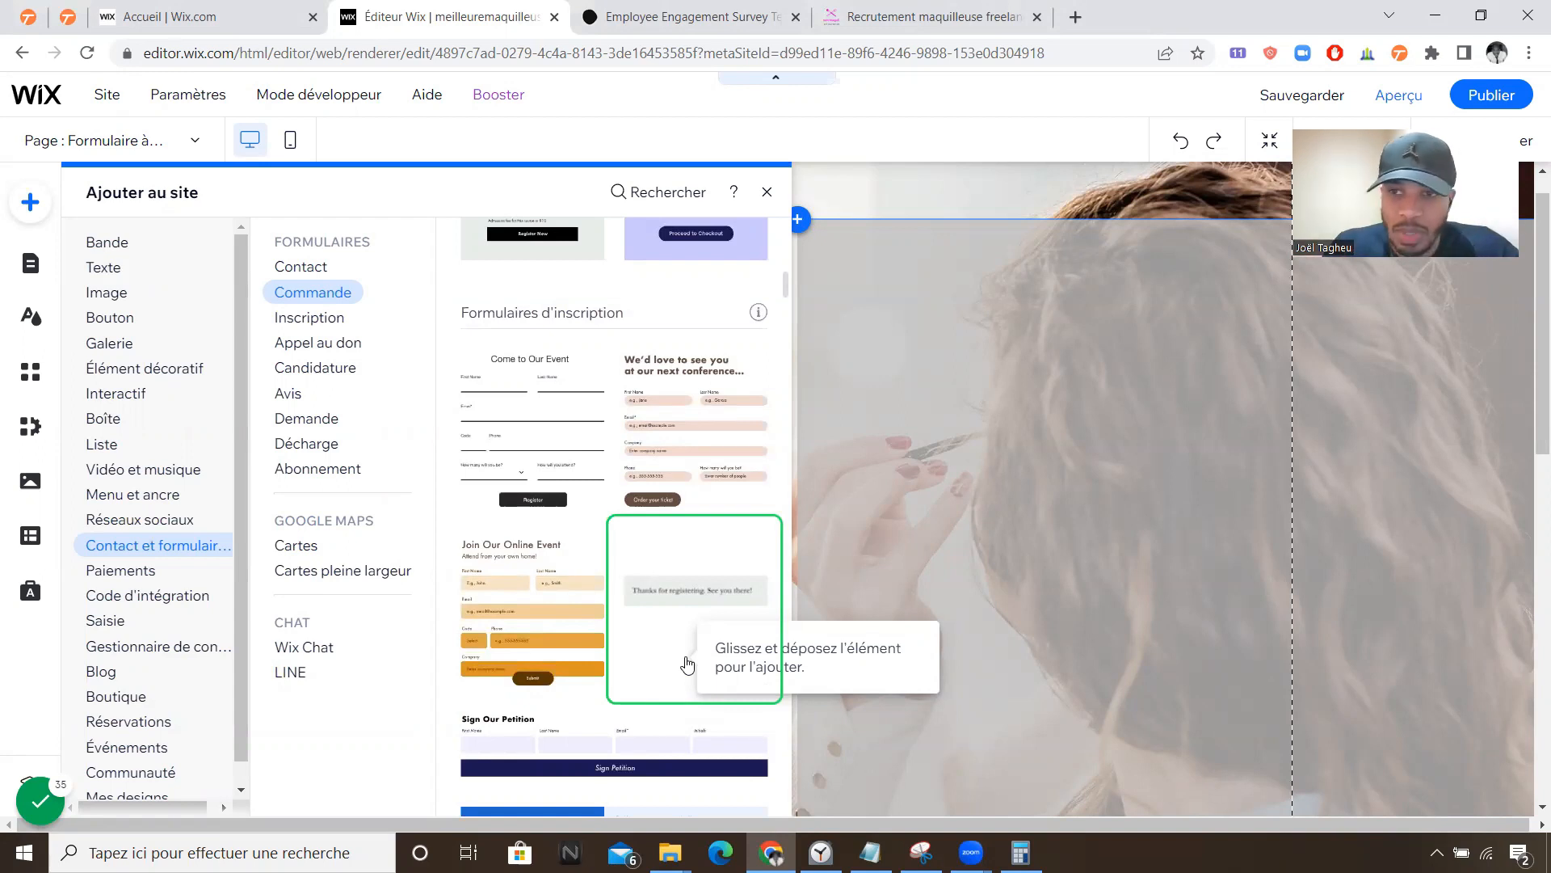
left_click(704, 607)
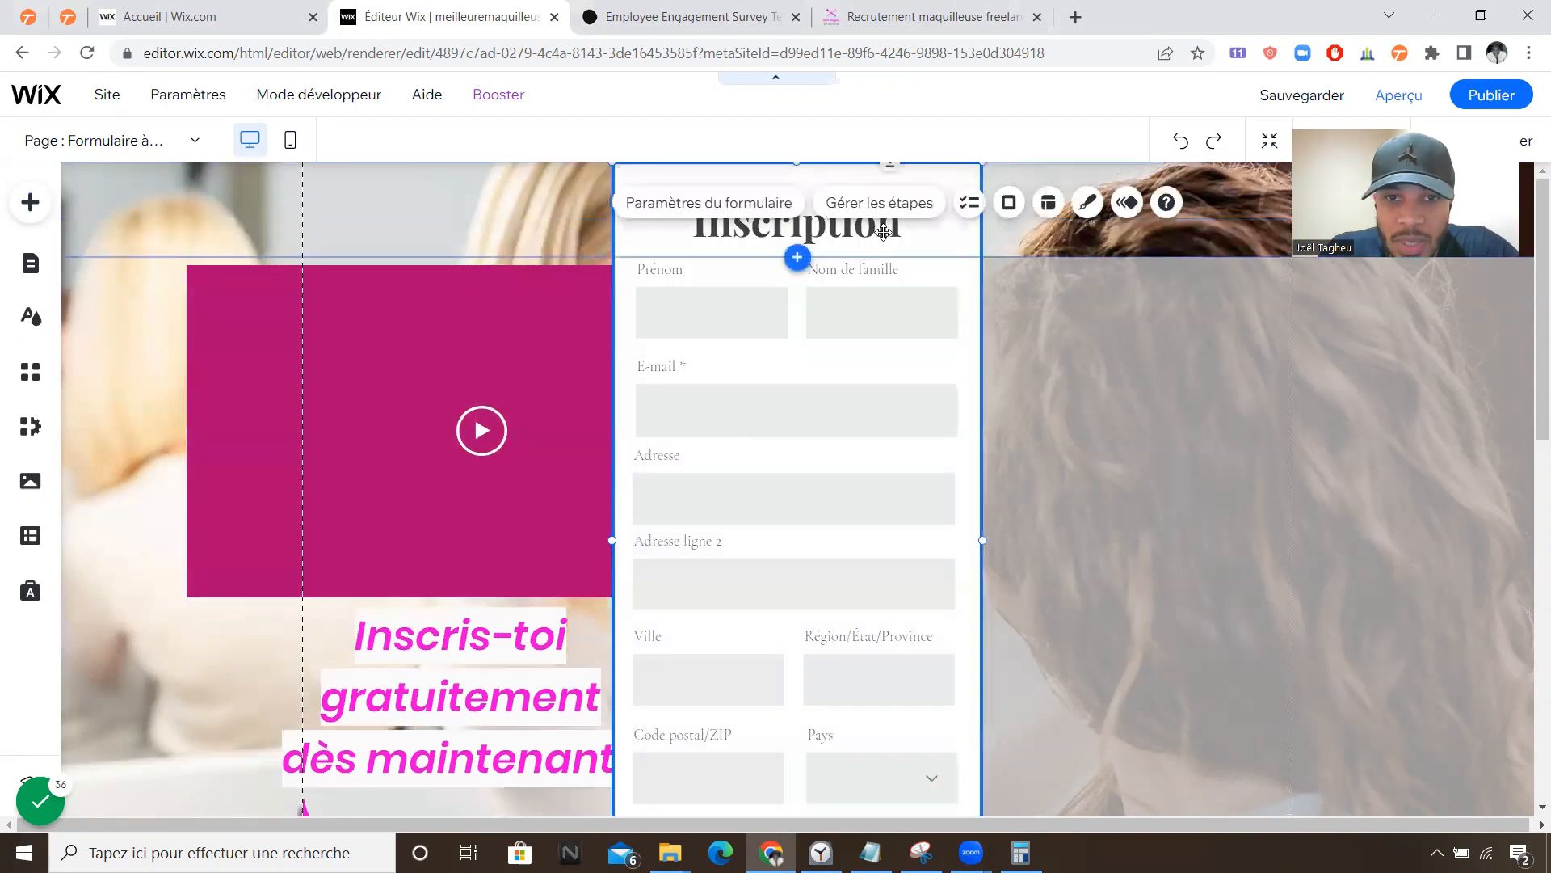
left_click_drag(981, 410, 1250, 474)
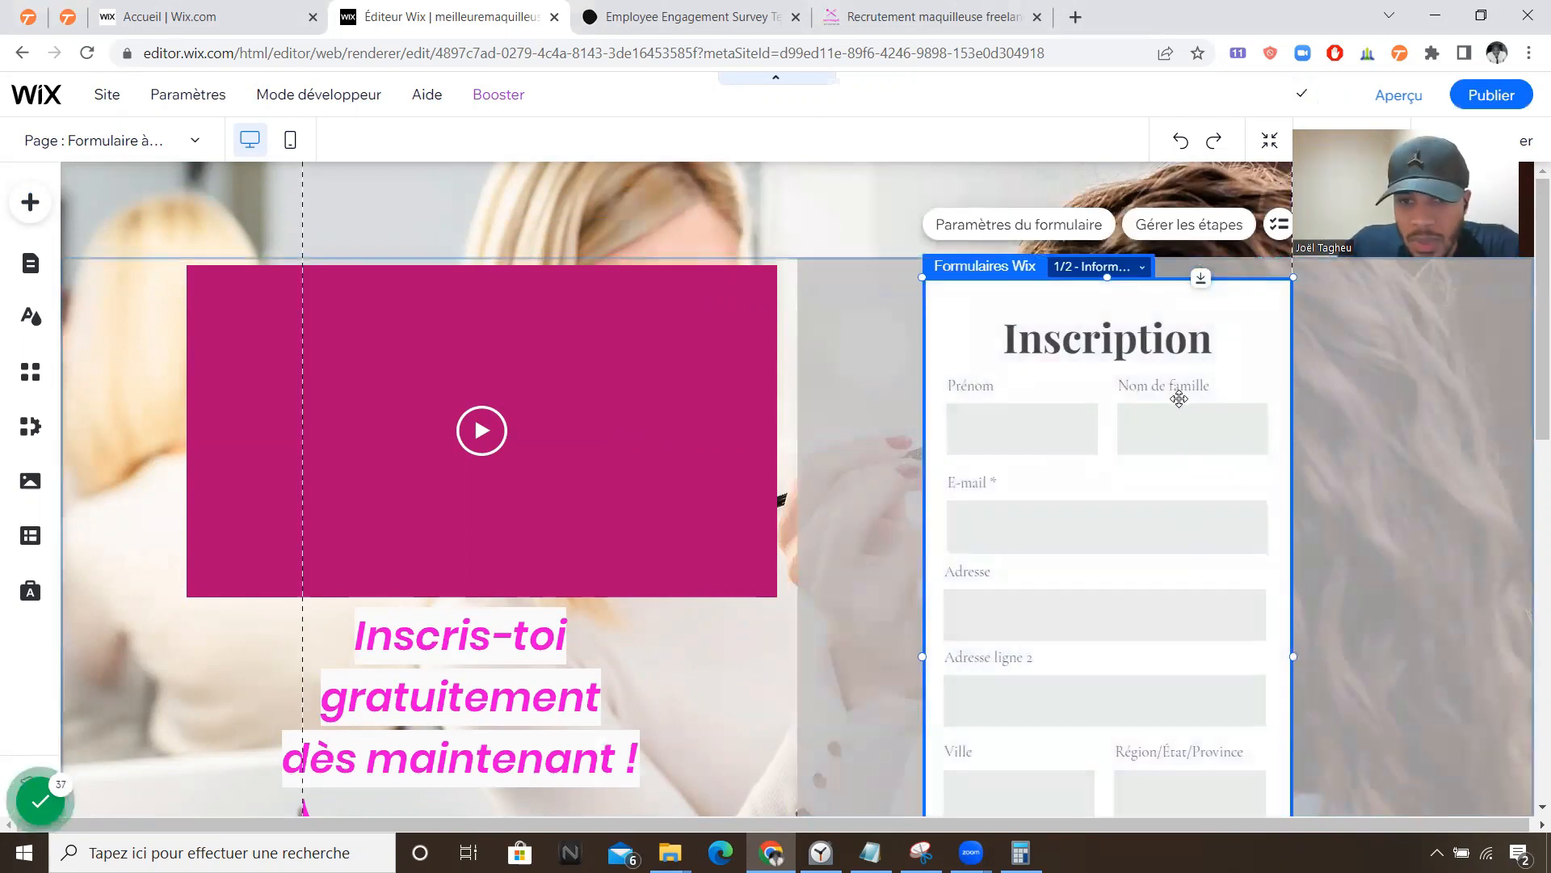
Step: Examine the fields of the inscription form's first step, and display its second step to look over the questions there
scroll(1044, 506, "down", 3)
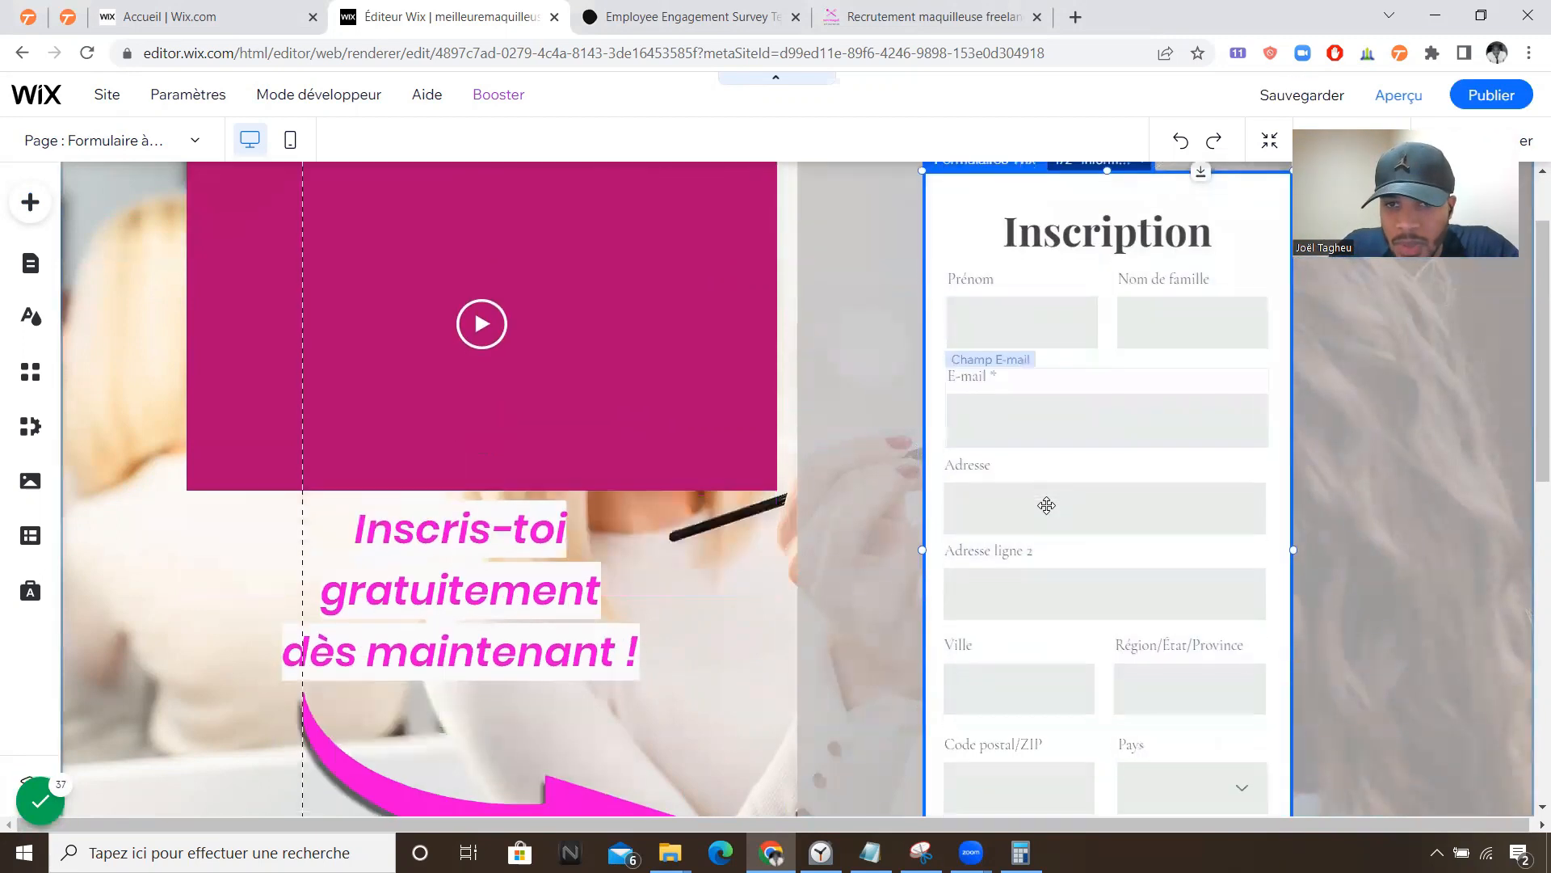
scroll(1048, 507, "up", 3)
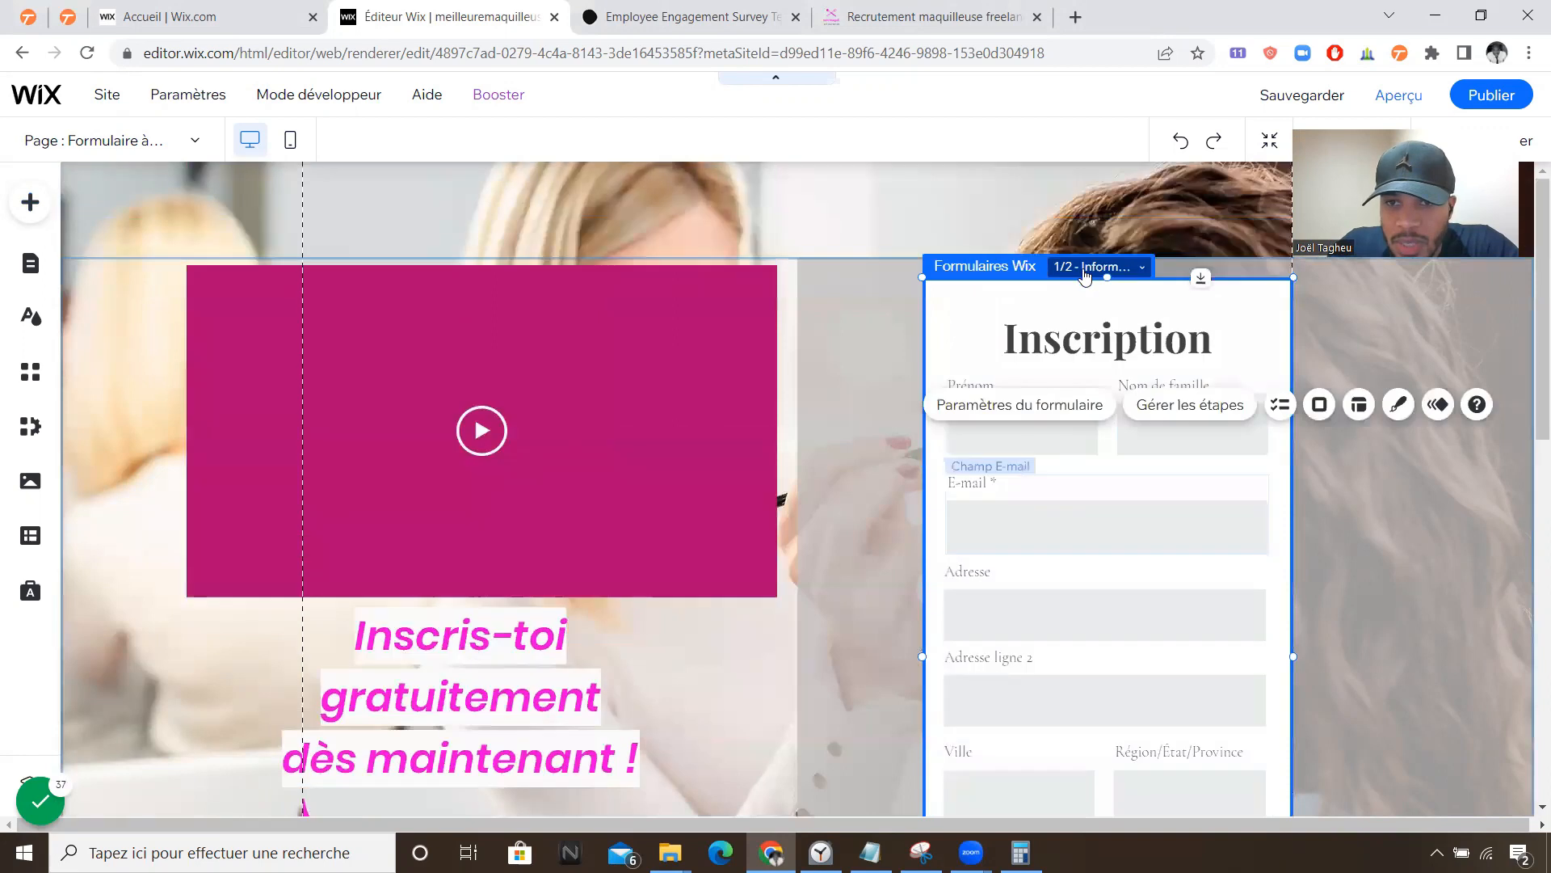
left_click(1091, 272)
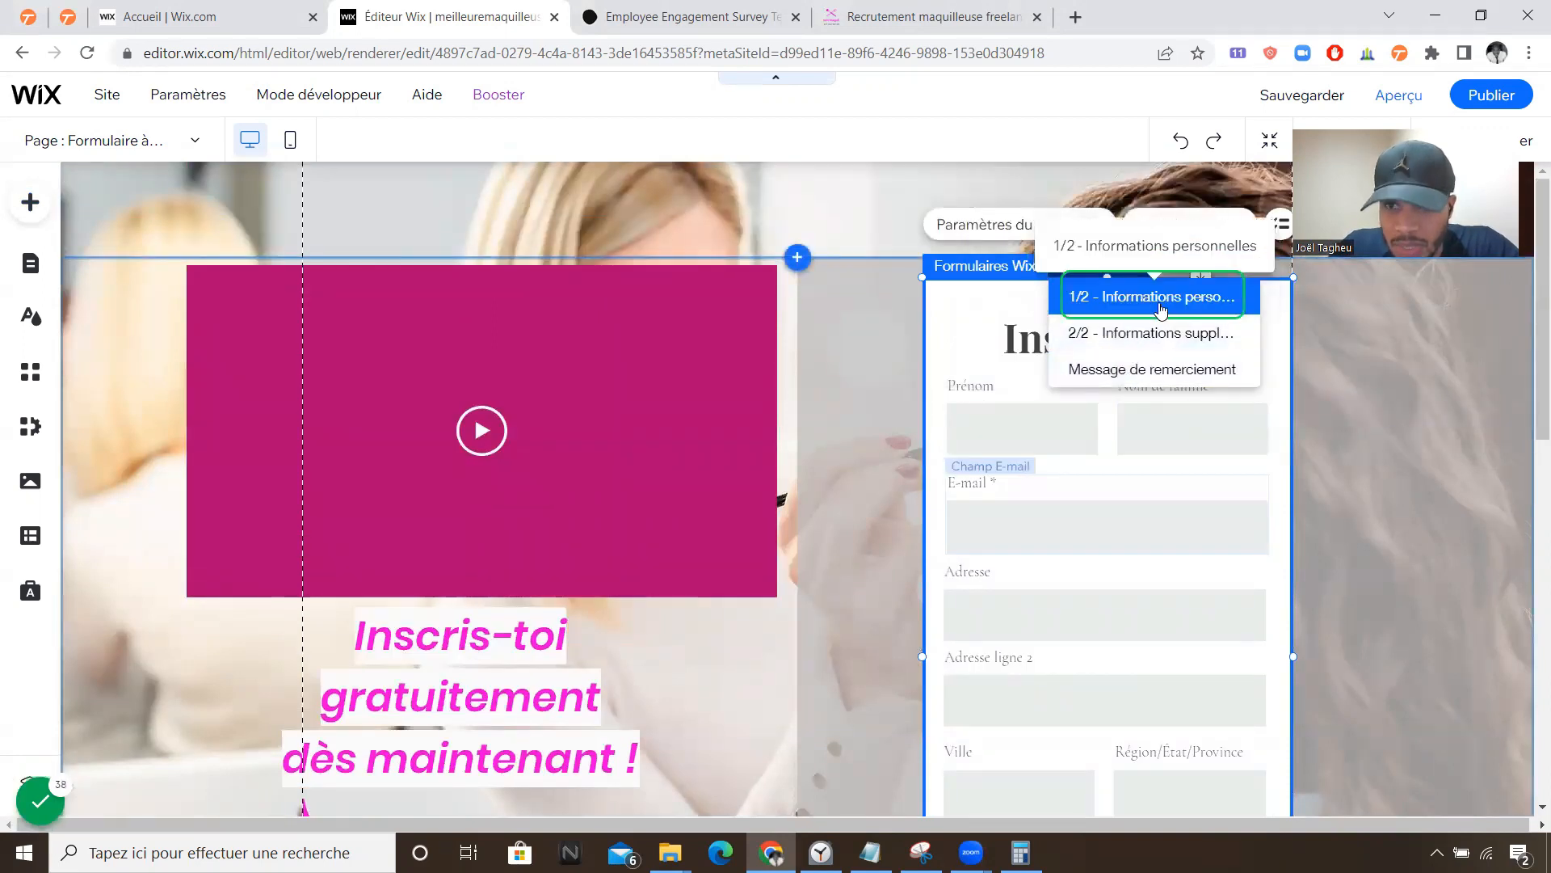
left_click(1153, 333)
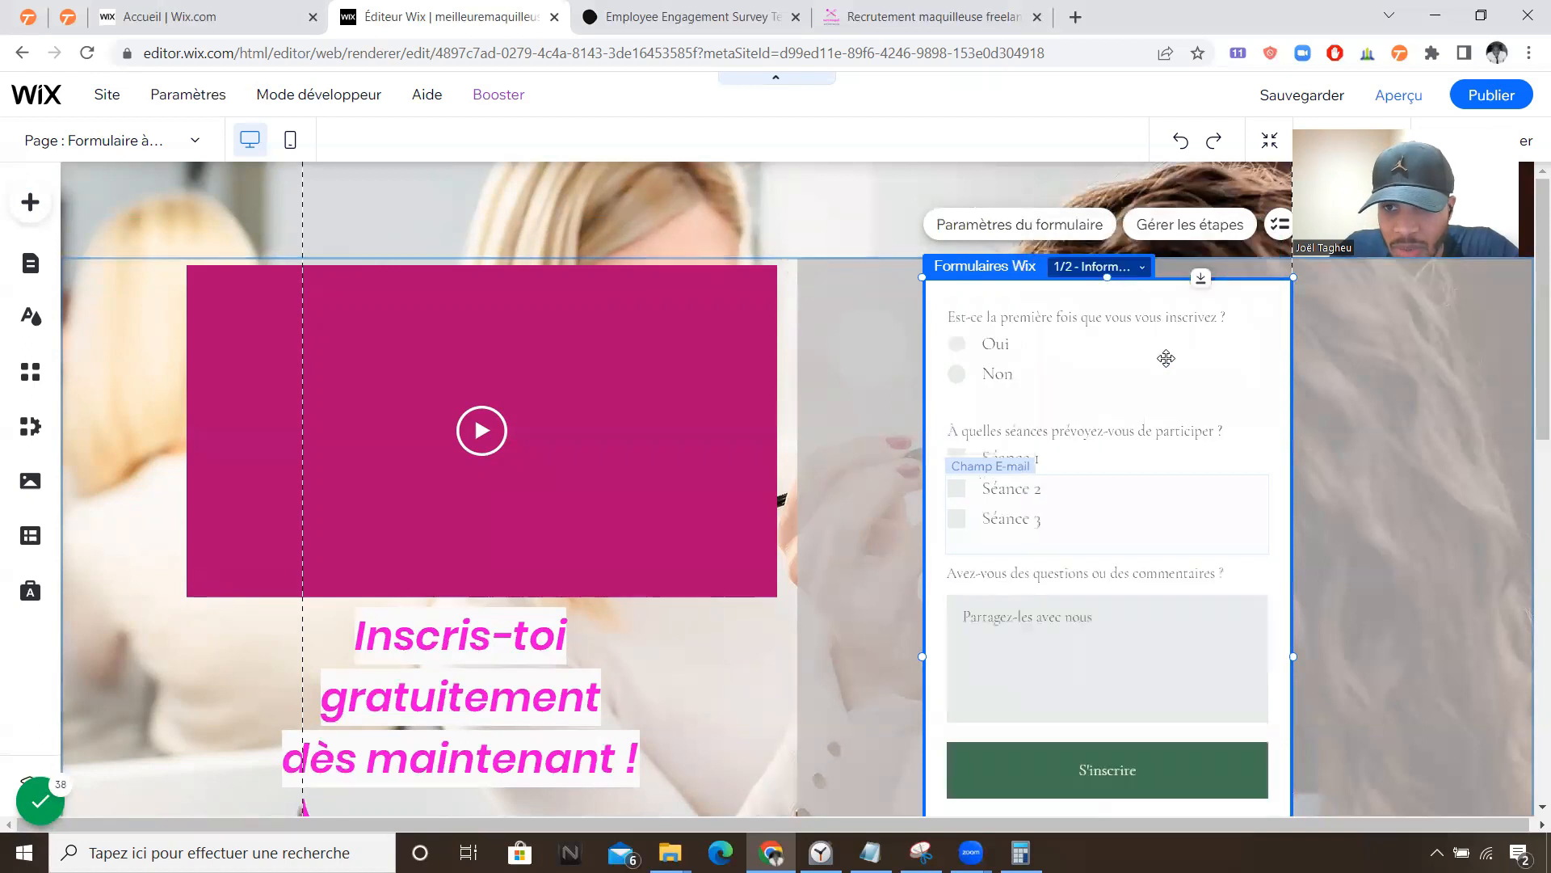
scroll(1174, 495, "down", 1)
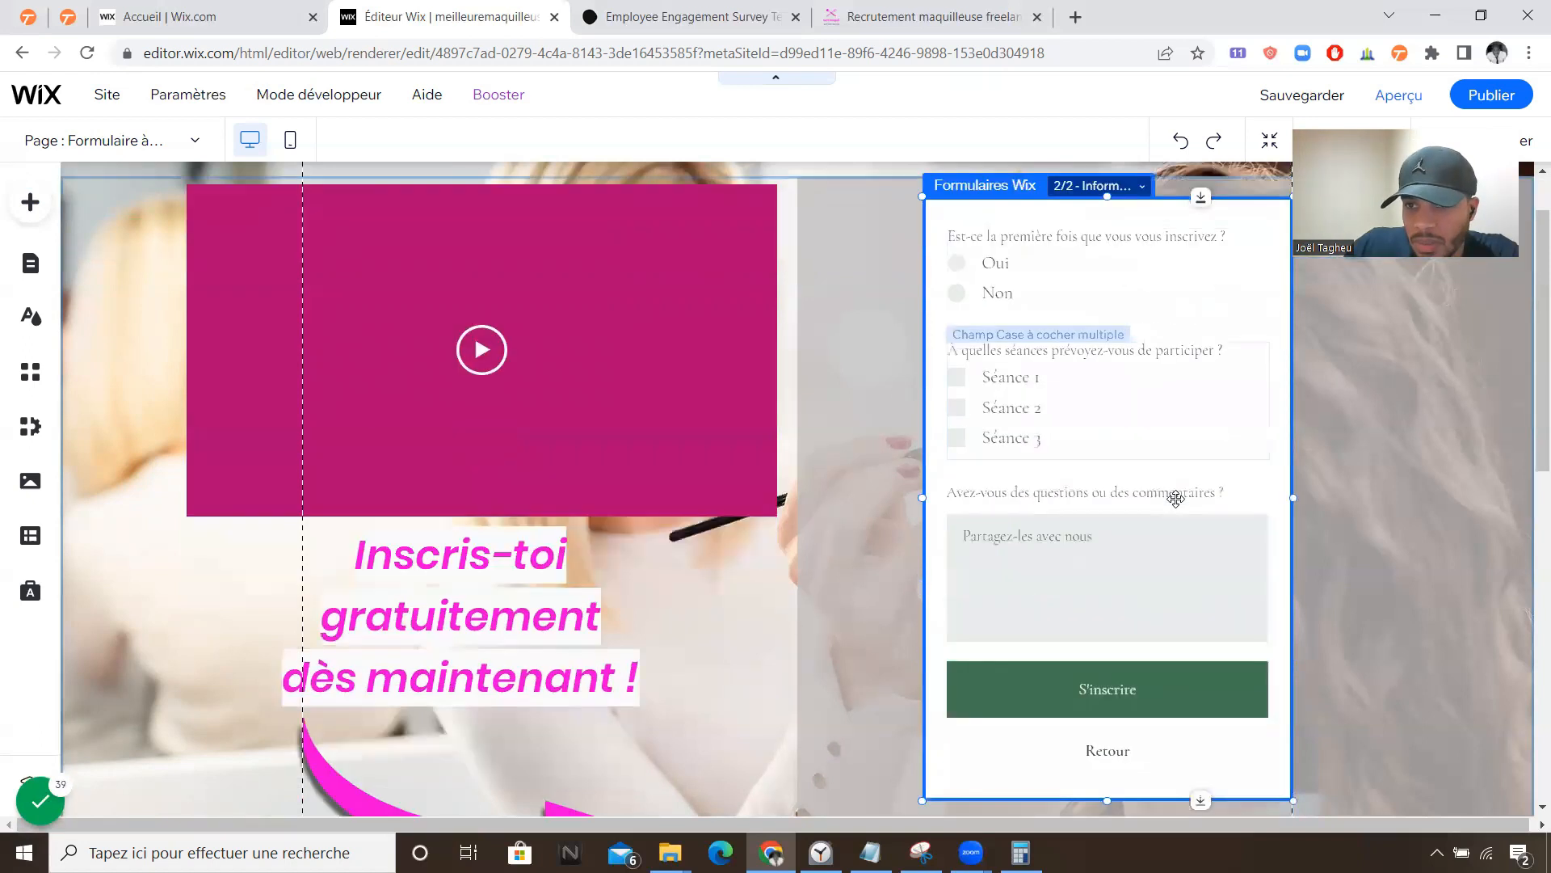
scroll(1170, 499, "down", 2)
scroll(1171, 498, "up", 3)
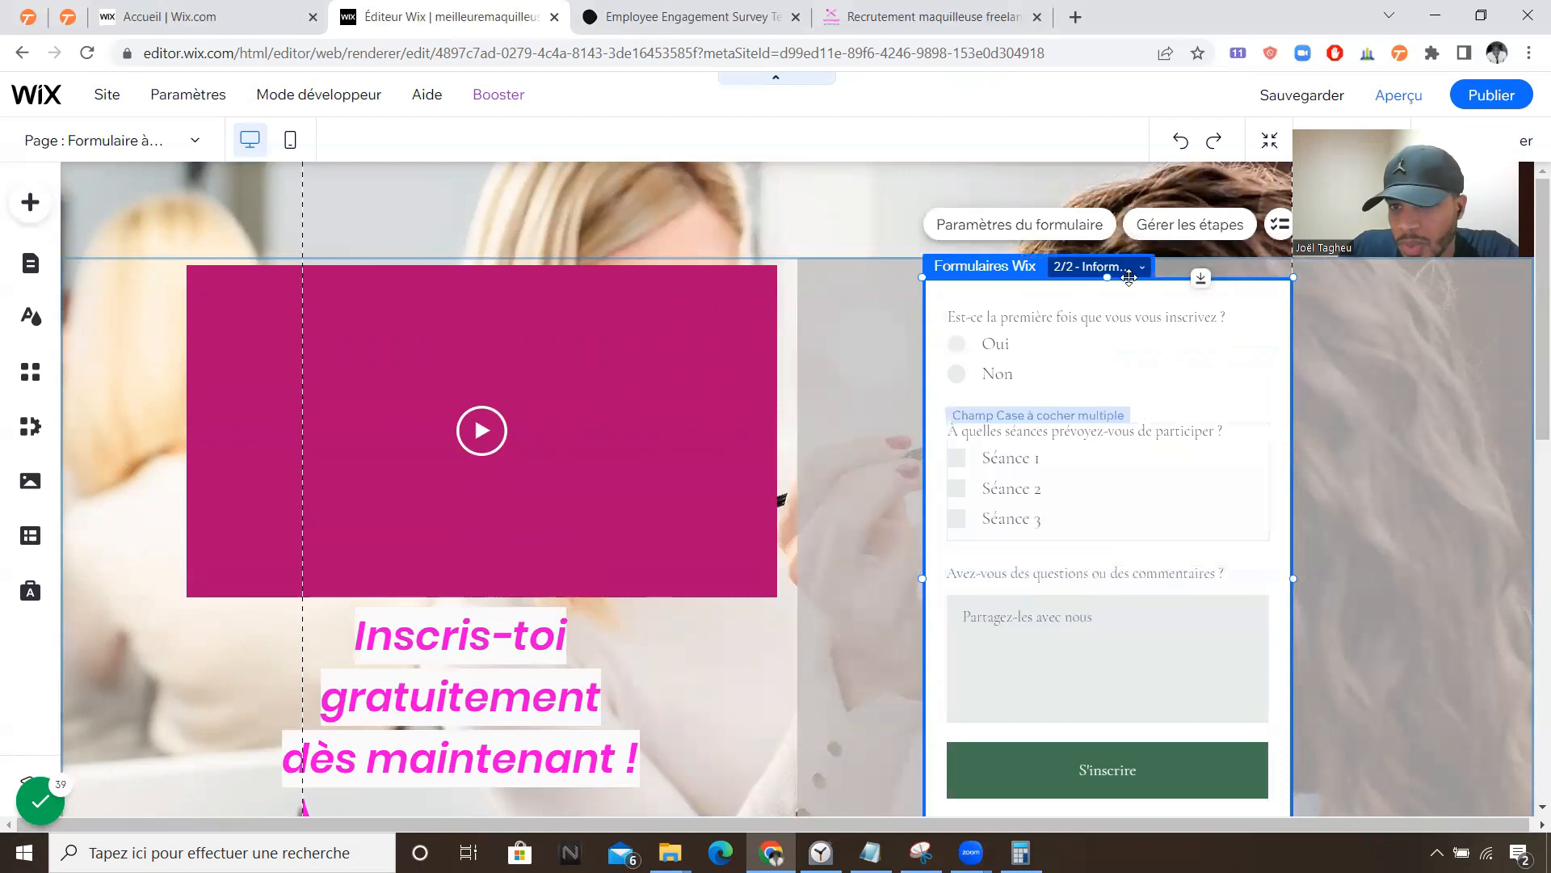
Step: Display the form's thank-you message and open the management of its steps
left_click(1127, 270)
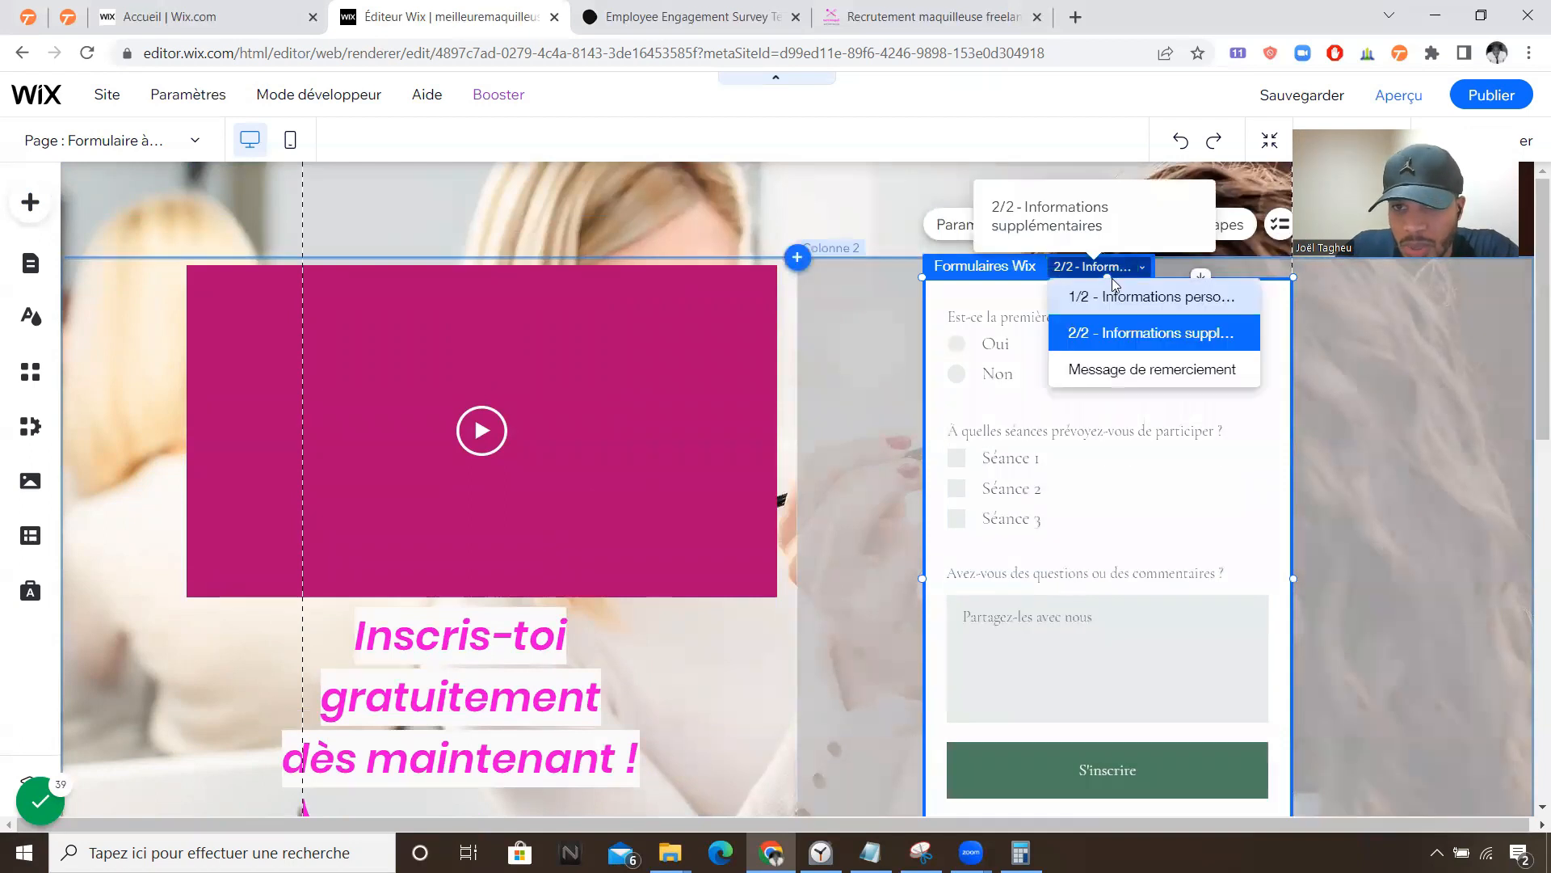
left_click(1127, 370)
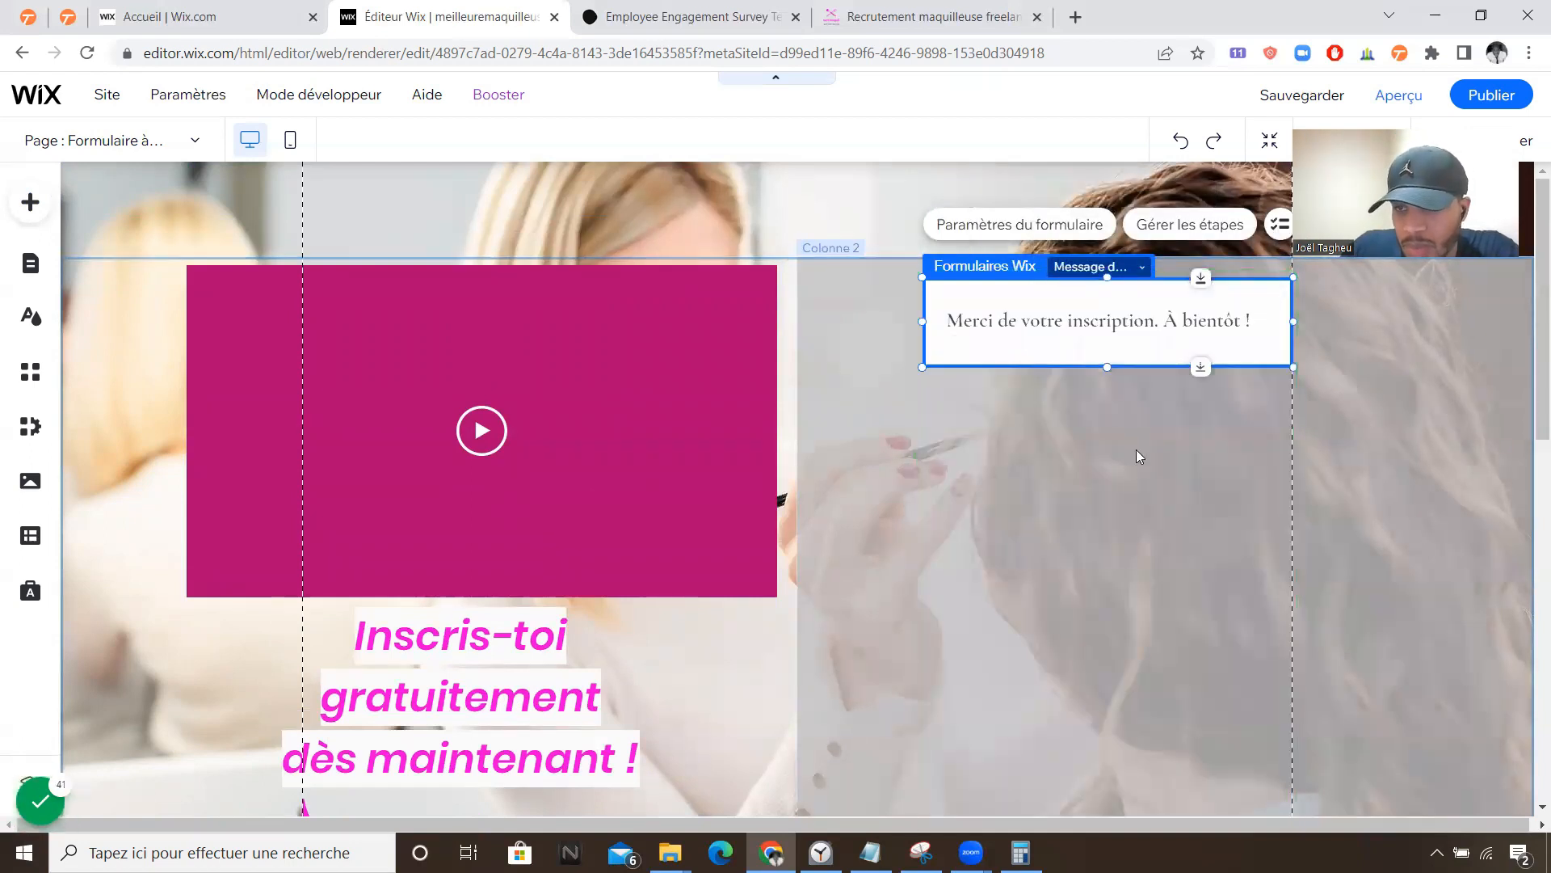
left_click(1190, 226)
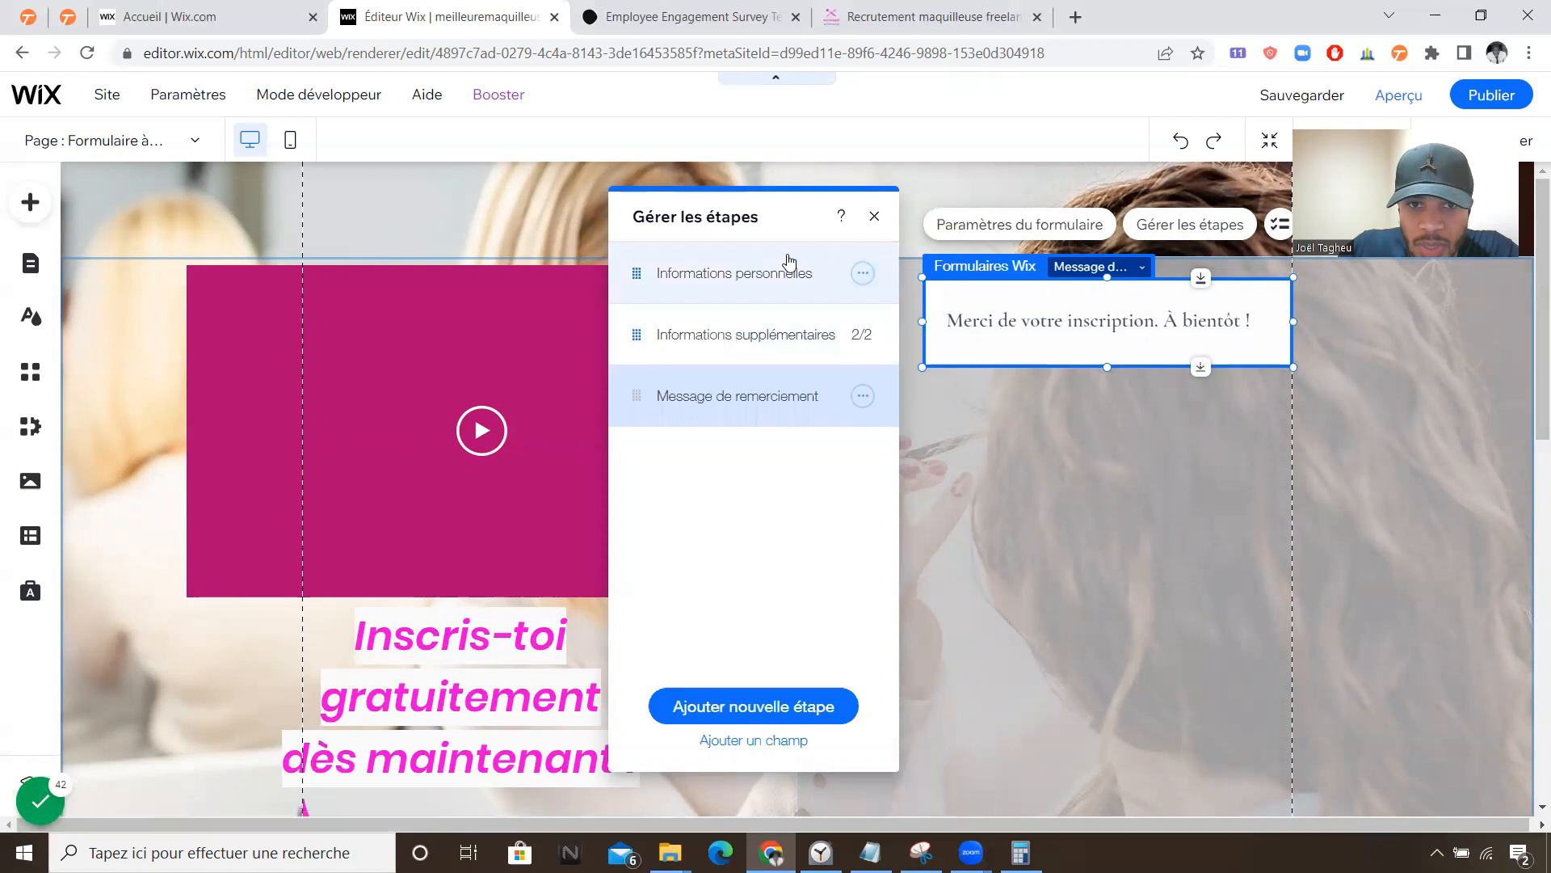
Step: Delete the e-mail field from the Informations personnelles step and move the address block up beneath the name fields
left_click(763, 276)
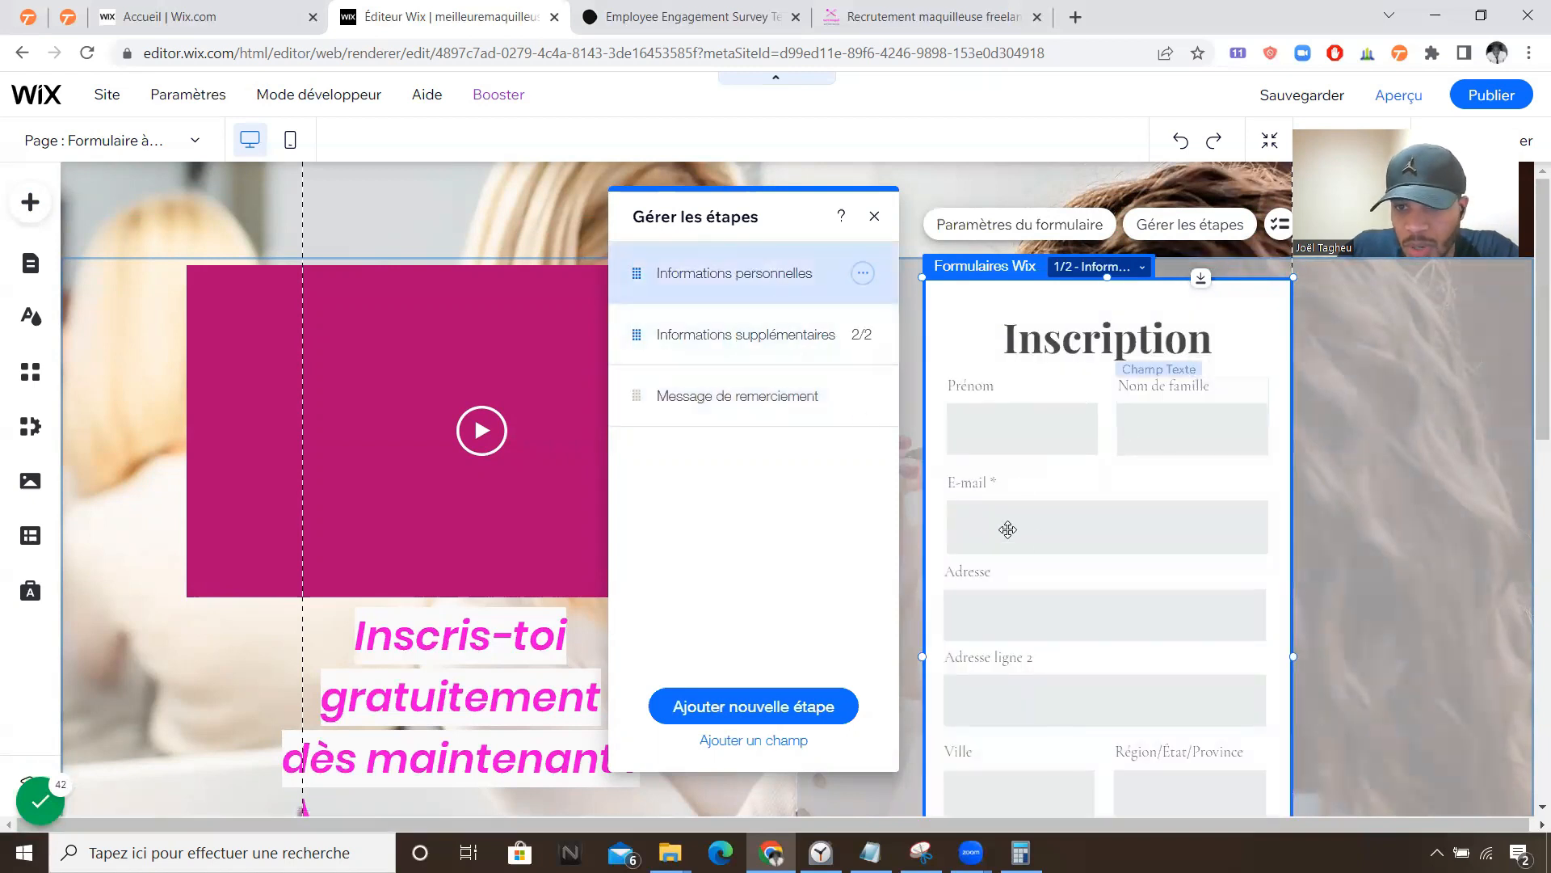
left_click(1050, 521)
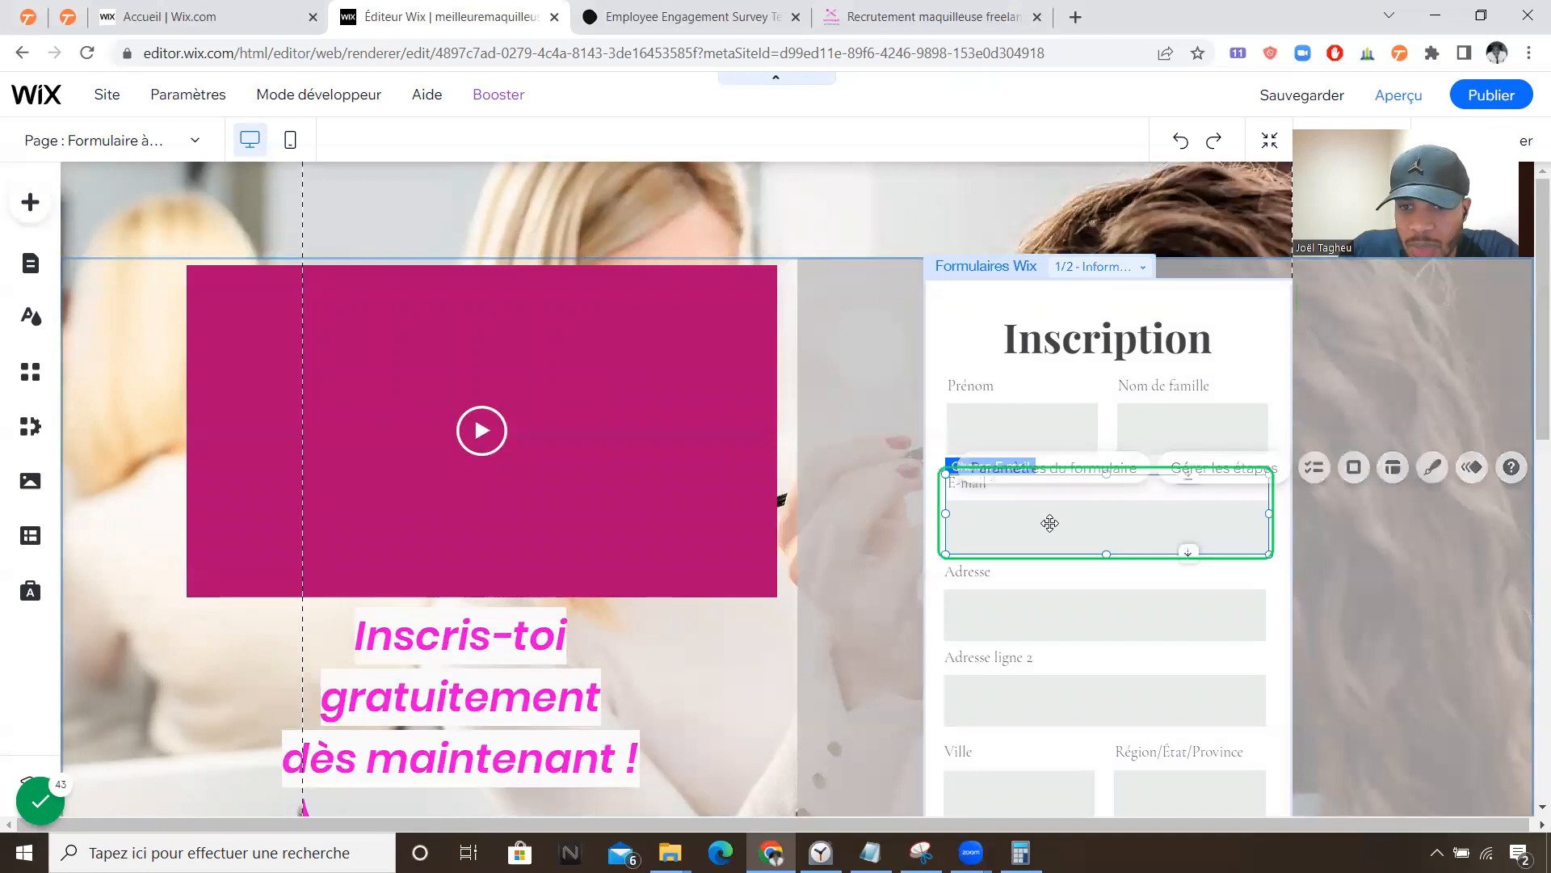
right_click(1049, 523)
left_click(1087, 559)
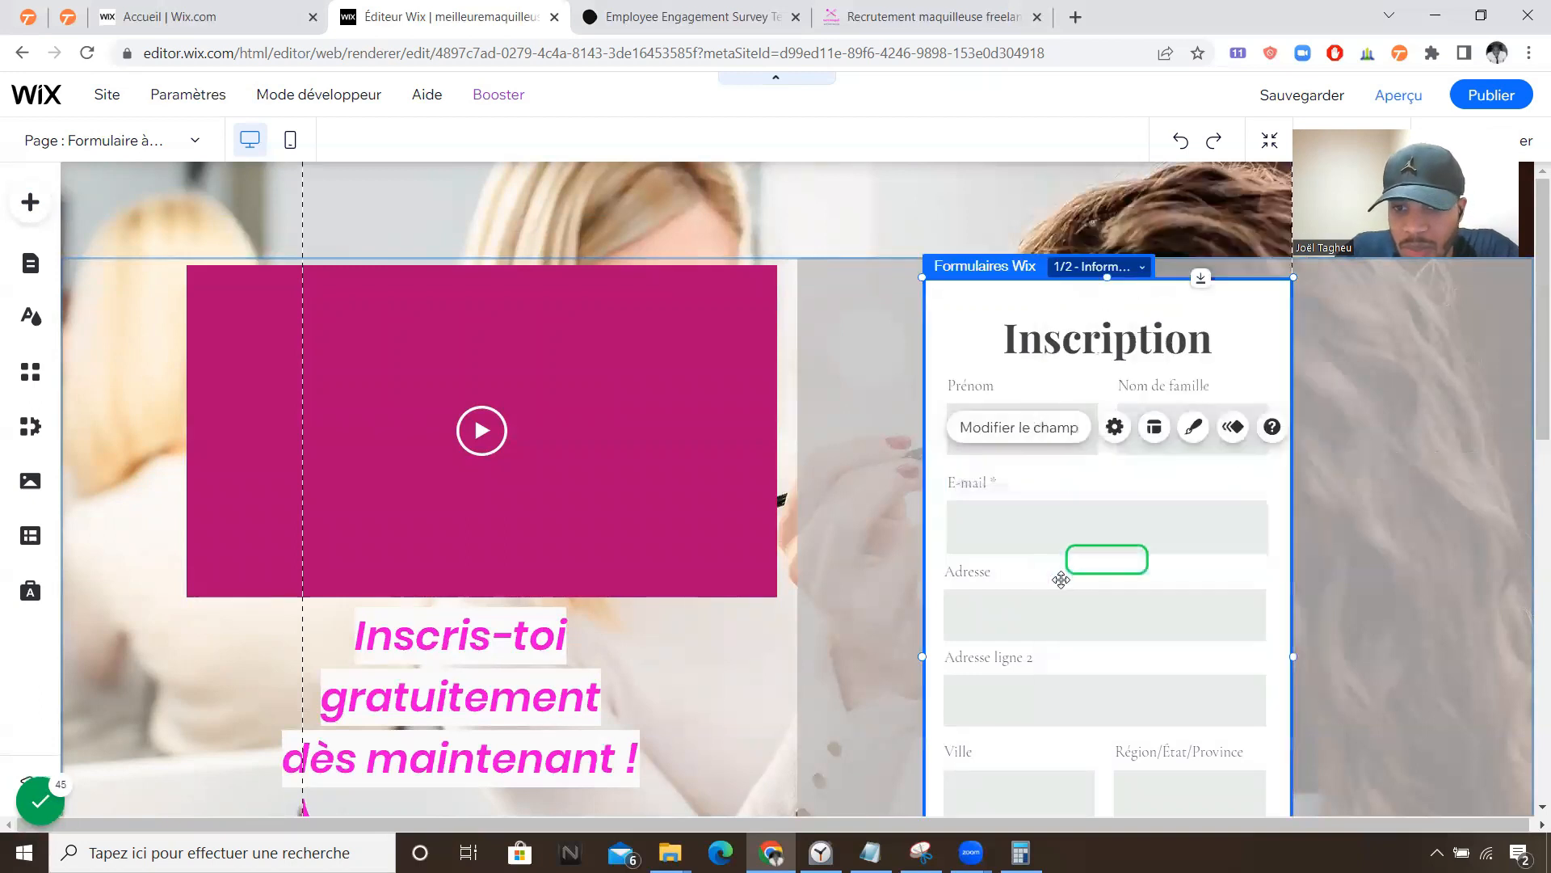
left_click(1099, 598)
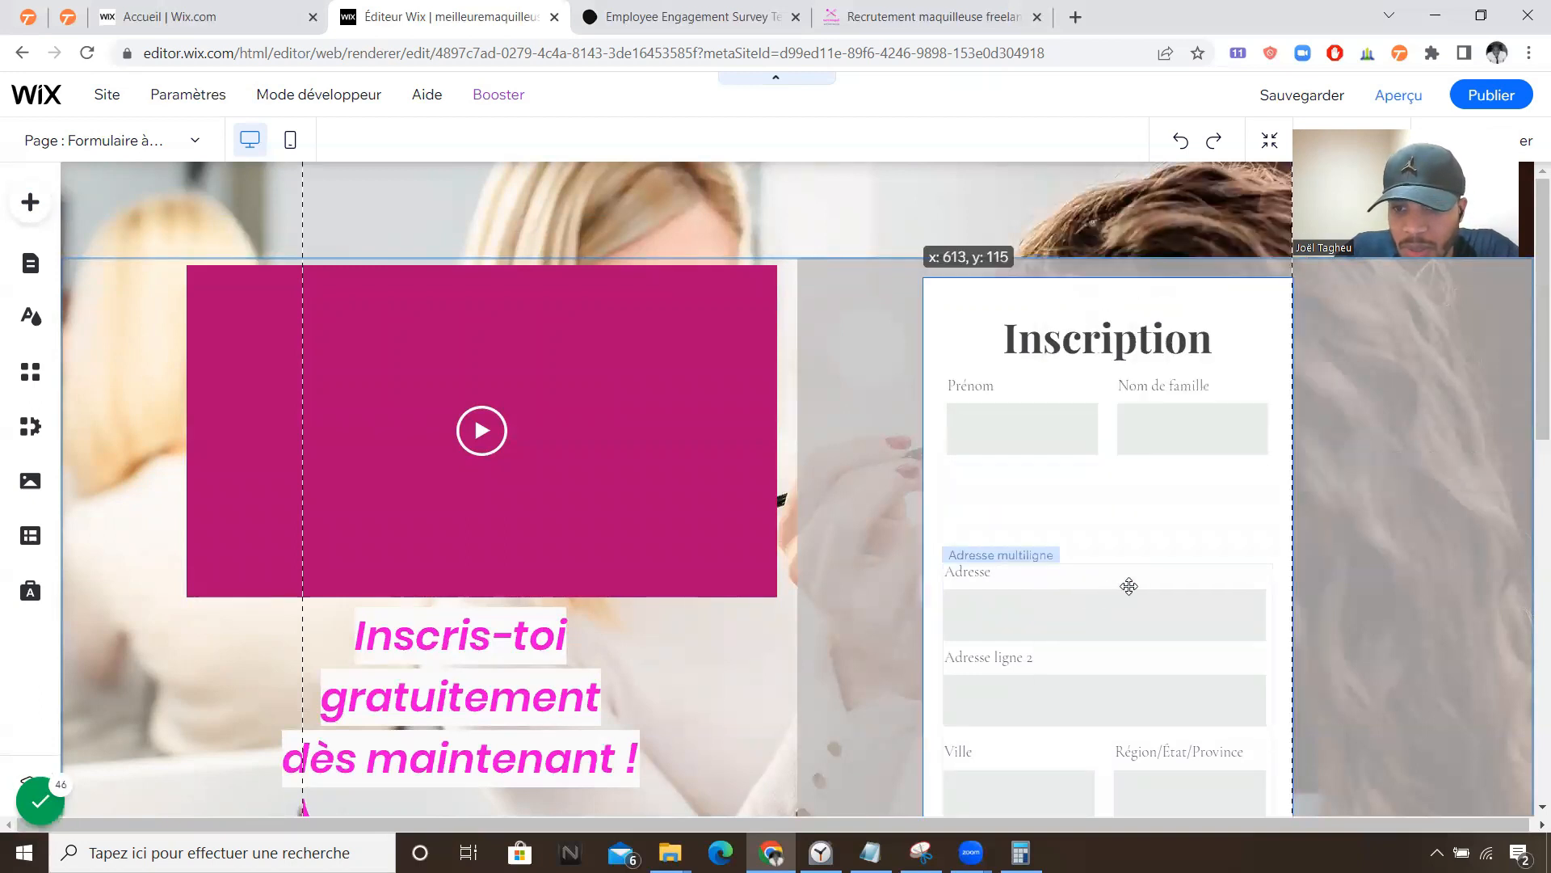
left_click_drag(1185, 543, 1181, 482)
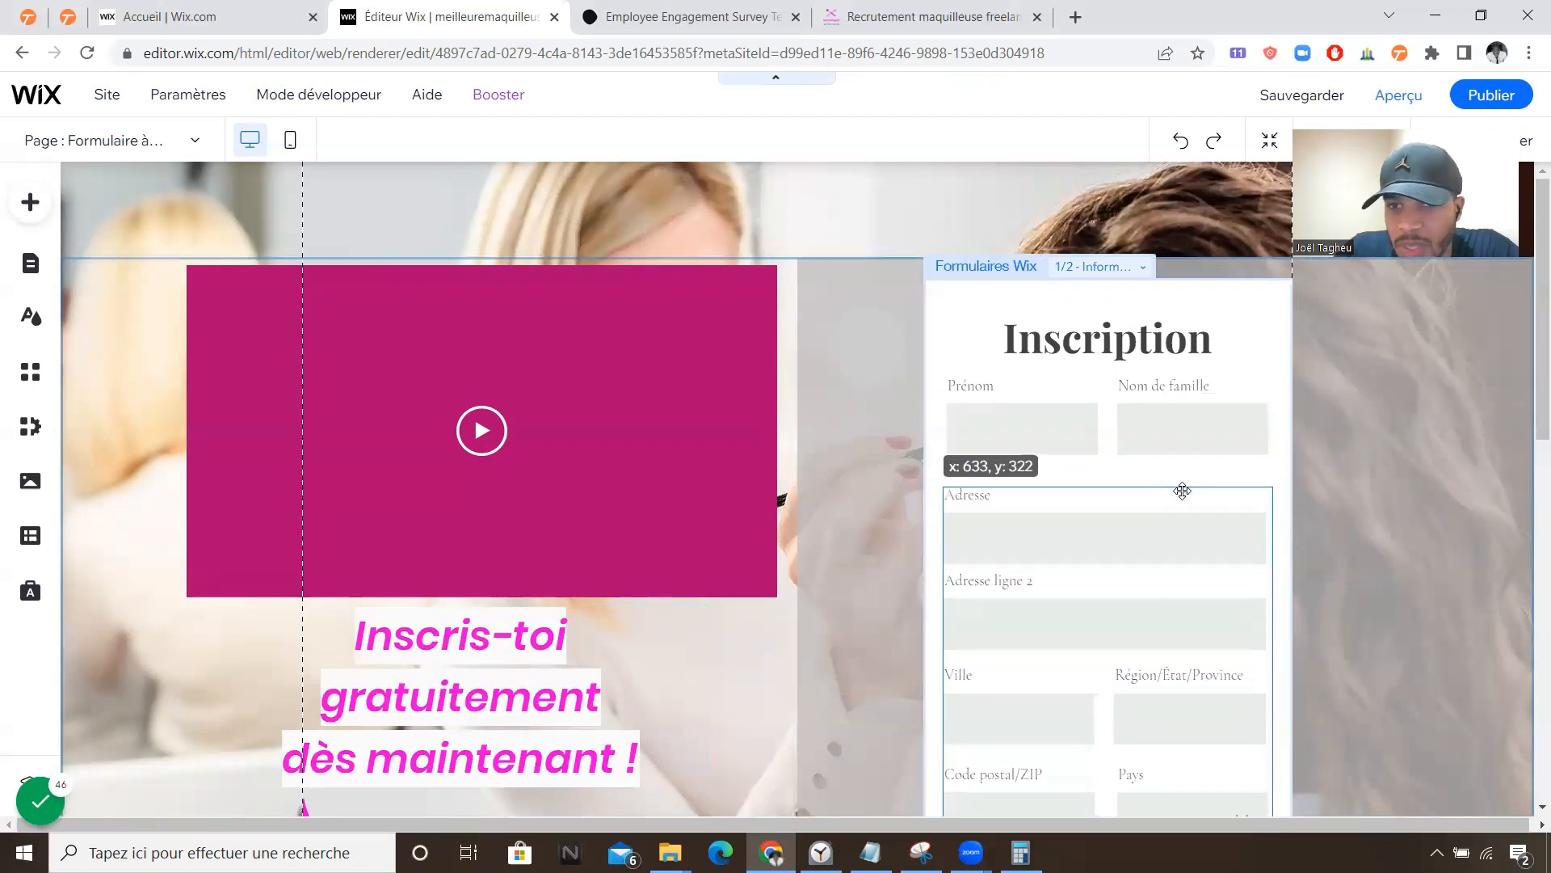
Step: Display the form's second step, Informations supplémentaires
left_click(1101, 268)
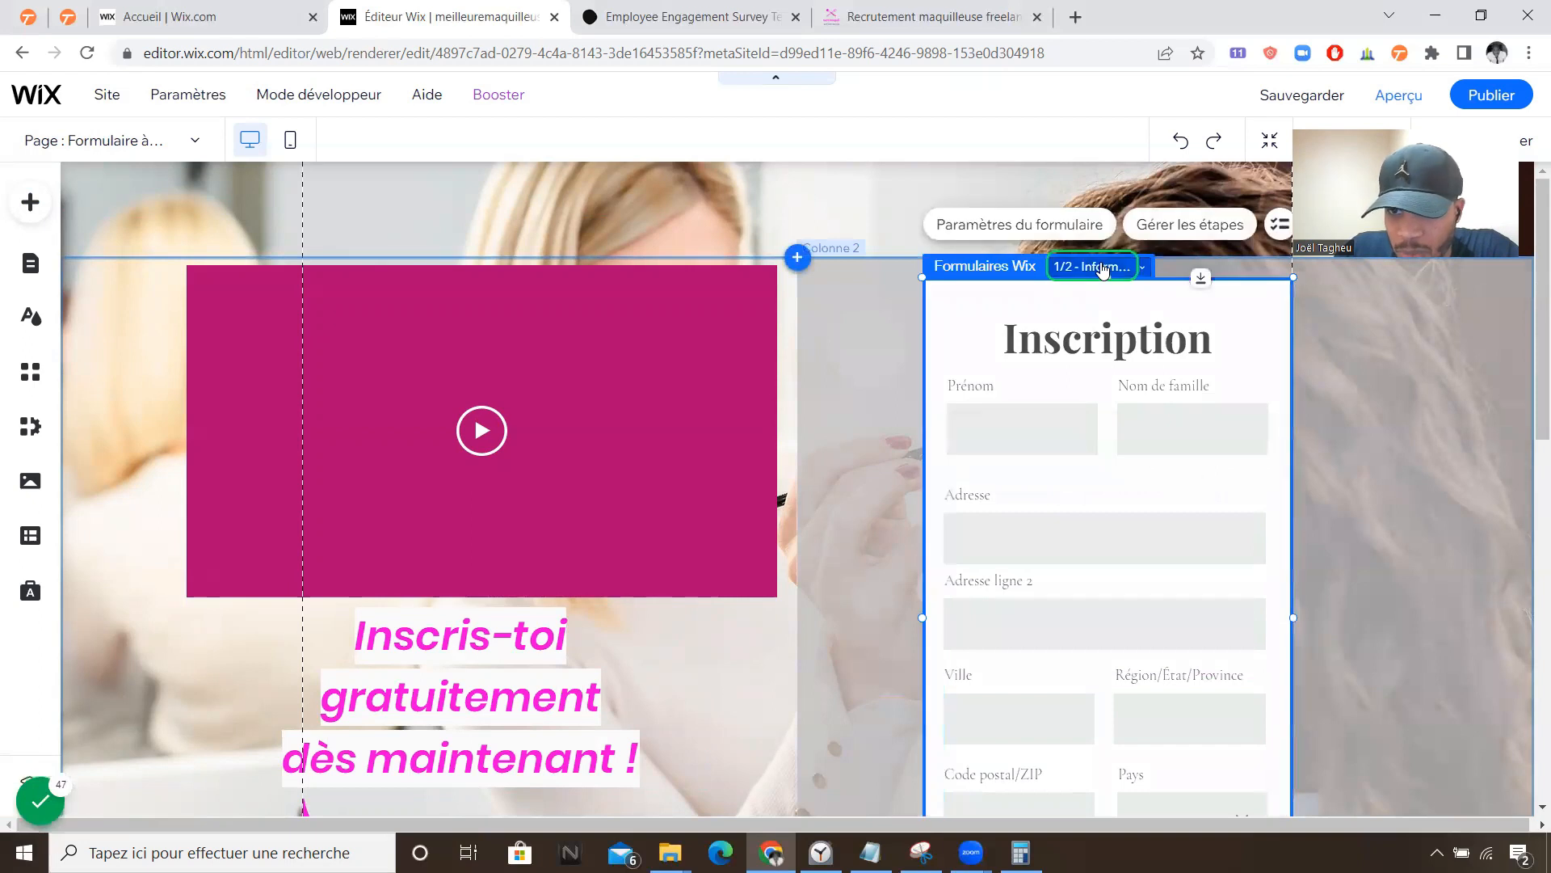
left_click(1103, 268)
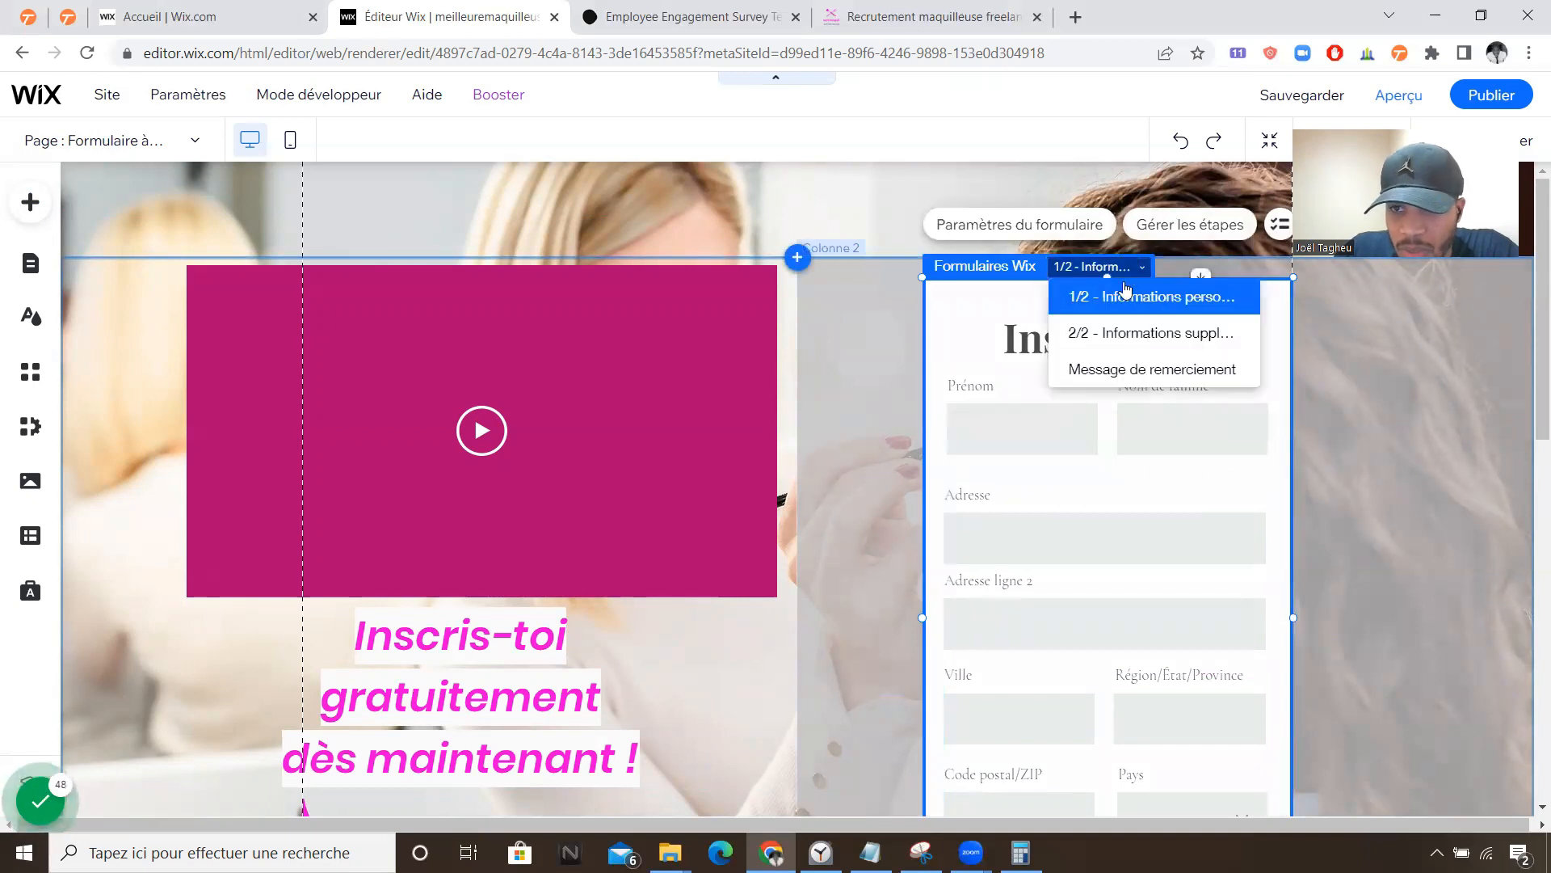
left_click(1125, 330)
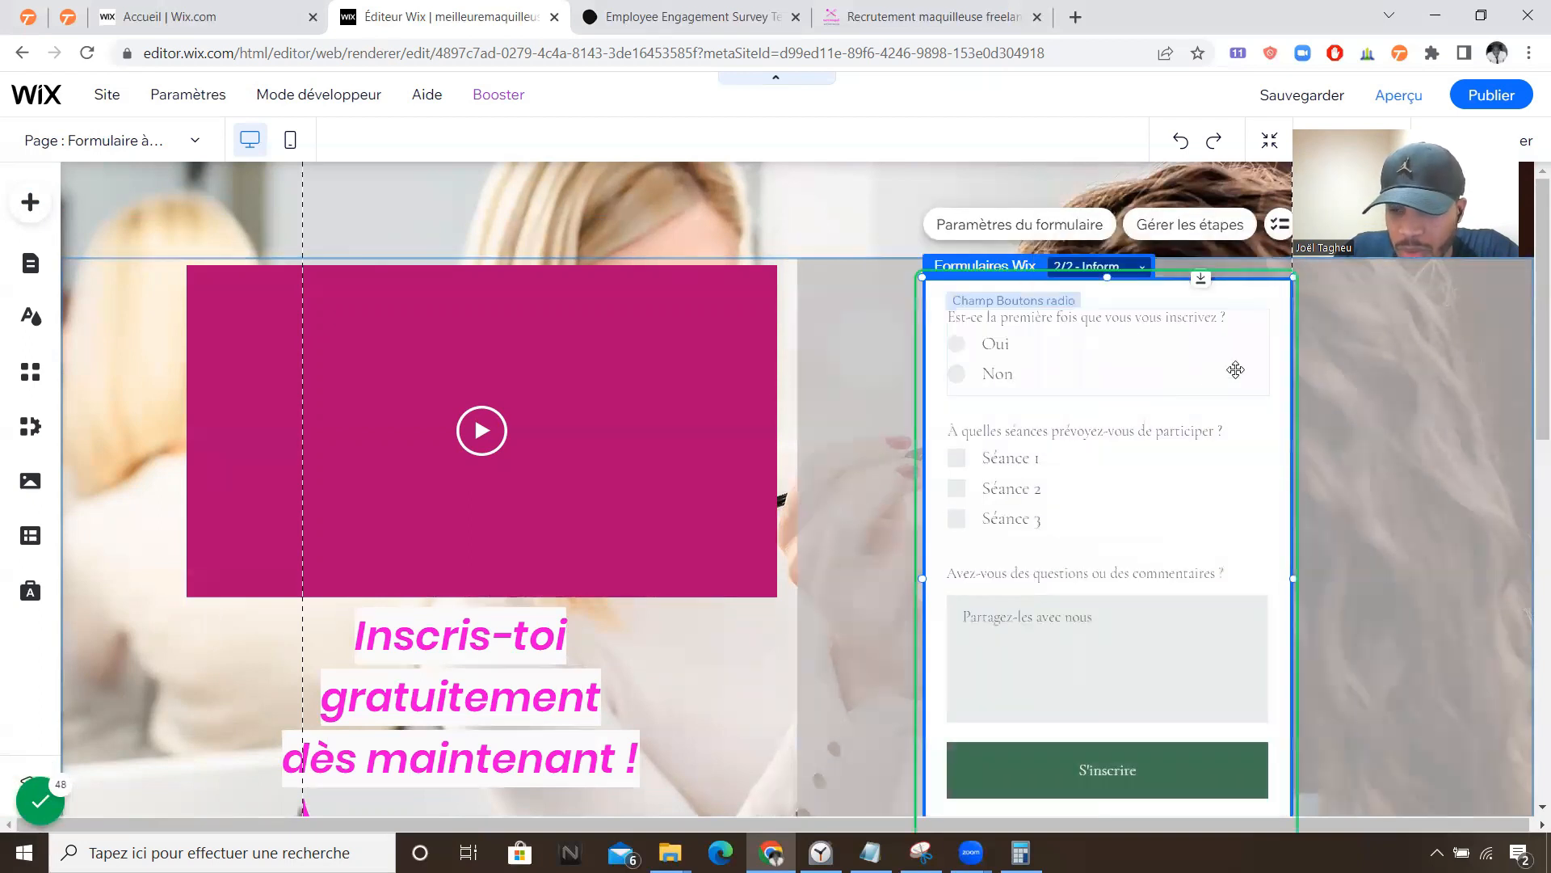
Step: Add a new blank step after Informations supplémentaires, and delete that new step
left_click(1190, 226)
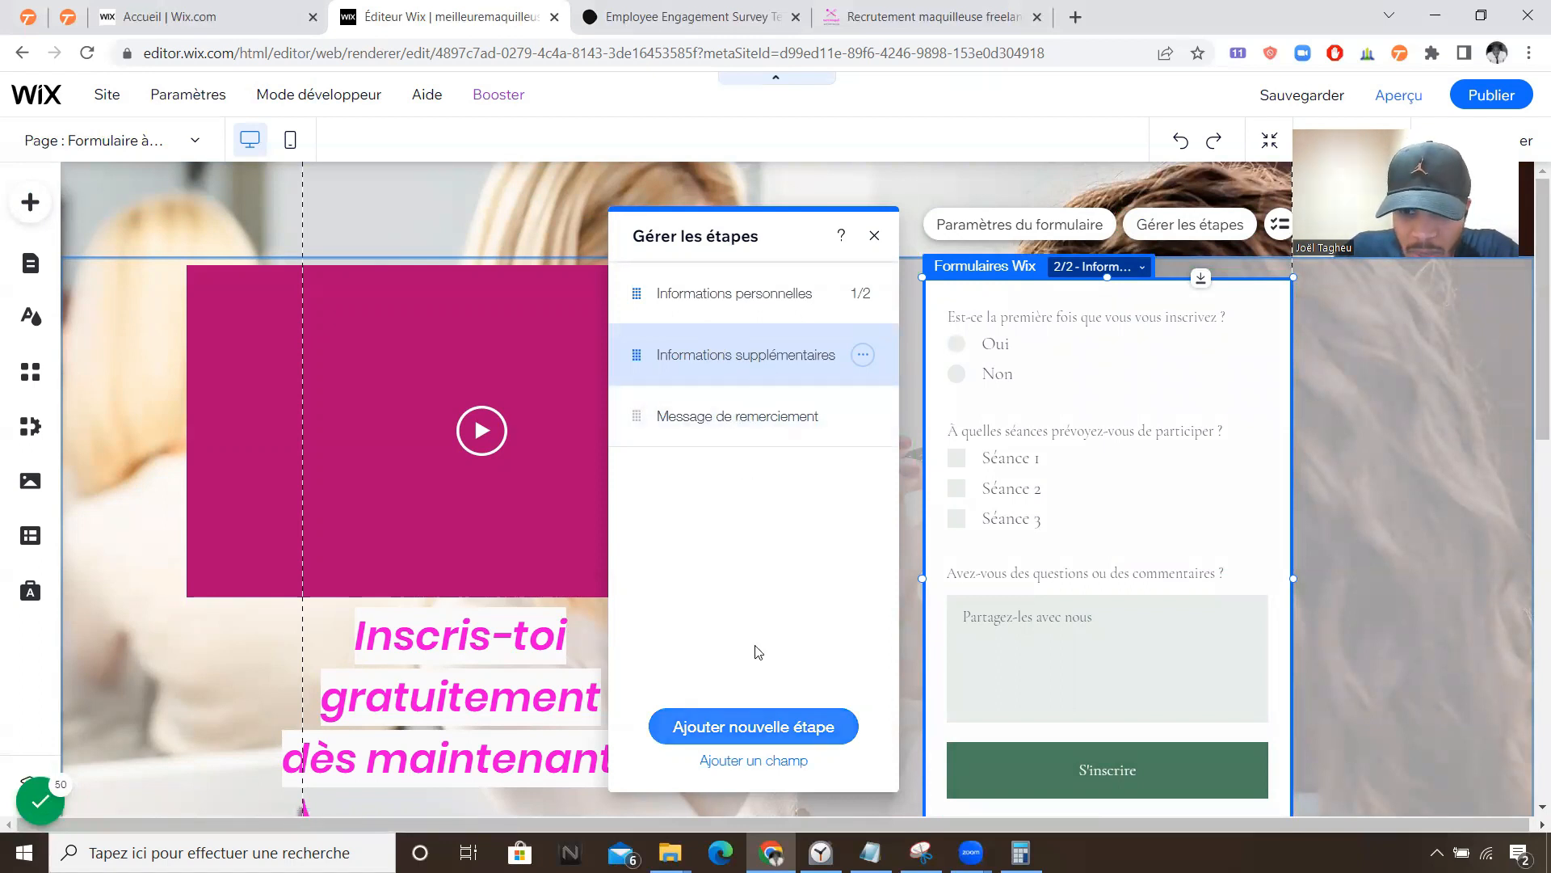
left_click(812, 726)
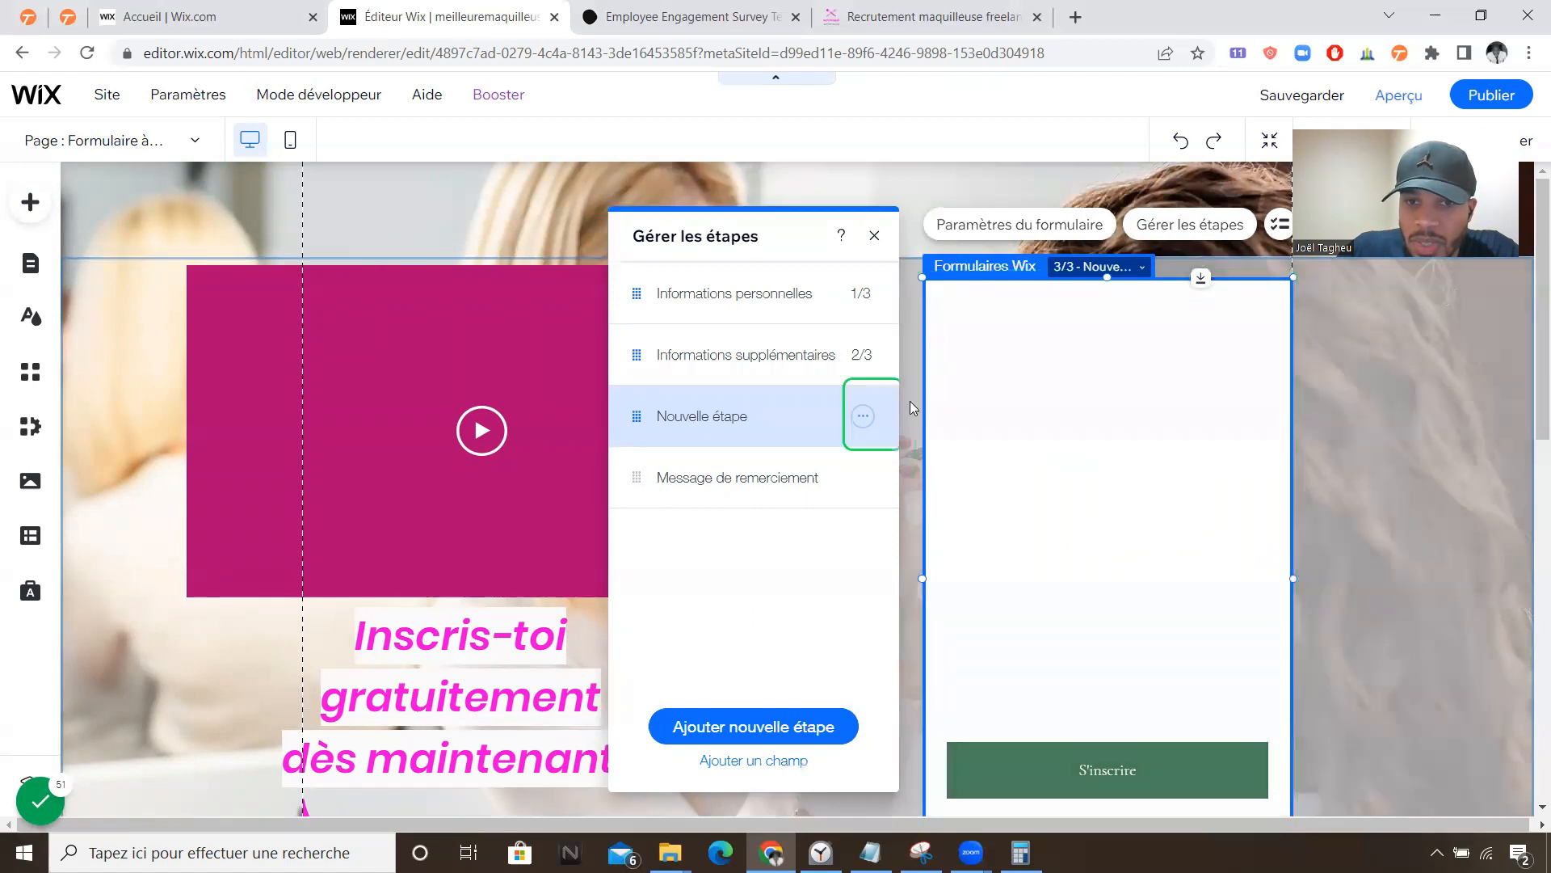
left_click(863, 416)
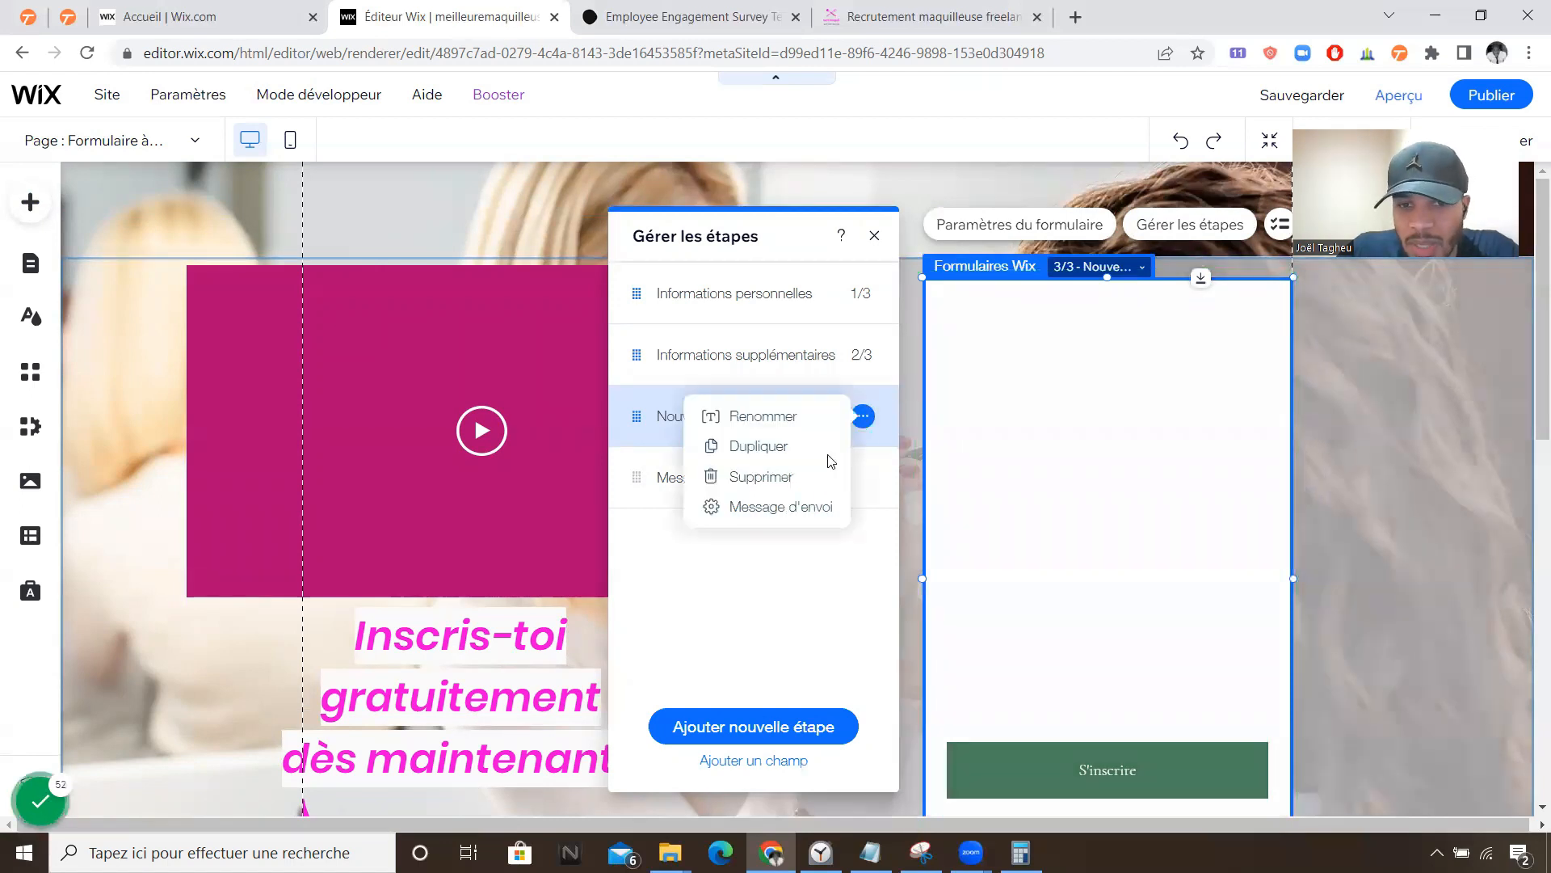
left_click(786, 482)
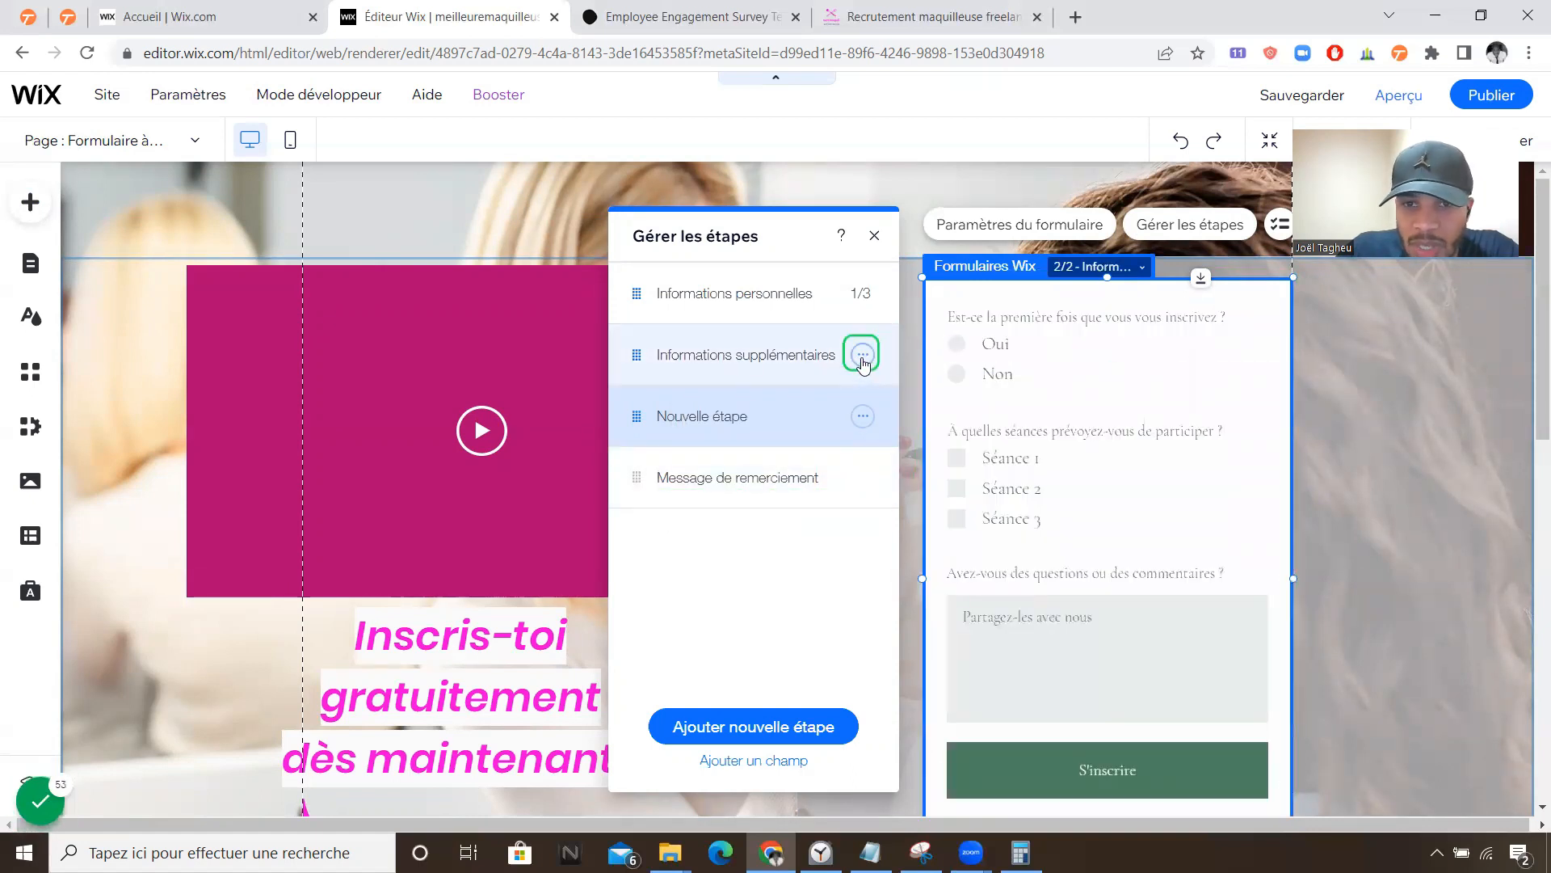
Step: Duplicate the Informations supplémentaires step to give the form a third step
left_click(862, 356)
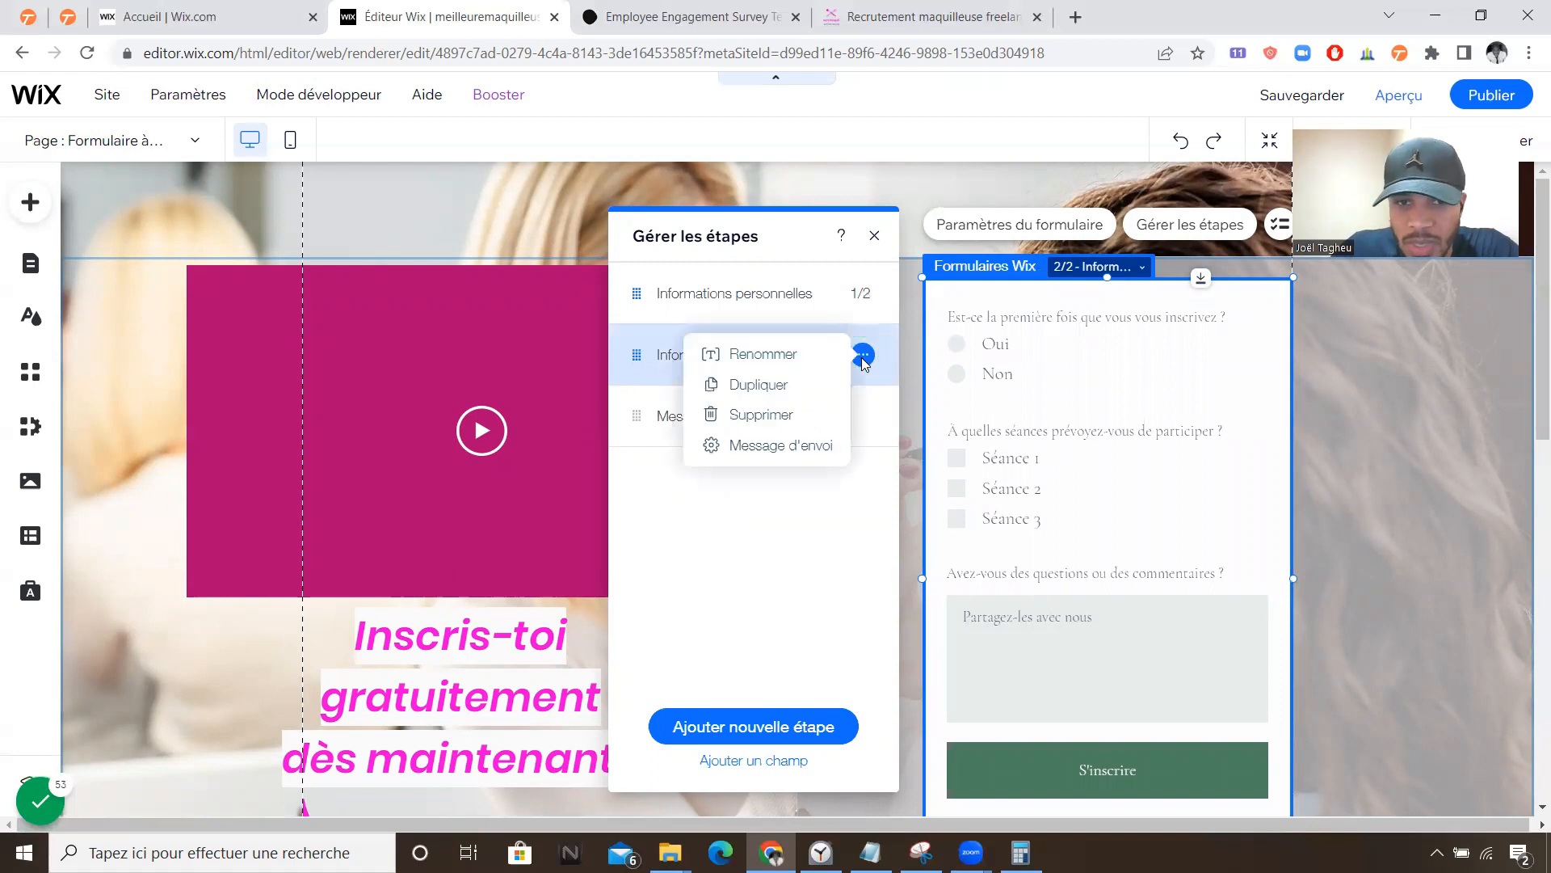
left_click(803, 385)
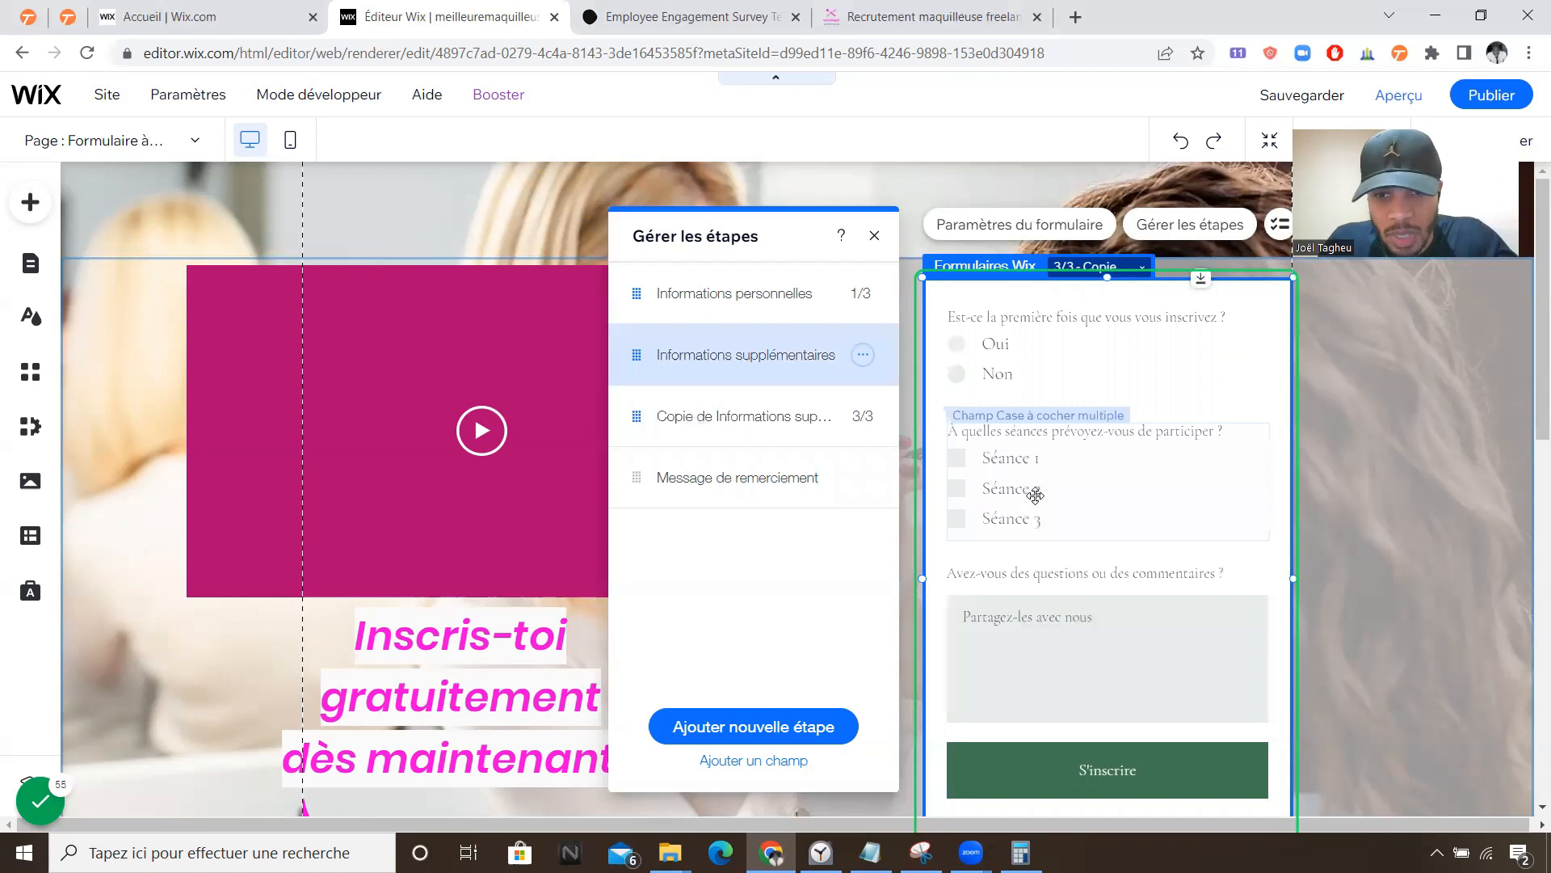
left_click(1083, 347)
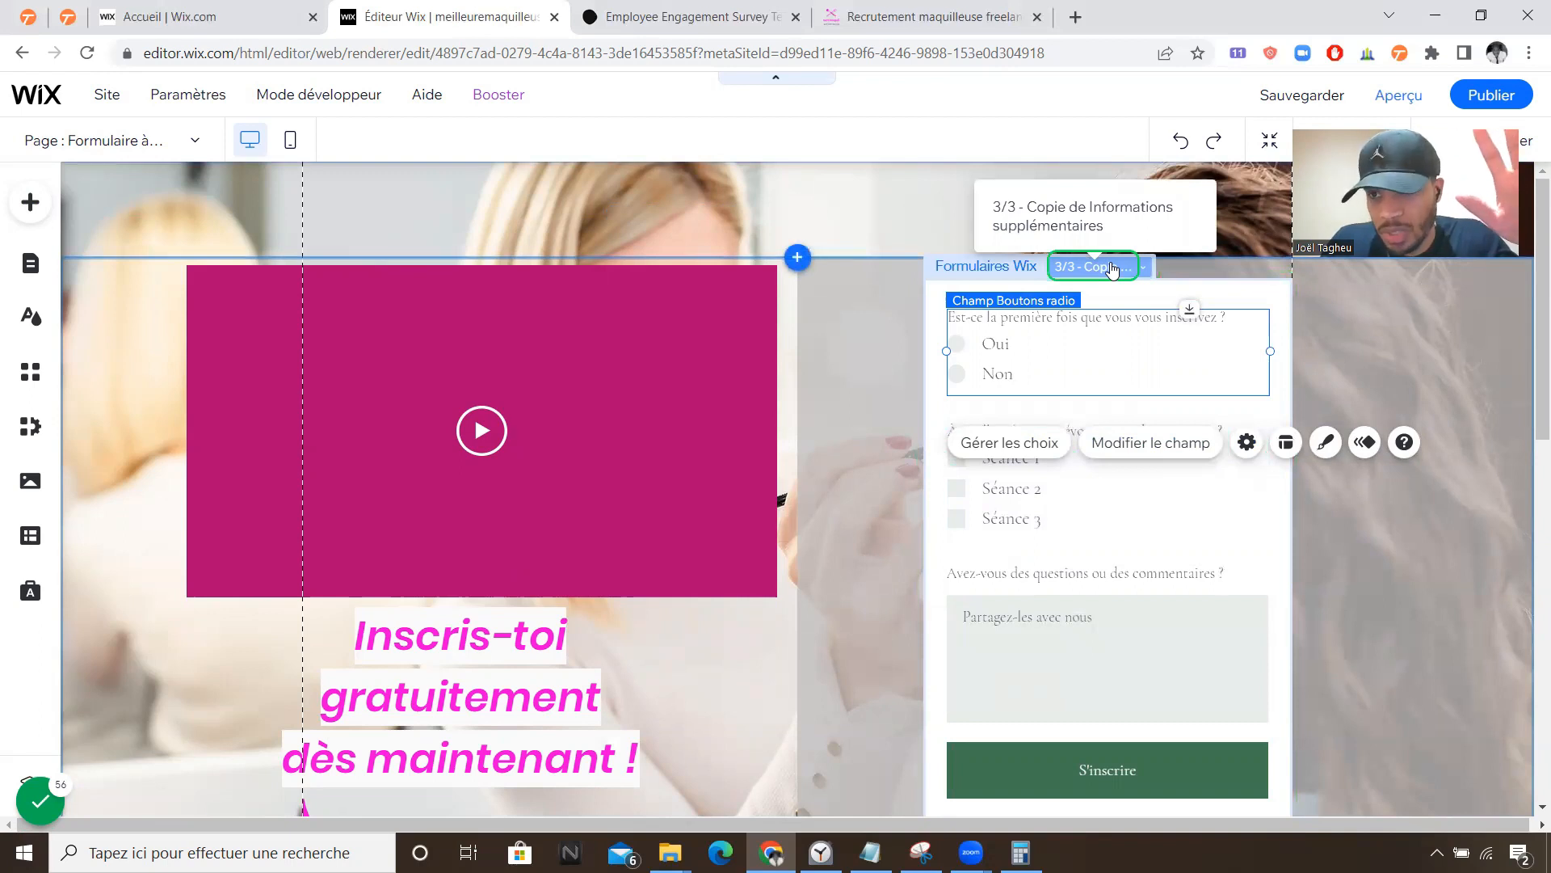
left_click(1284, 352)
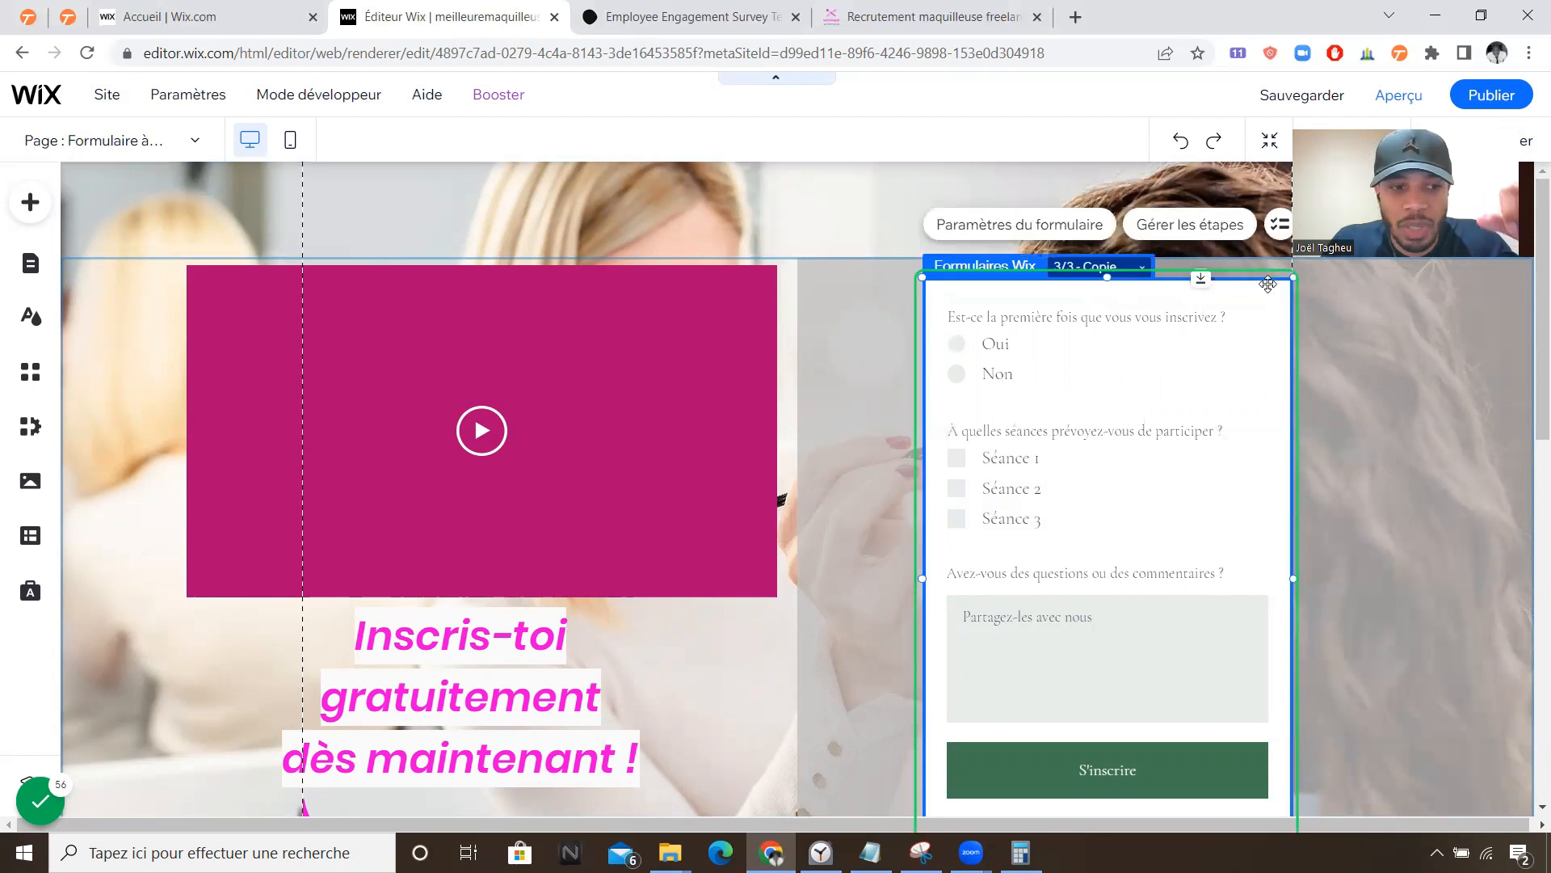
Step: Start a new conditional rule in the form settings, based on the Première inscription ? field of step 2
left_click(1073, 229)
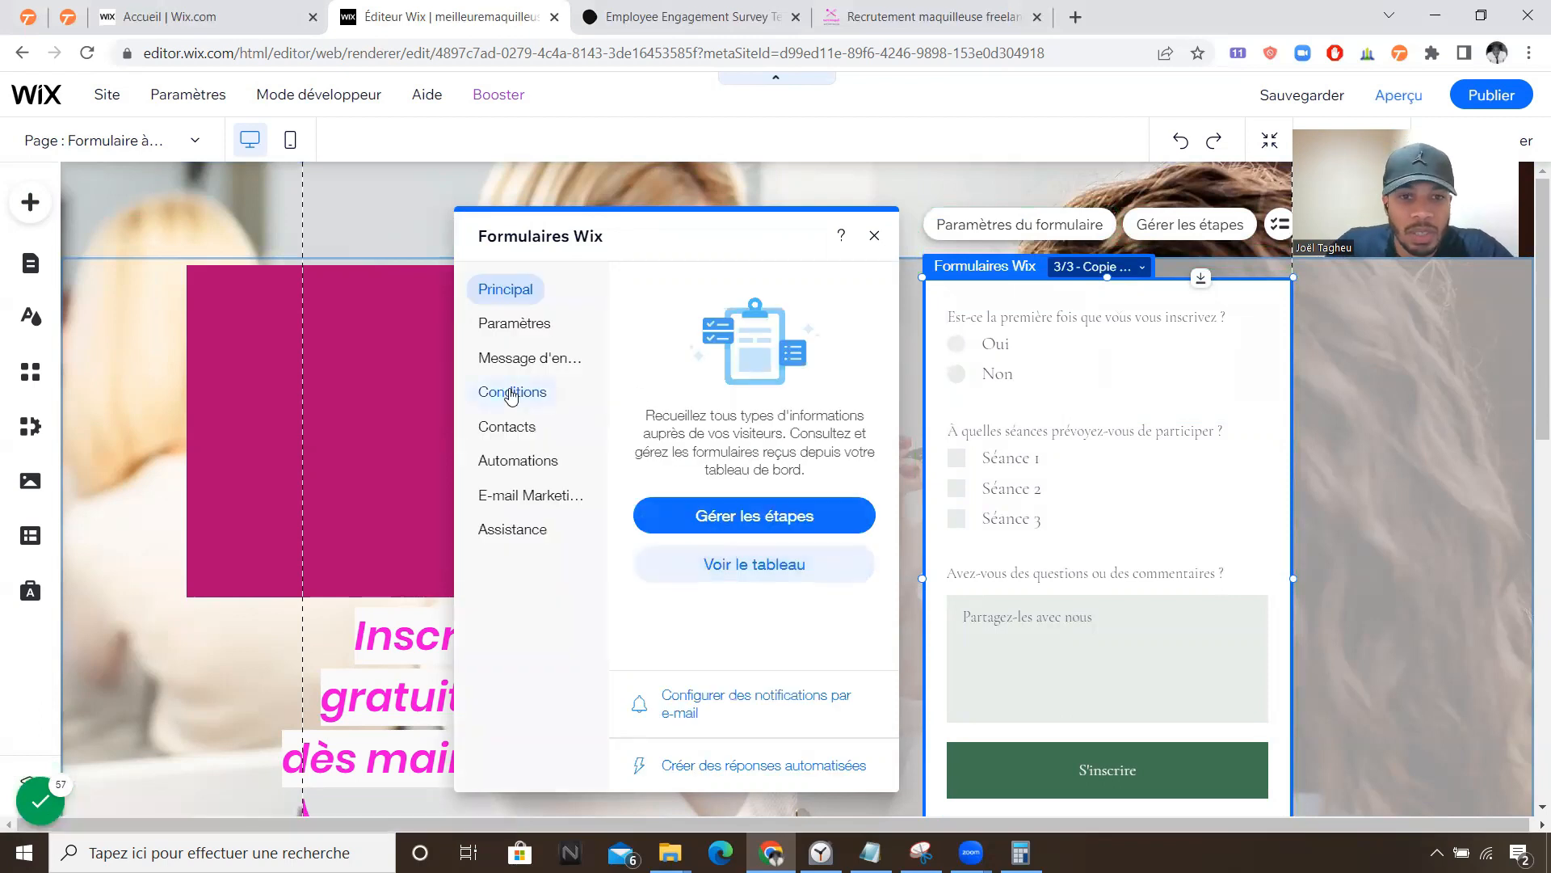
left_click(511, 395)
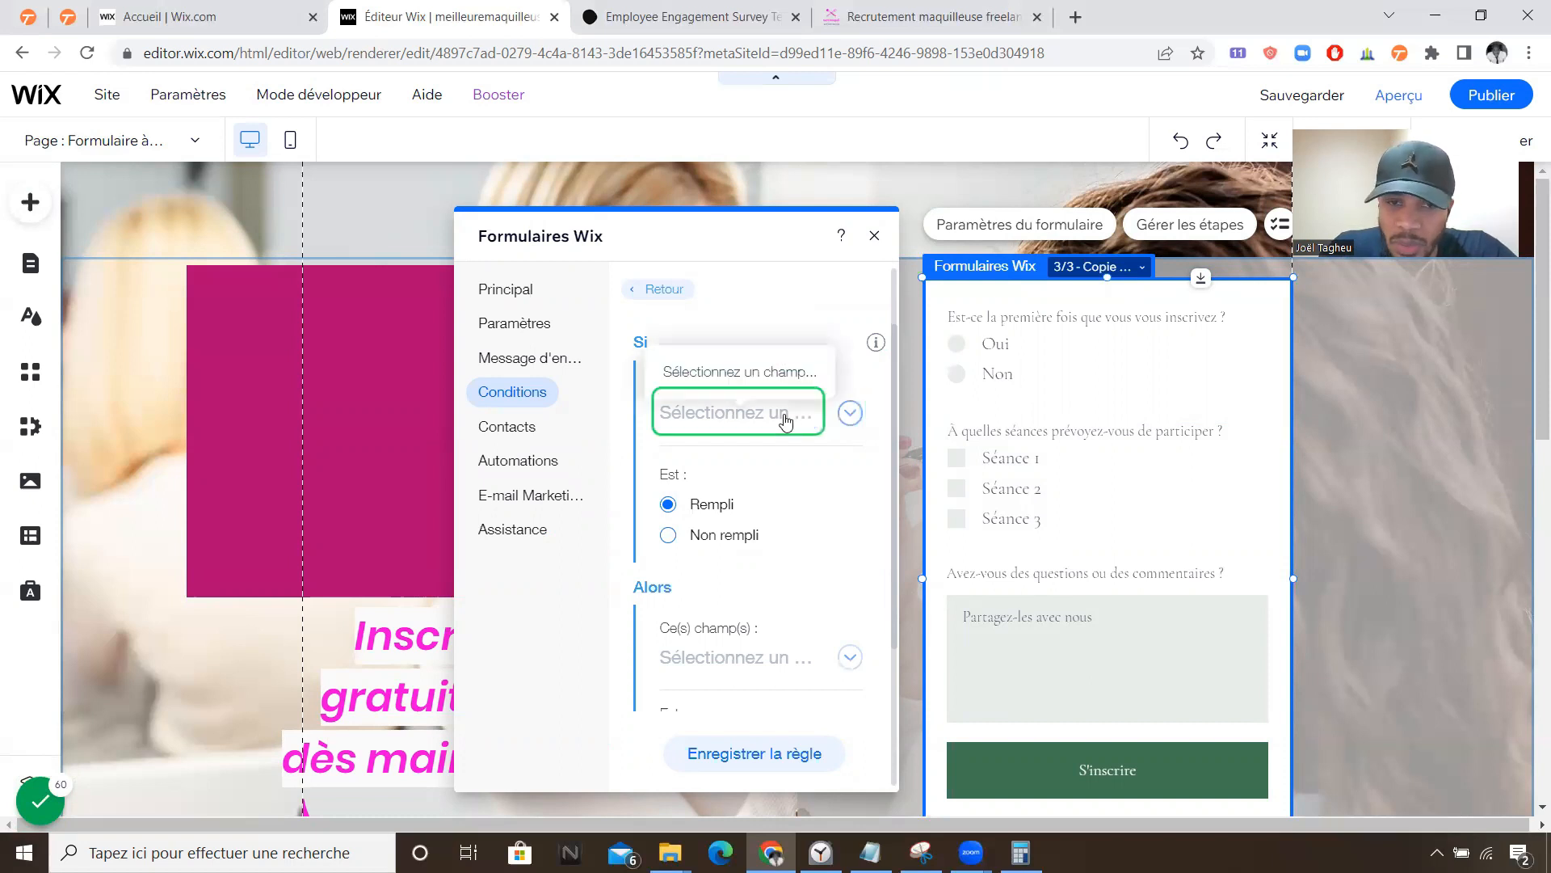
left_click(848, 417)
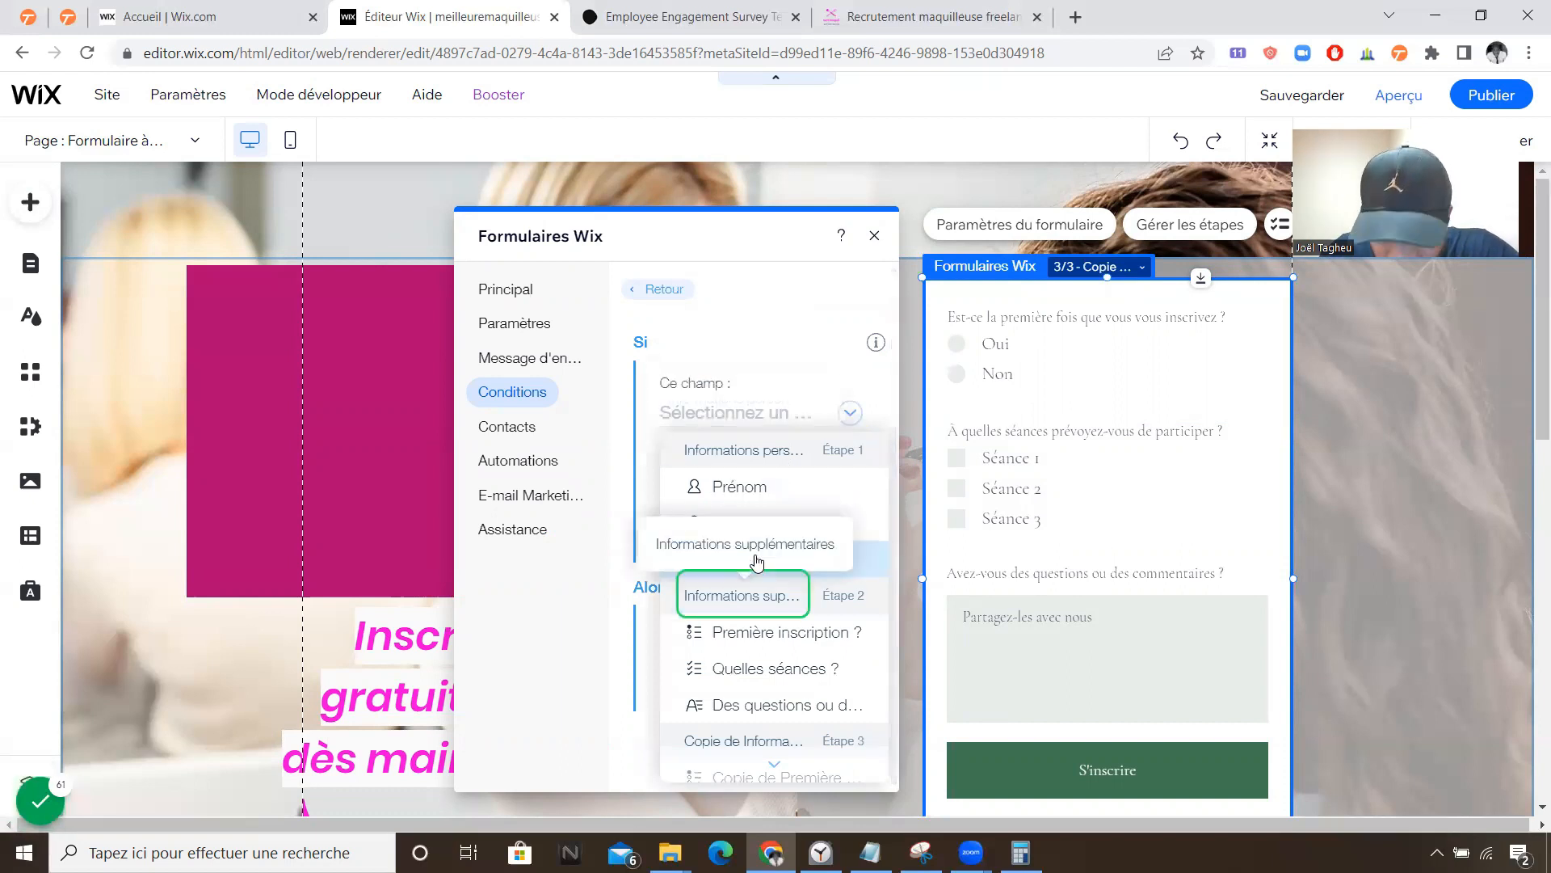
key("Return")
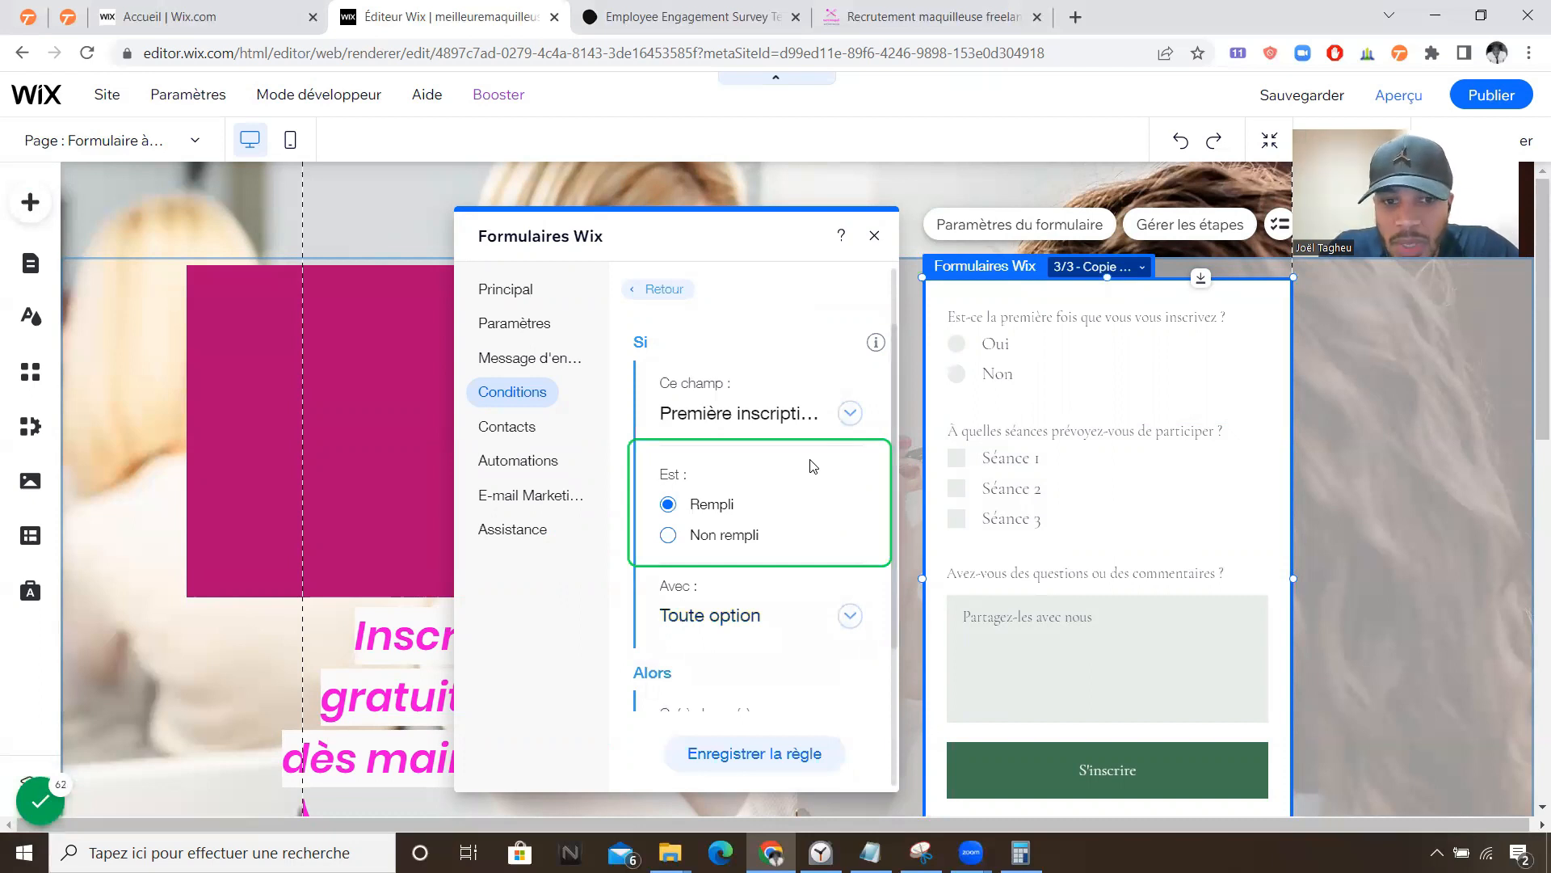
Step: Limit the rule's condition on the first-registration field to the answer Oui only
scroll(833, 476, "down", 1)
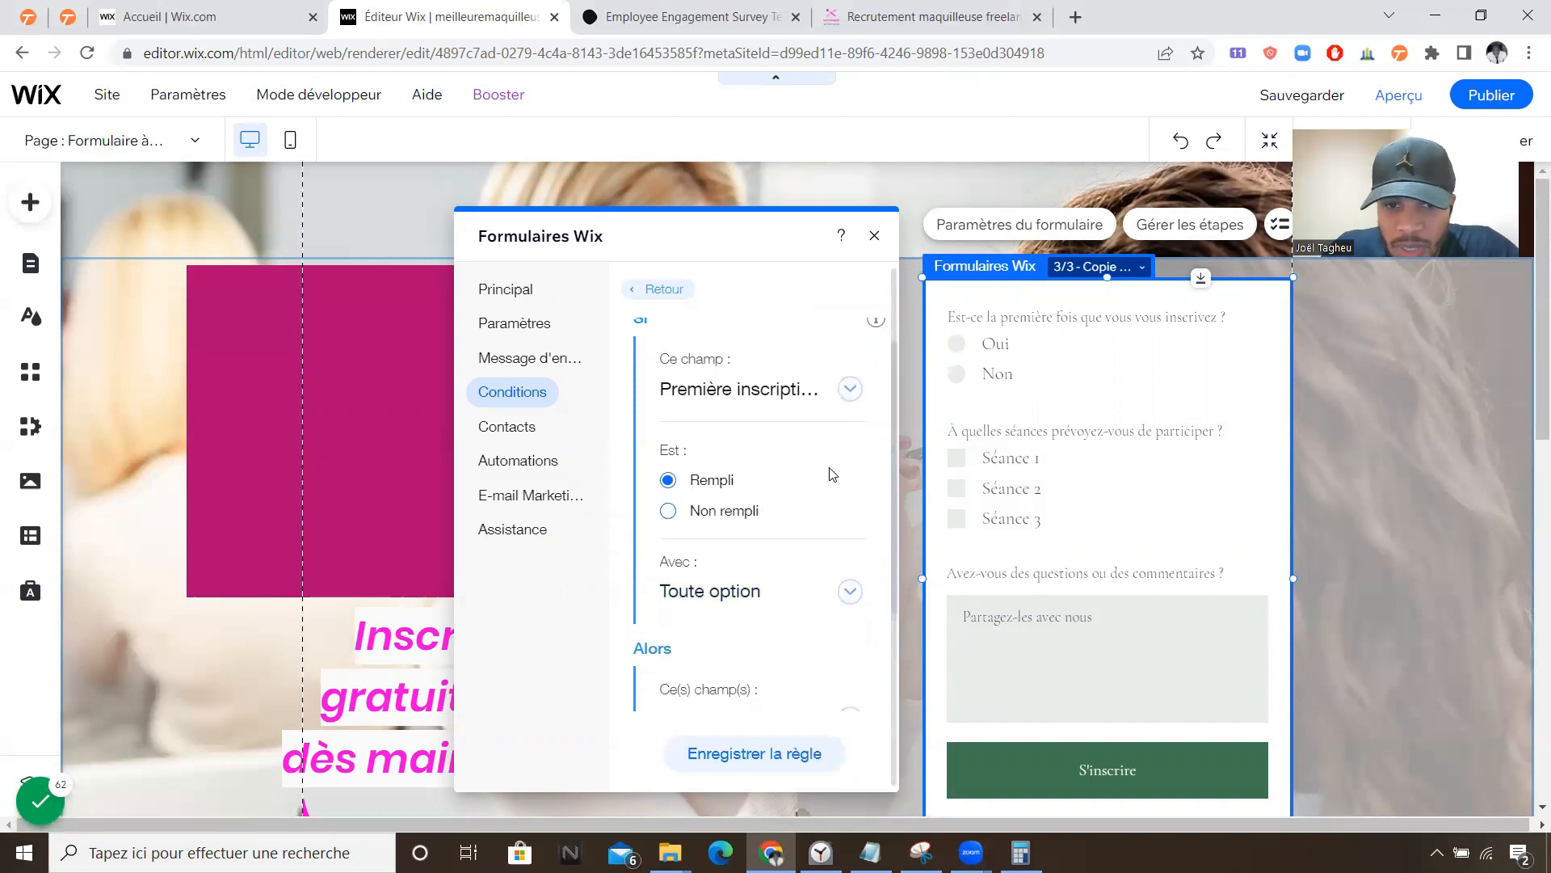
scroll(832, 475, "down", 1)
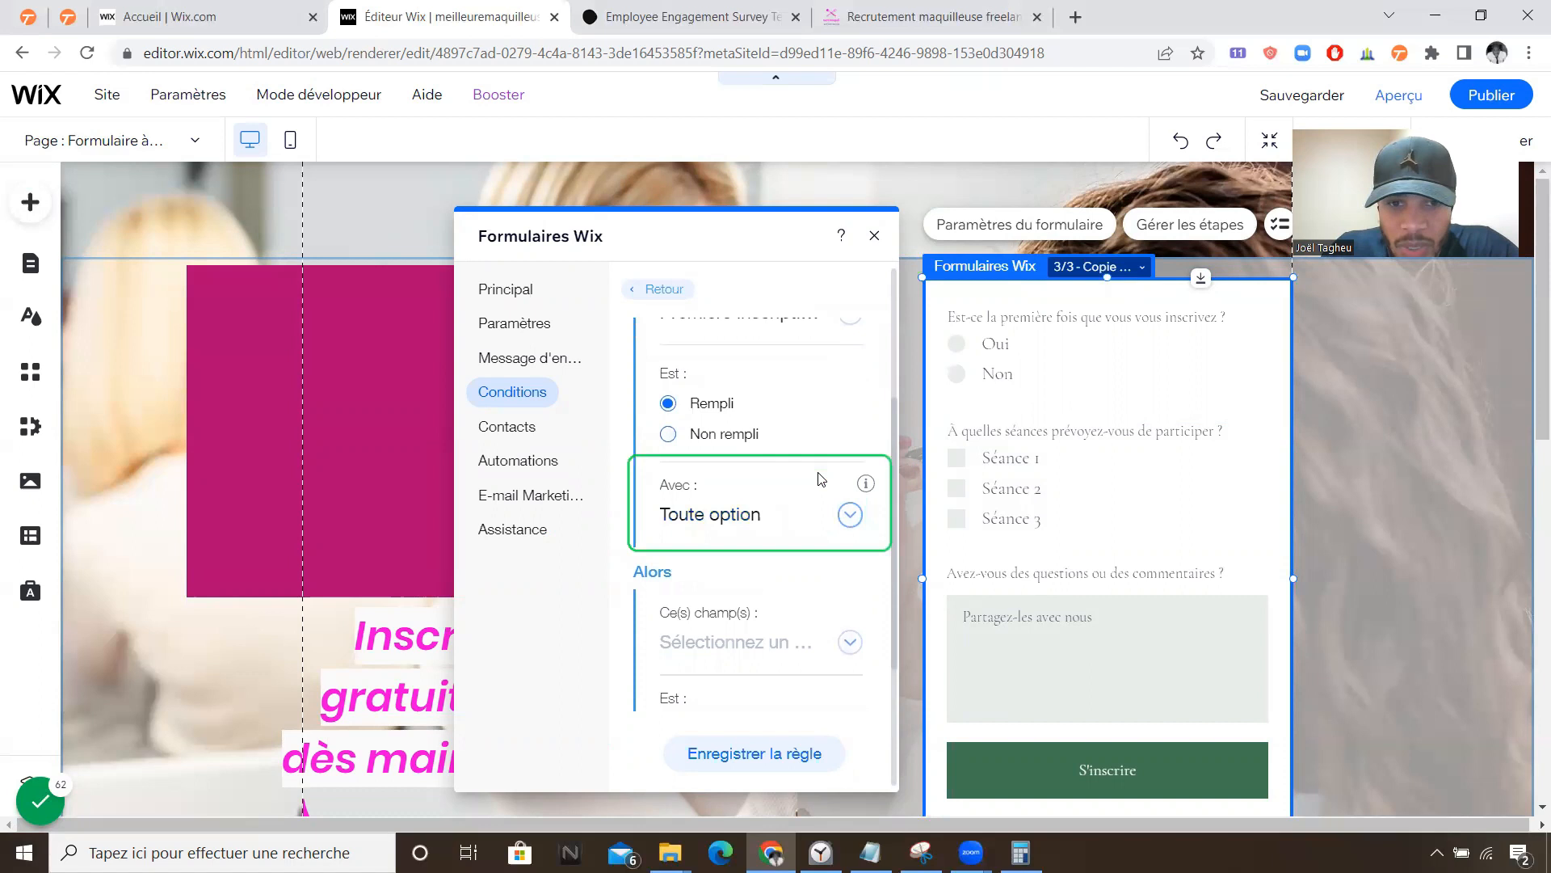
scroll(820, 479, "down", 1)
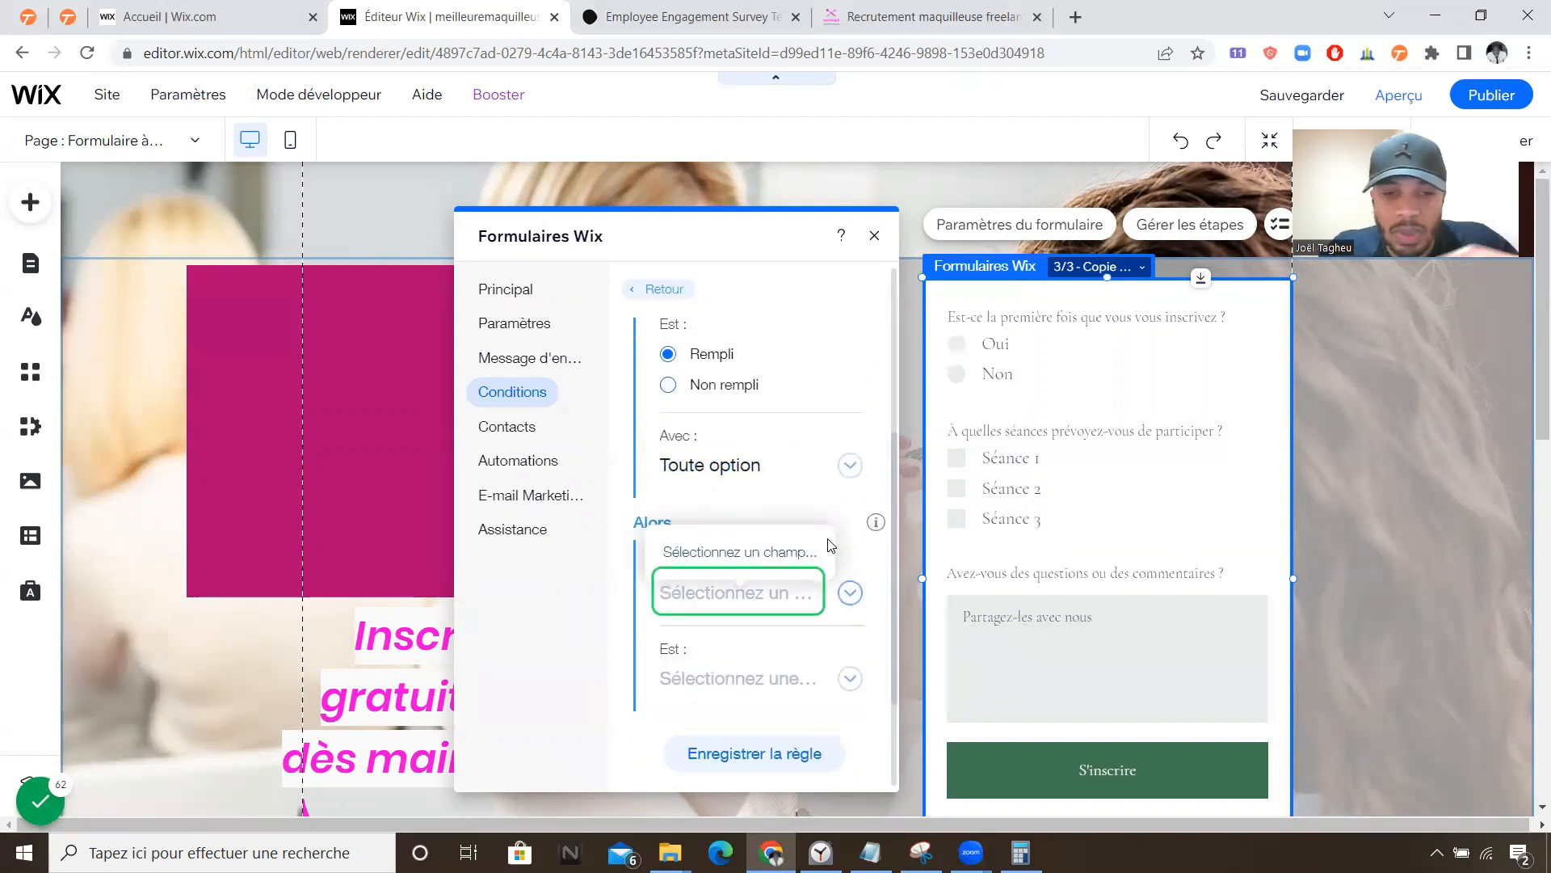
scroll(789, 496, "up", 2)
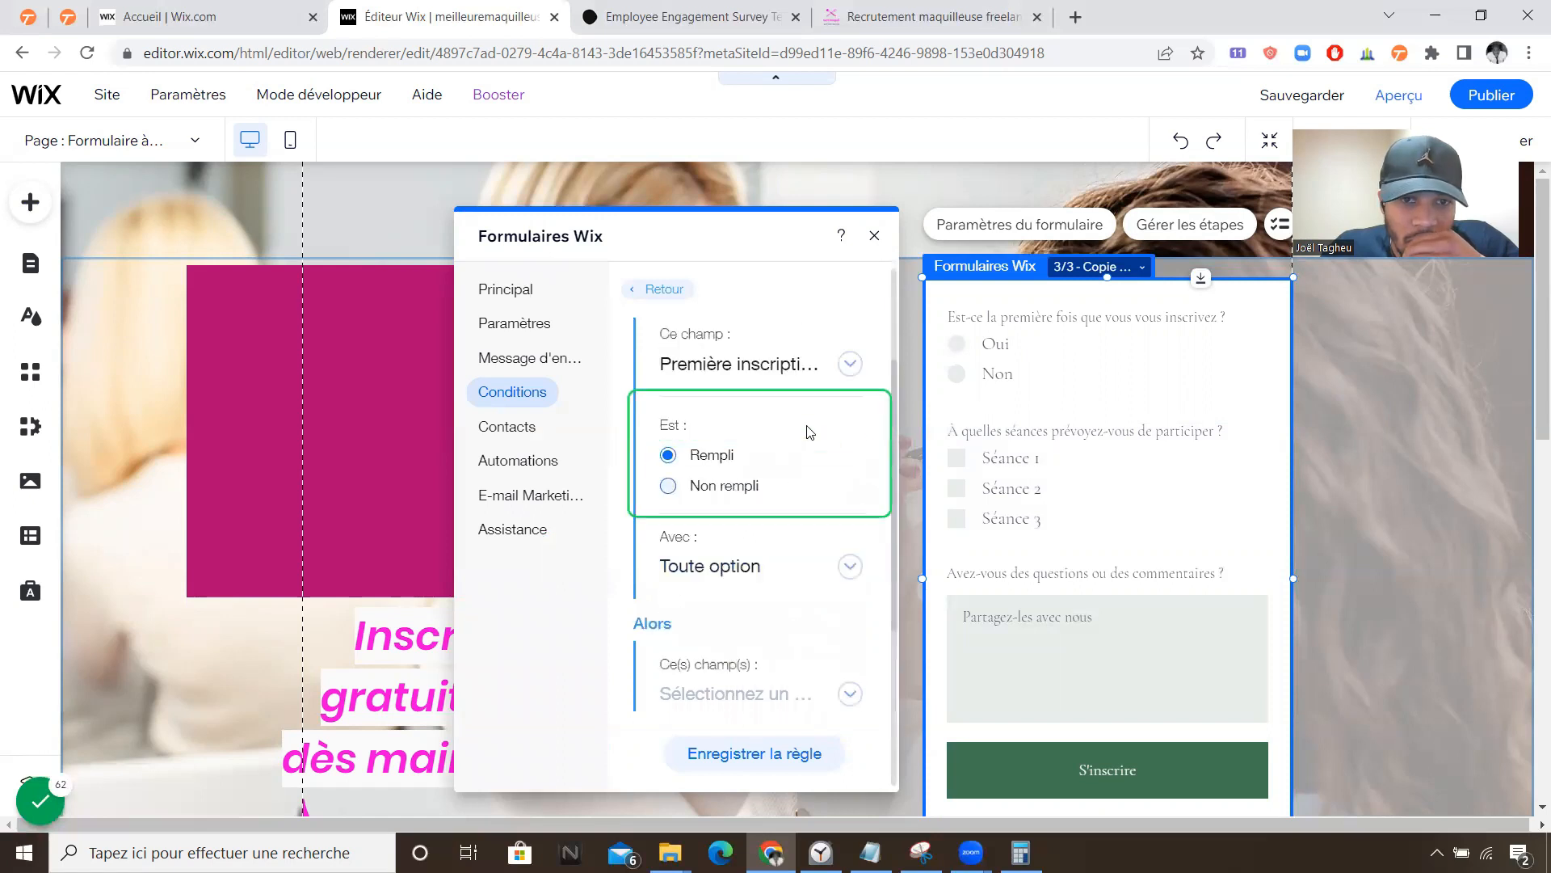
left_click(848, 565)
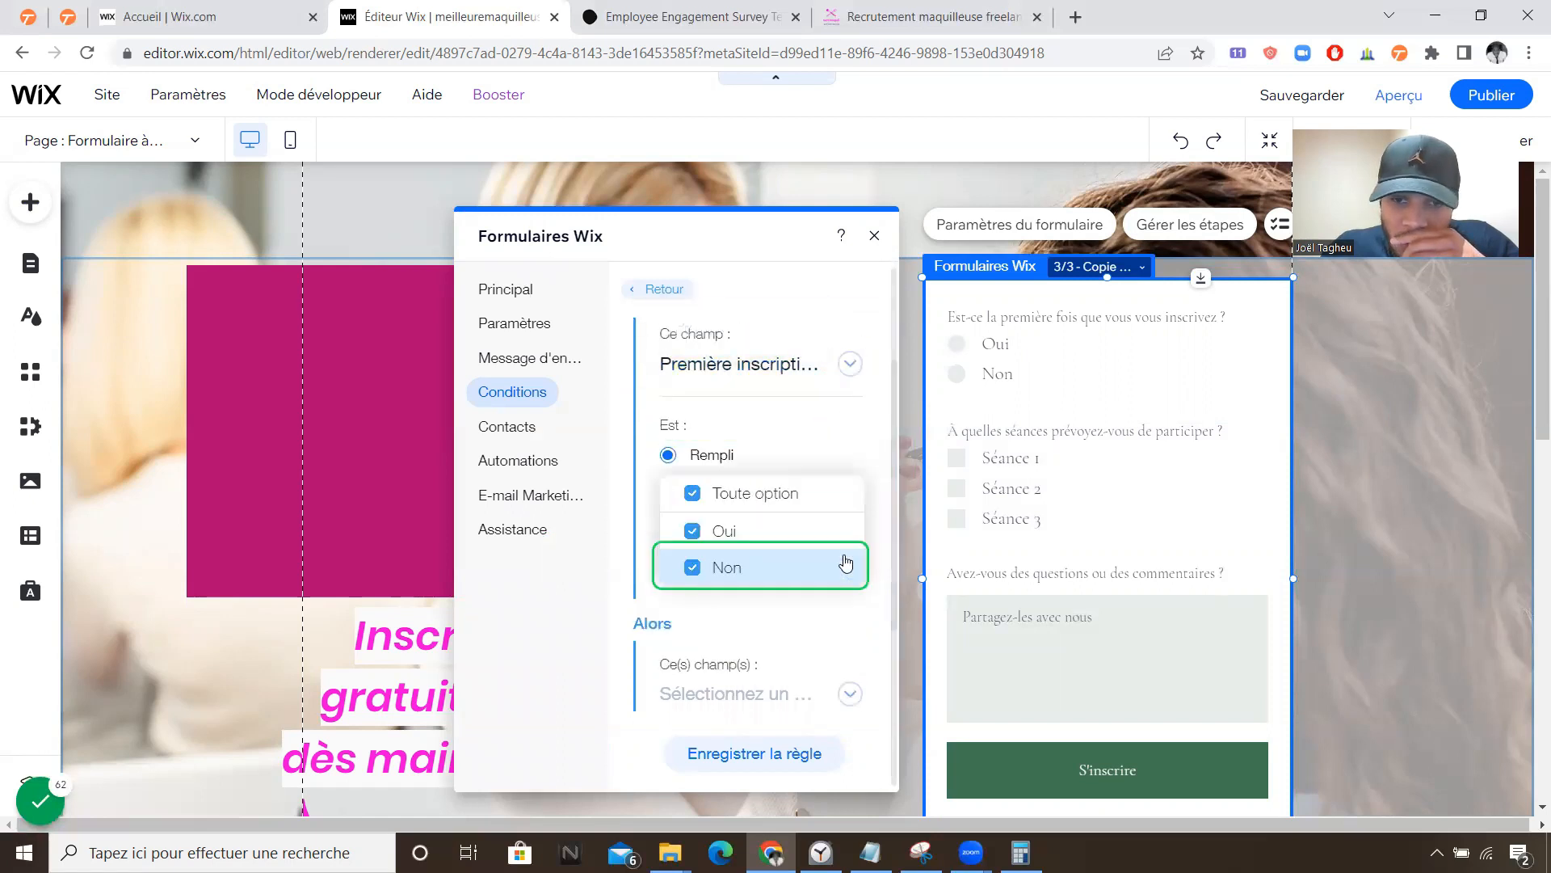
left_click(774, 496)
left_click(758, 541)
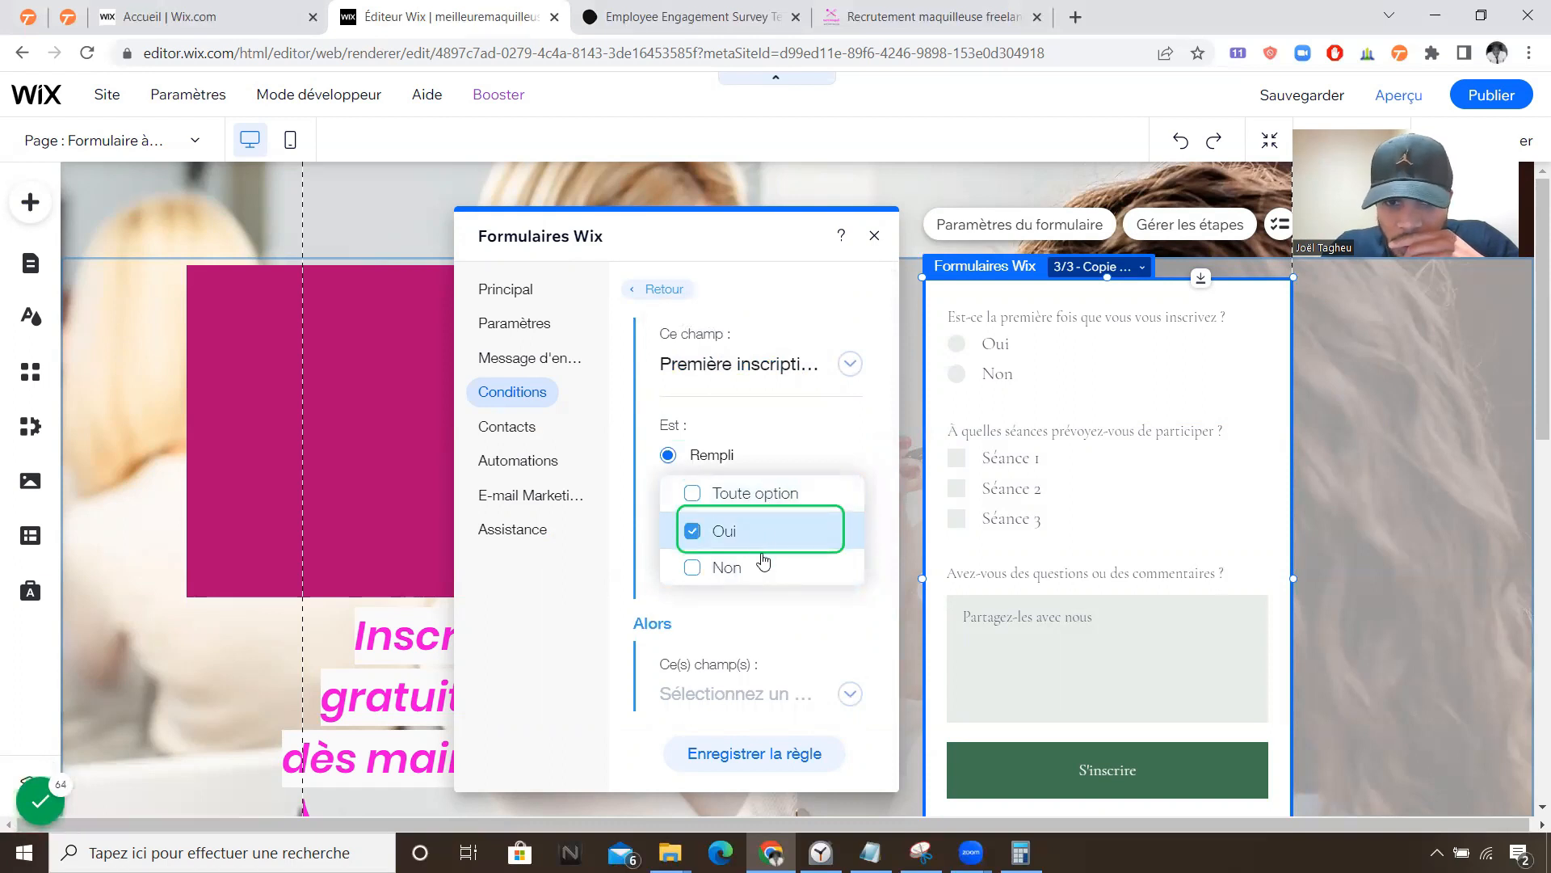
left_click(760, 650)
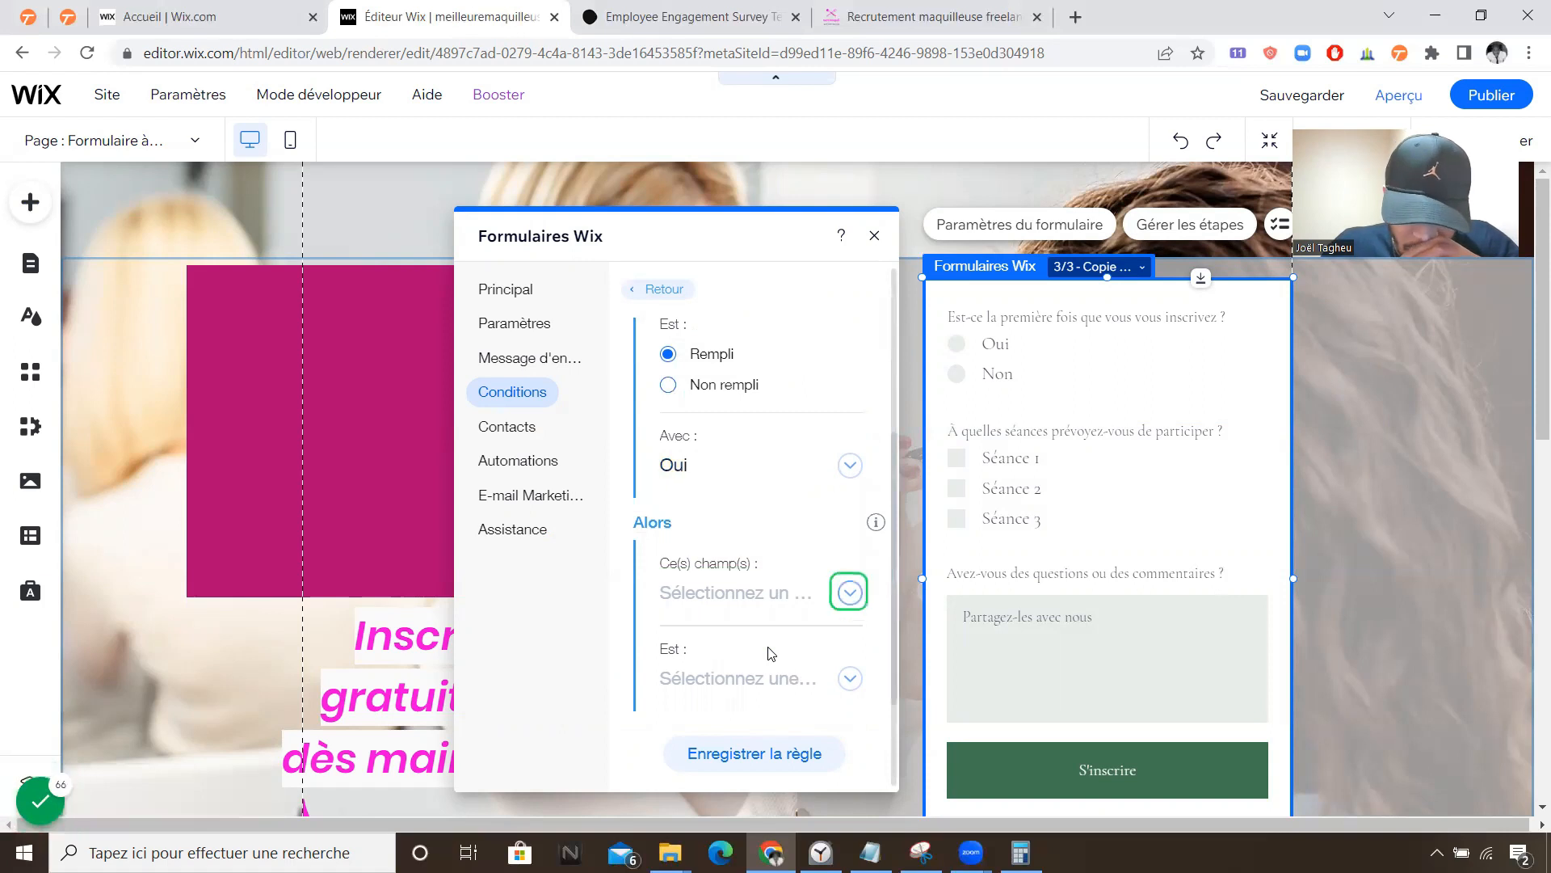
Step: Set the rule's outcome so that the Quelles séances ? field of step 2 is Affiché
left_click(768, 648)
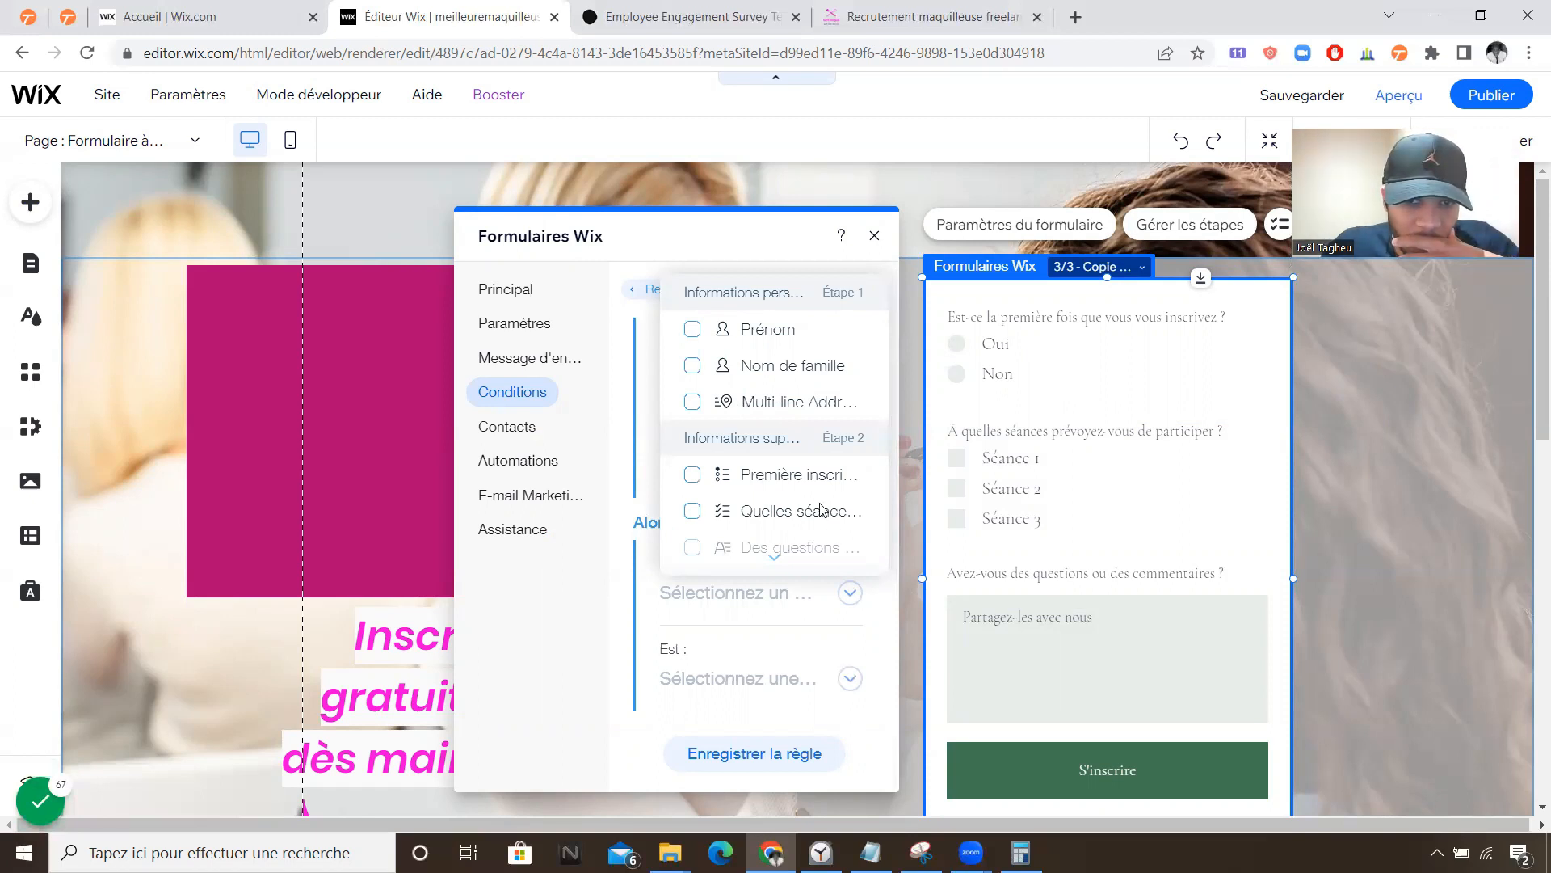
scroll(820, 509, "down", 1)
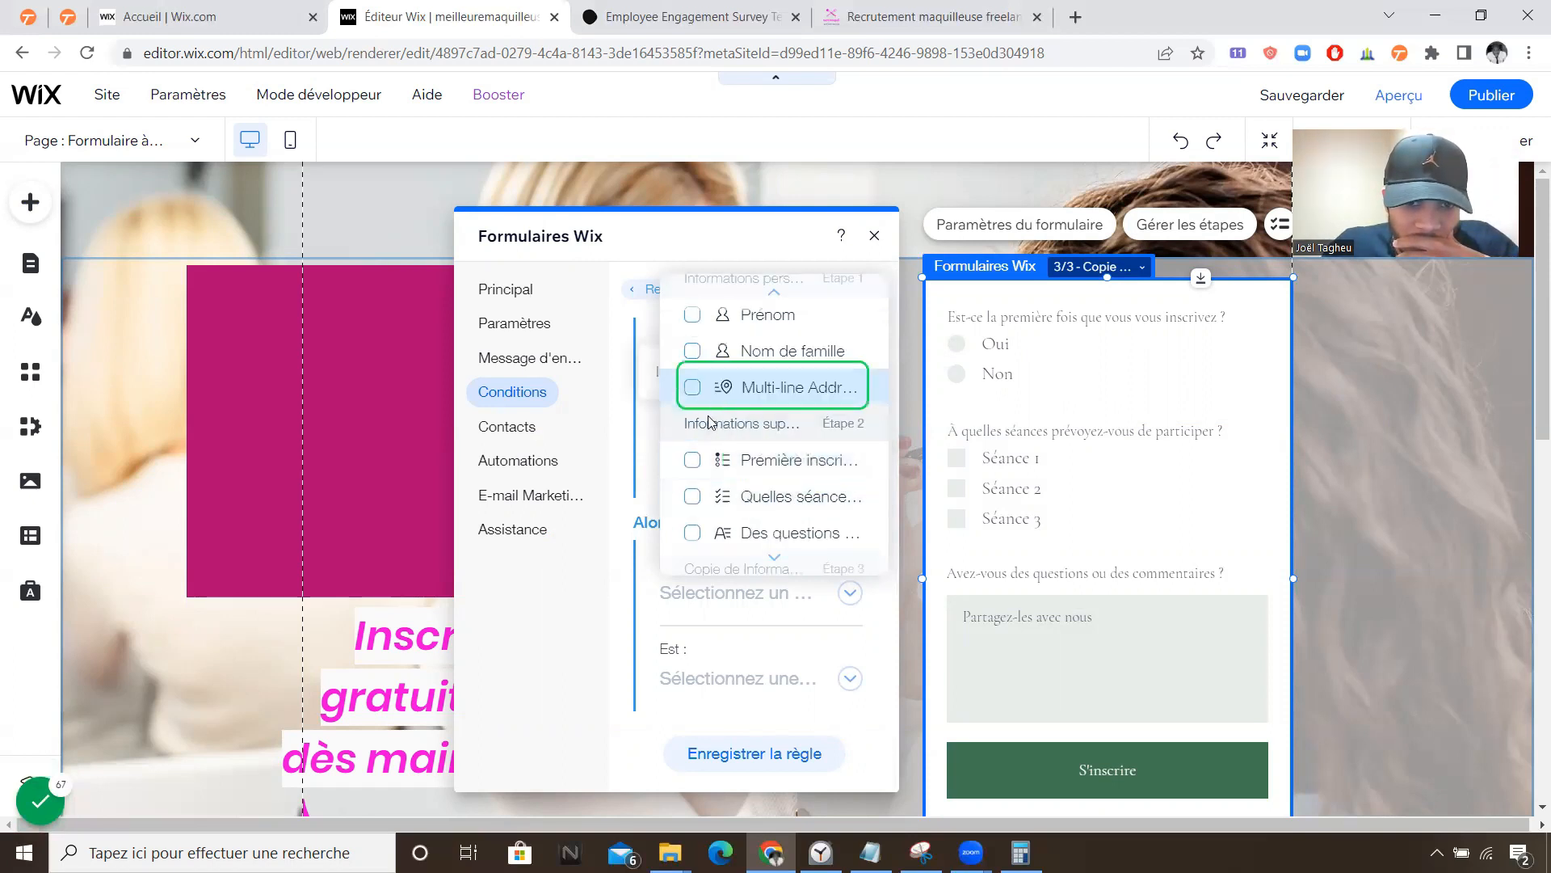
scroll(775, 452, "down", 3)
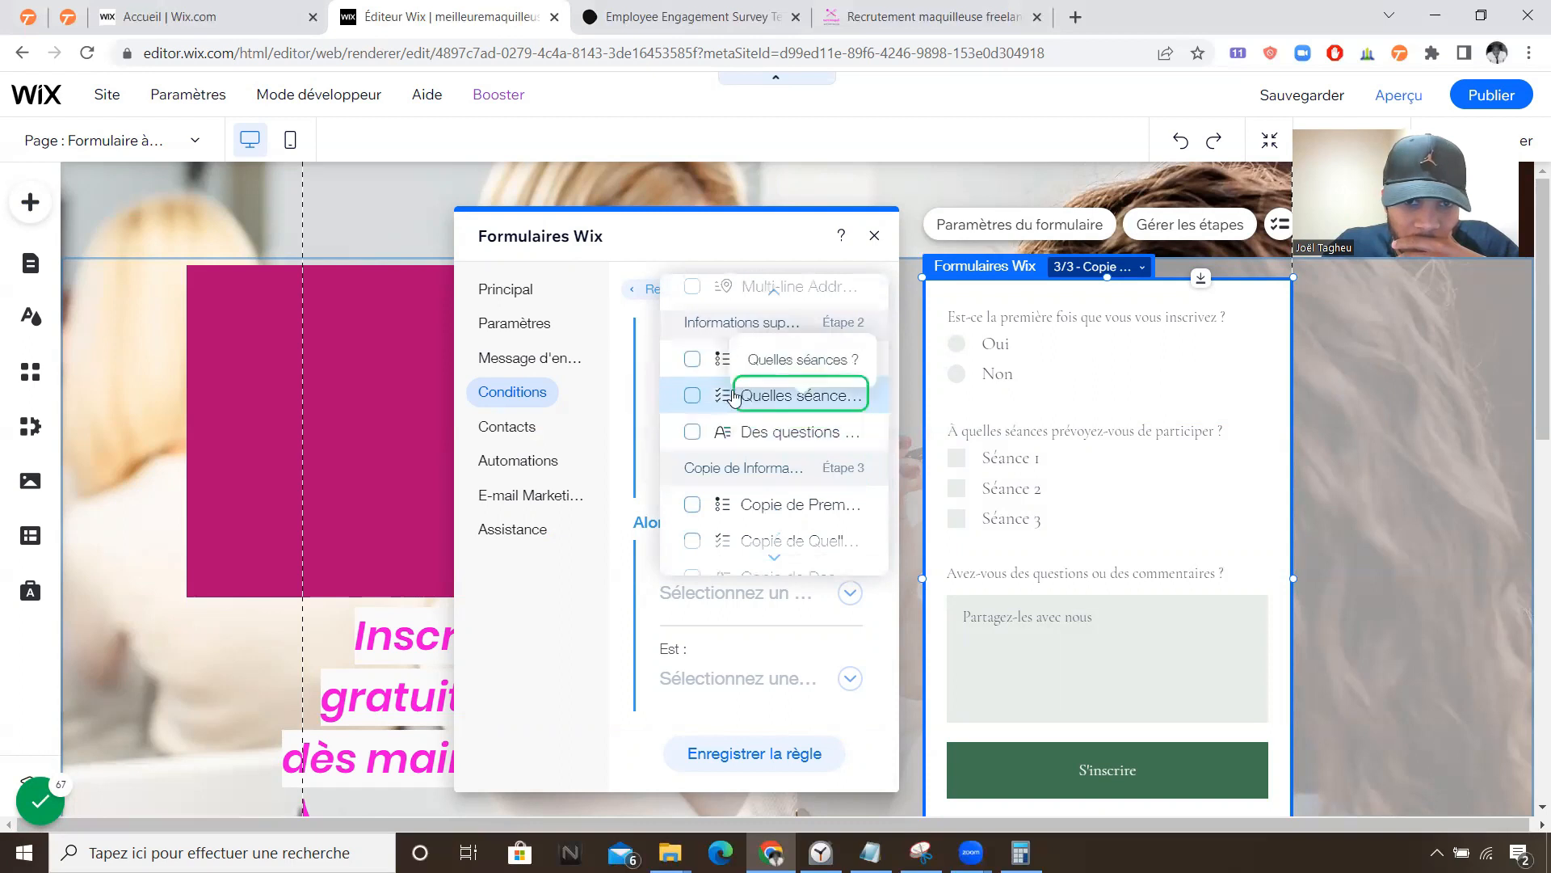
left_click(690, 396)
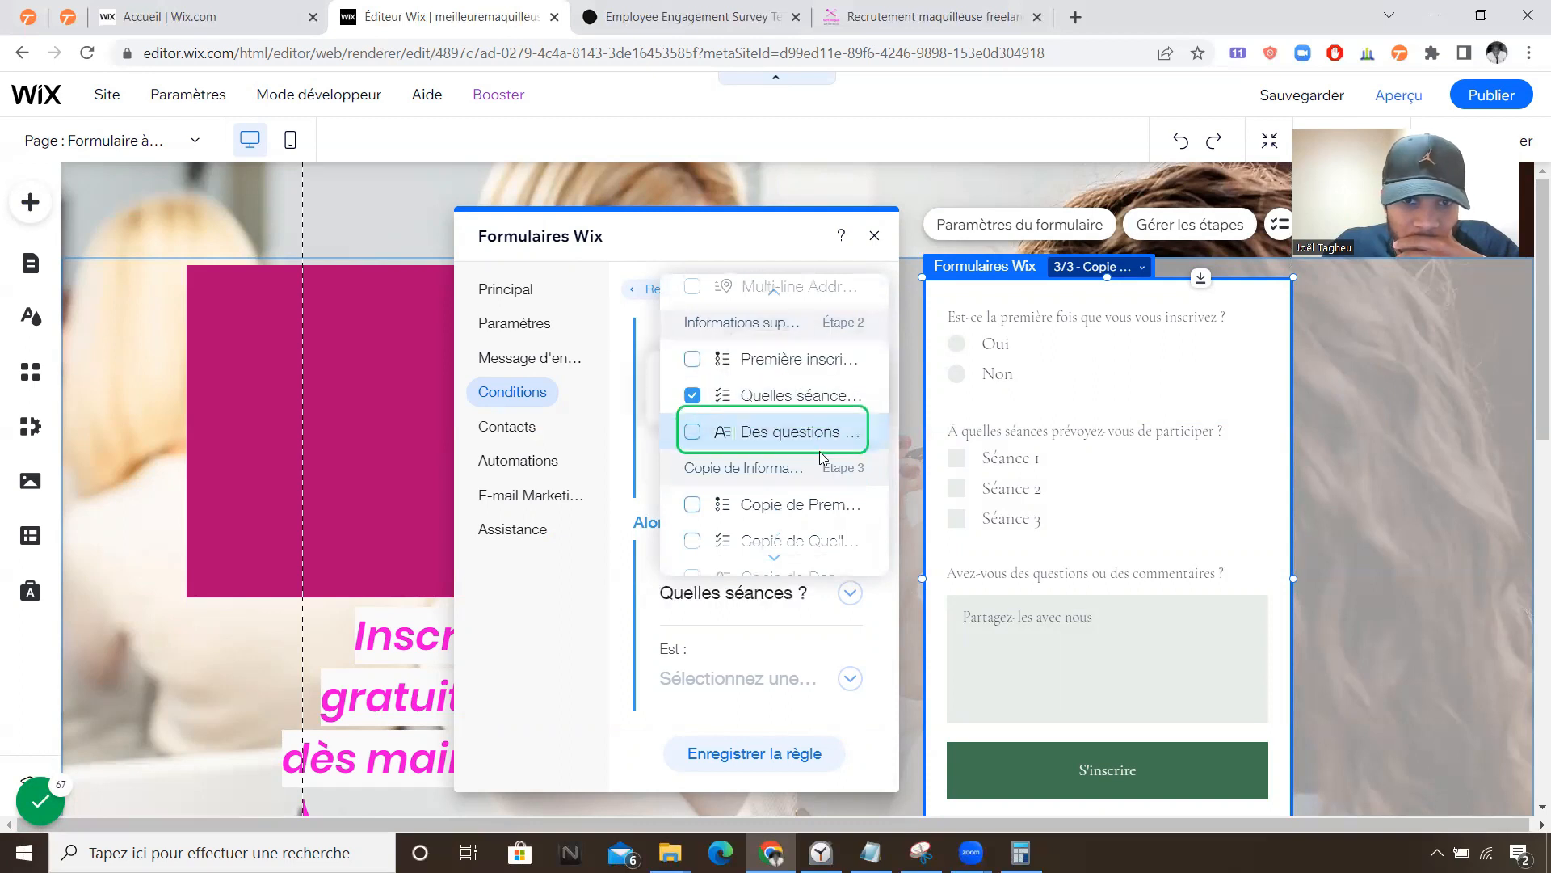
left_click(850, 681)
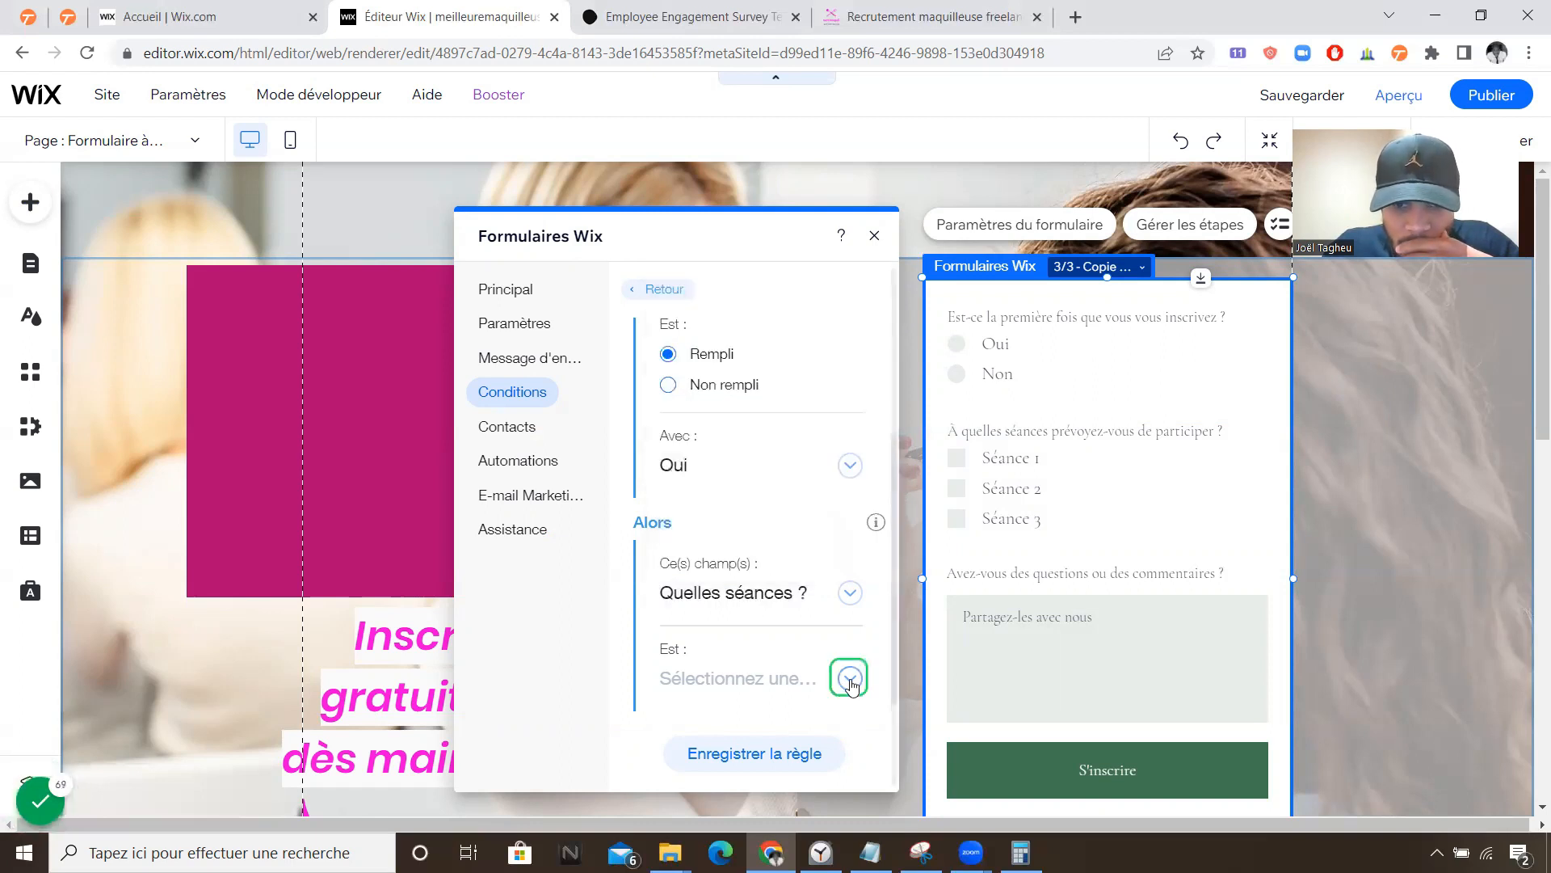
left_click(850, 681)
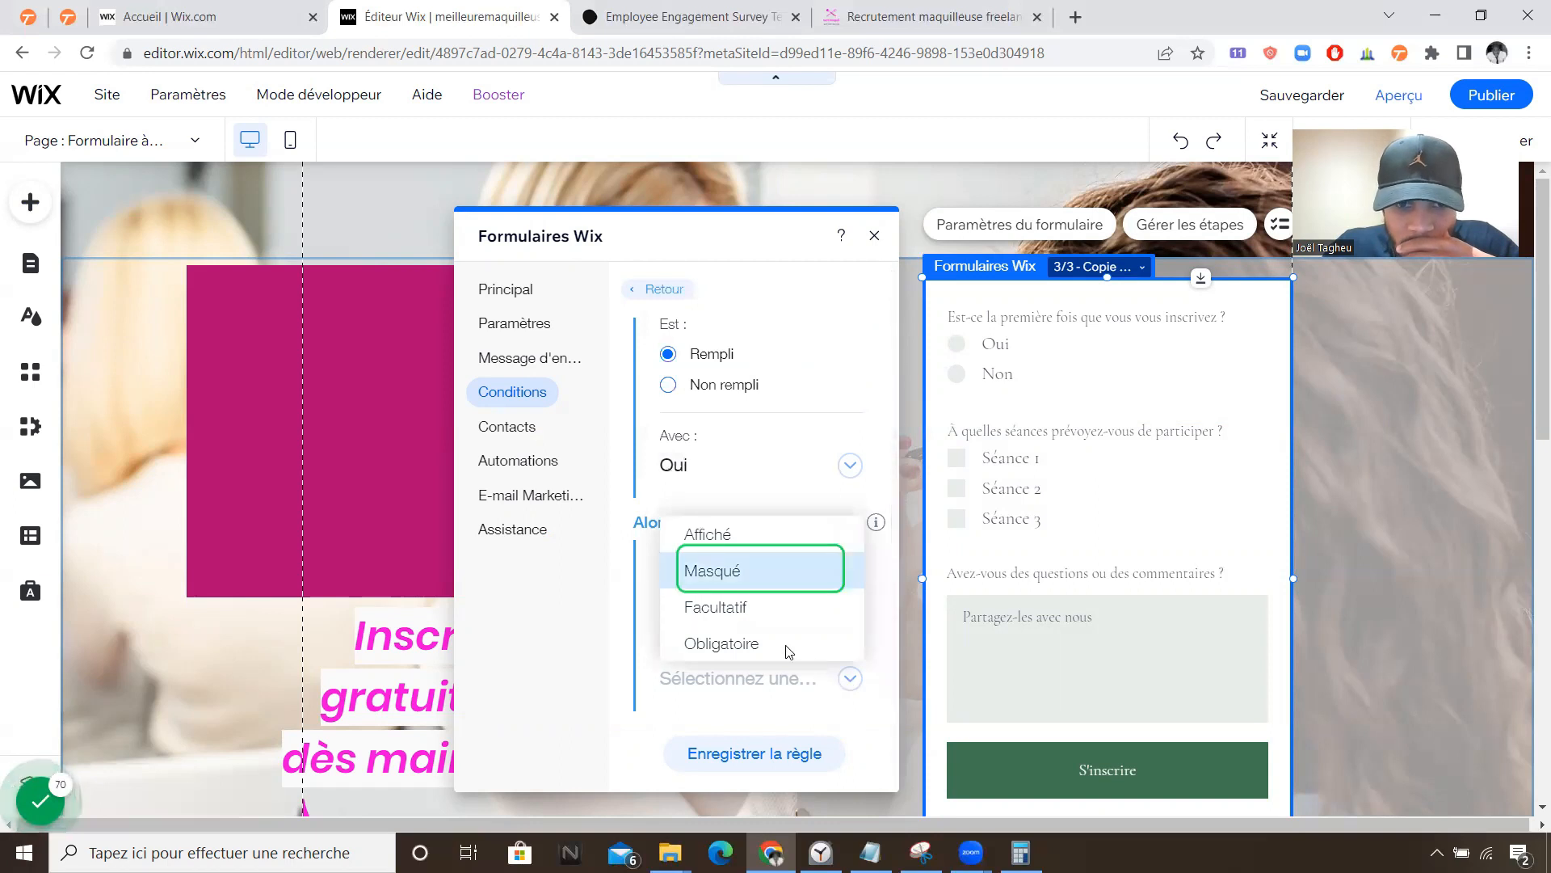
left_click(744, 545)
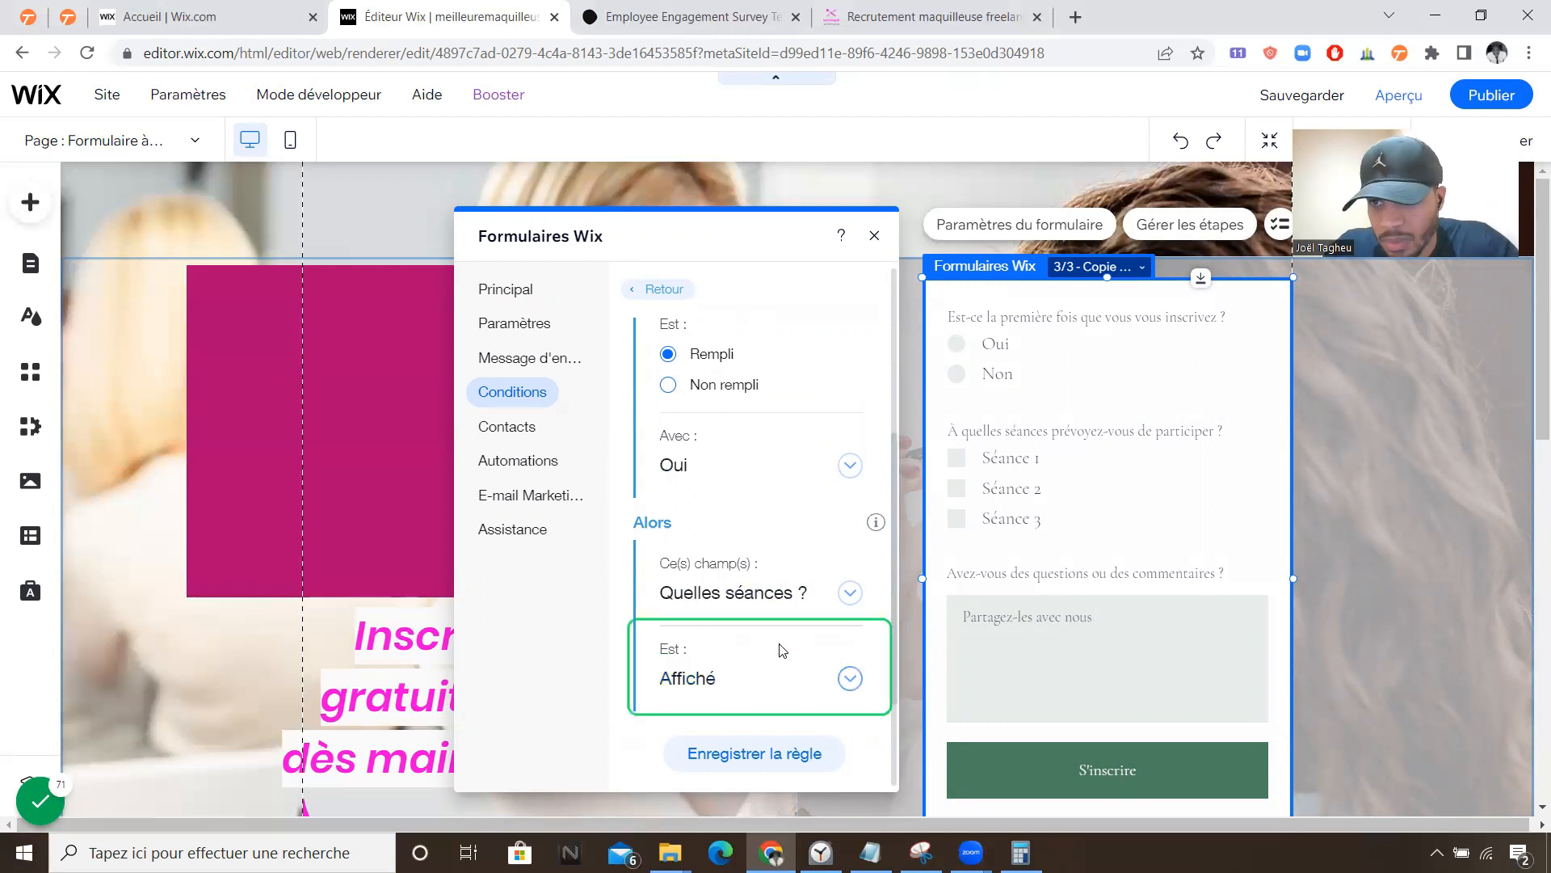
Step: Review the target fields and the field states available for the rule's outcome, and leave the form settings without saving the rule
left_click(850, 593)
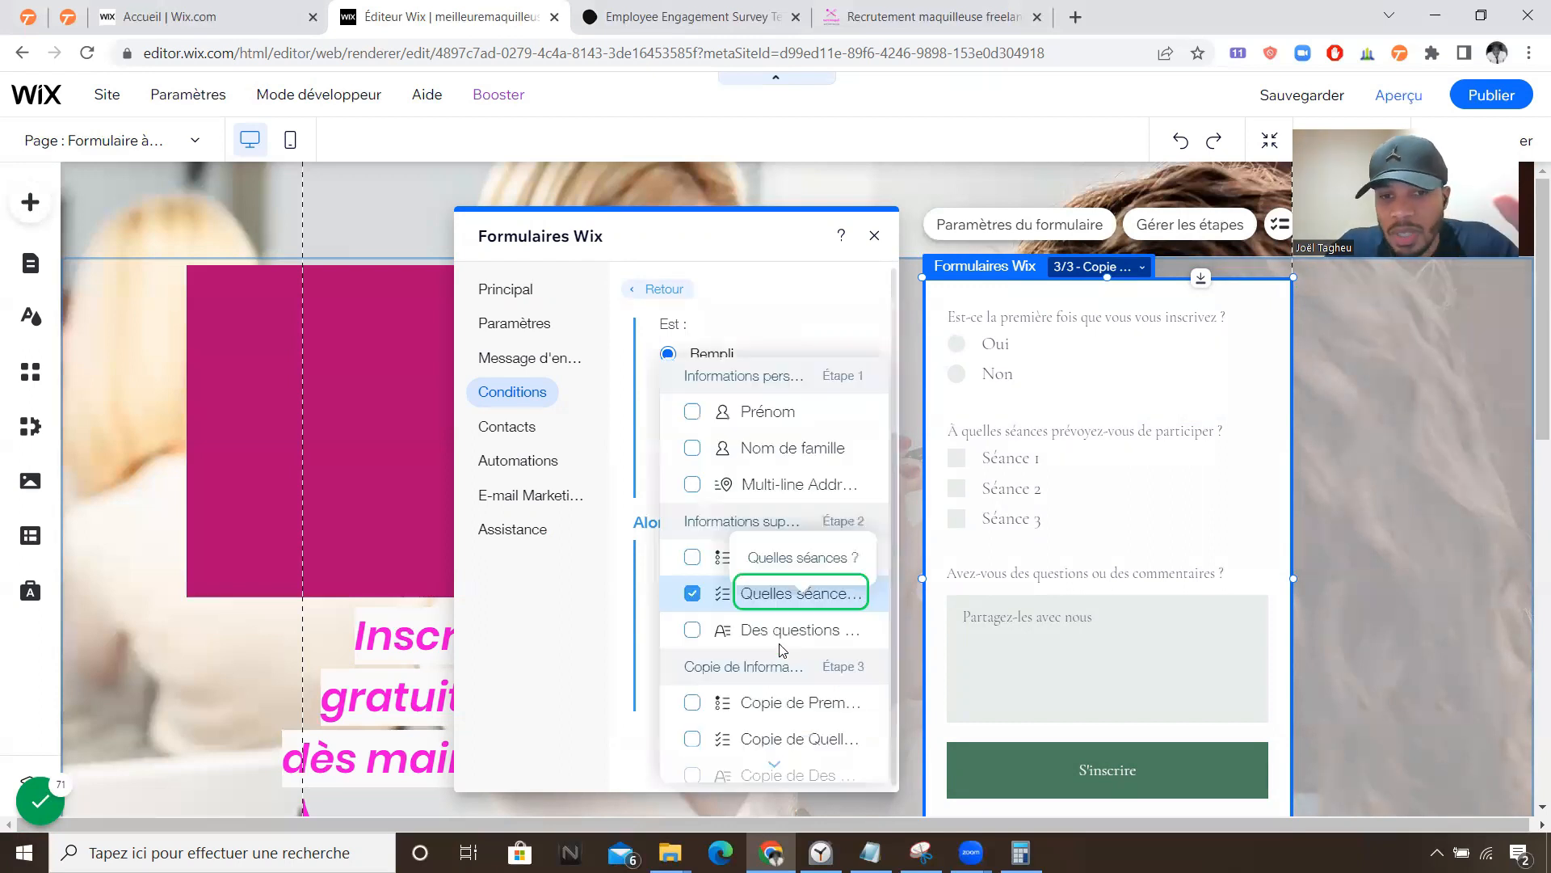
left_click(590, 658)
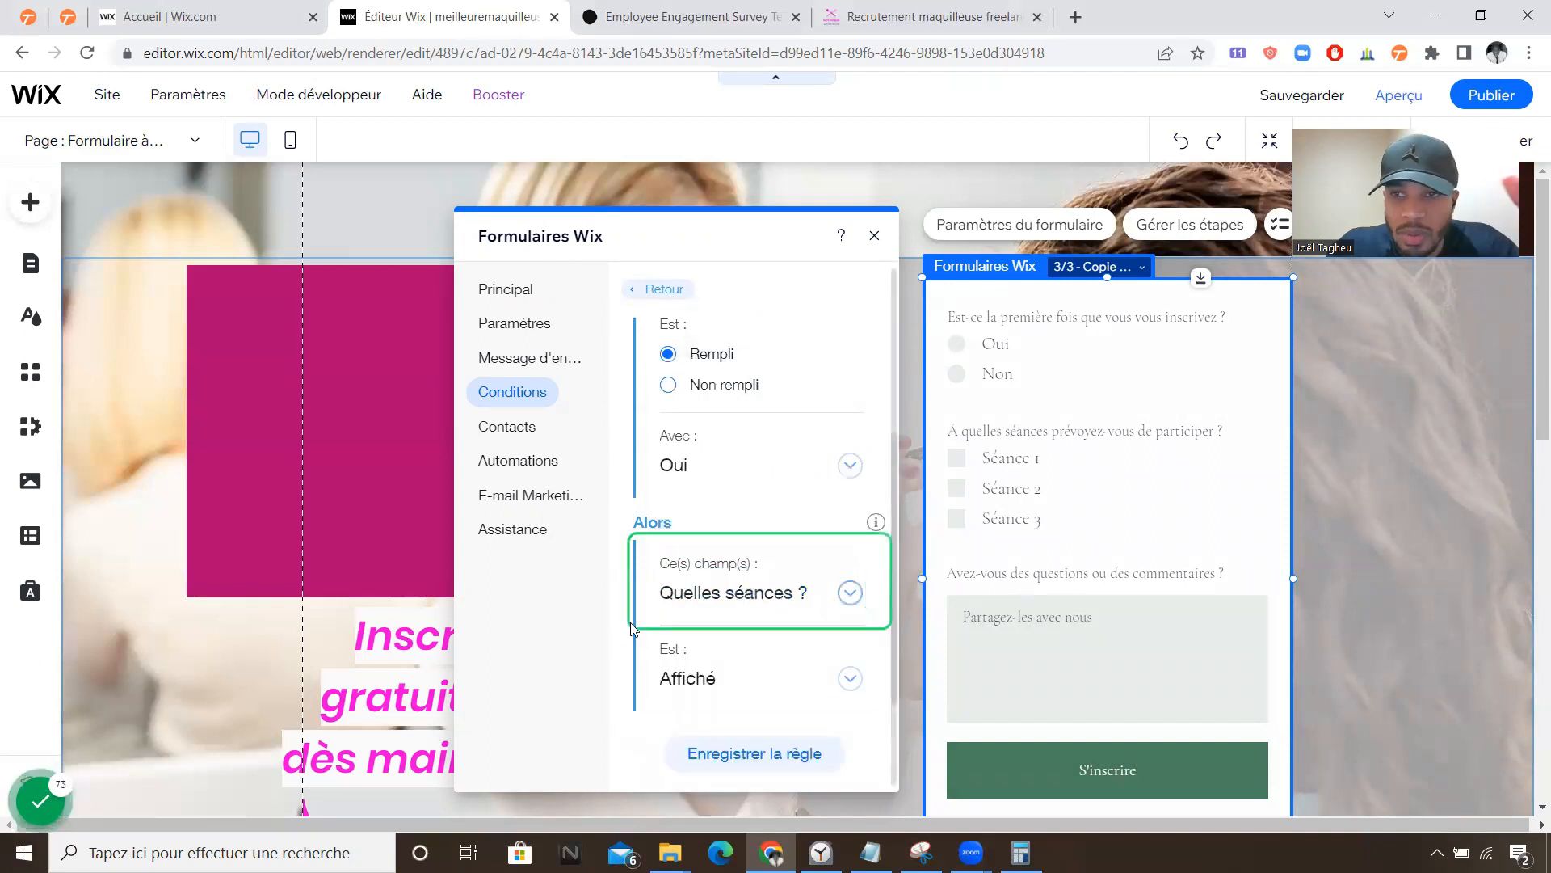
left_click(850, 680)
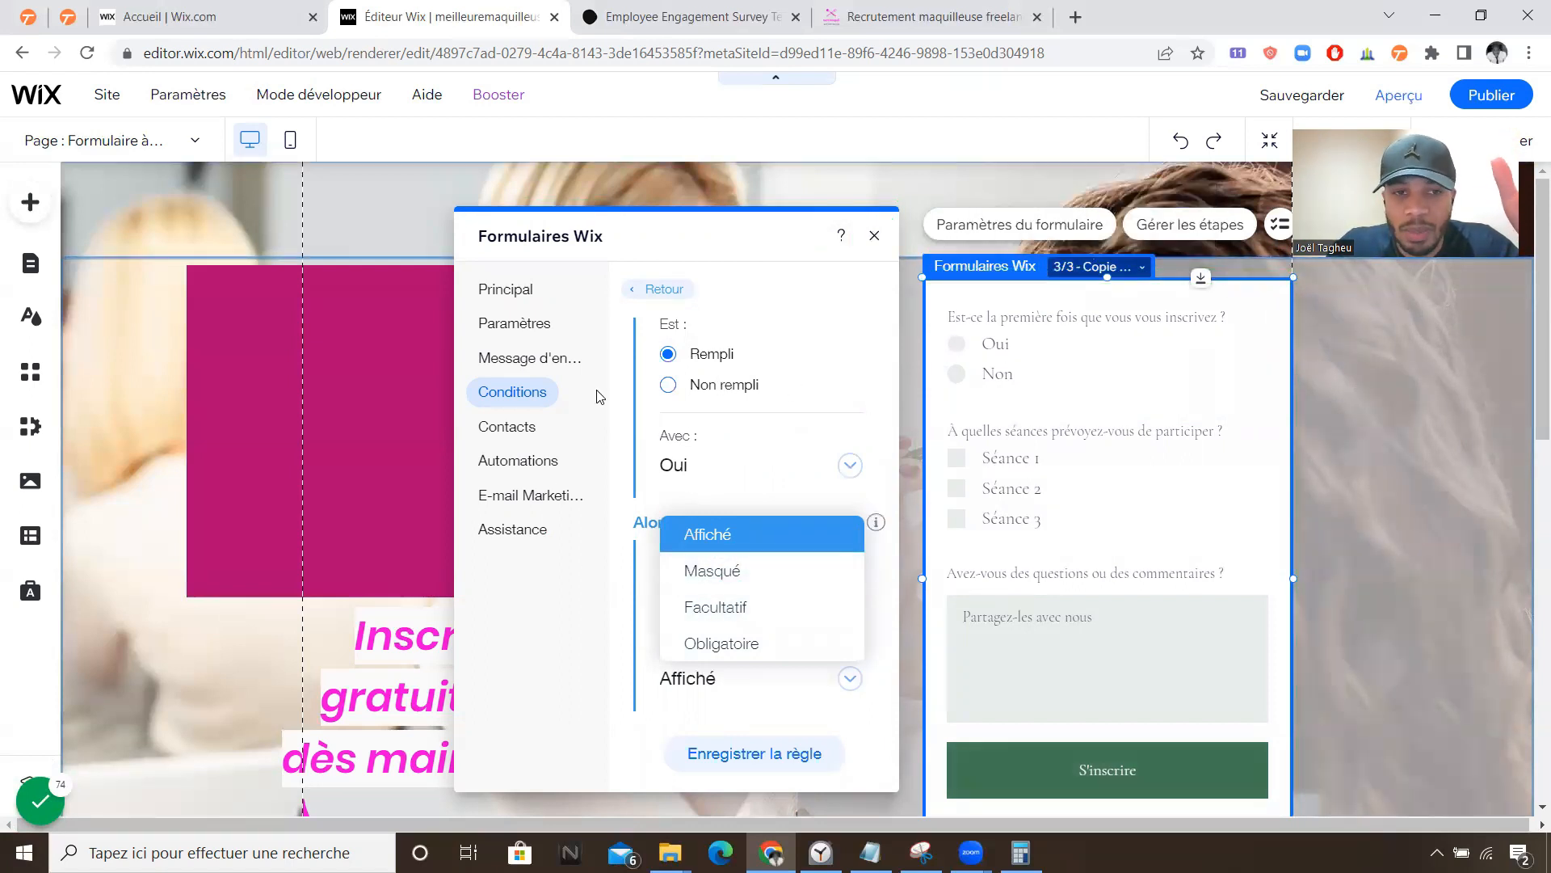
left_click(131, 448)
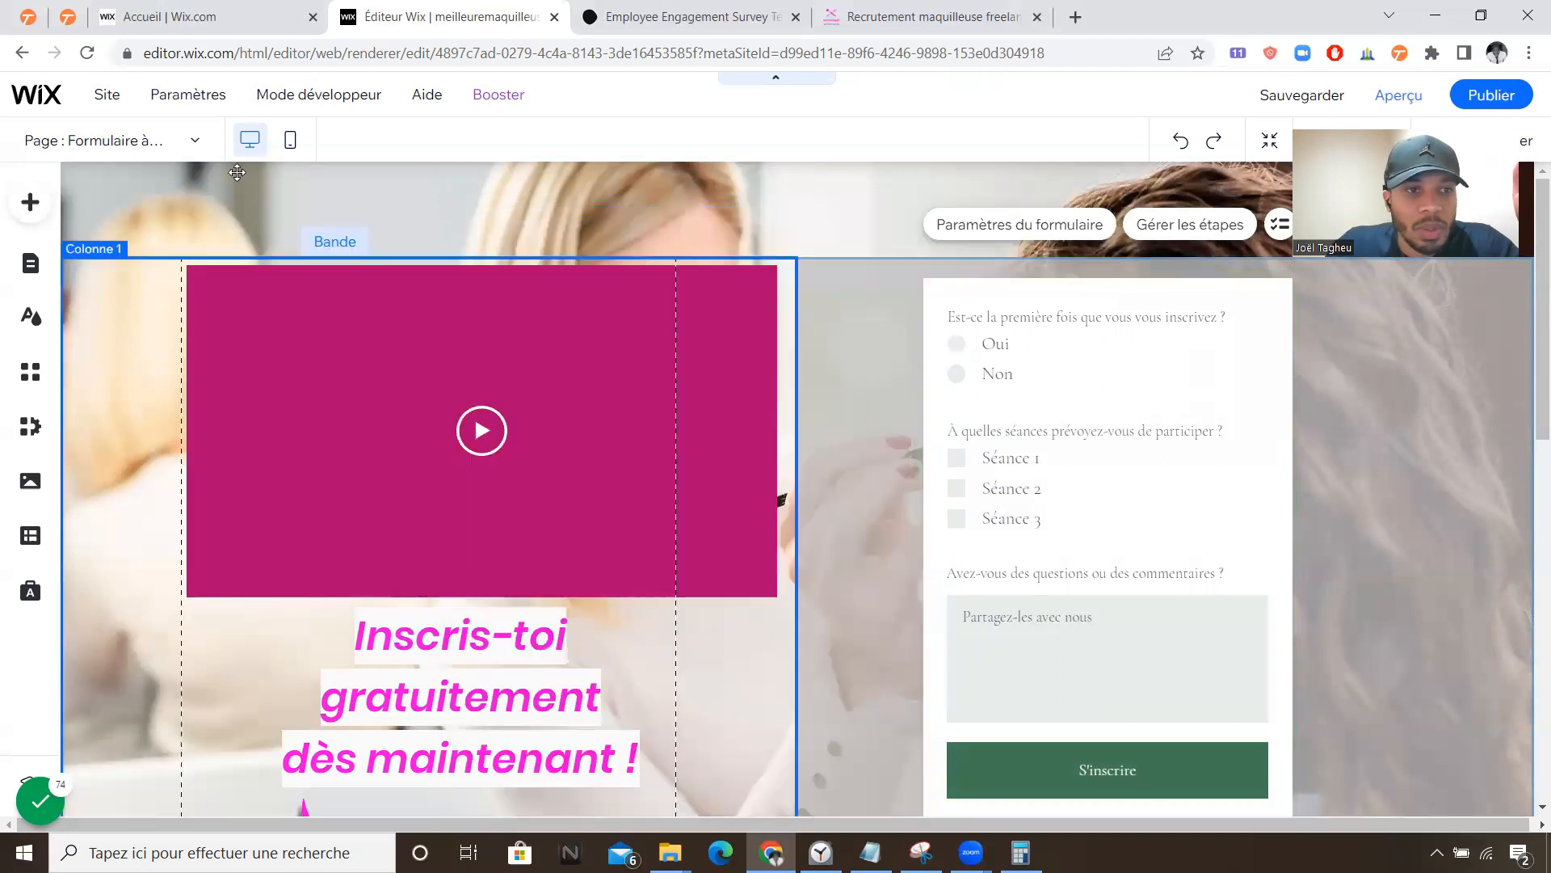
Step: Go to the Recrutement page and display the conditional rules of its form
left_click(194, 140)
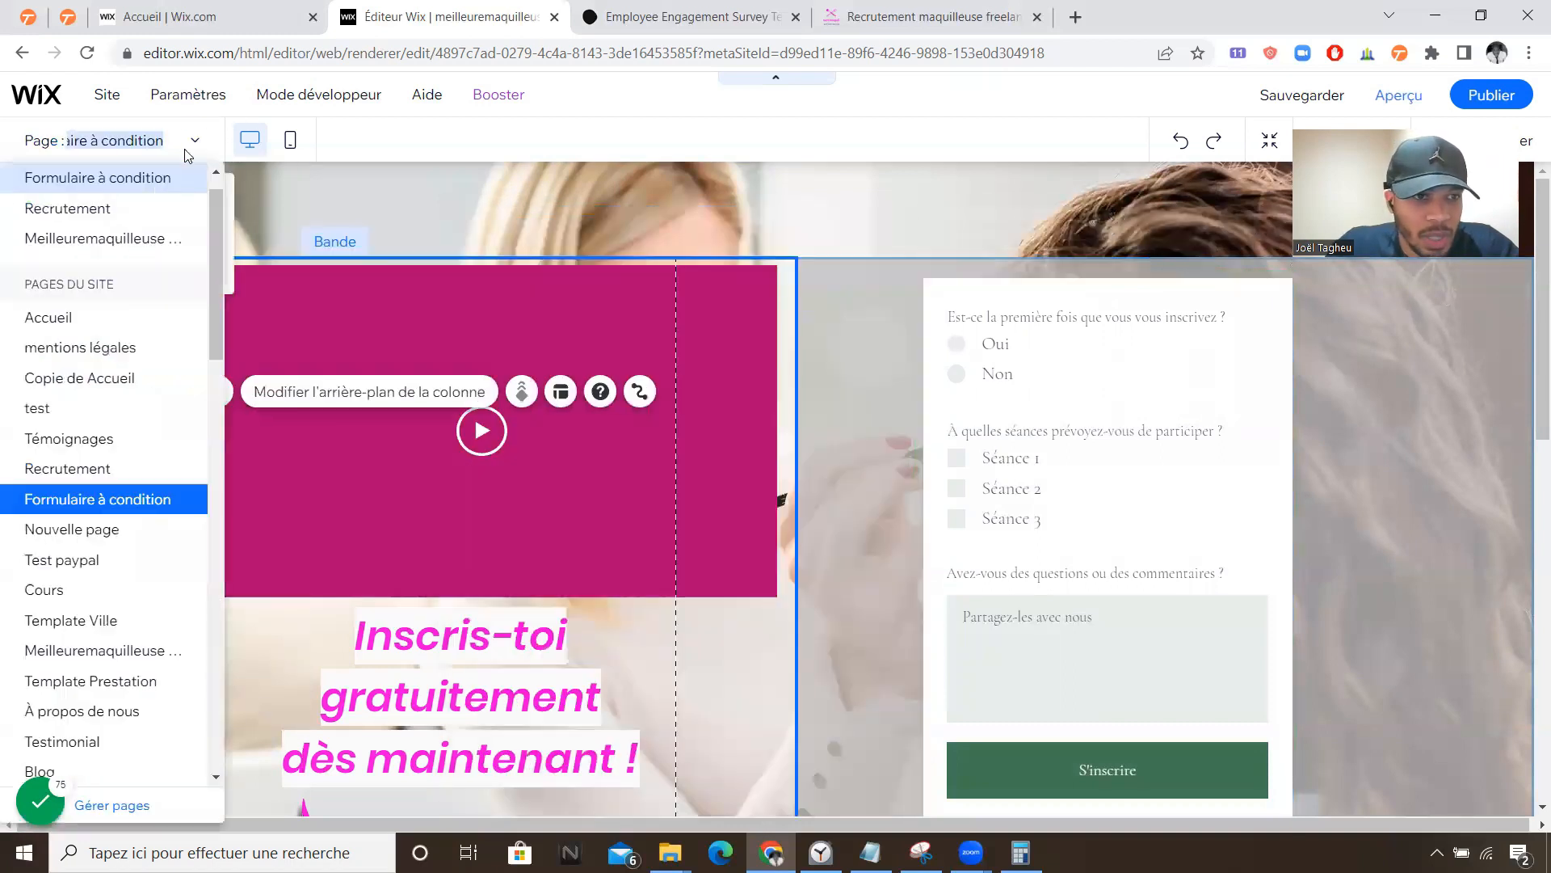
left_click(71, 213)
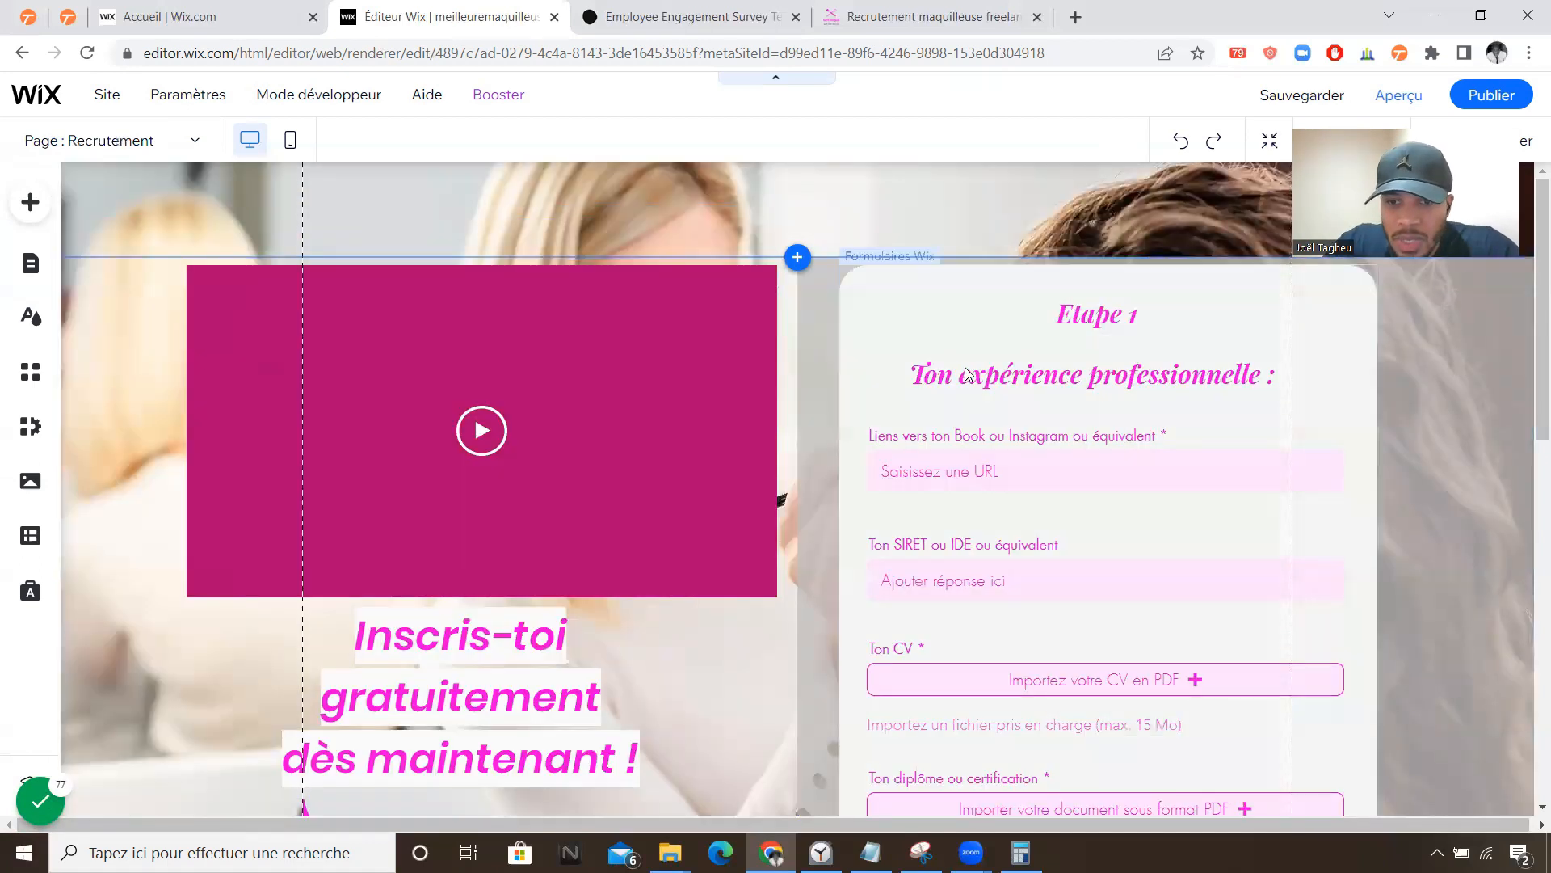
scroll(1020, 475, "down", 1)
scroll(1020, 479, "up", 1)
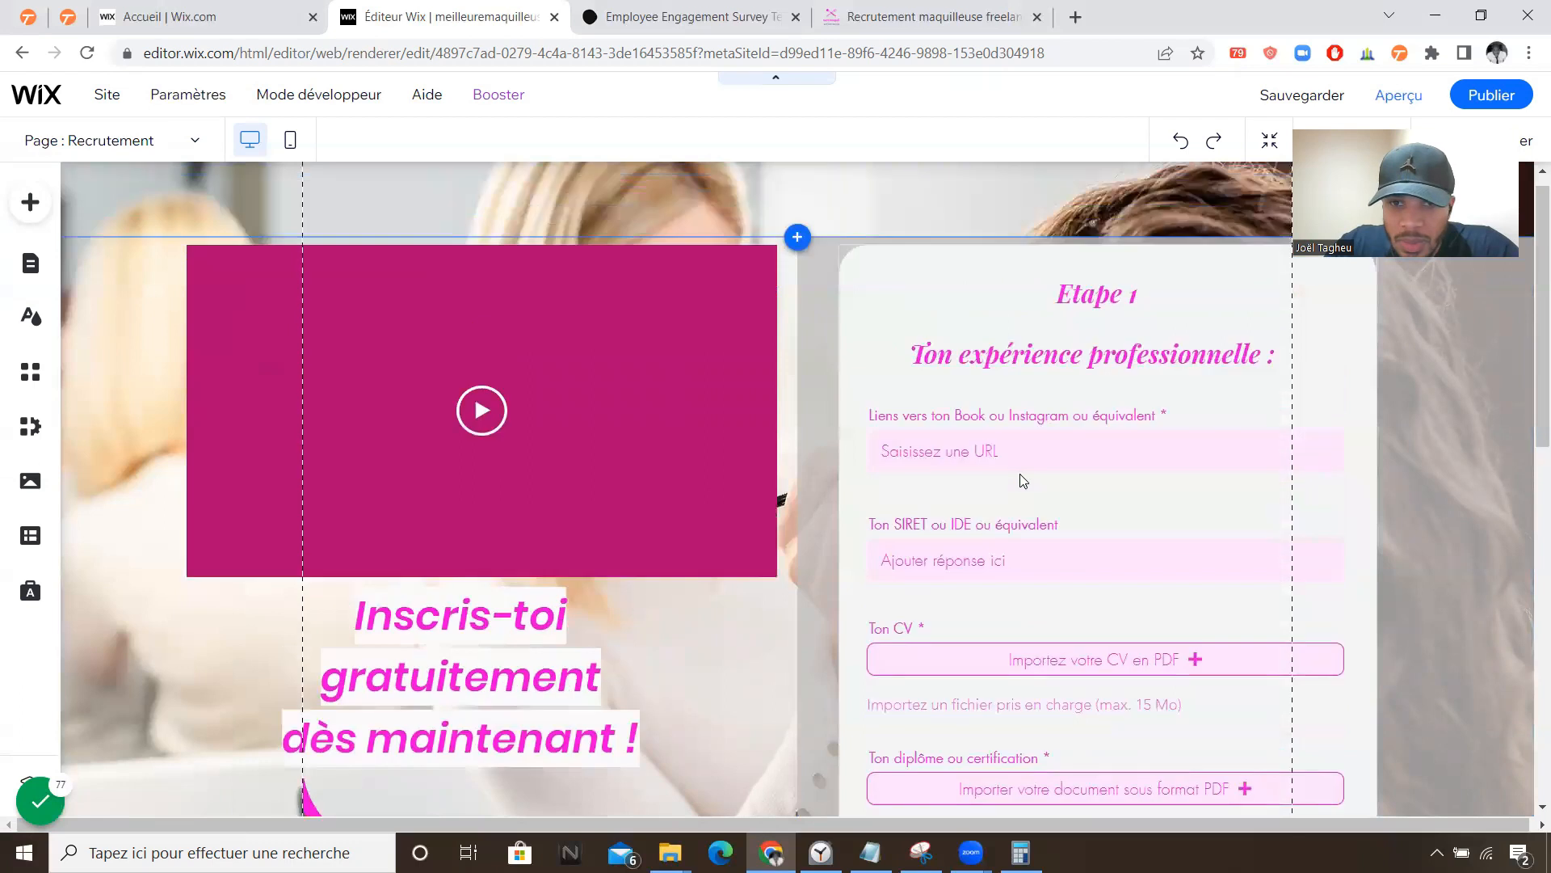
left_click(1032, 440)
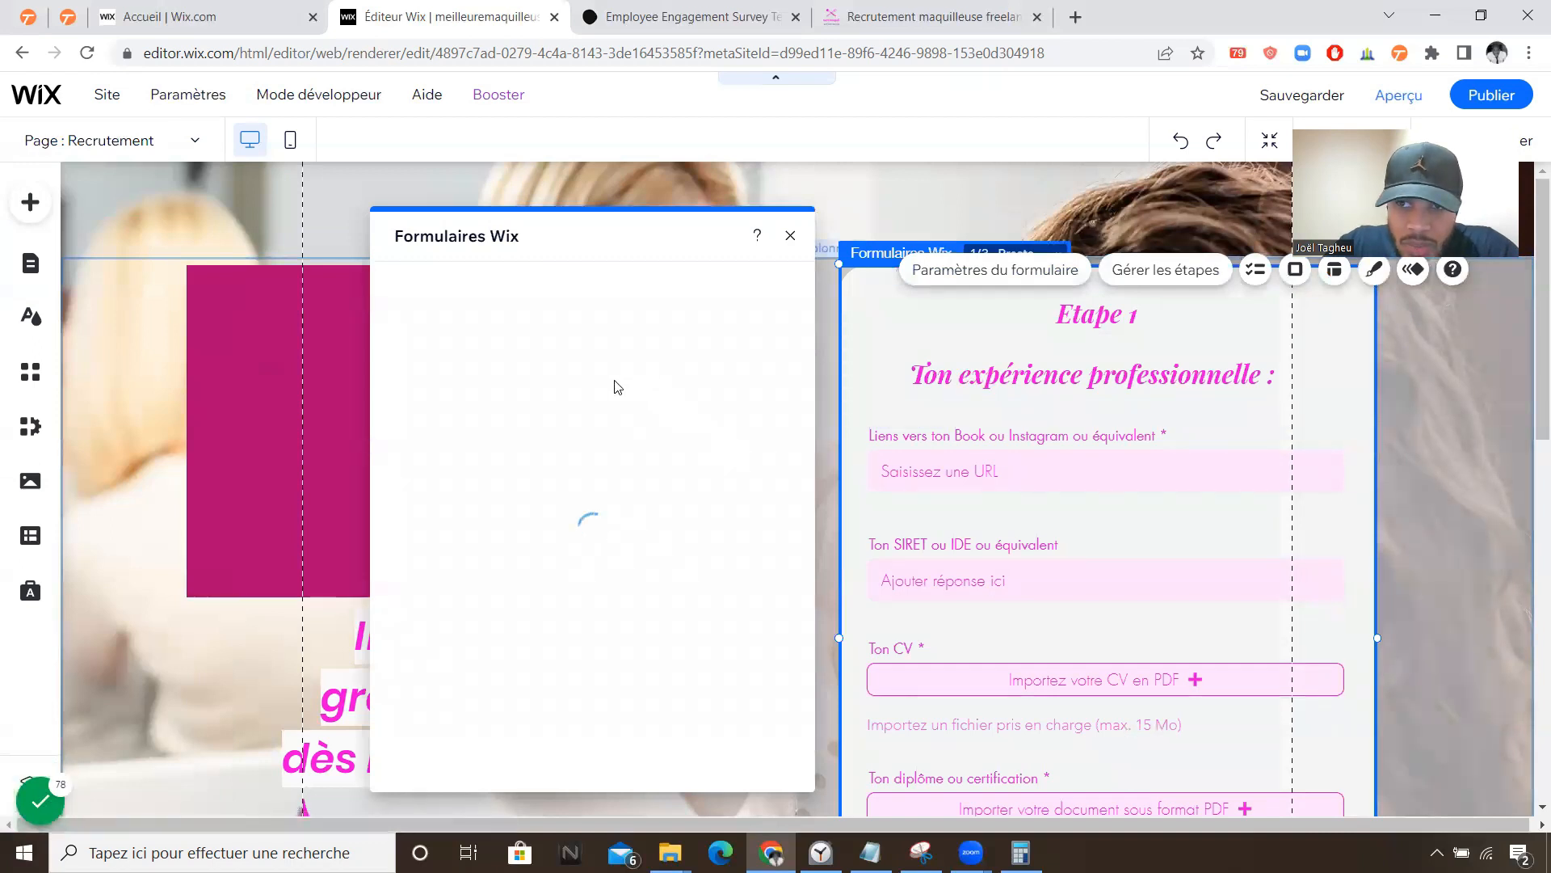
left_click(457, 392)
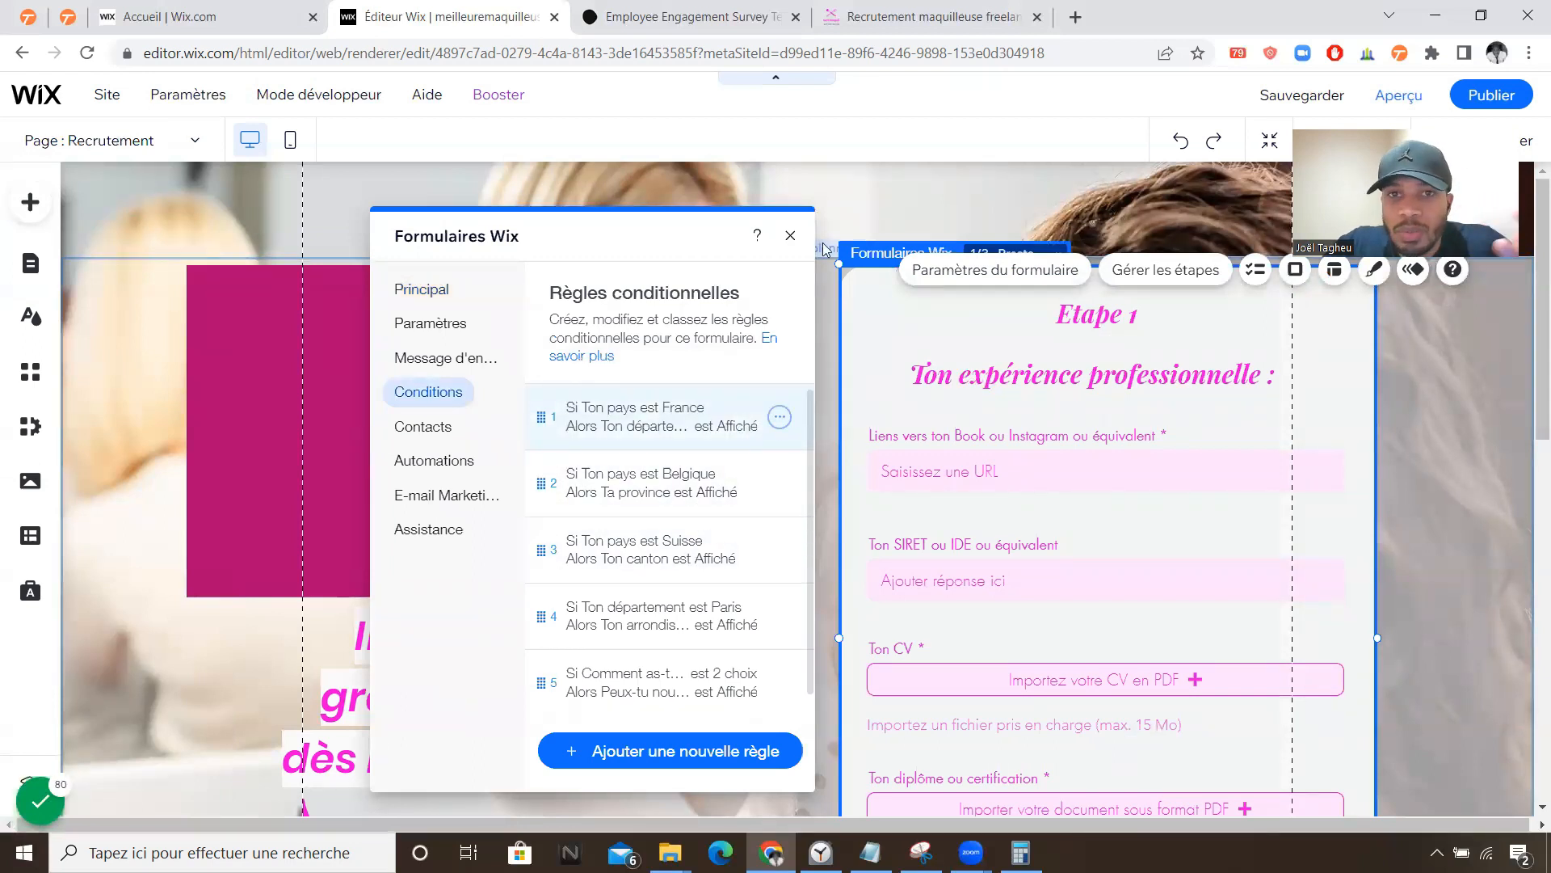
Step: Switch to the live recruitment page and go back from step 3 to step 2 of its form
left_click(945, 17)
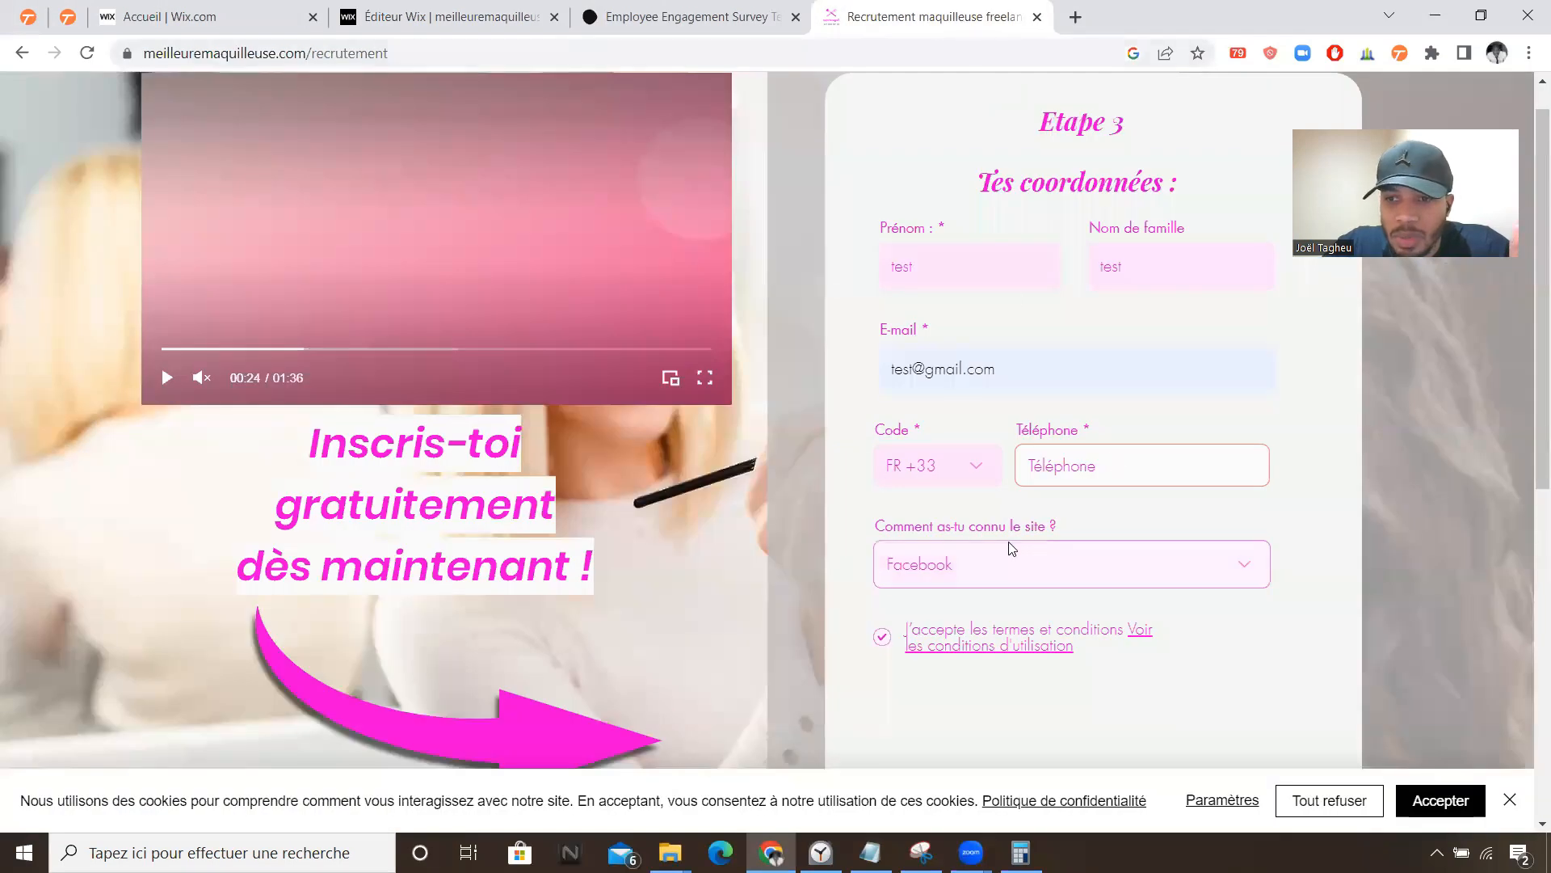
scroll(1010, 550, "down", 3)
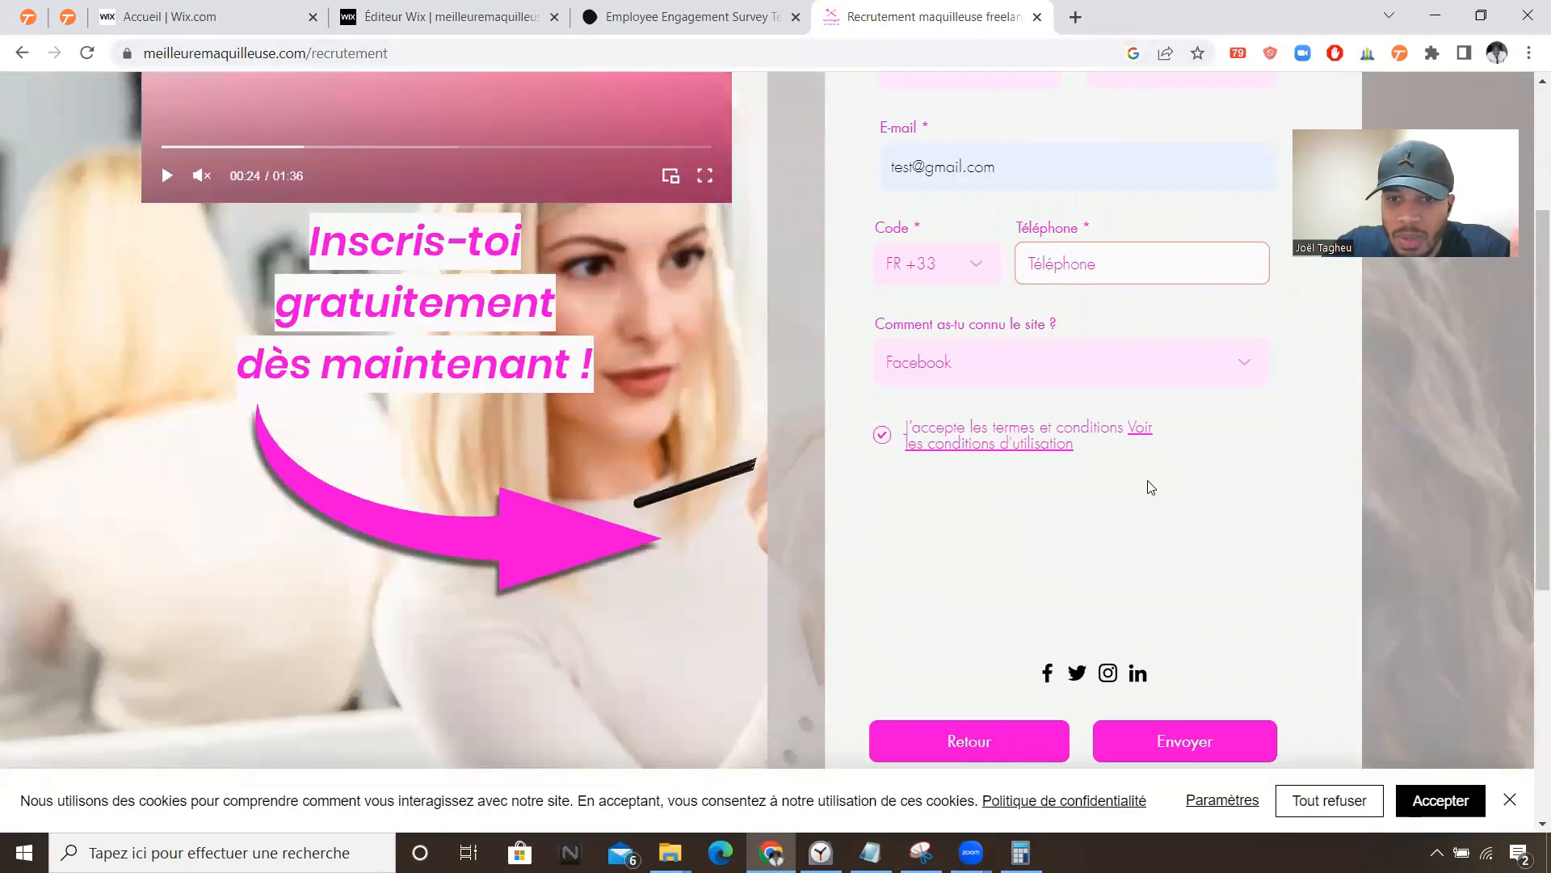
left_click(1223, 508)
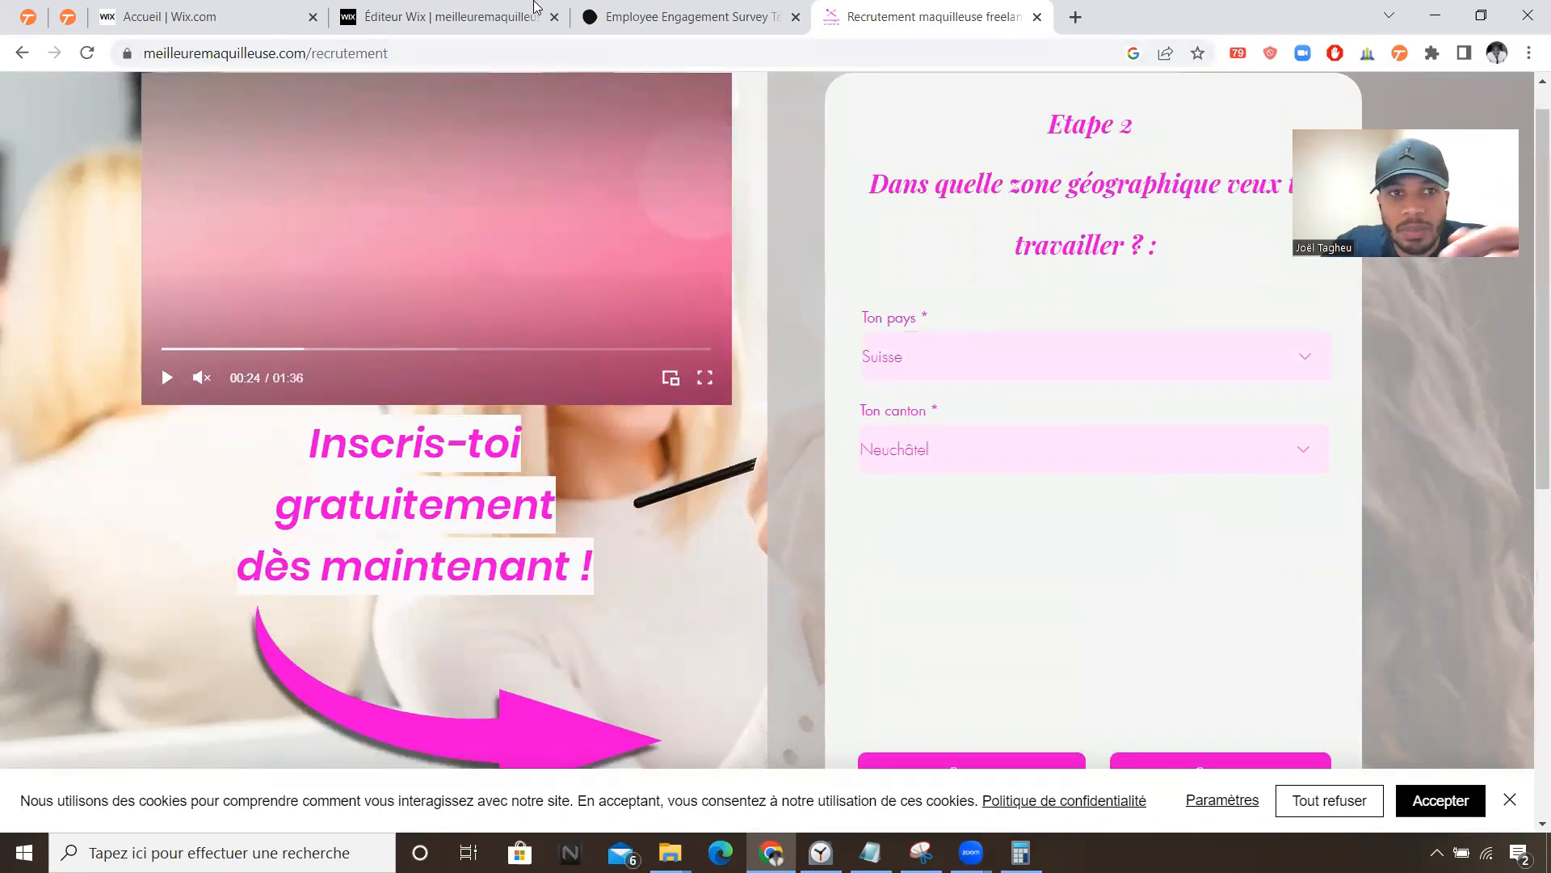
Step: Return to the Wix editor and open the rule for Ton pays est France to examine its condition and outcome
left_click(468, 10)
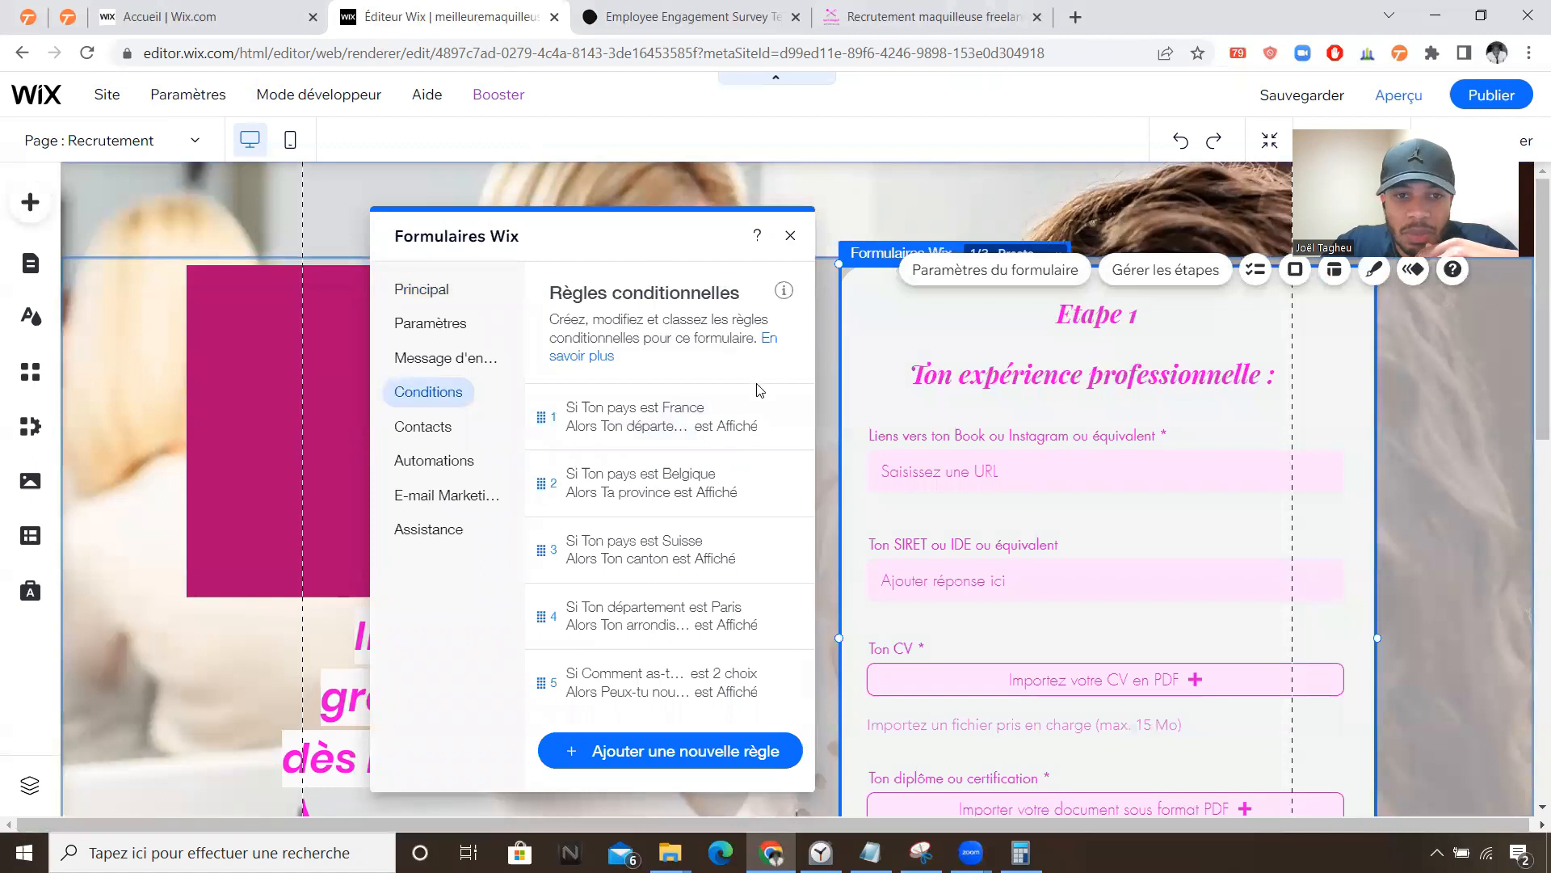
left_click(780, 417)
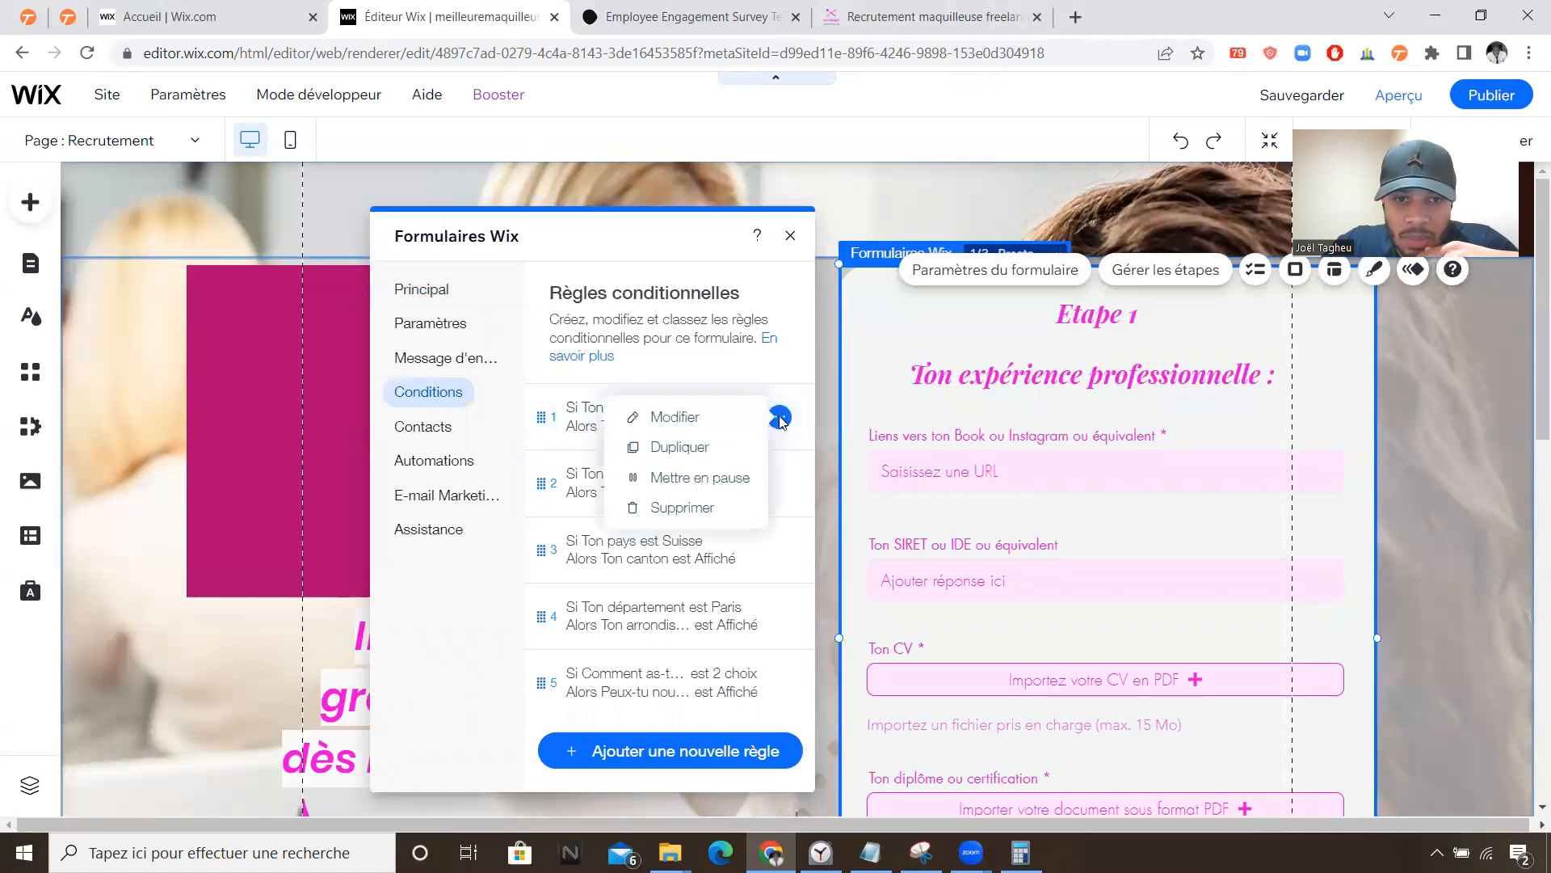
left_click(706, 422)
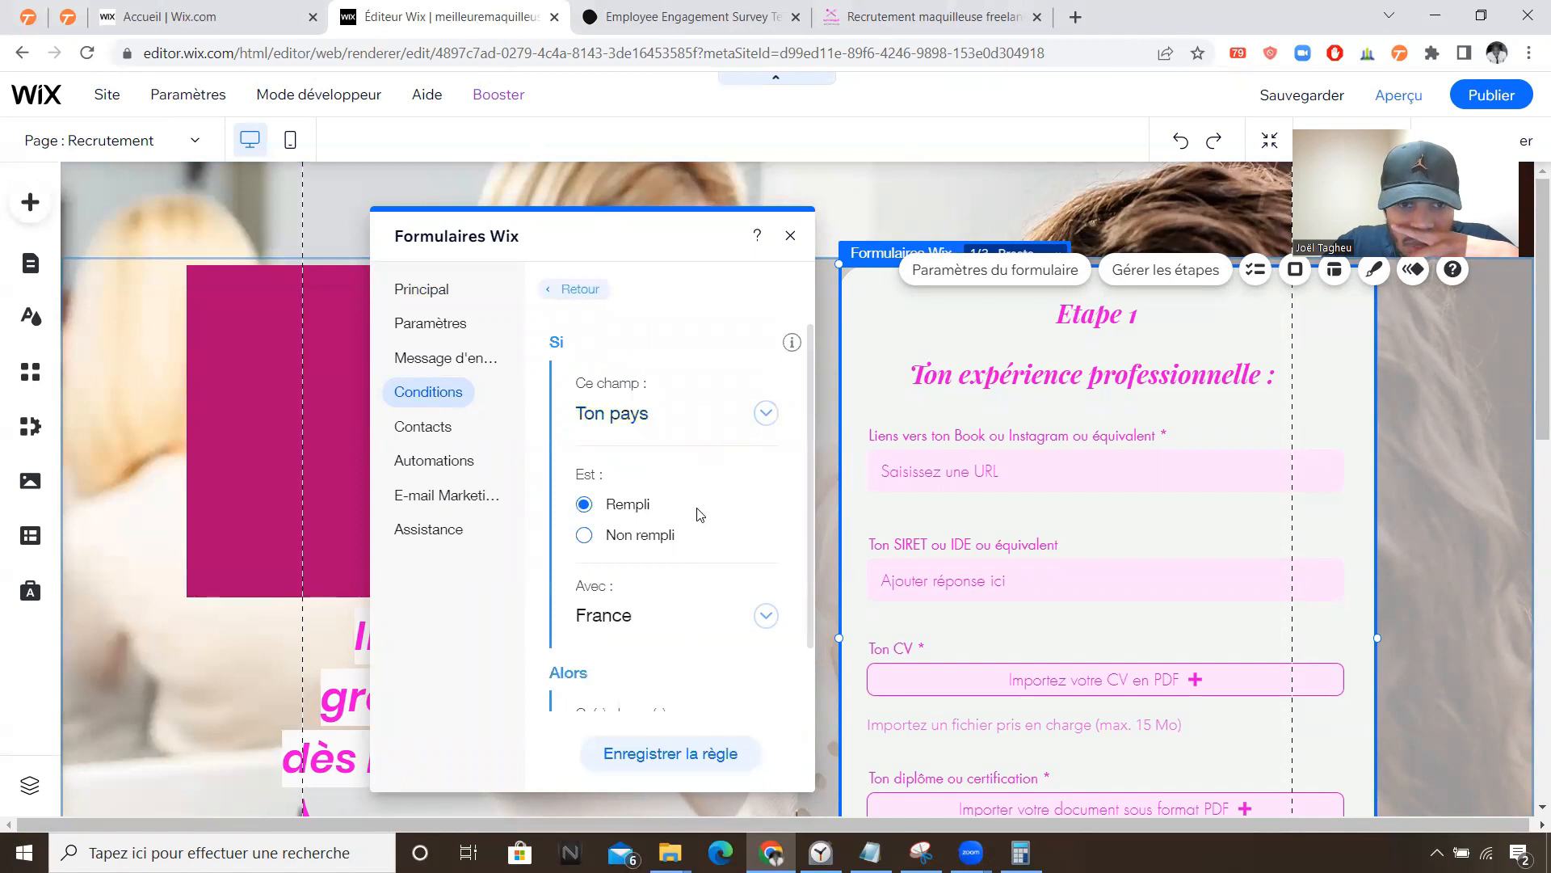
scroll(715, 515, "down", 2)
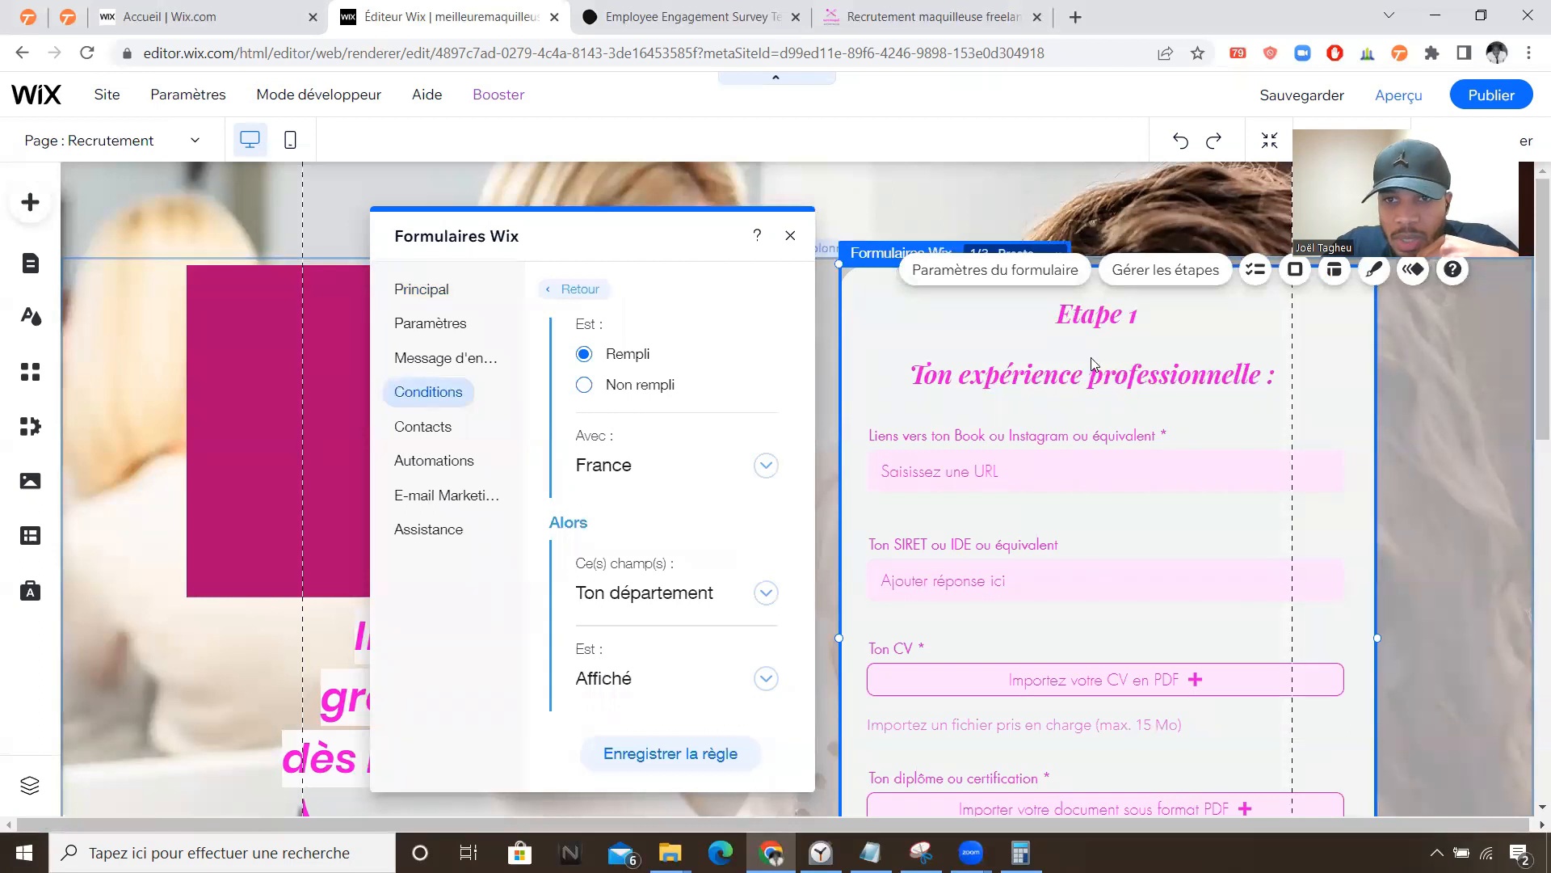
Step: Leave the rule and show step 2/3, zone de travail, of the recruitment form on the page
left_click(1140, 280)
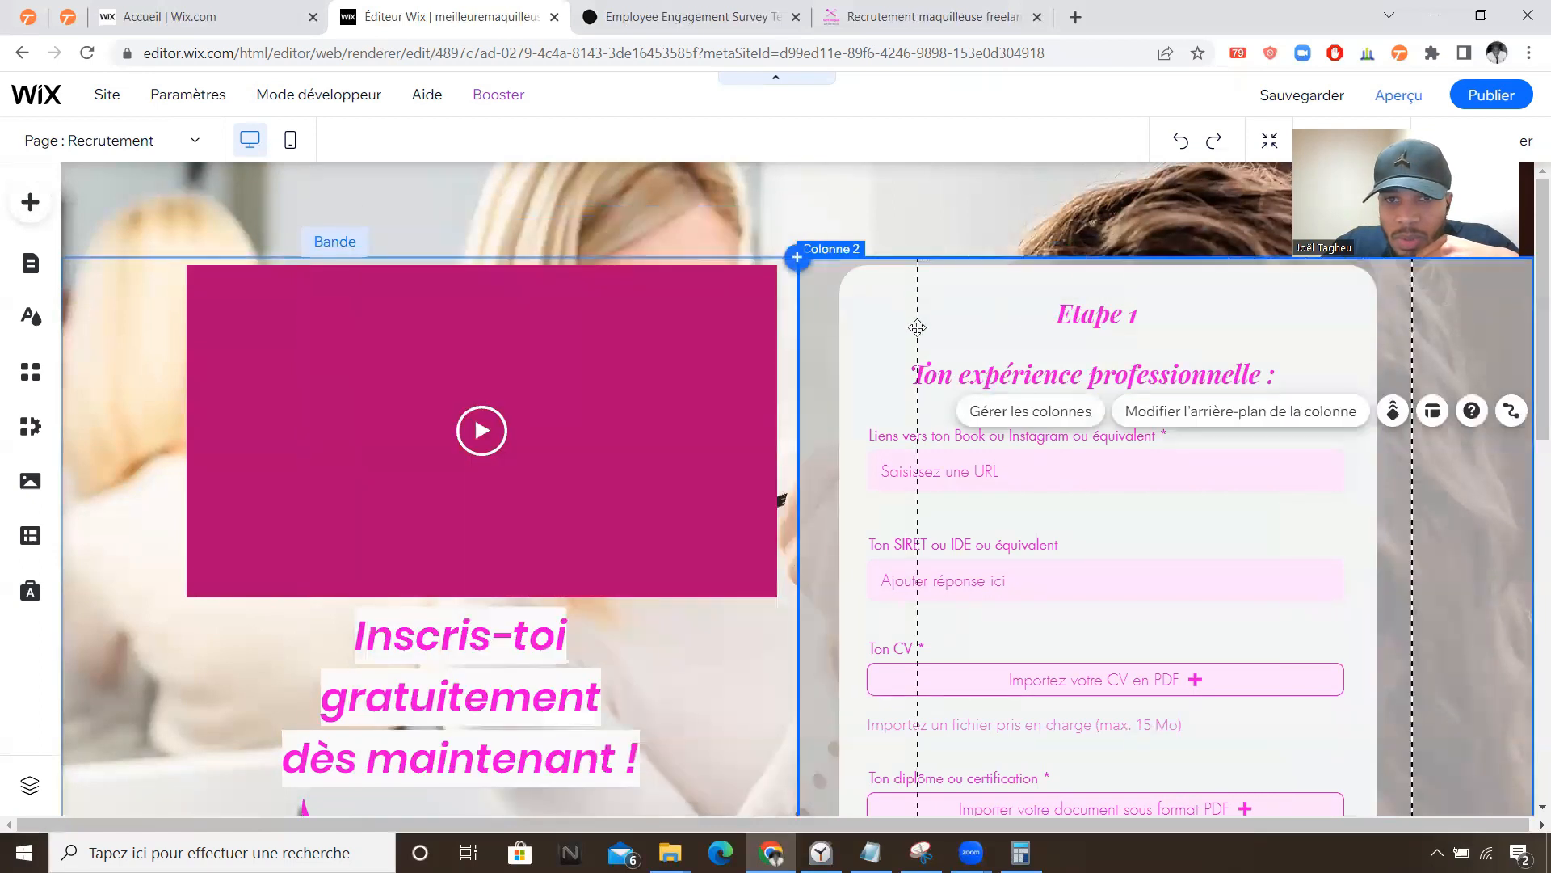
left_click(999, 276)
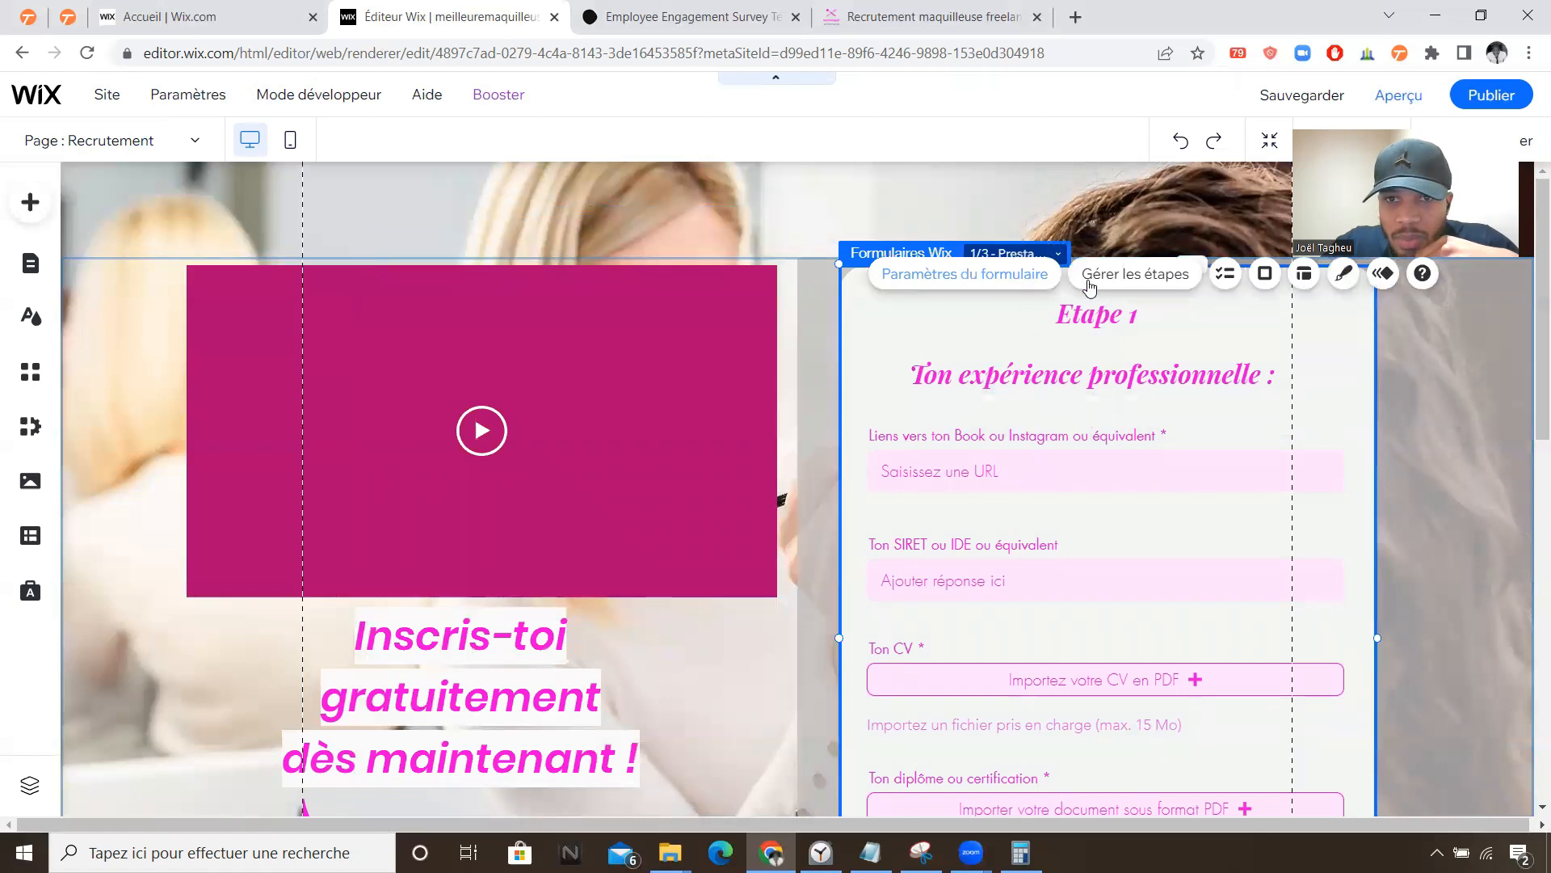
left_click(1059, 258)
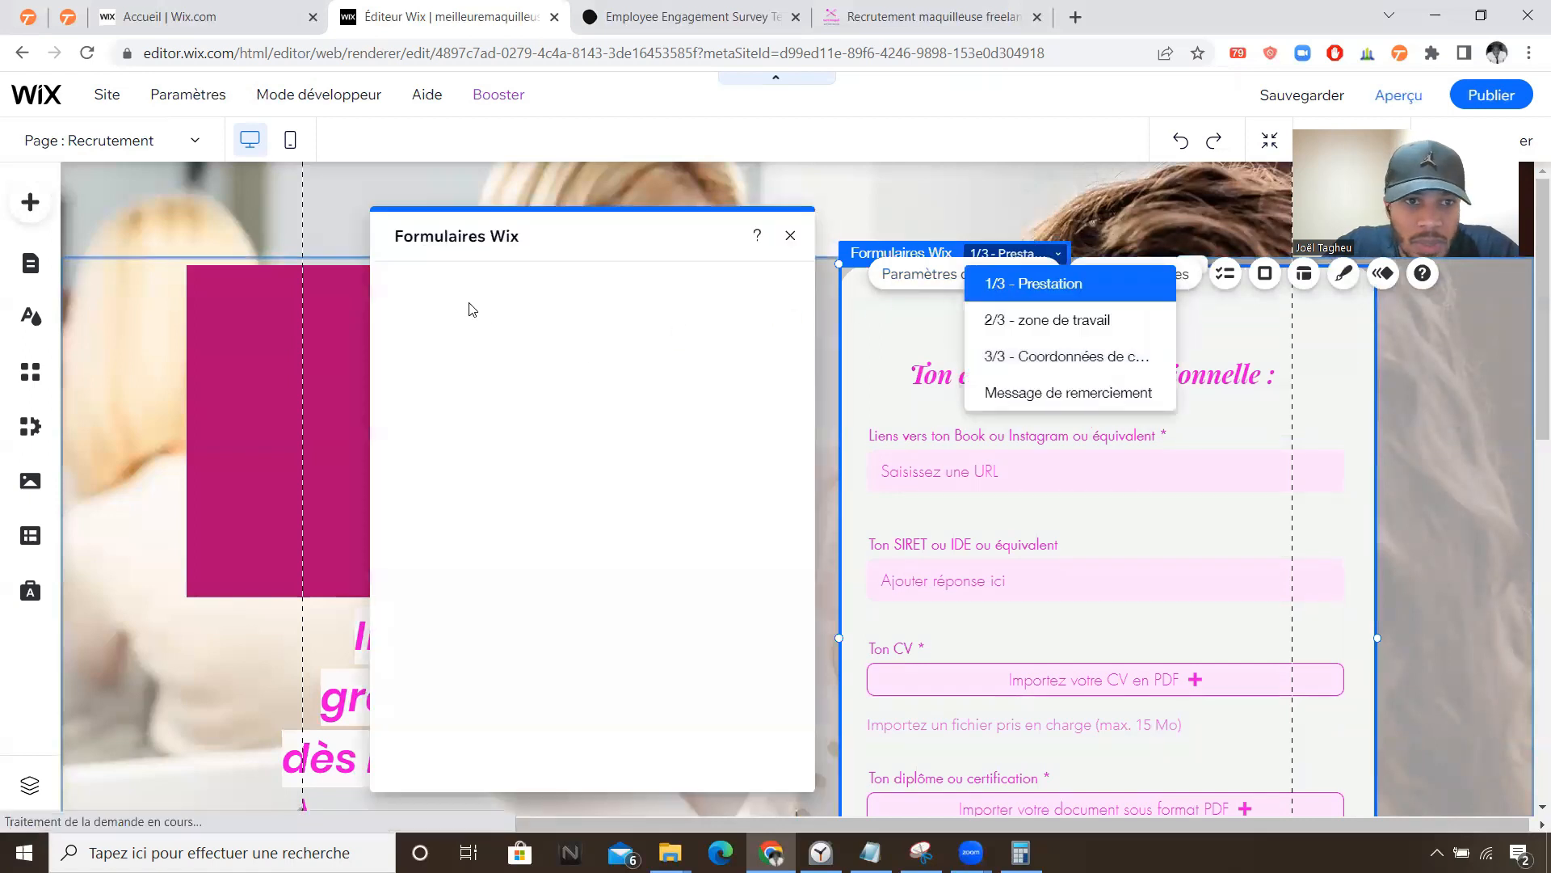
left_click(1084, 325)
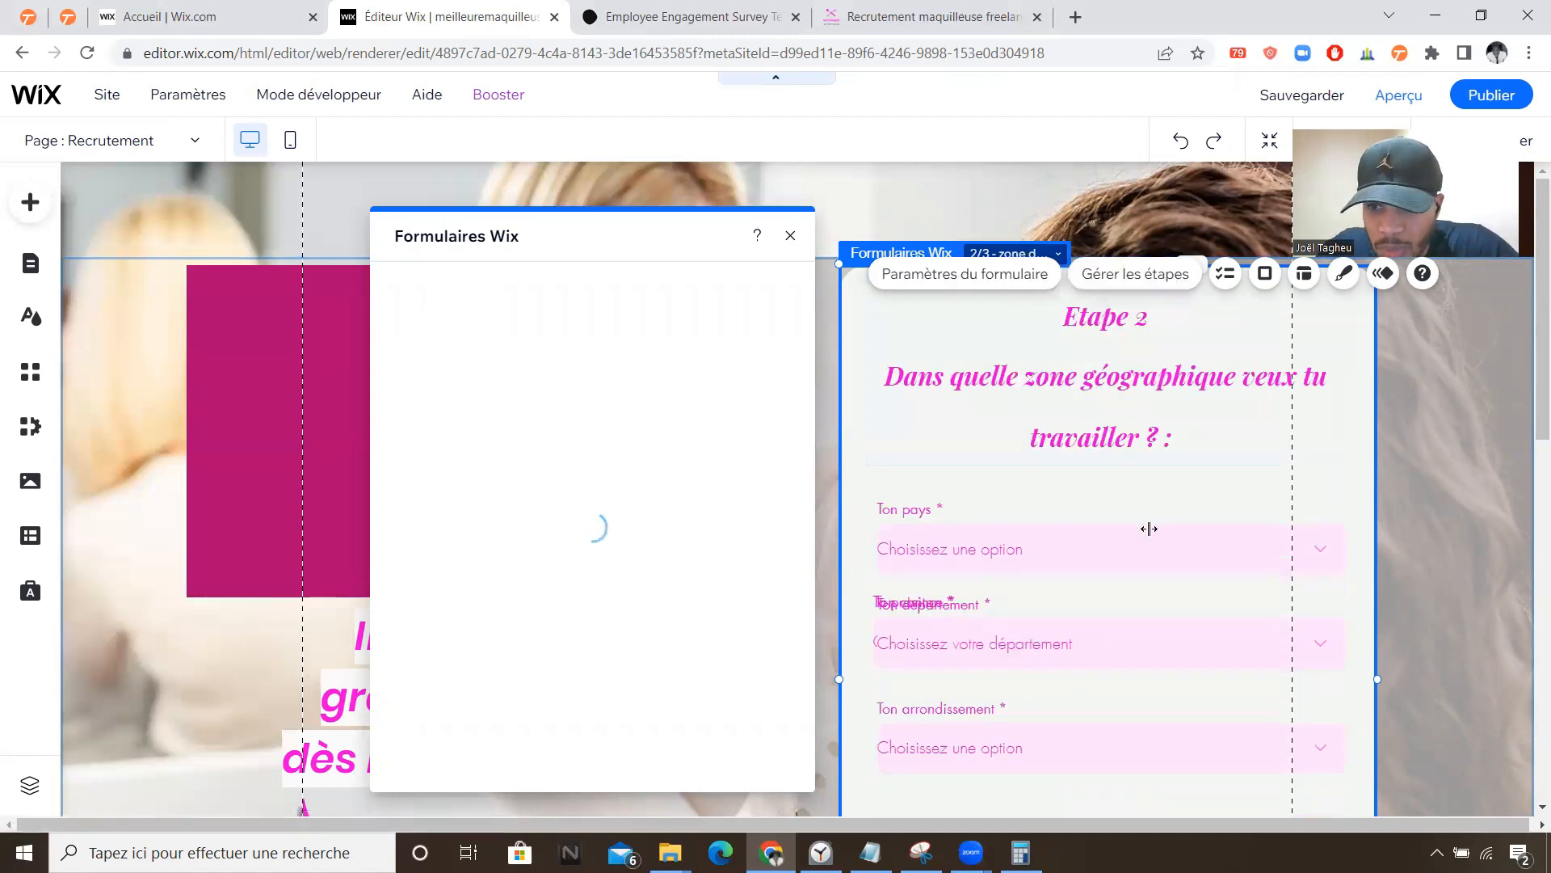
Step: Move the overlapping département and province dropdown fields apart to expose the fields beneath, and undo the moves
left_click(1232, 648)
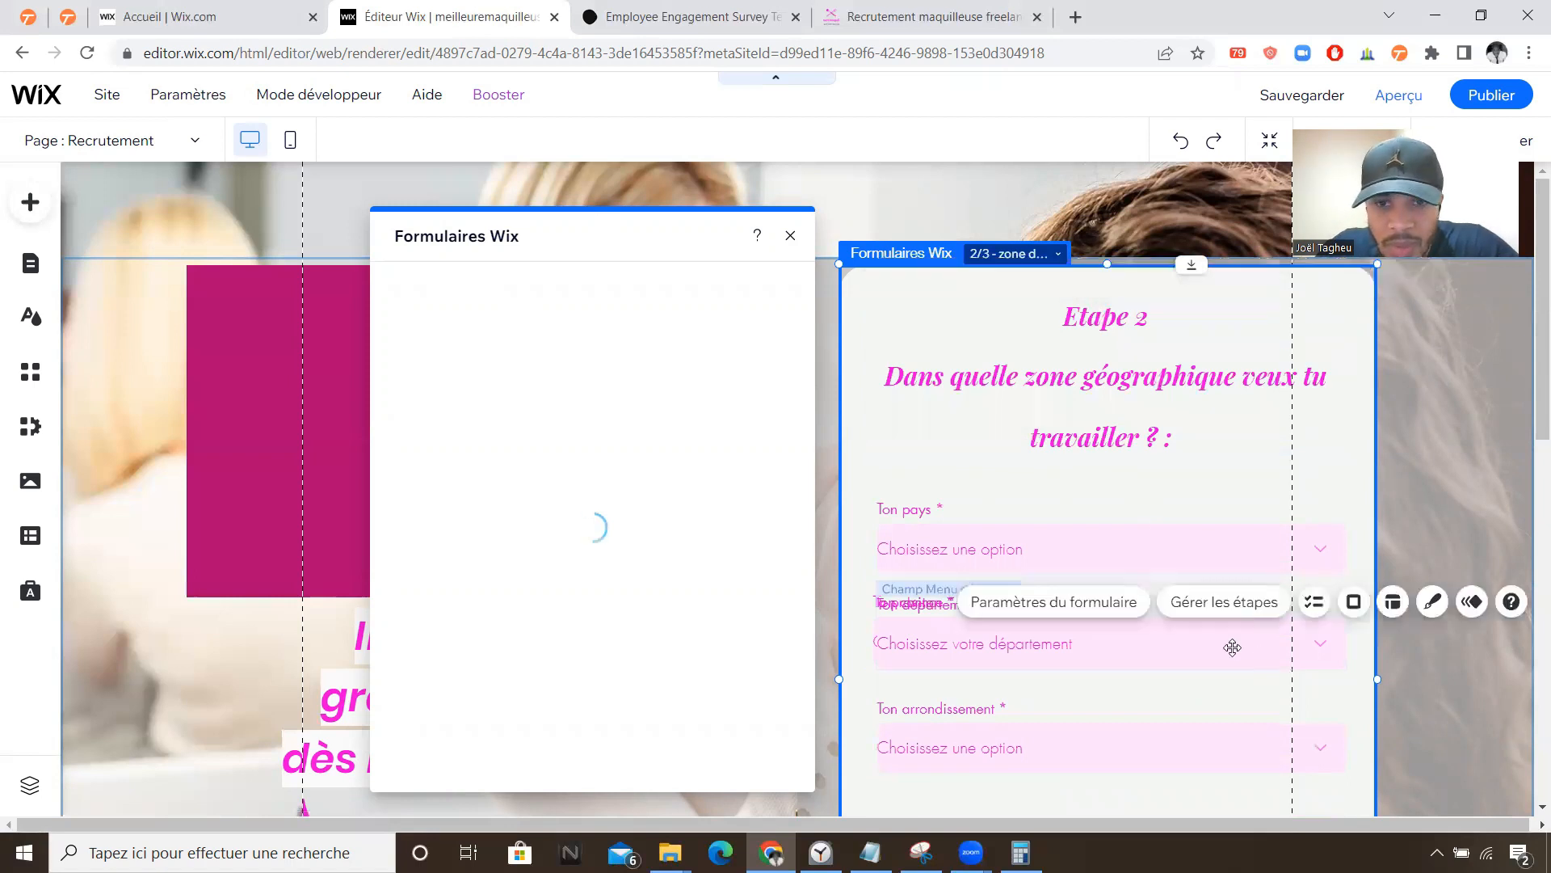
scroll(1360, 509, "down", 3)
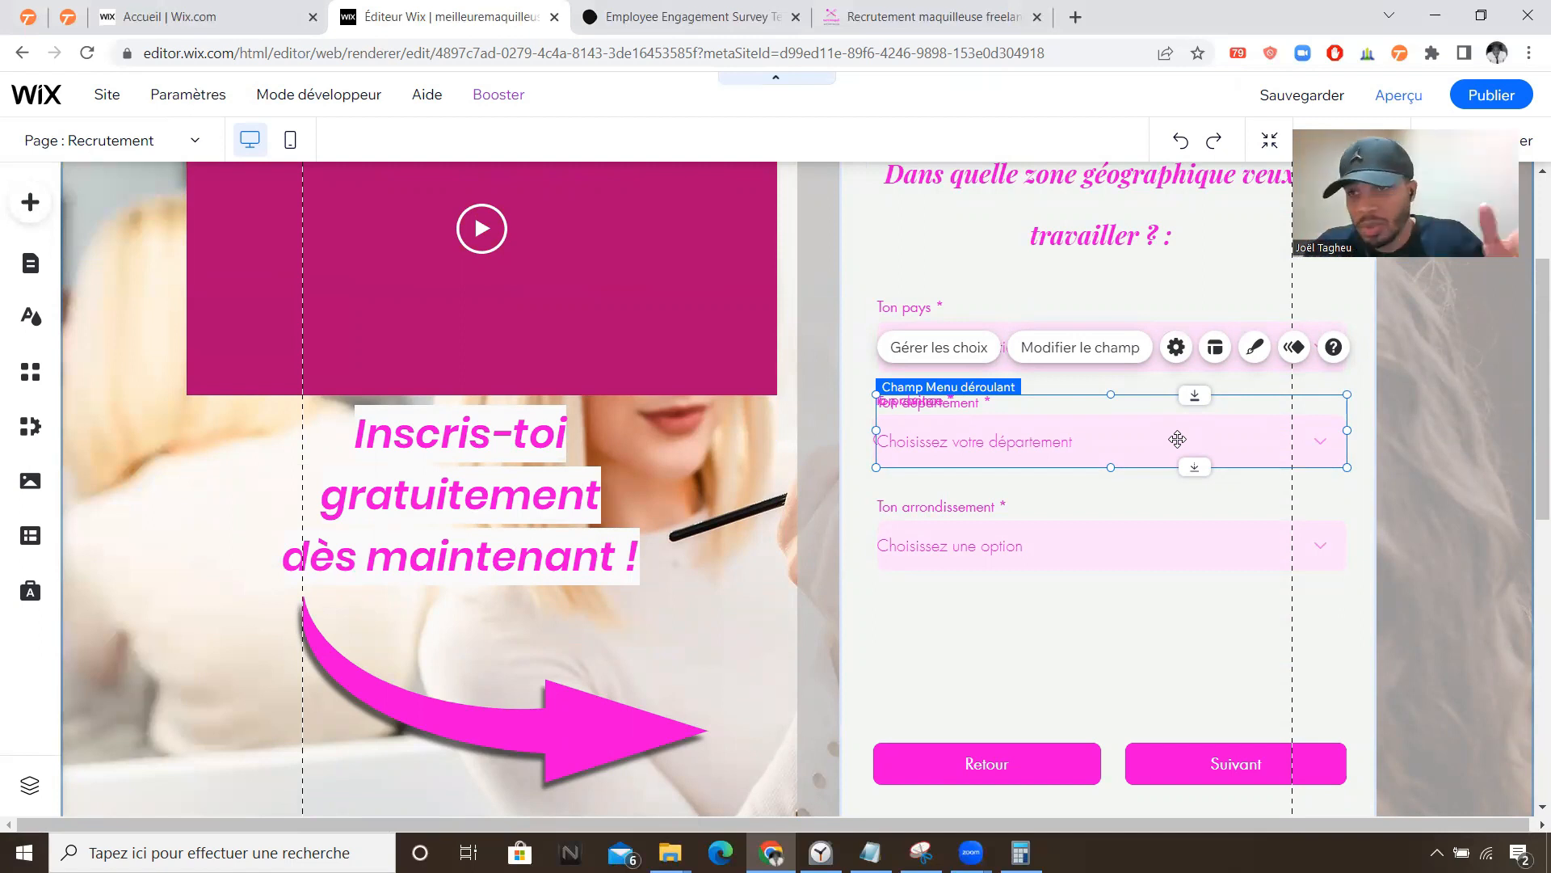
left_click_drag(1123, 443, 1280, 517)
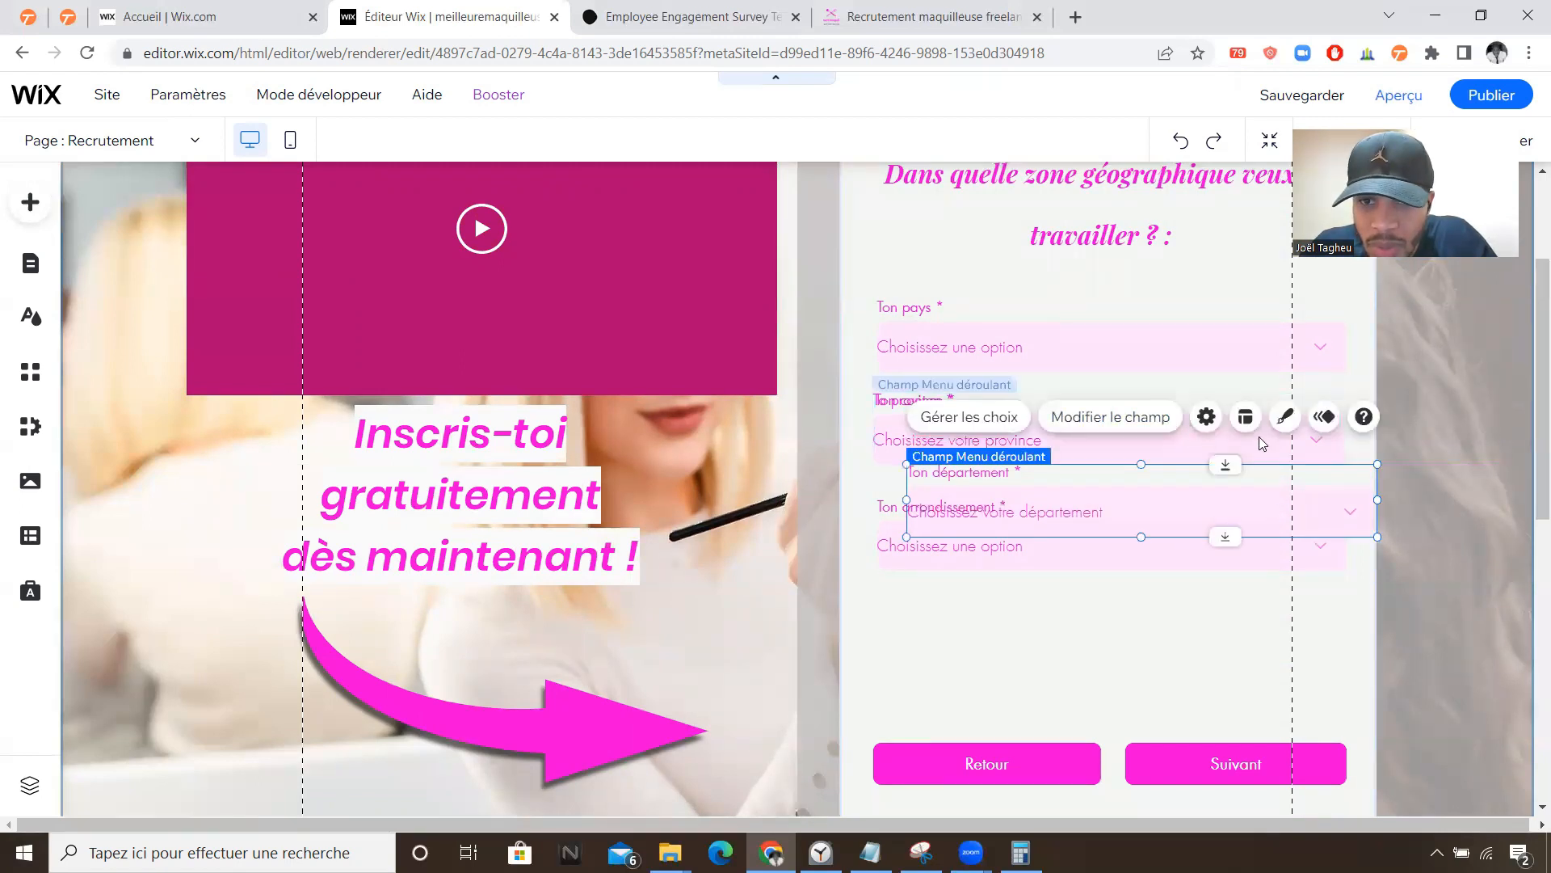
left_click(891, 426)
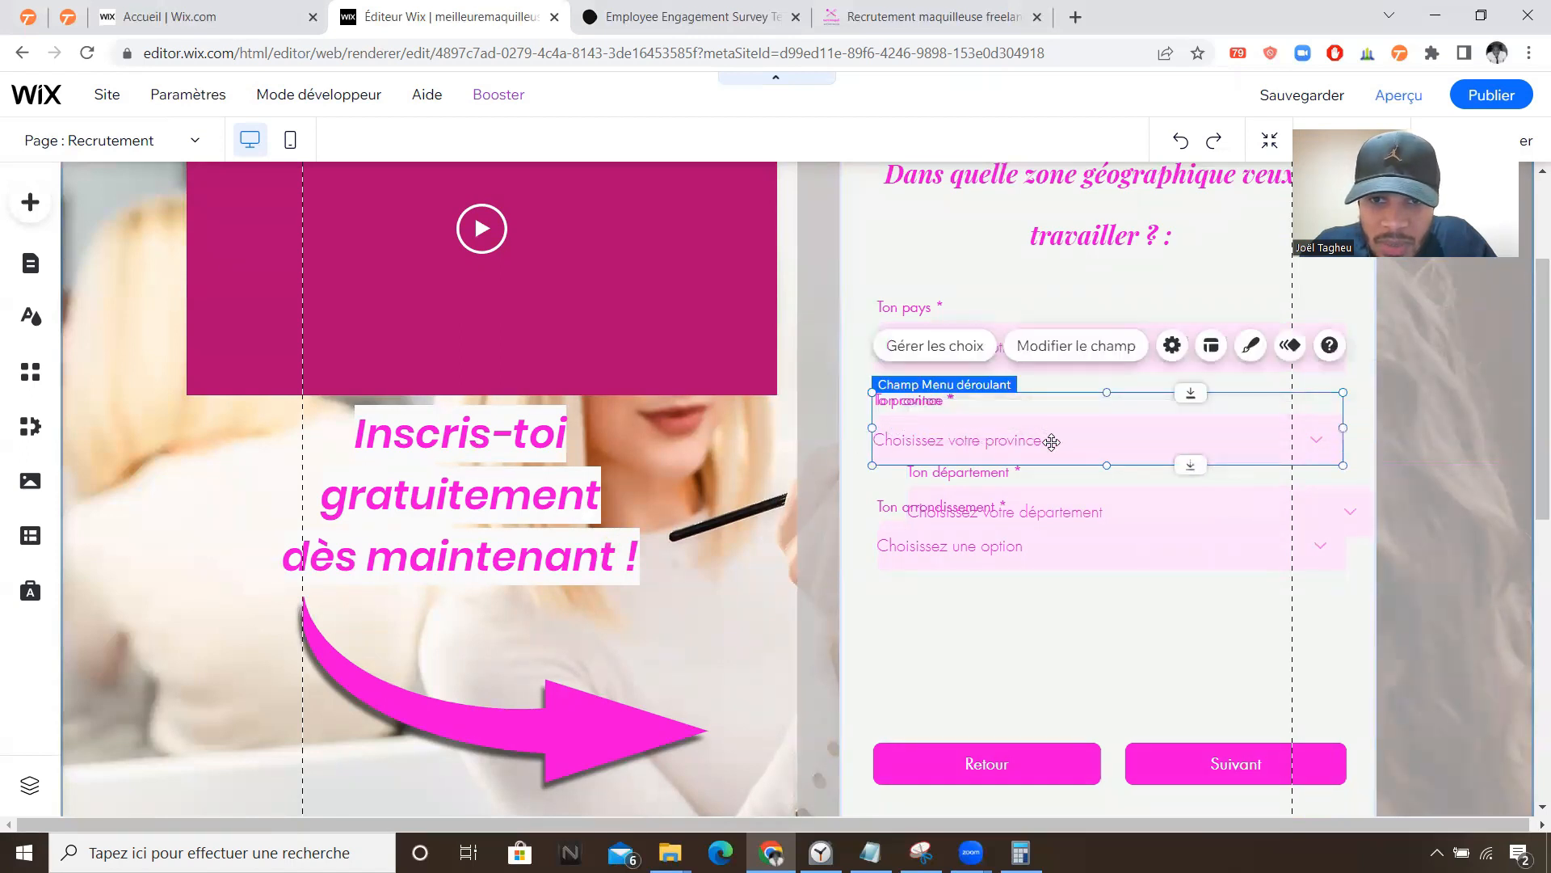
left_click_drag(1154, 453, 1008, 421)
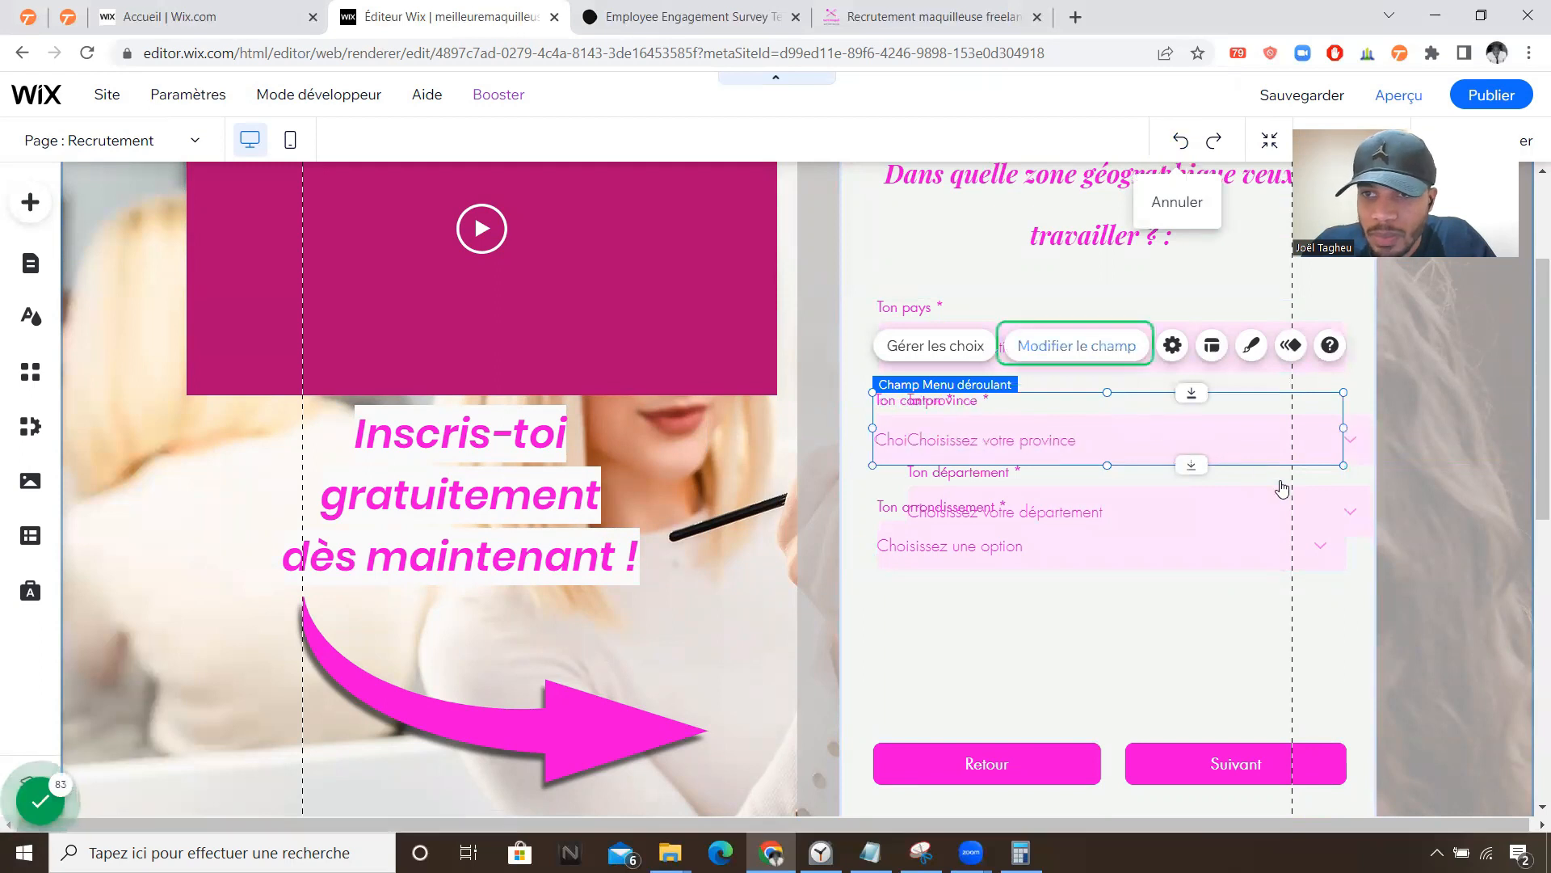
key("ctrl+z")
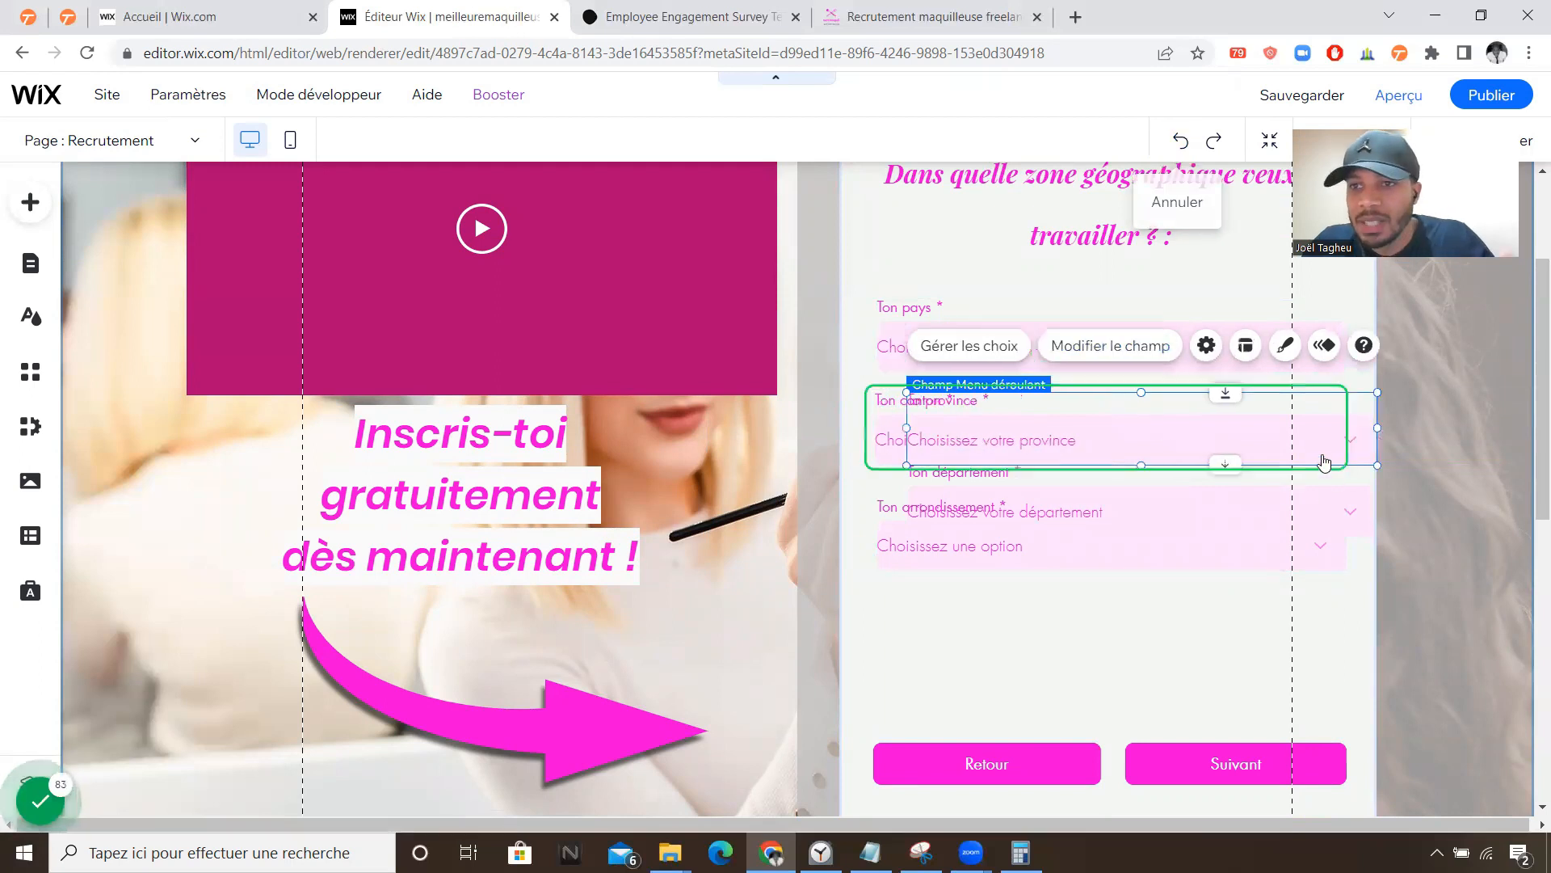
left_click(1181, 140)
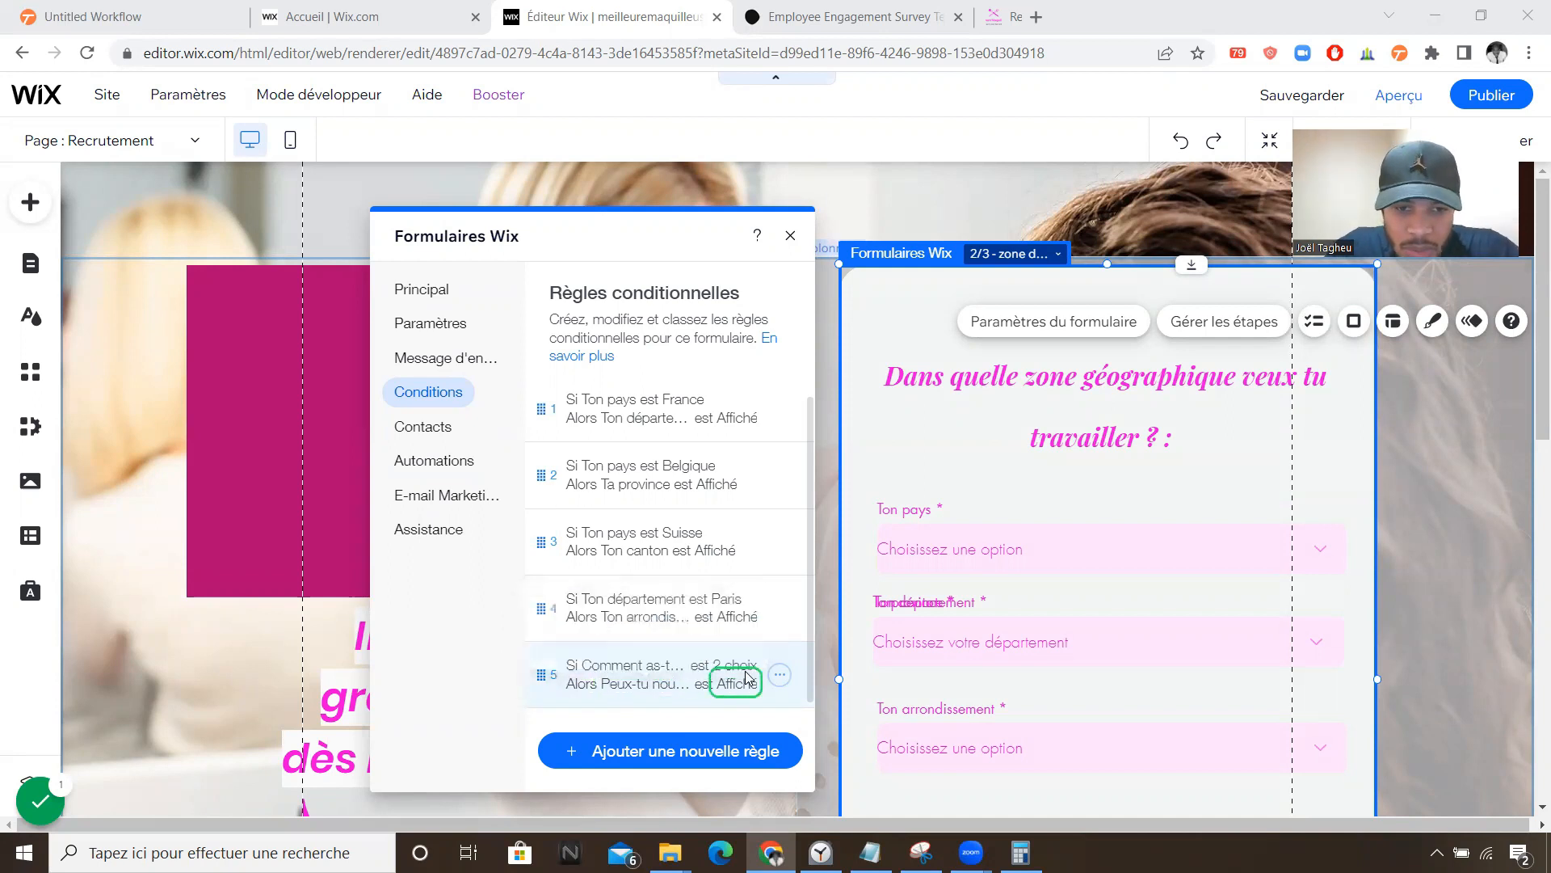
Step: Open the fifth conditional rule, based on Comment as-tu connu le site, to examine its condition and outcome
left_click(780, 679)
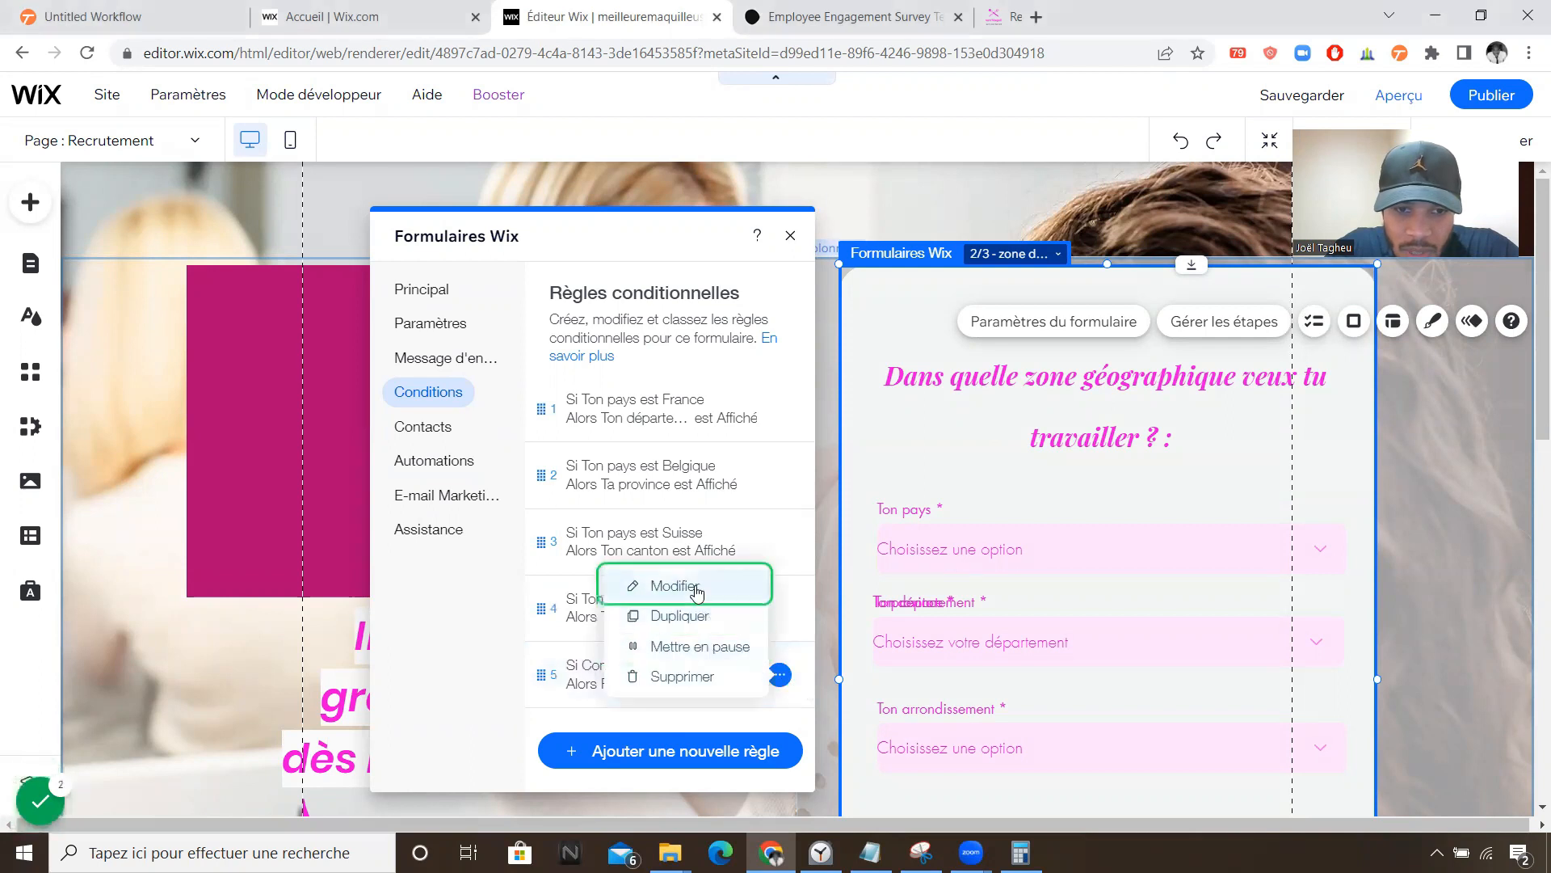
left_click(697, 587)
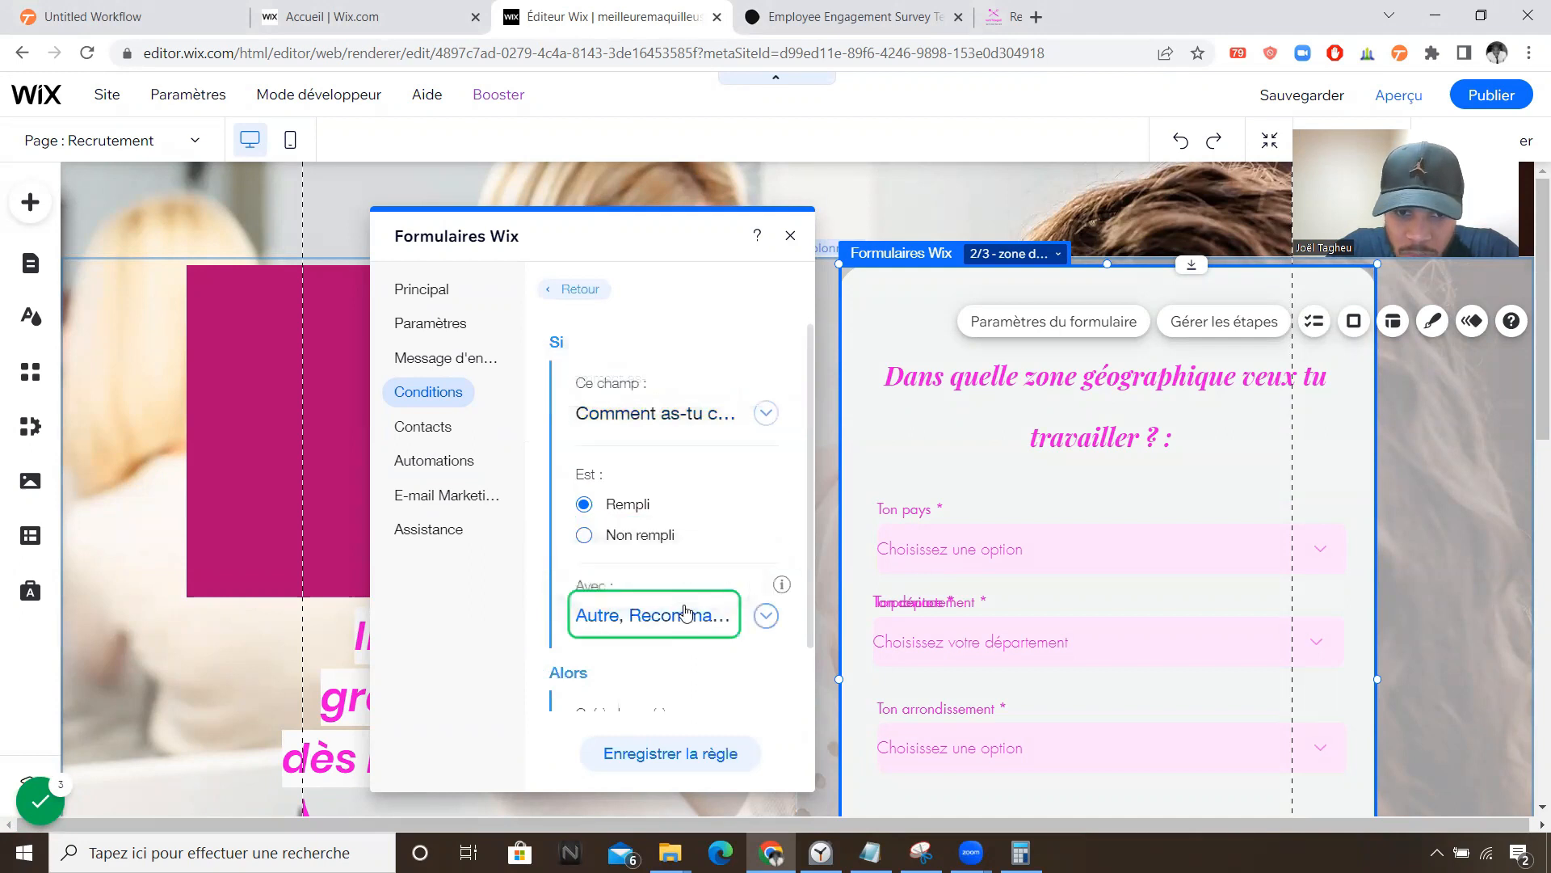
scroll(694, 588, "down", 1)
scroll(693, 589, "down", 3)
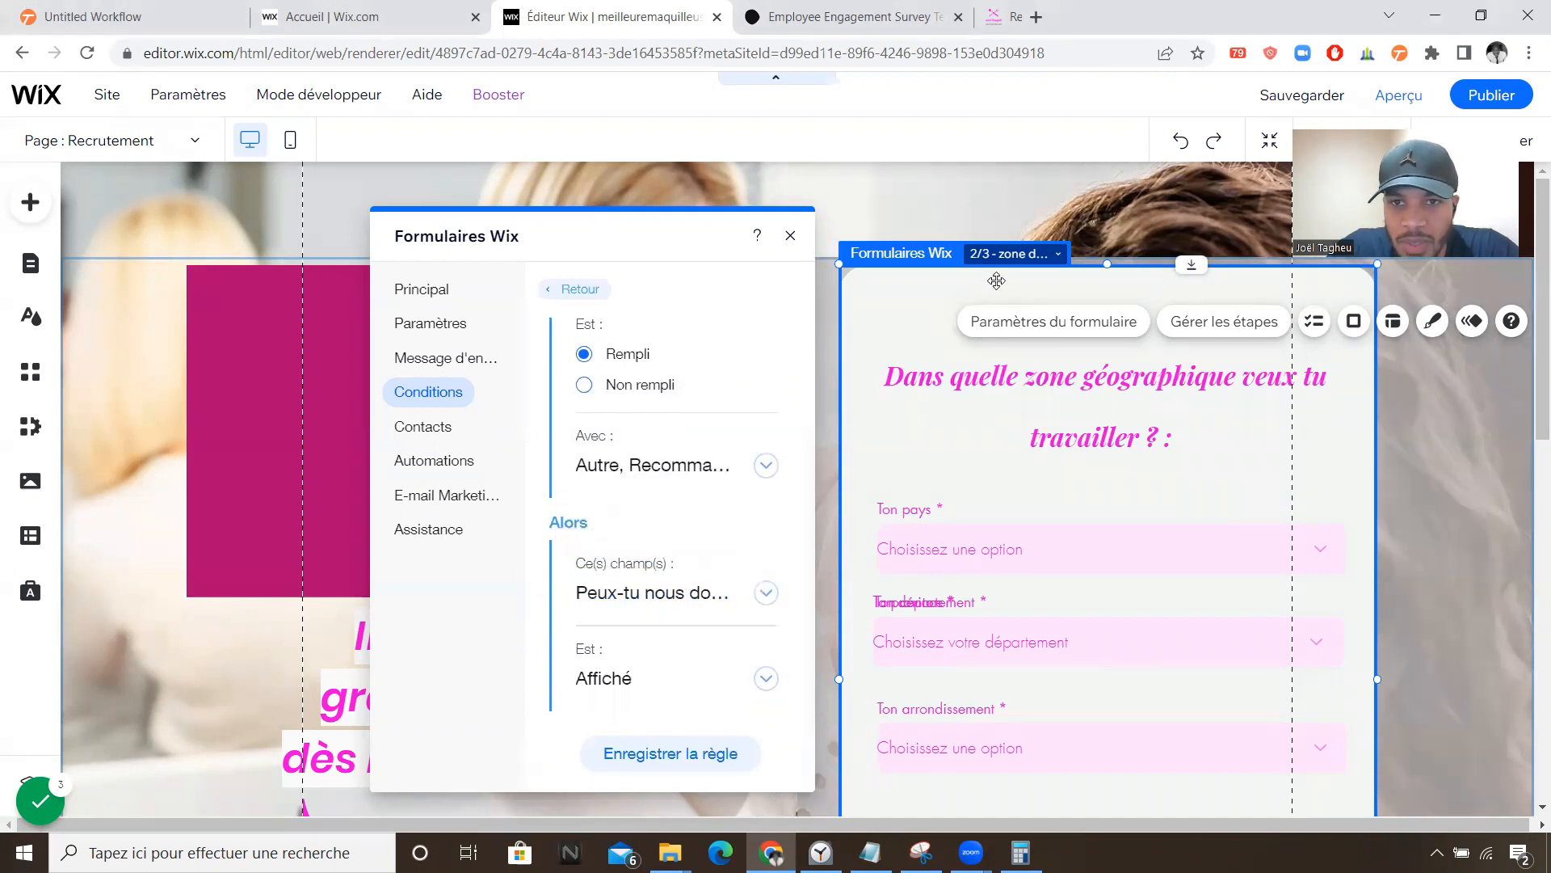
Step: Show step 3/3, Coordonnées de contact, of the recruitment form and view its Comment as-tu connu le site and précisions fields
left_click(1016, 255)
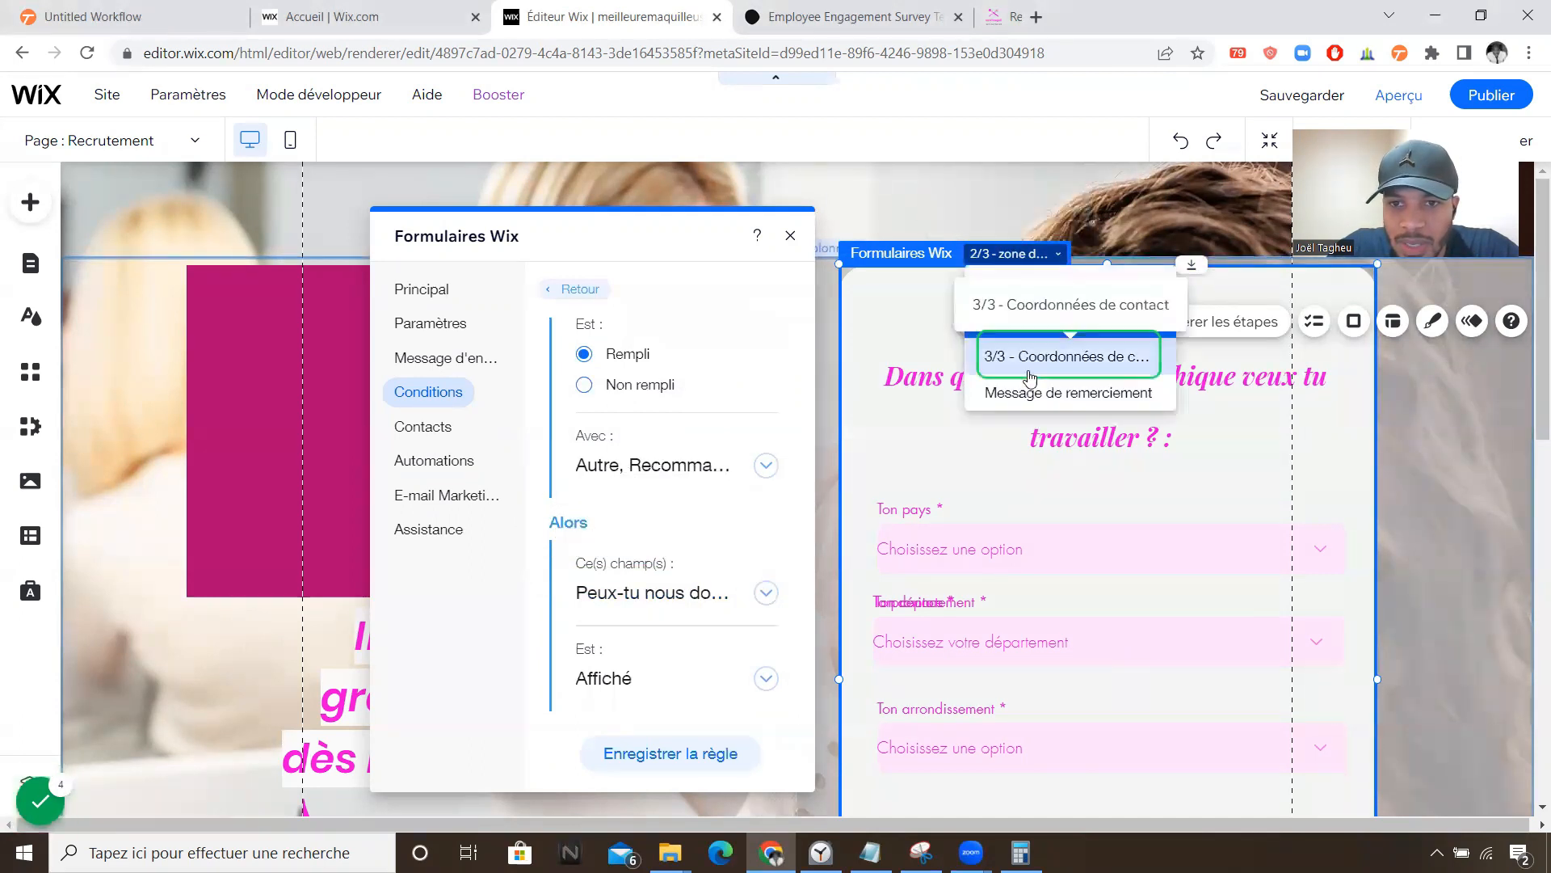
left_click(1030, 357)
scroll(1163, 507, "down", 4)
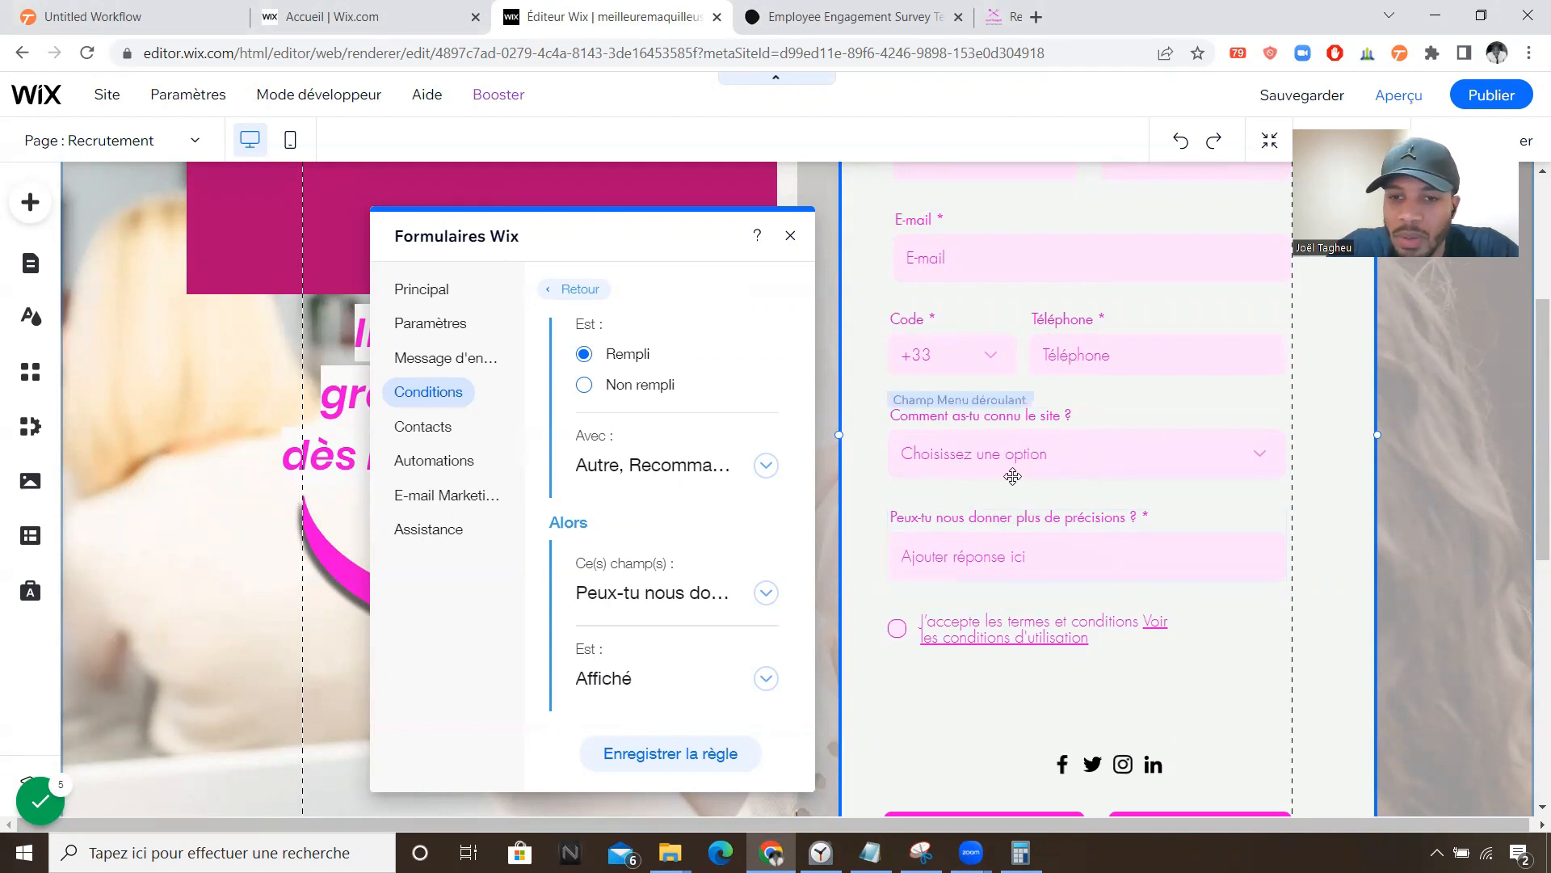
Step: Switch to the live recruitment page, advance its form to step 3 and choose Recommandation for Comment as-tu connu le site
left_click(994, 14)
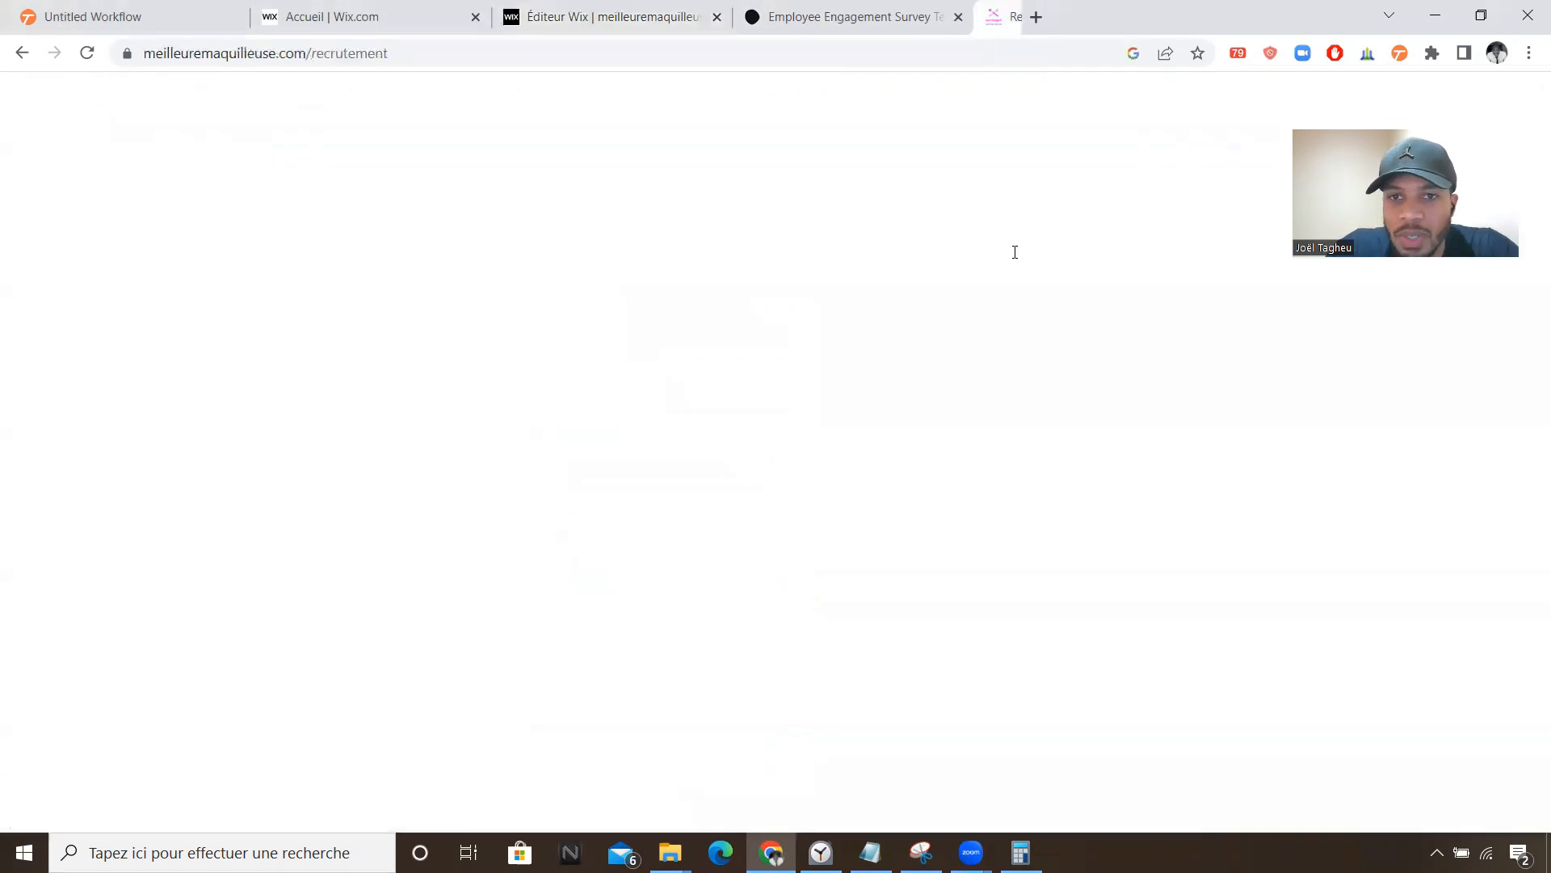
scroll(1070, 461, "down", 4)
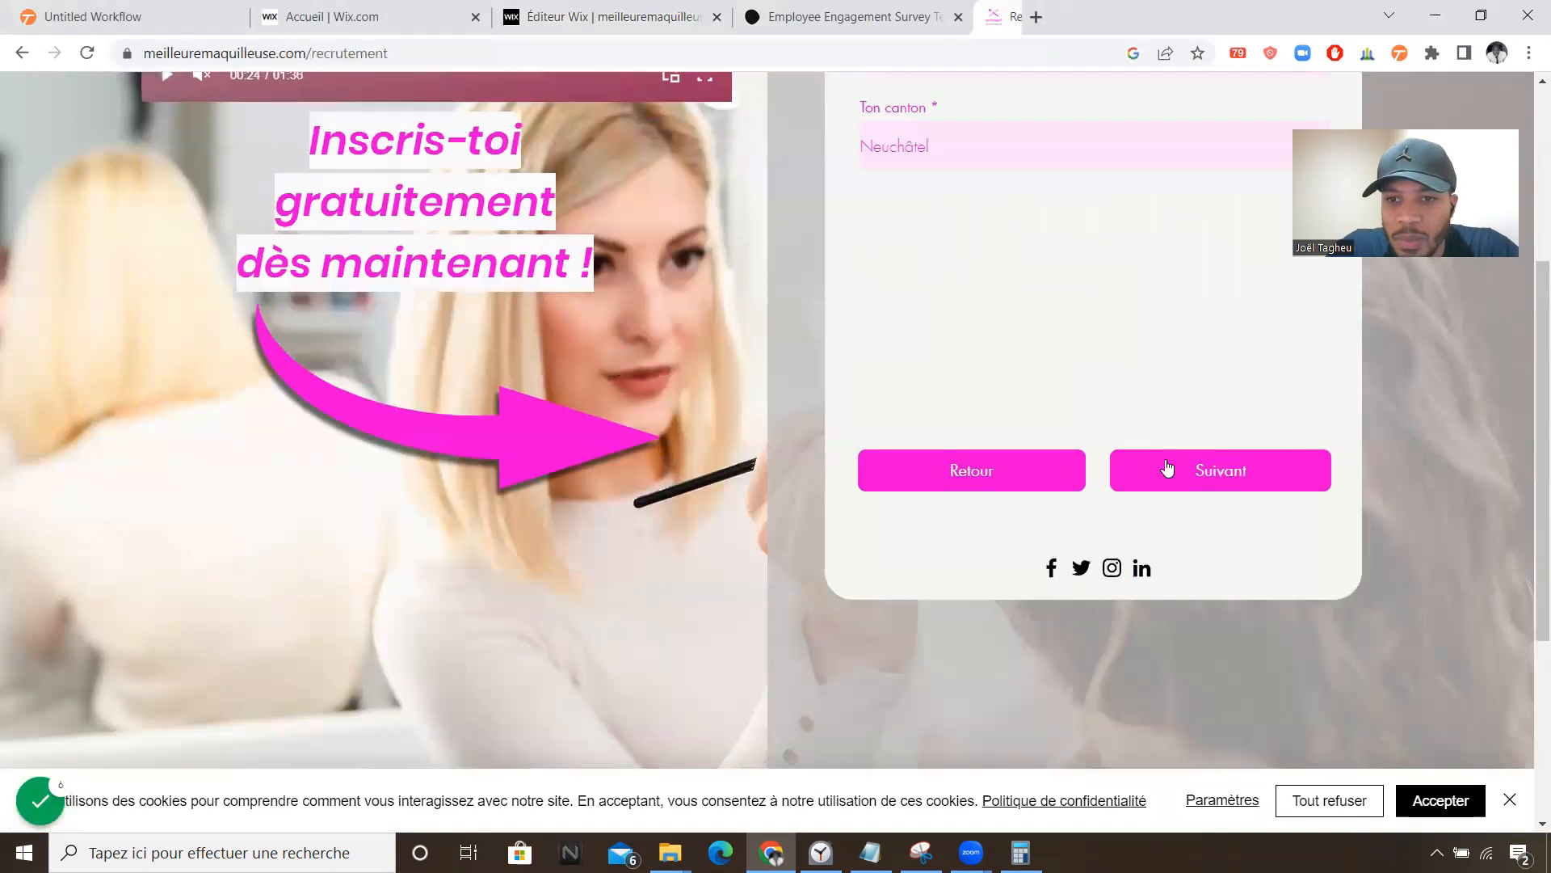
left_click(1138, 463)
scroll(1156, 453, "up", 3)
left_click(1015, 563)
left_click(980, 644)
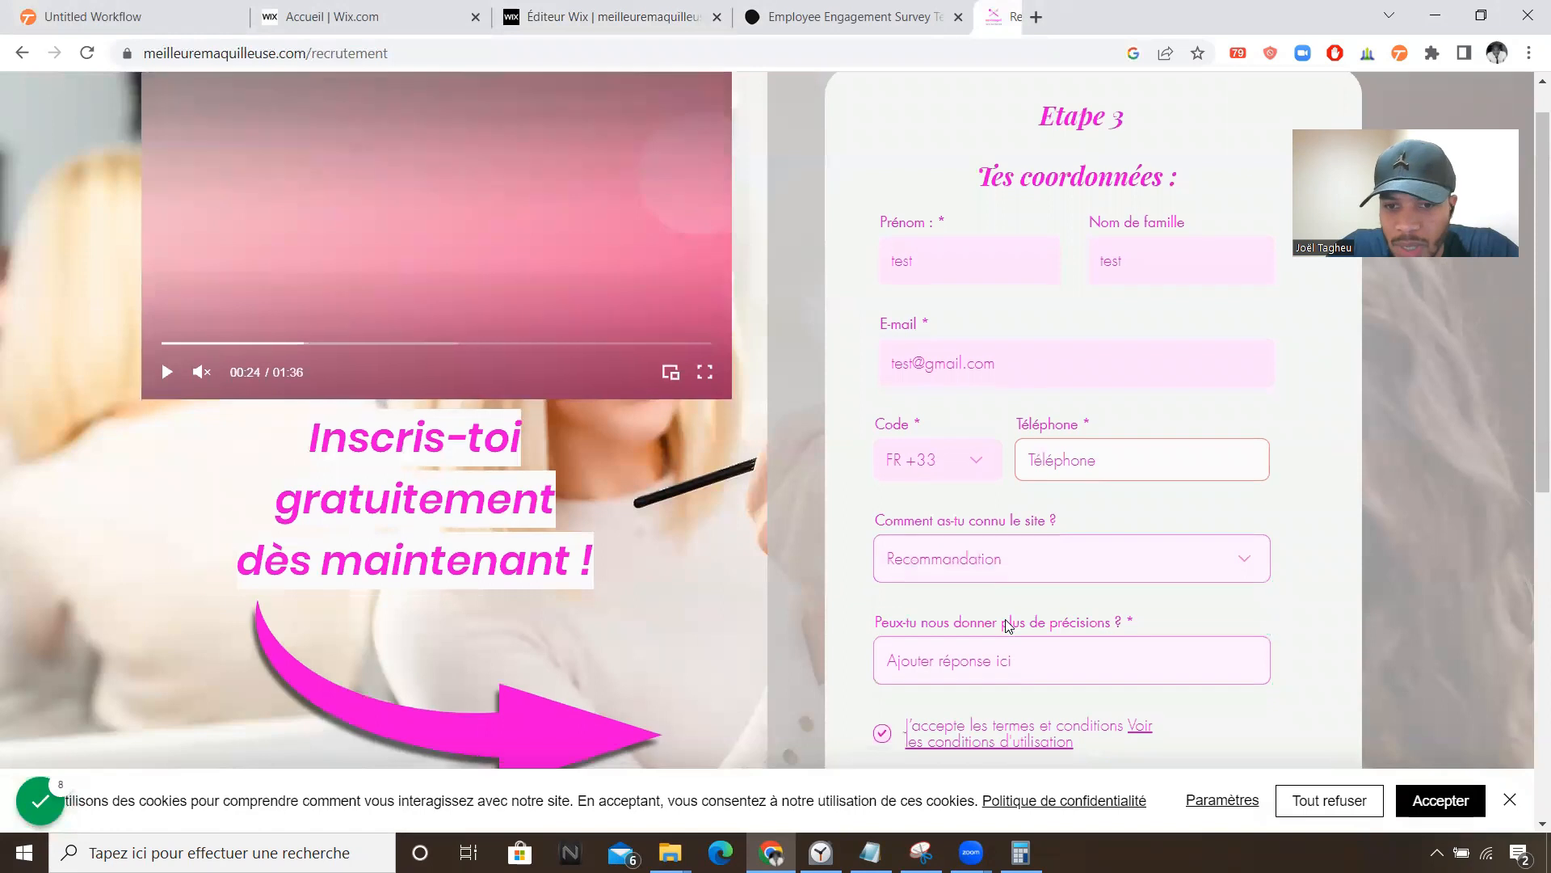
Step: Change the Comment as-tu connu le site answer to Facebook to test the conditional précisions field
scroll(1115, 471, "down", 3)
left_click(1053, 372)
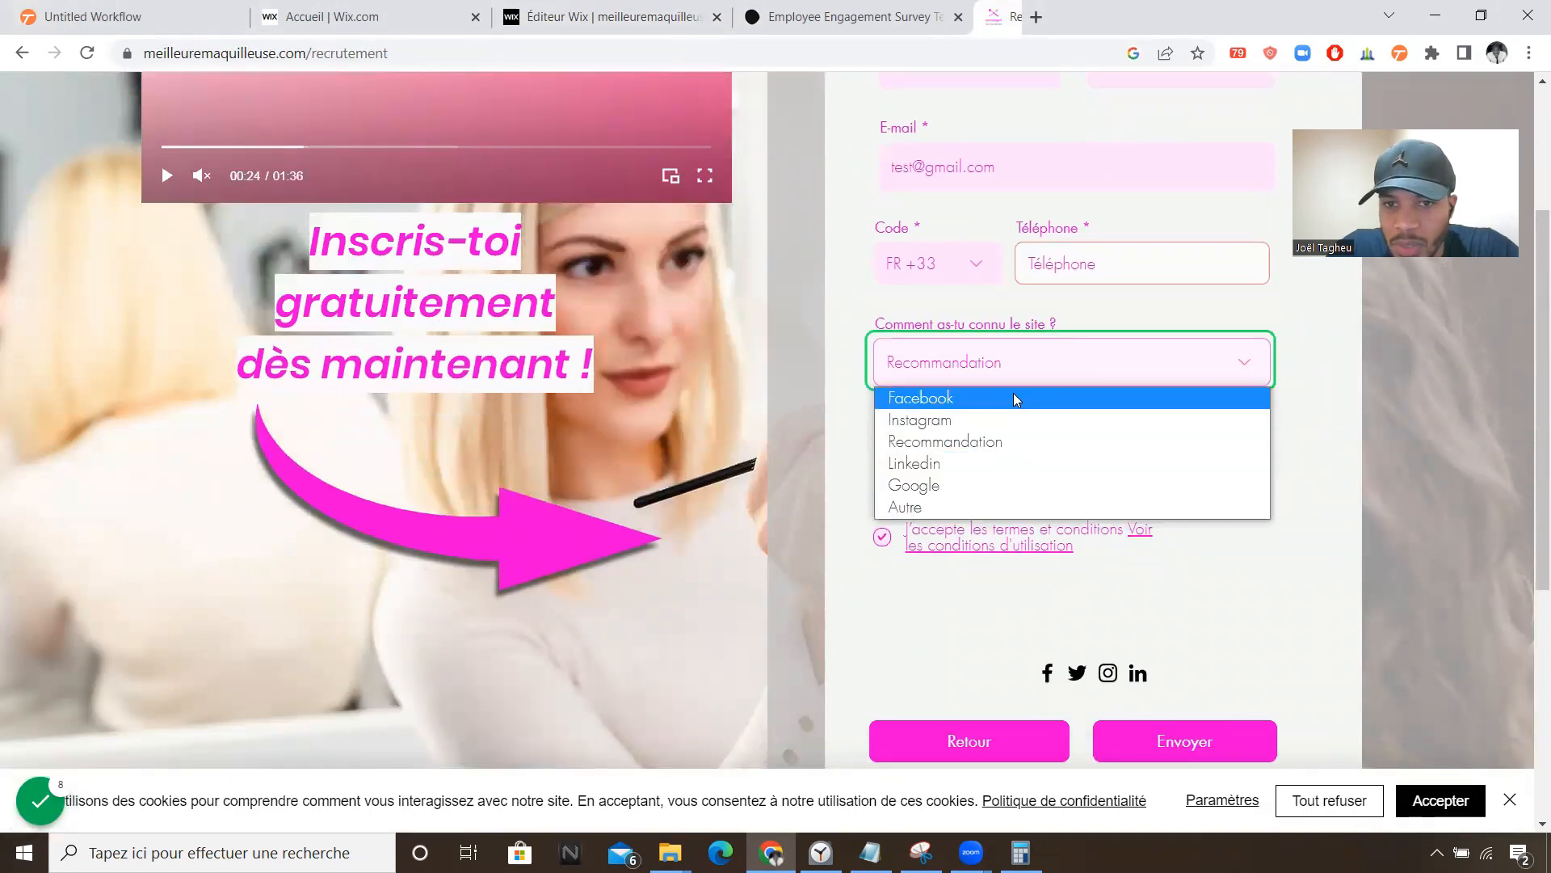
left_click(1031, 398)
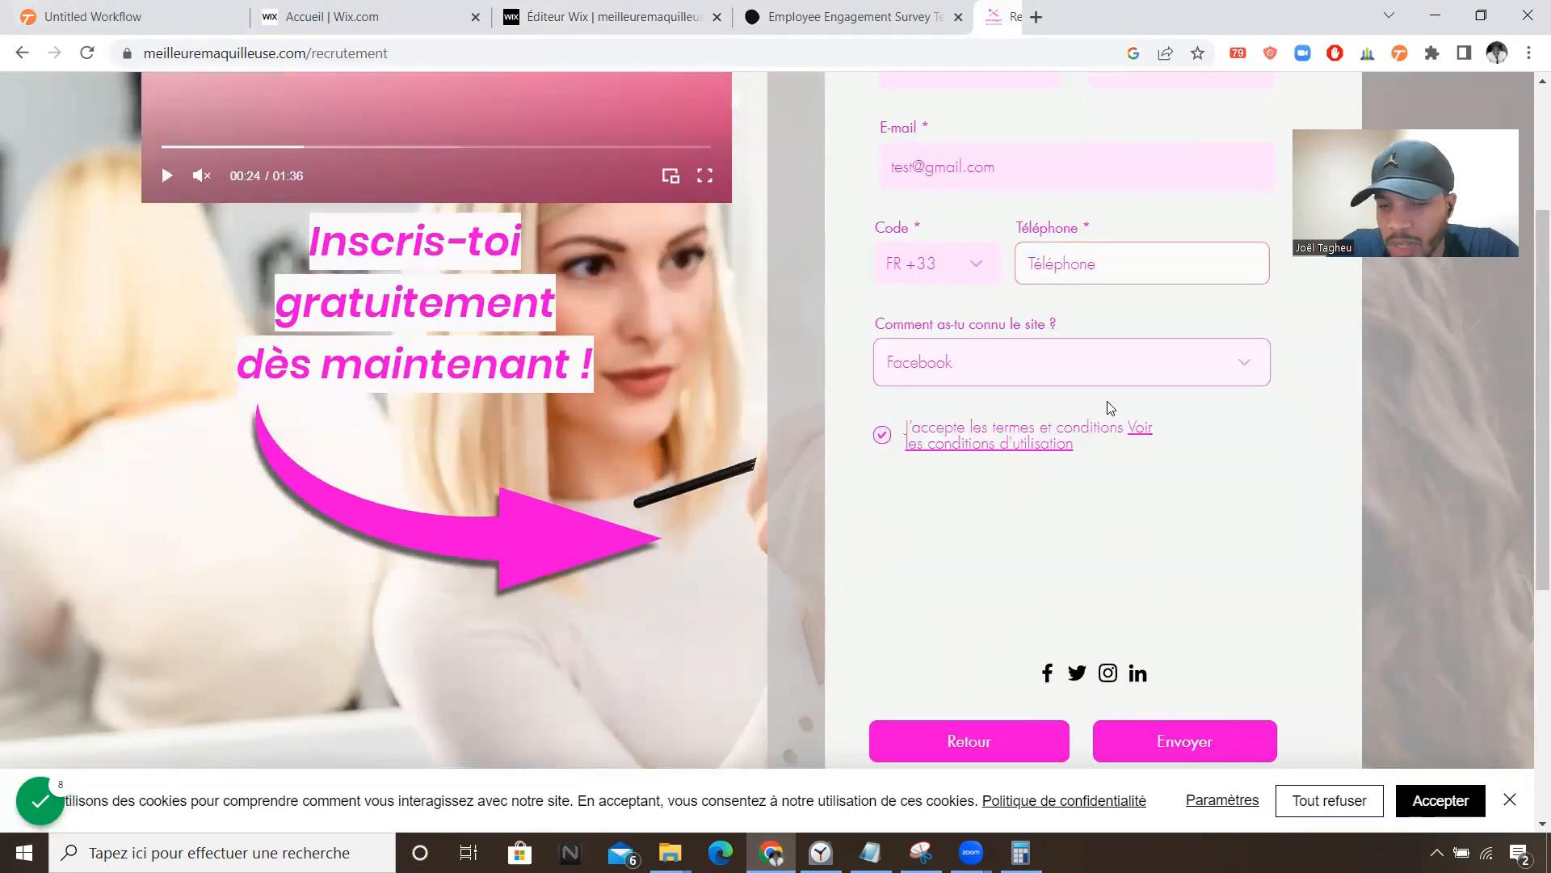
scroll(1105, 405, "up", 1)
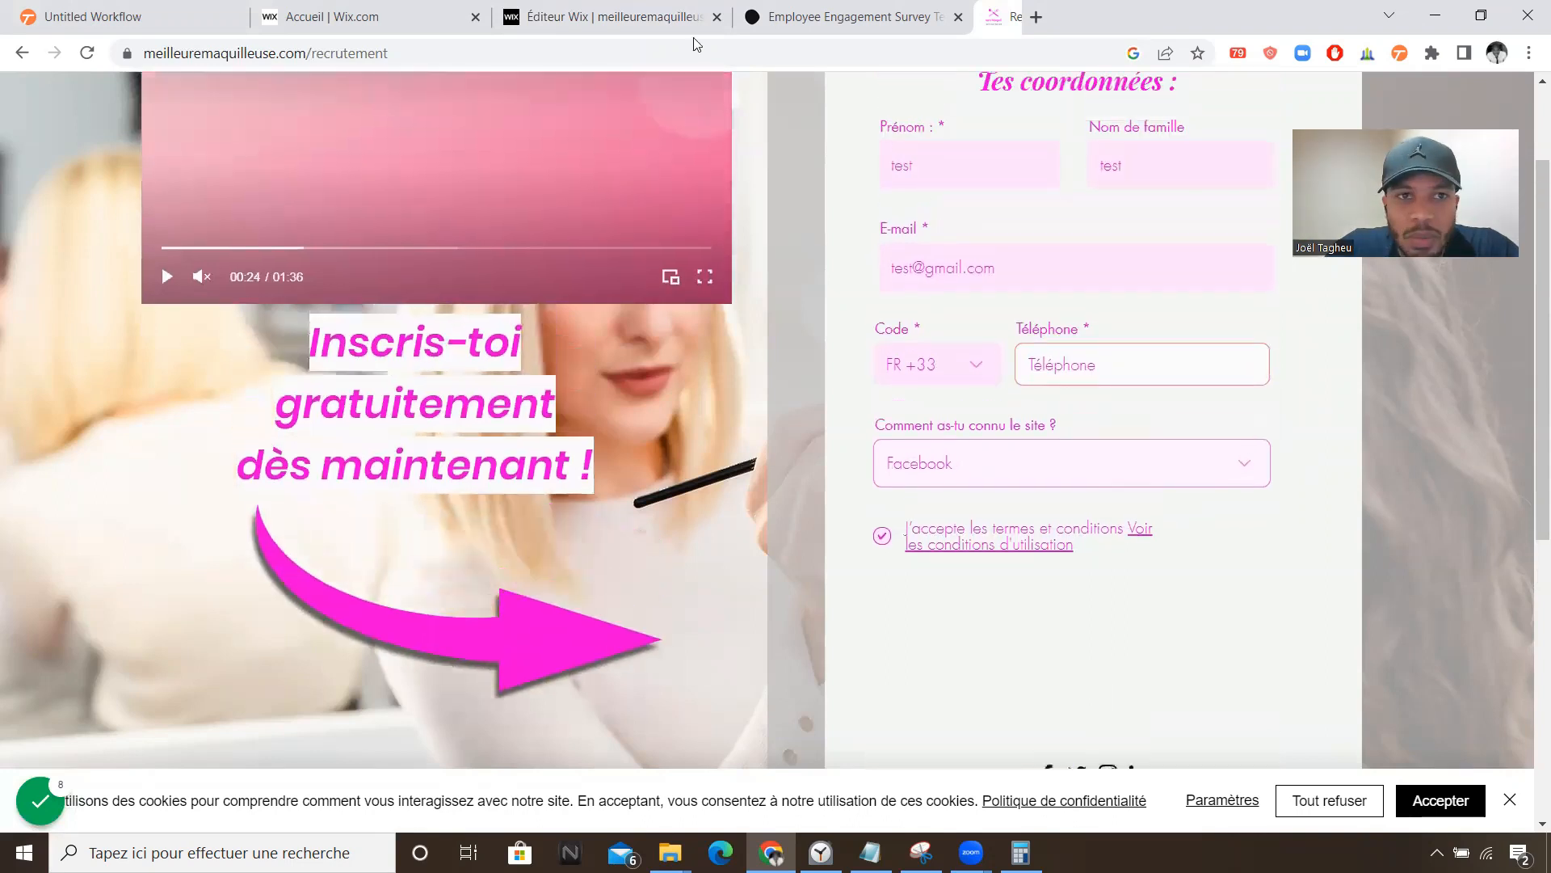
Step: Return to the Wix editor and examine the précisions text field alongside the rule that controls it
left_click(650, 12)
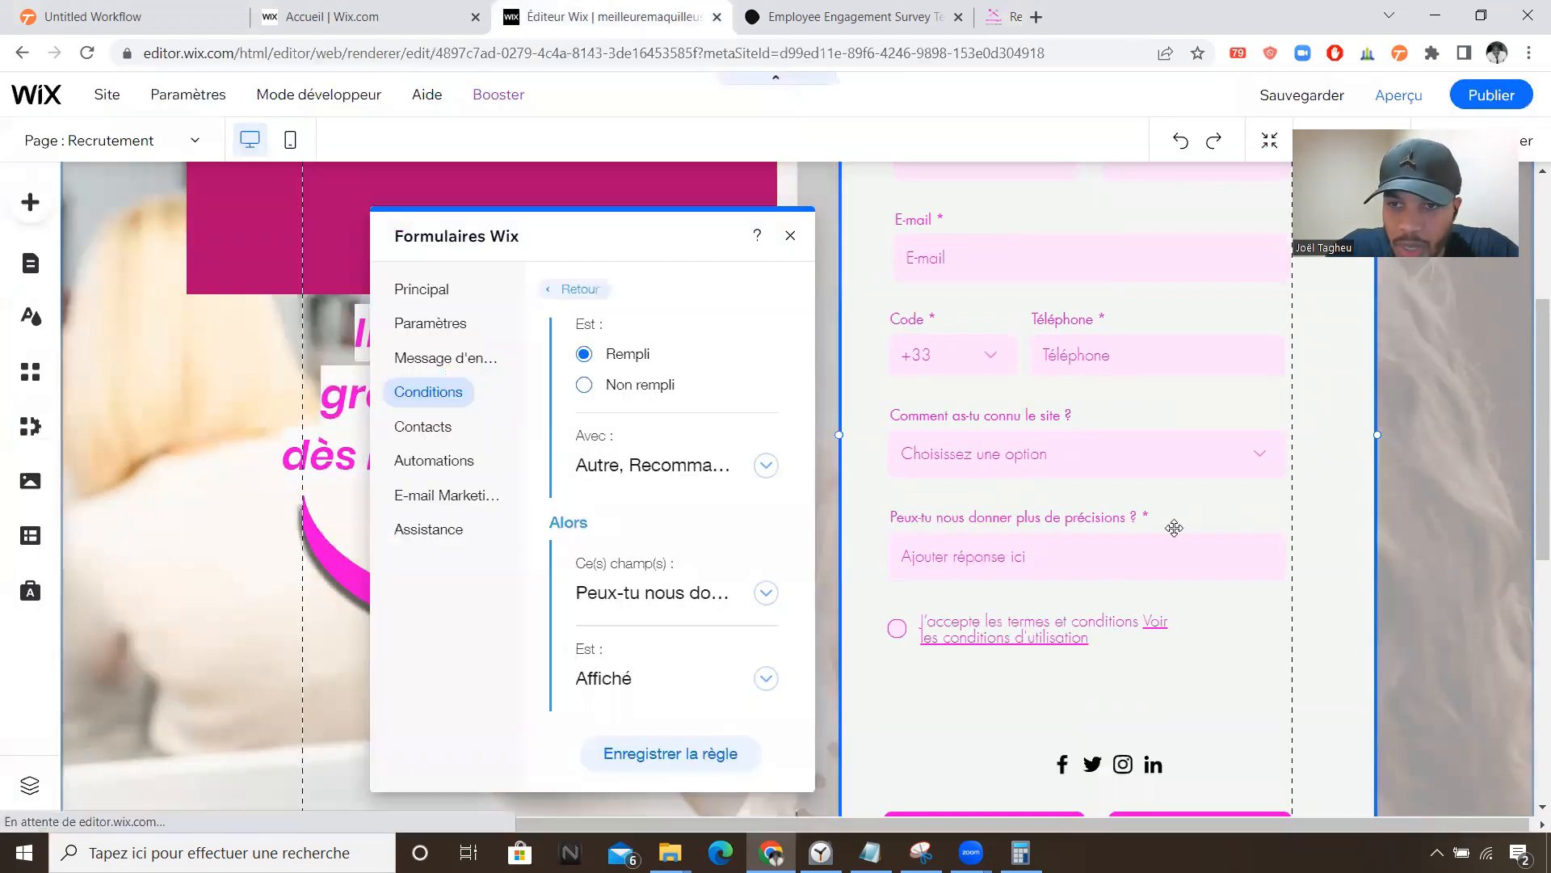
scroll(1174, 527, "up", 1)
scroll(1174, 528, "down", 1)
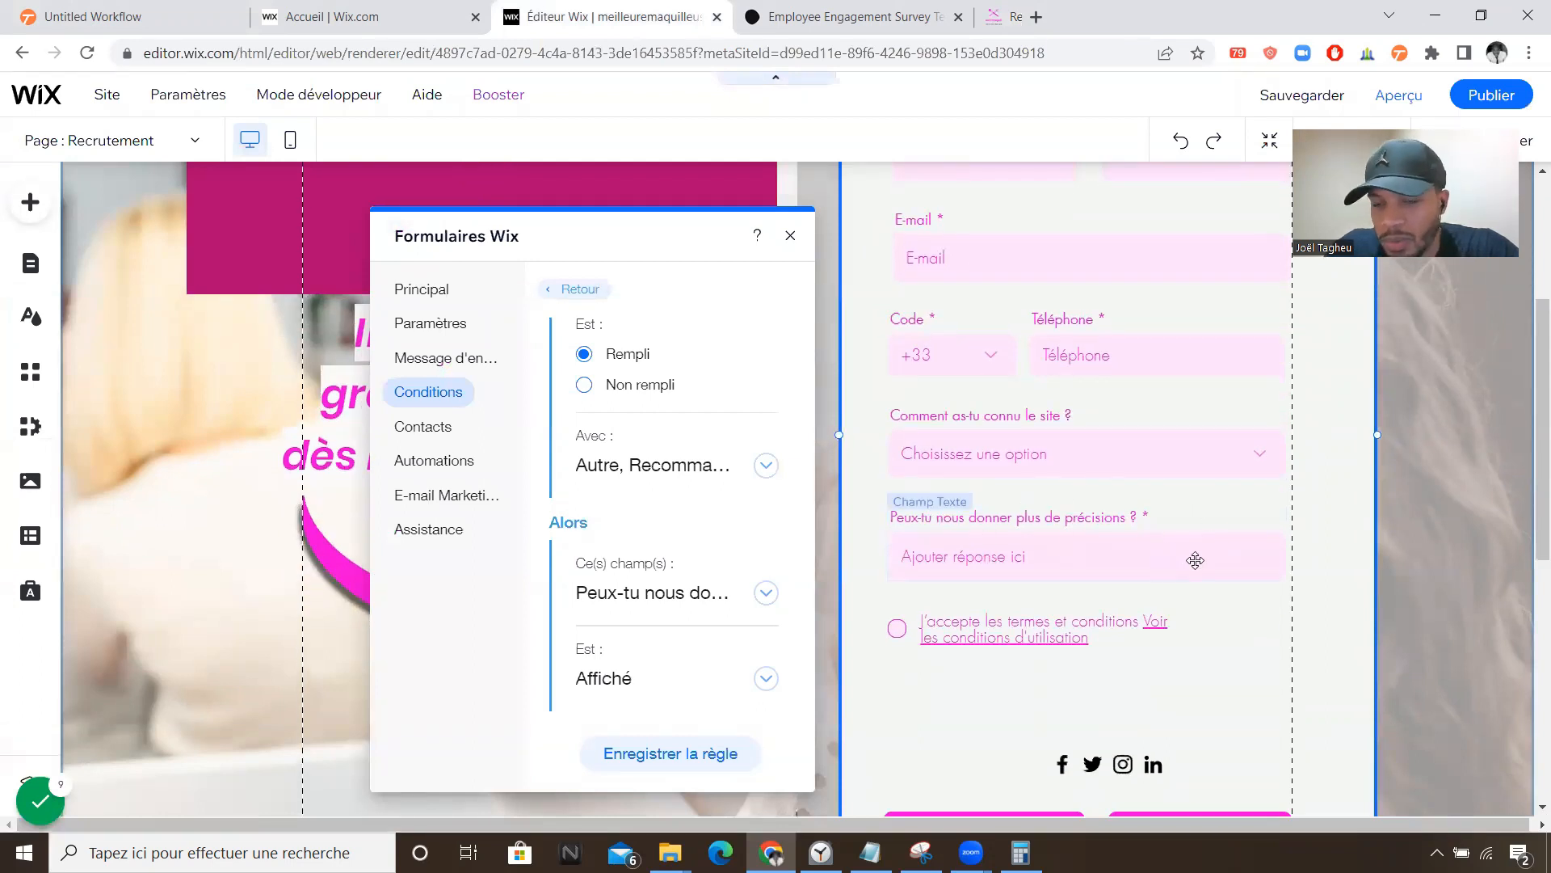
scroll(1153, 565, "up", 1)
scroll(1153, 565, "up", 1)
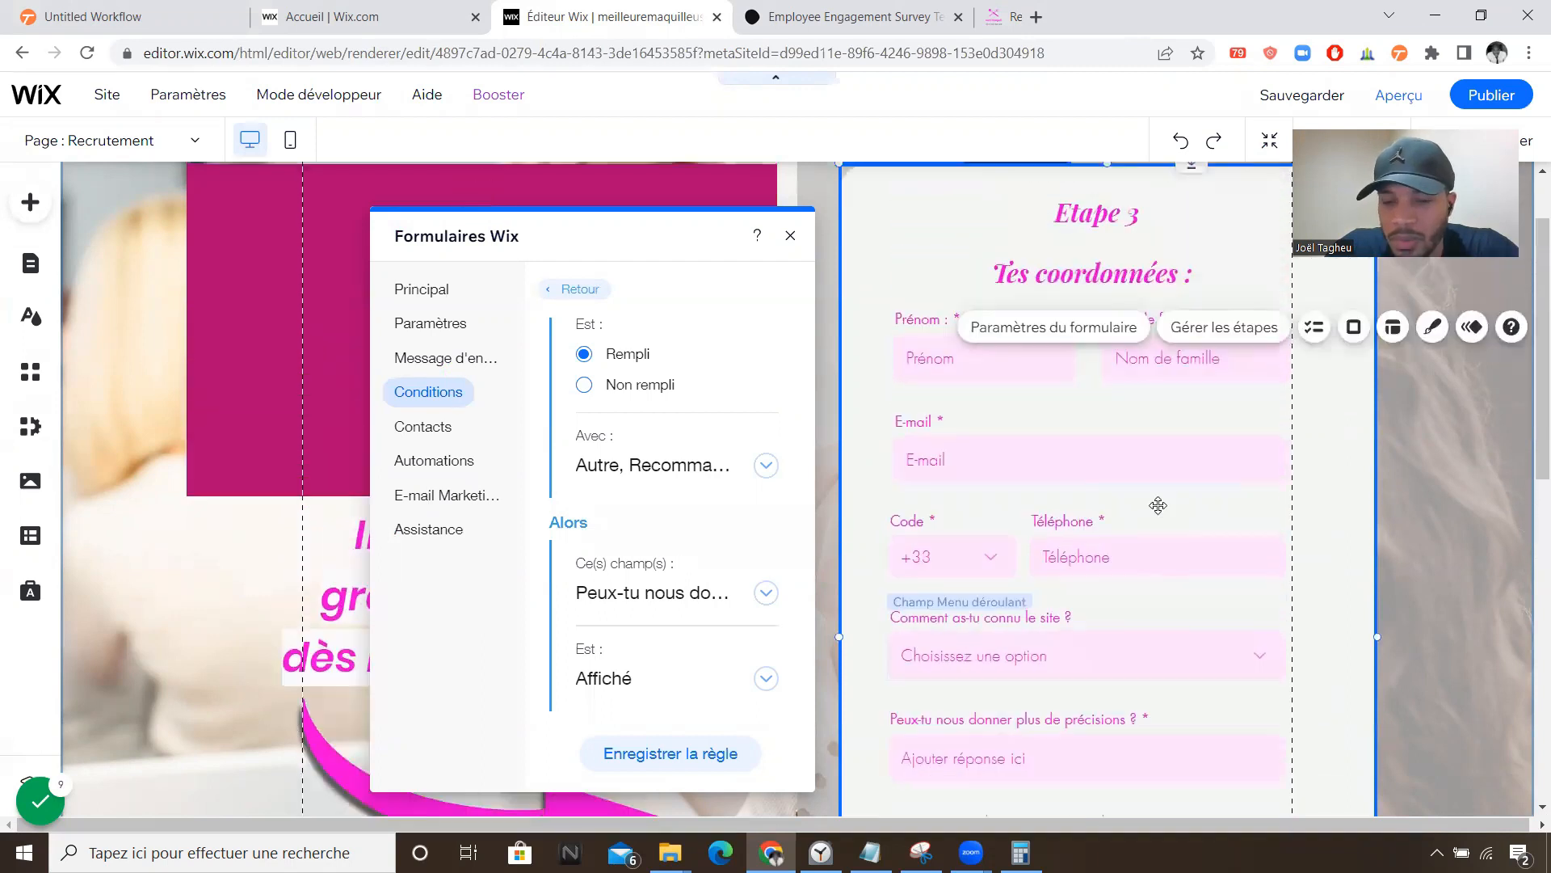
scroll(1007, 636, "down", 1)
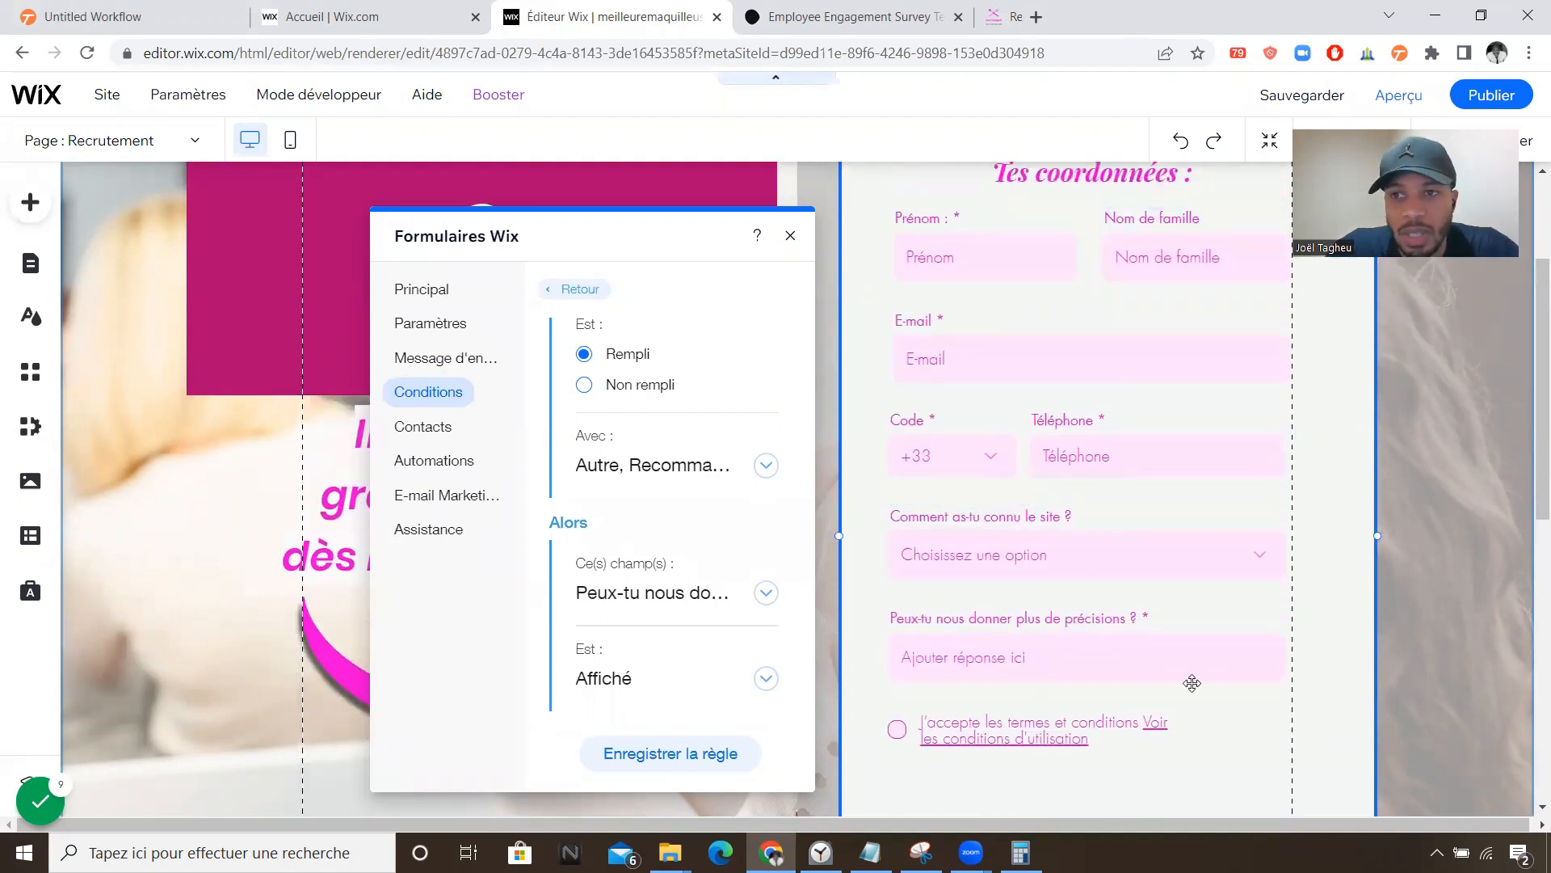
Step: Switch to the live recruitment page and set Comment as-tu connu le site back to Recommandation
left_click(1005, 31)
left_click(1166, 483)
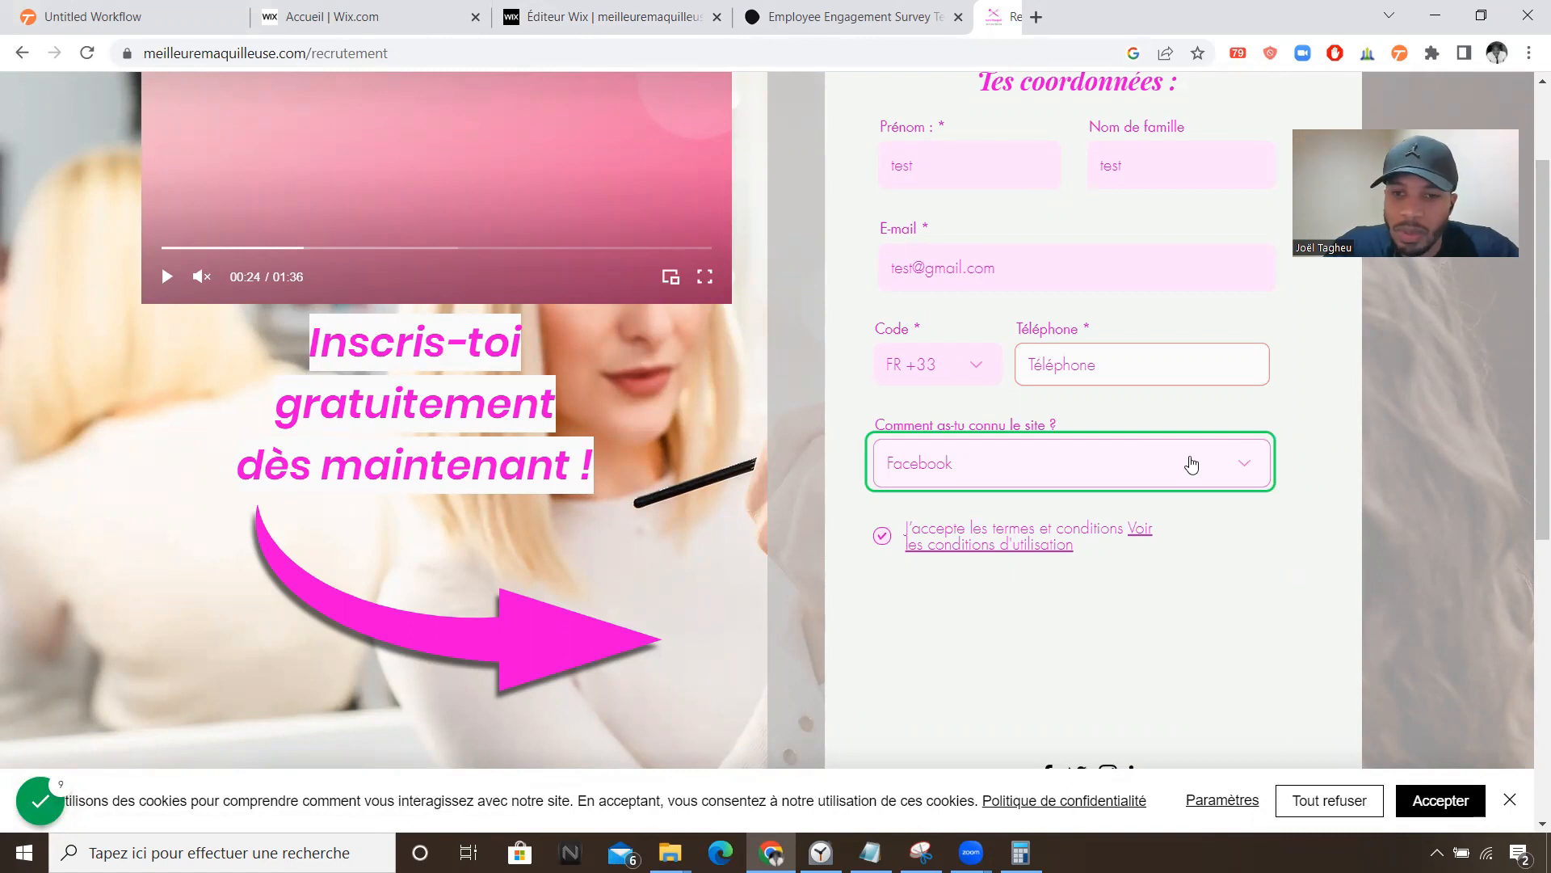
left_click(1197, 467)
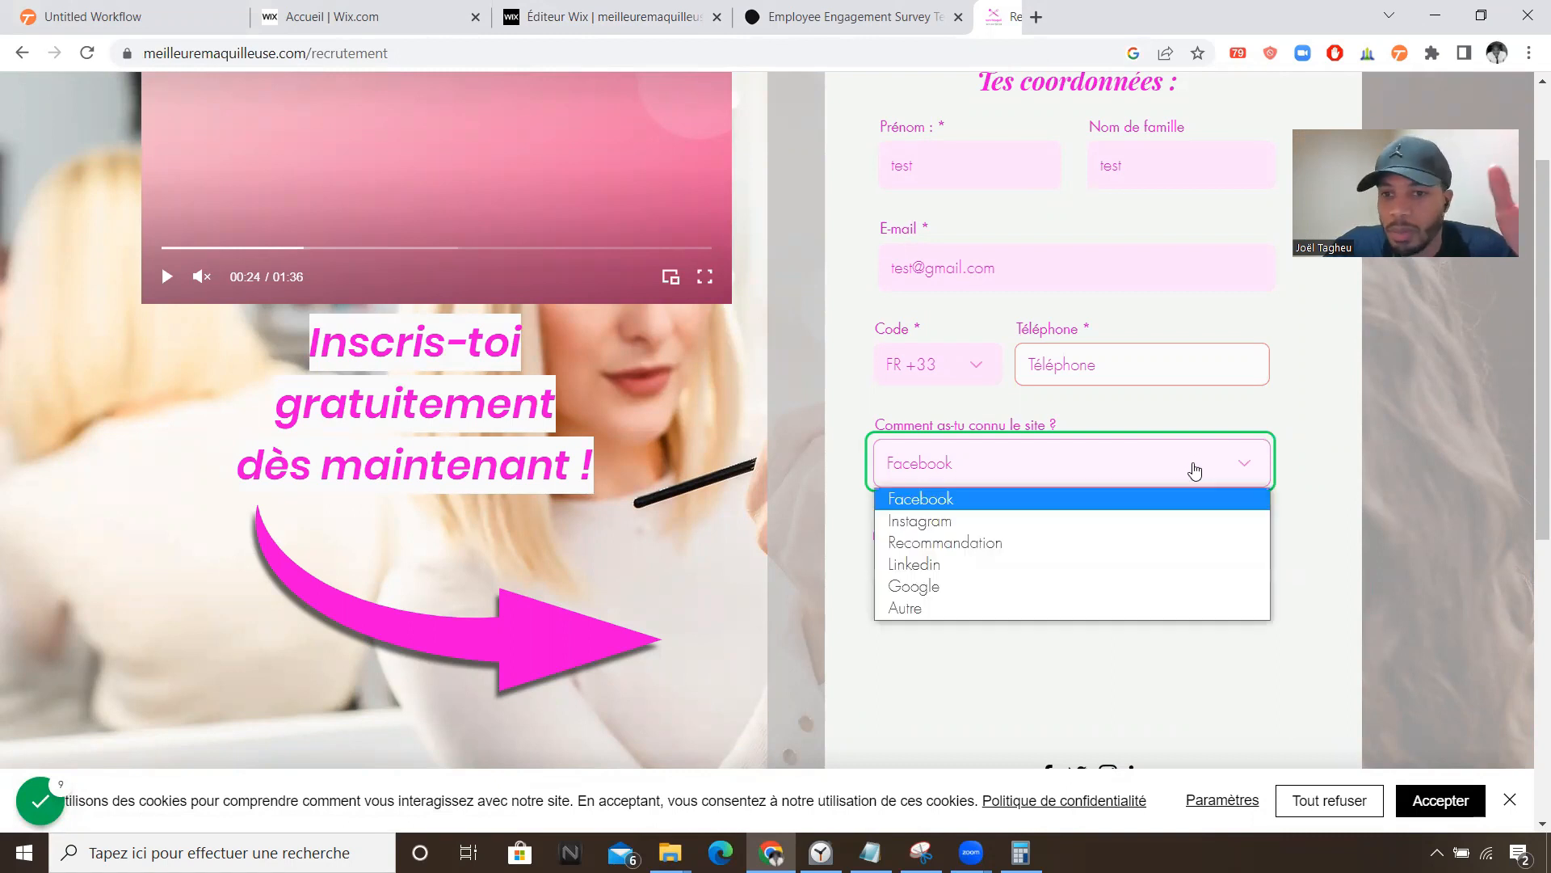
left_click(1034, 541)
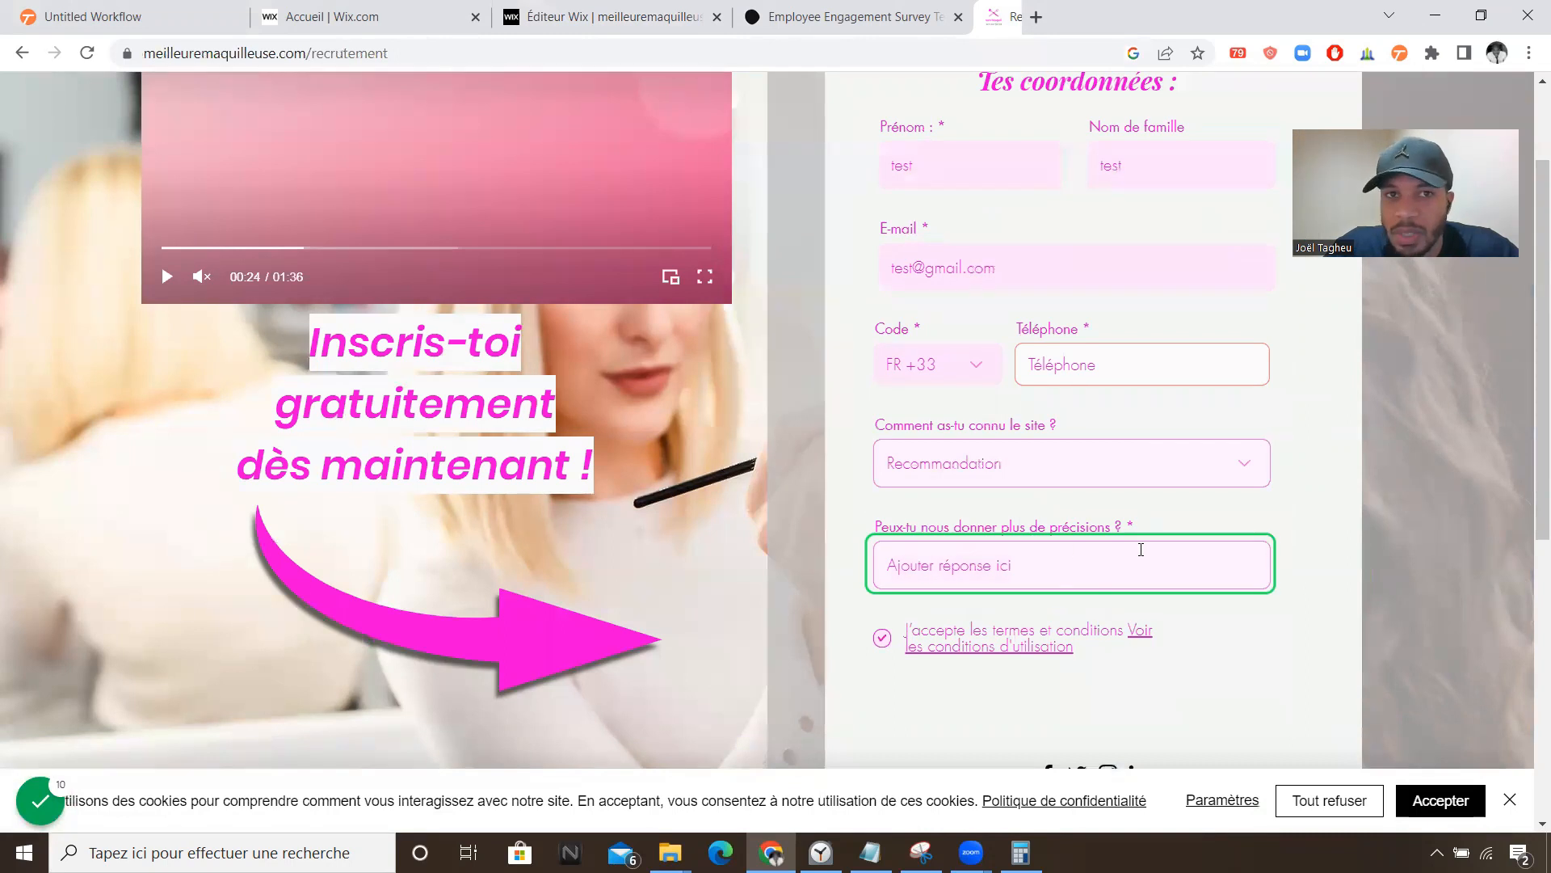
Step: Return to the Wix editor, review the step 3 fields and deselect the form to leave its rule settings
left_click(606, 16)
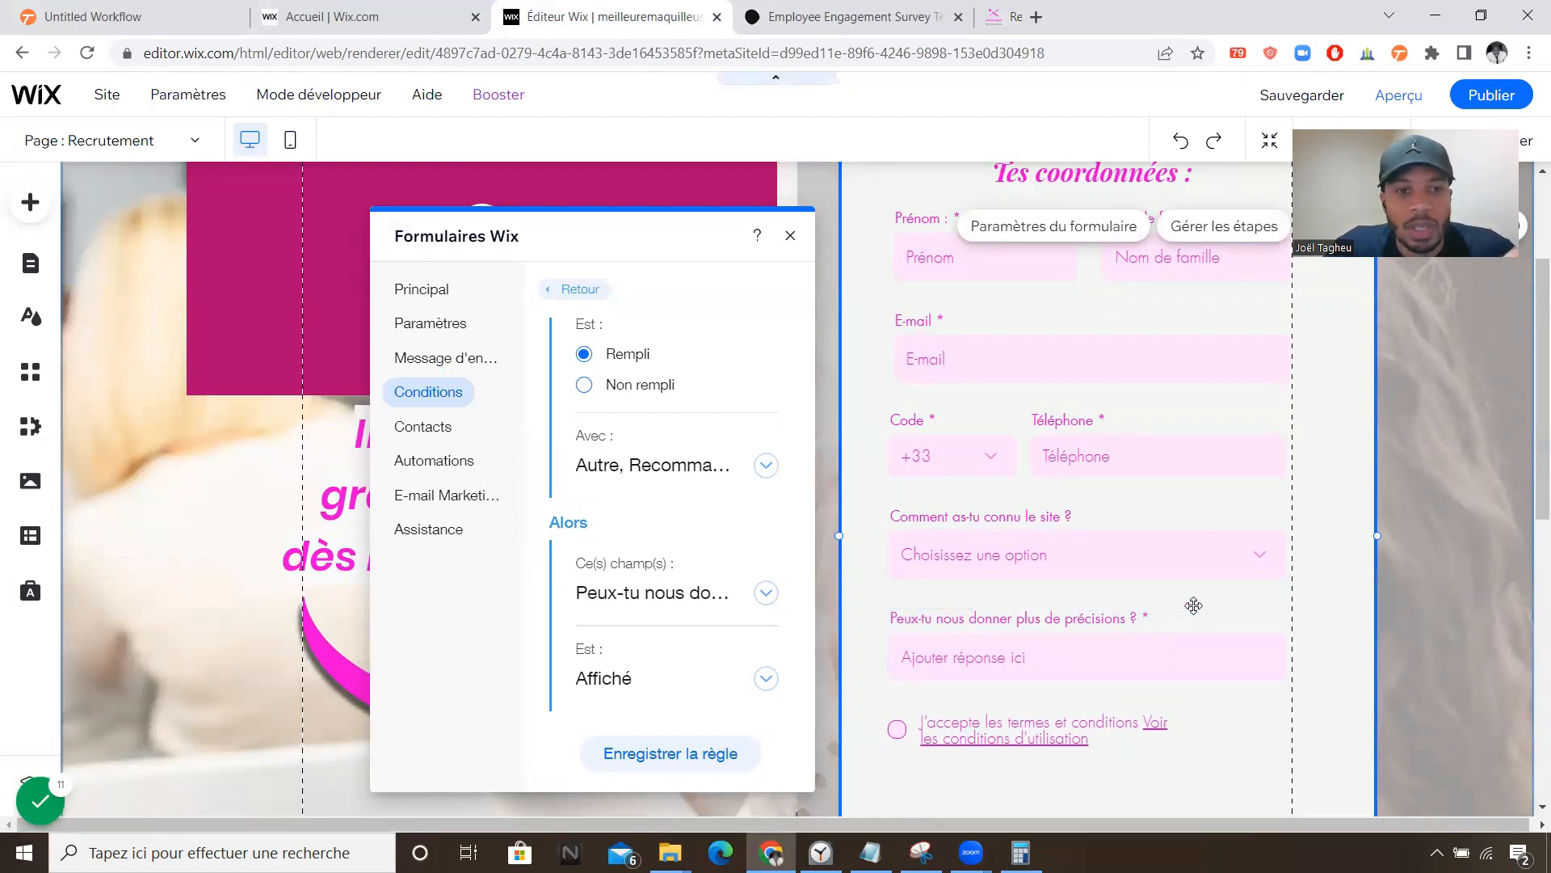
scroll(1194, 605, "up", 3)
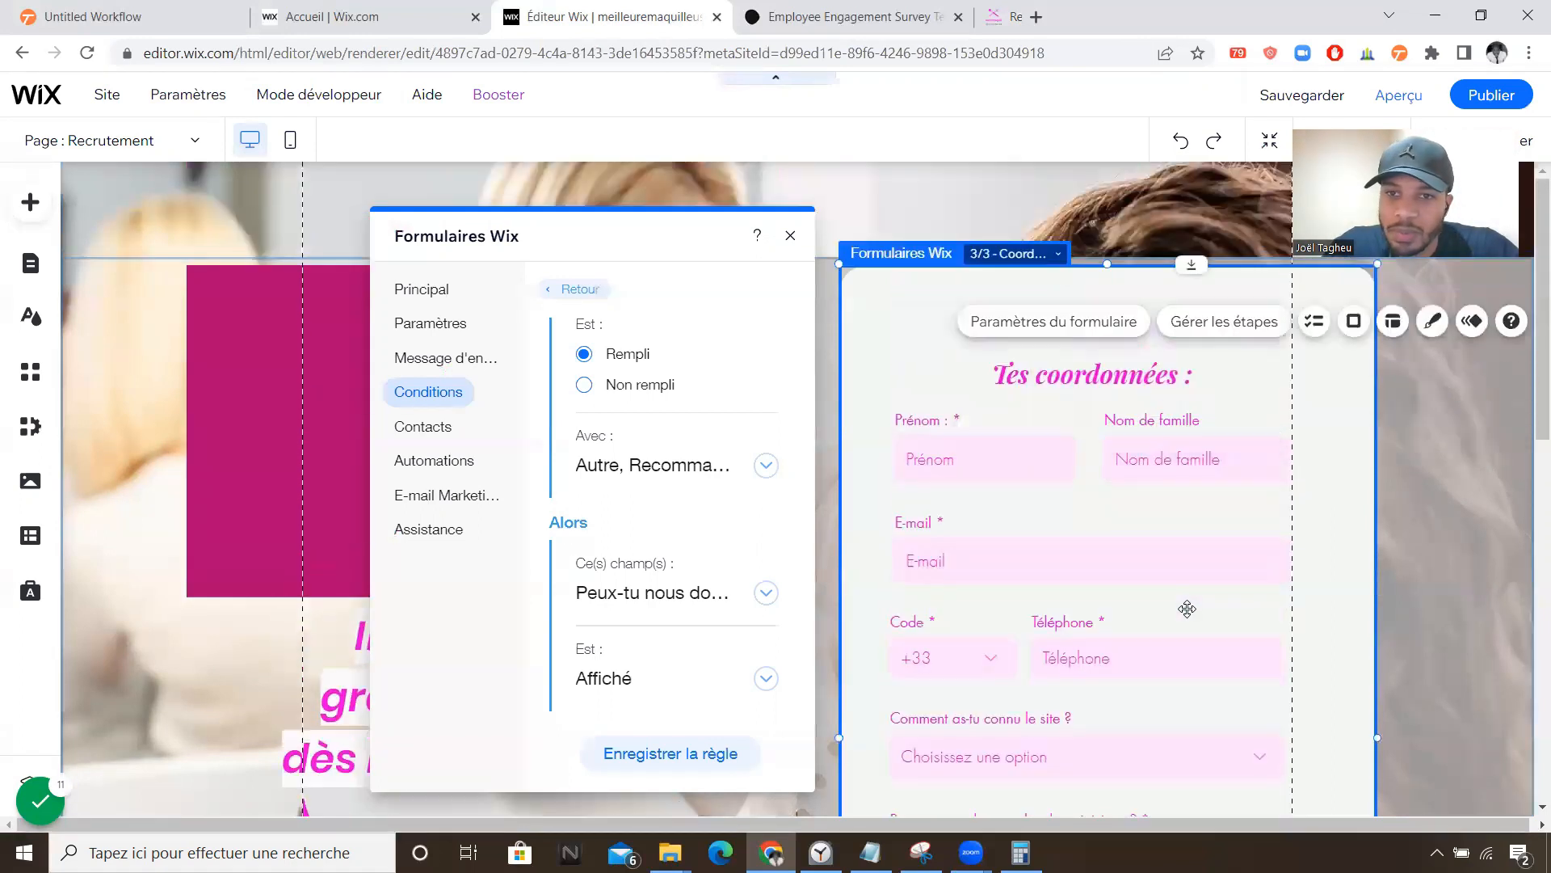
scroll(1138, 505, "down", 3)
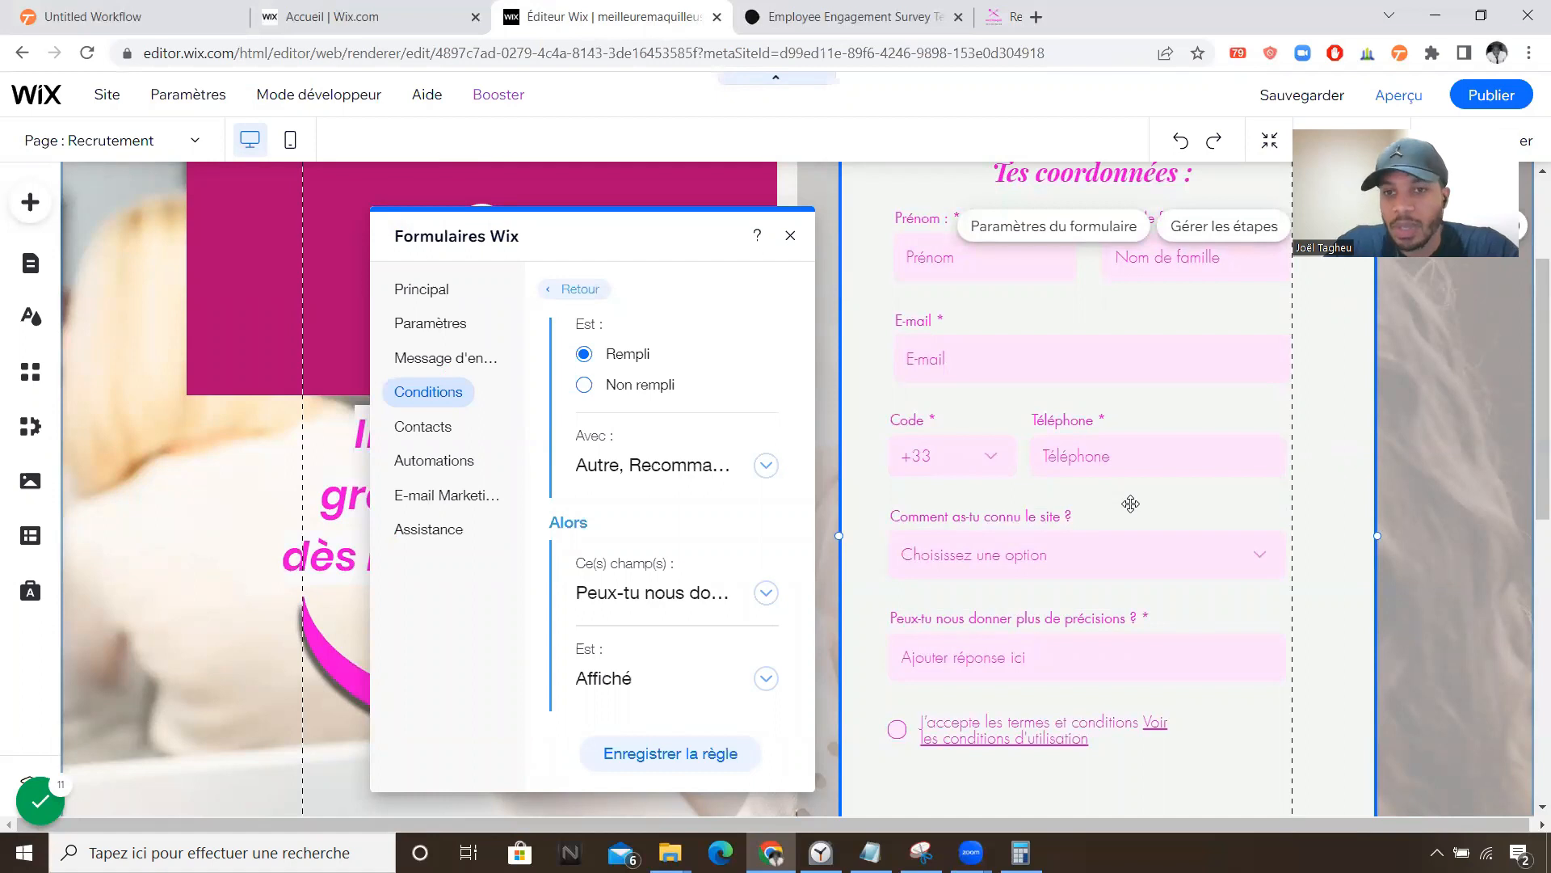
left_click(1463, 511)
scroll(1229, 602, "up", 3)
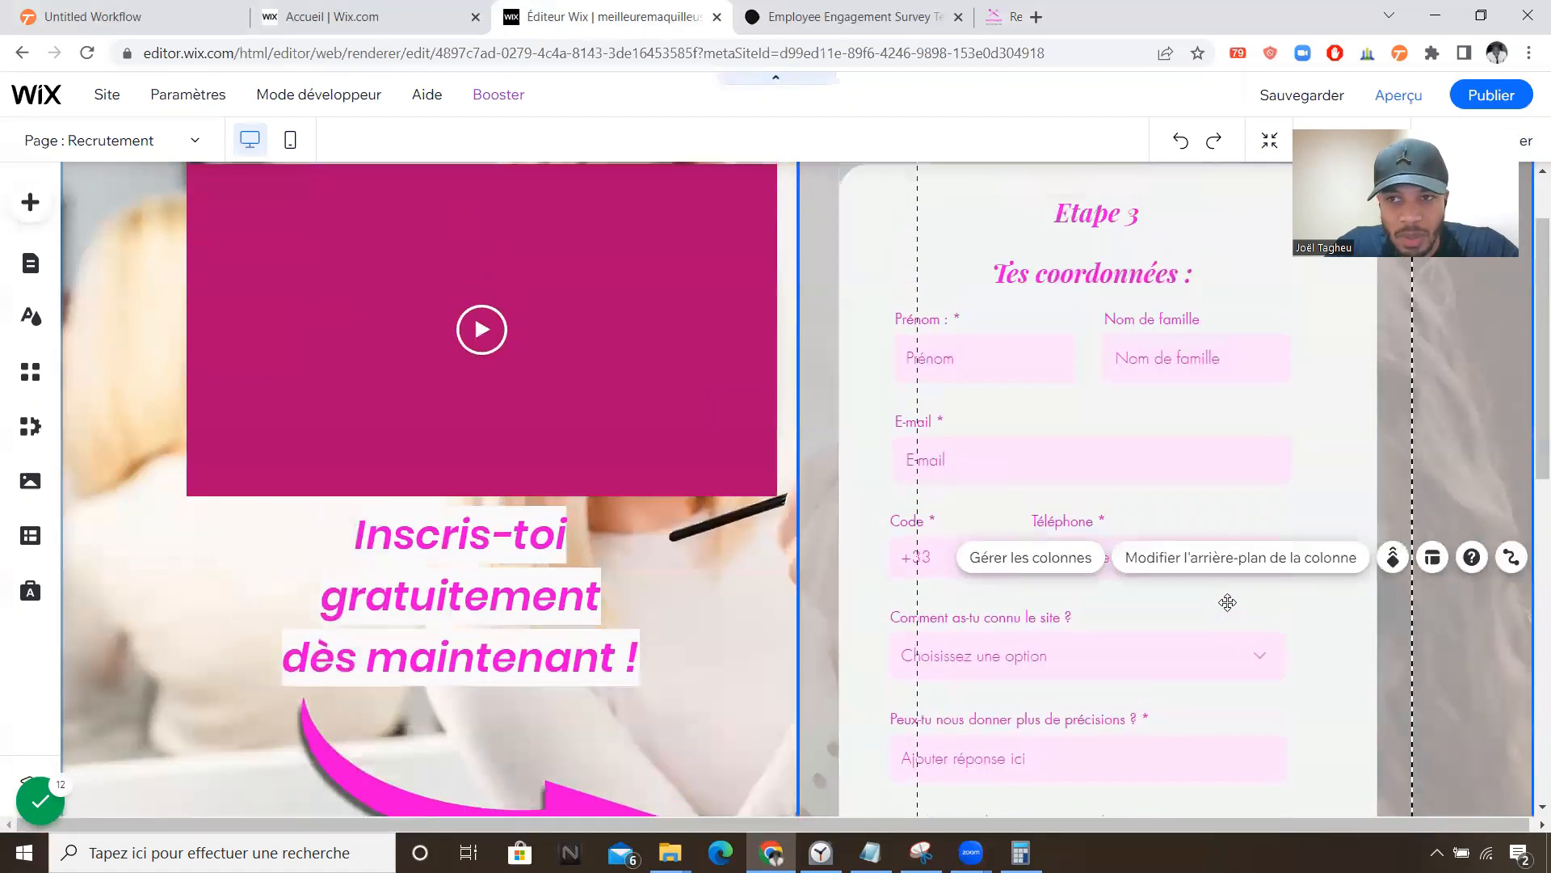